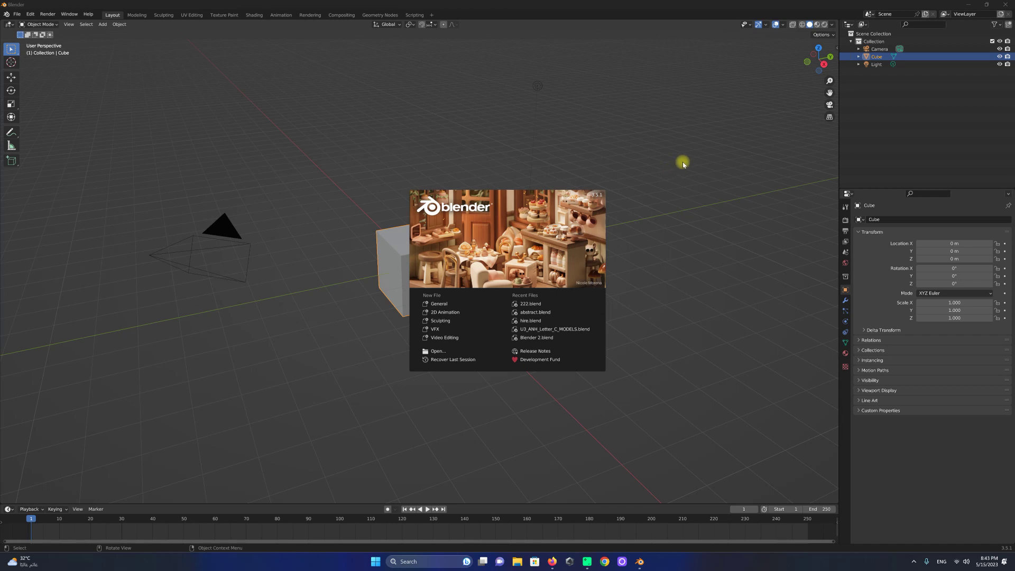
# Close the splash screen and orbit the view around the default cube, camera and light.
pyautogui.click(683, 162)
pyautogui.moveTo(824, 65)
pyautogui.mouseDown()
pyautogui.moveTo(777, 79)
pyautogui.moveTo(818, 59)
pyautogui.mouseUp()
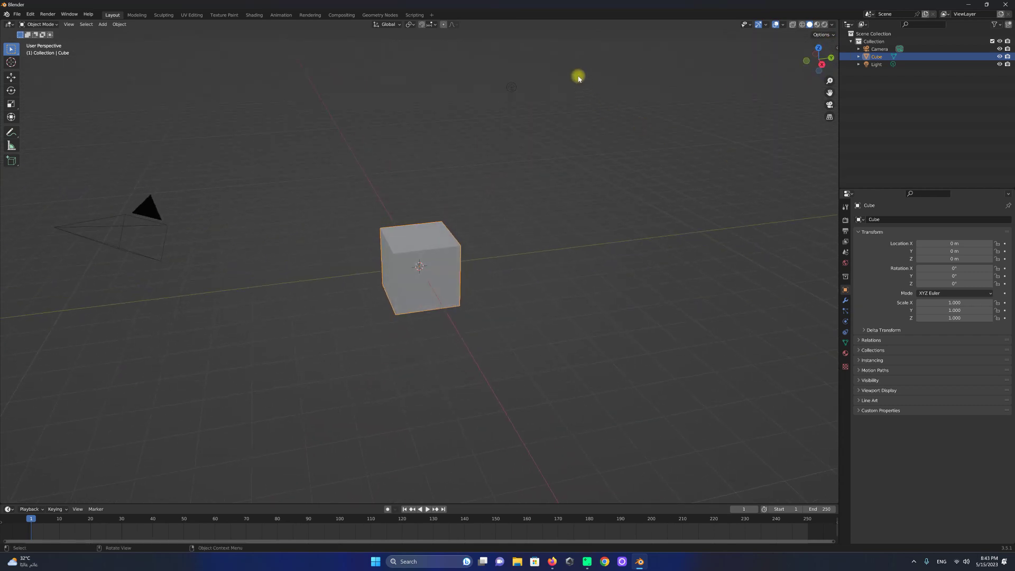
pyautogui.moveTo(818, 60)
pyautogui.mouseDown()
pyautogui.moveTo(80, 66)
pyautogui.moveTo(506, 140)
pyautogui.mouseUp()
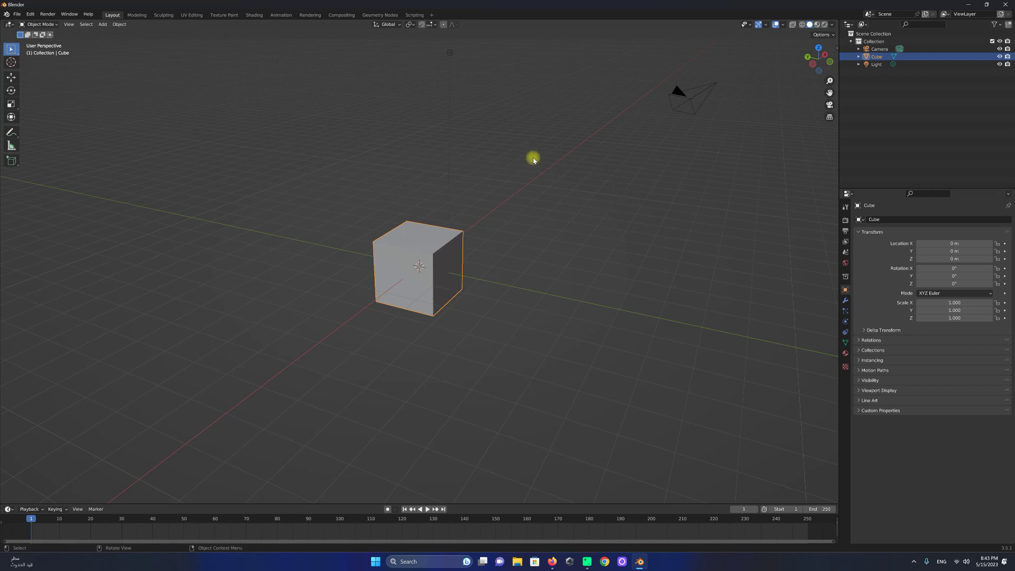
# Browse the N sidebar panels, deselect the cube, then hide the sidebar again.
pyautogui.click(837, 48)
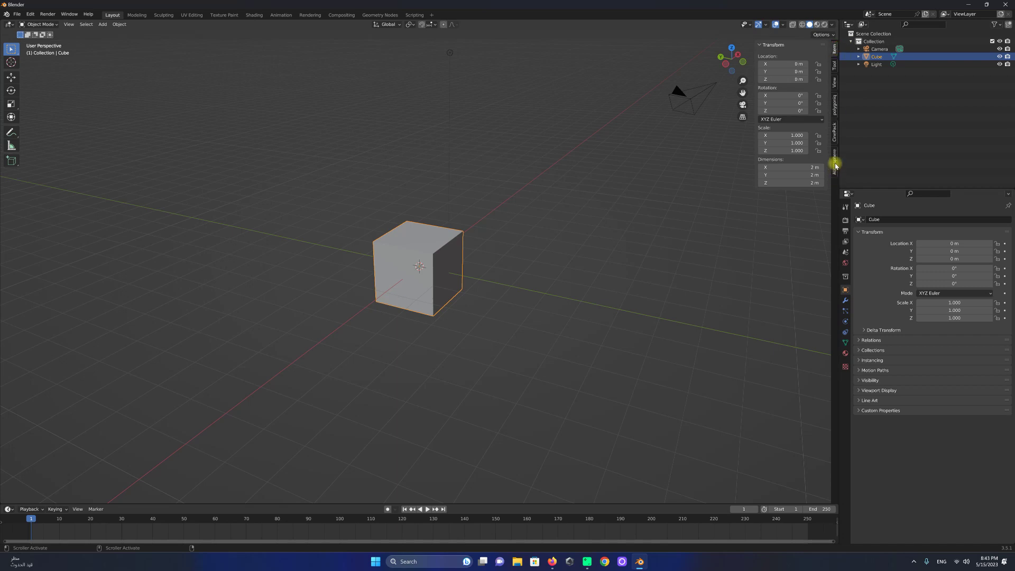
pyautogui.click(834, 136)
pyautogui.click(832, 110)
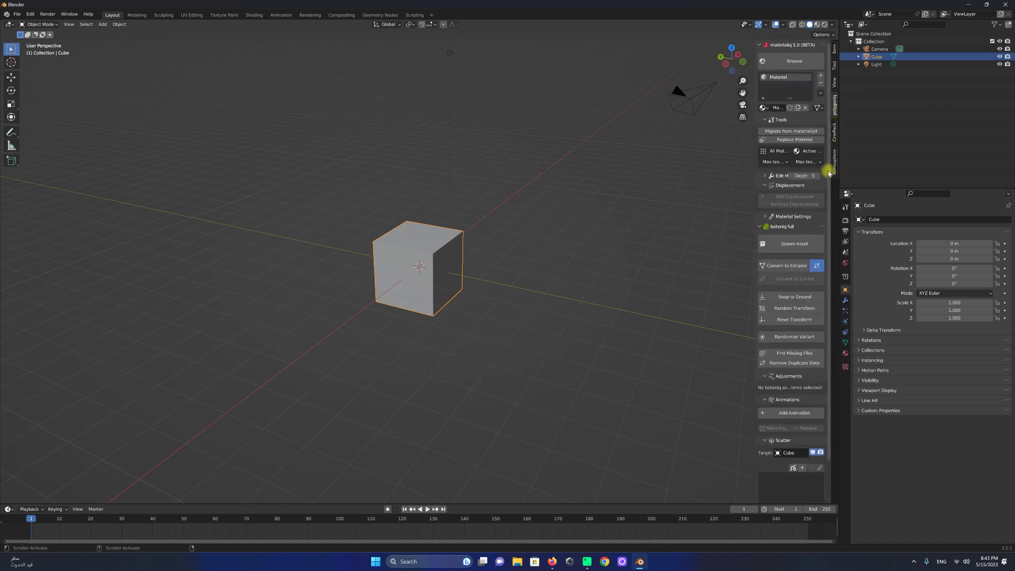
pyautogui.click(831, 164)
pyautogui.click(835, 78)
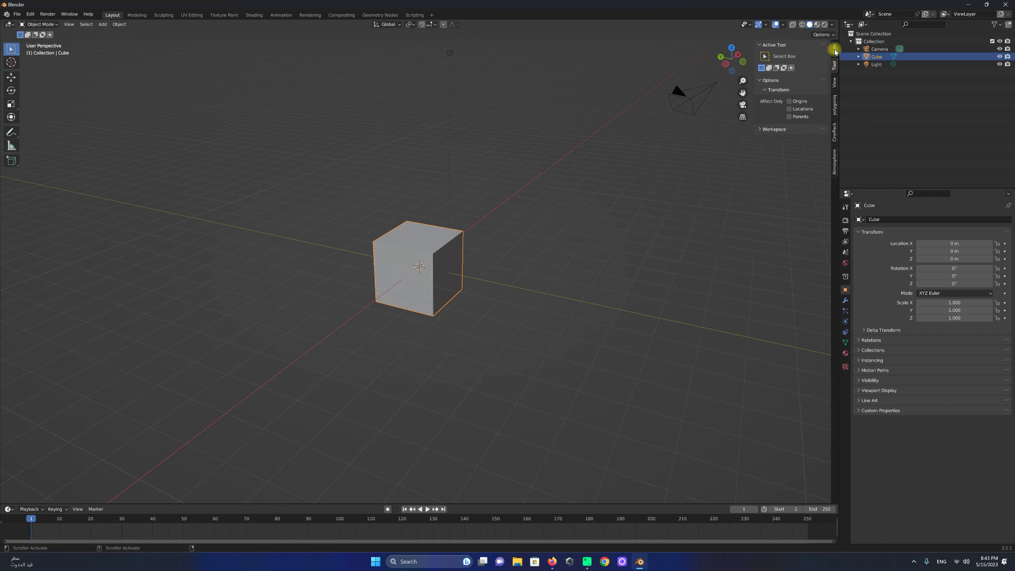
pyautogui.click(835, 50)
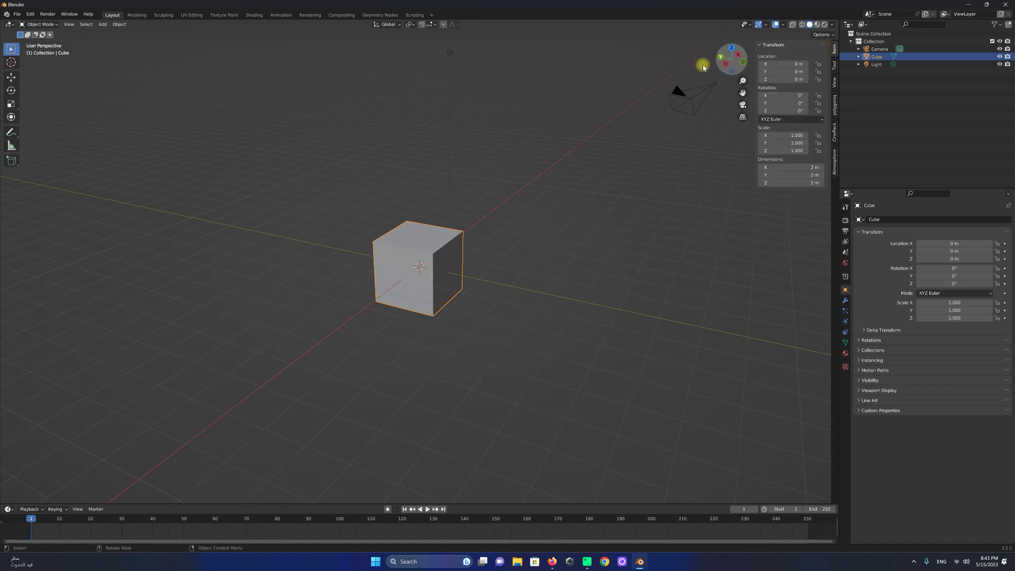
pyautogui.click(680, 77)
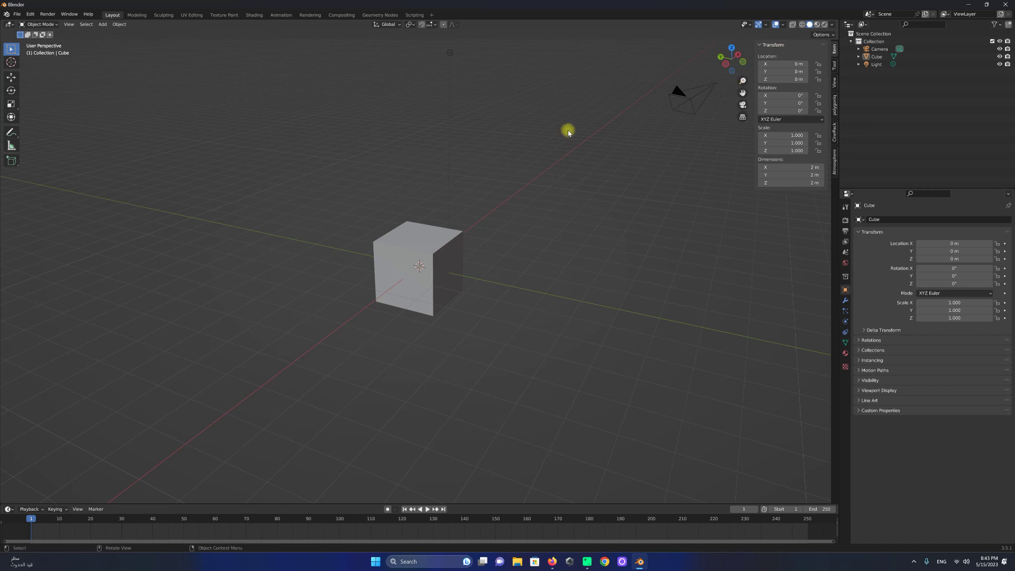
pyautogui.press('n')
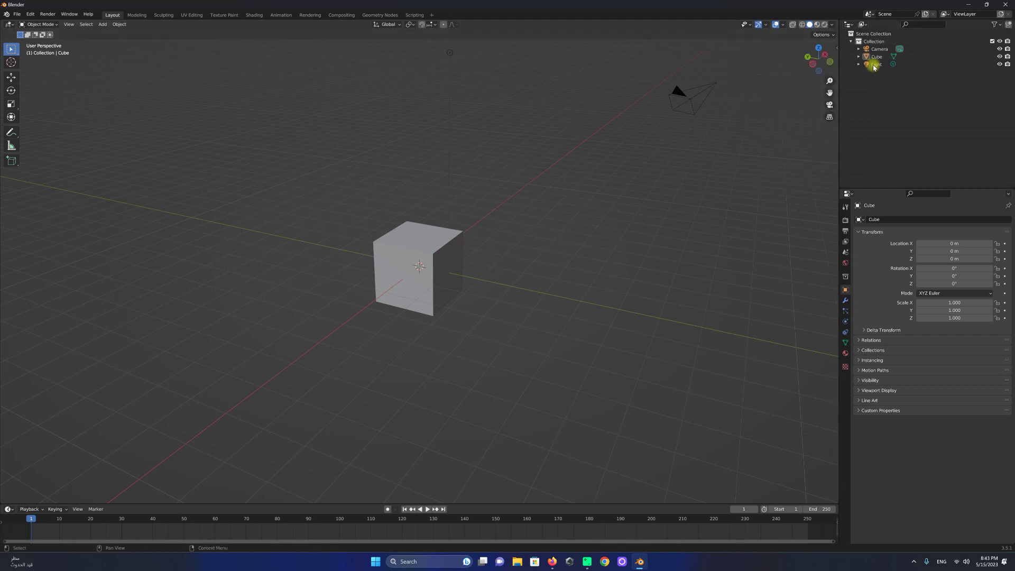
# Select the cube and put it in Edit Mode in the Modeling workspace.
pyautogui.moveTo(820, 58); pyautogui.dragTo(814, 62)
pyautogui.click(401, 248)
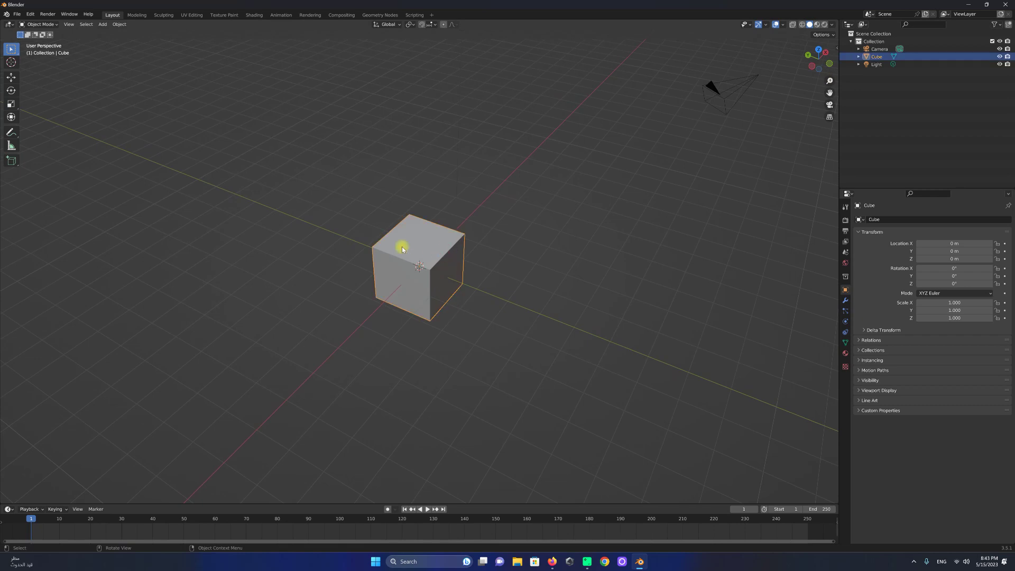
pyautogui.click(135, 15)
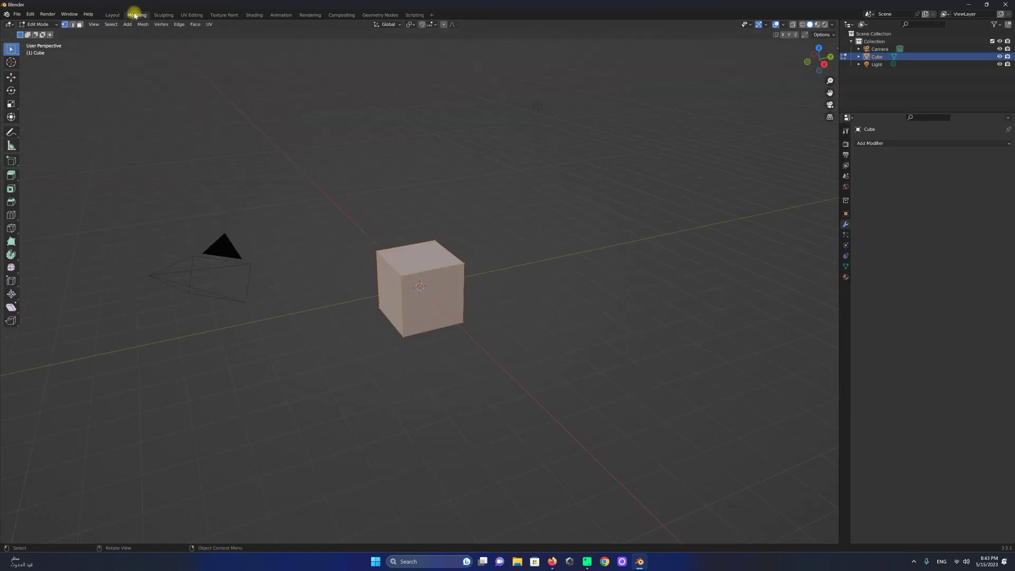
# Subdivide the cube's mesh from the right-click vertex menu.
pyautogui.rightClick(432, 280)
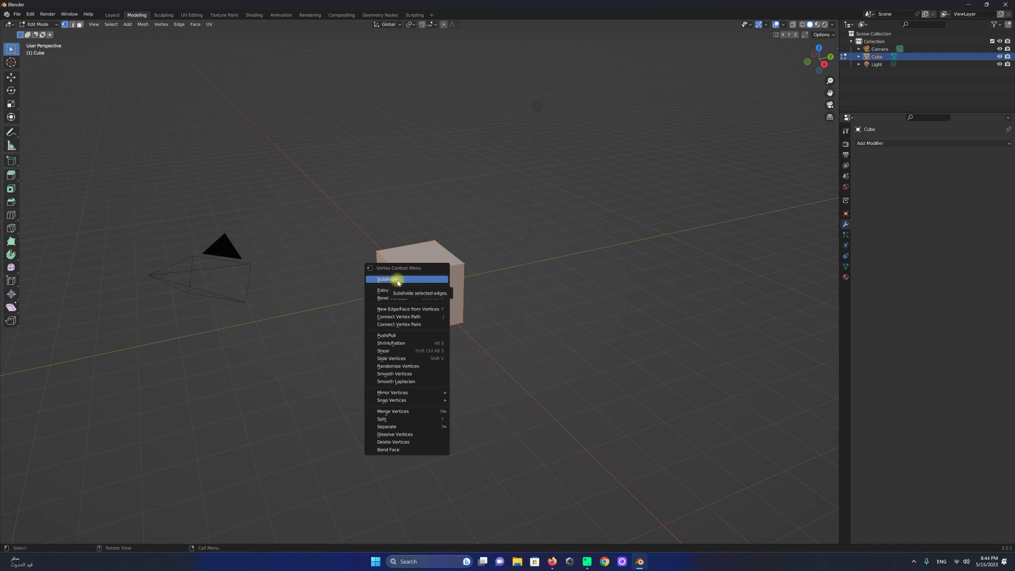
pyautogui.scroll(3, 477, 330)
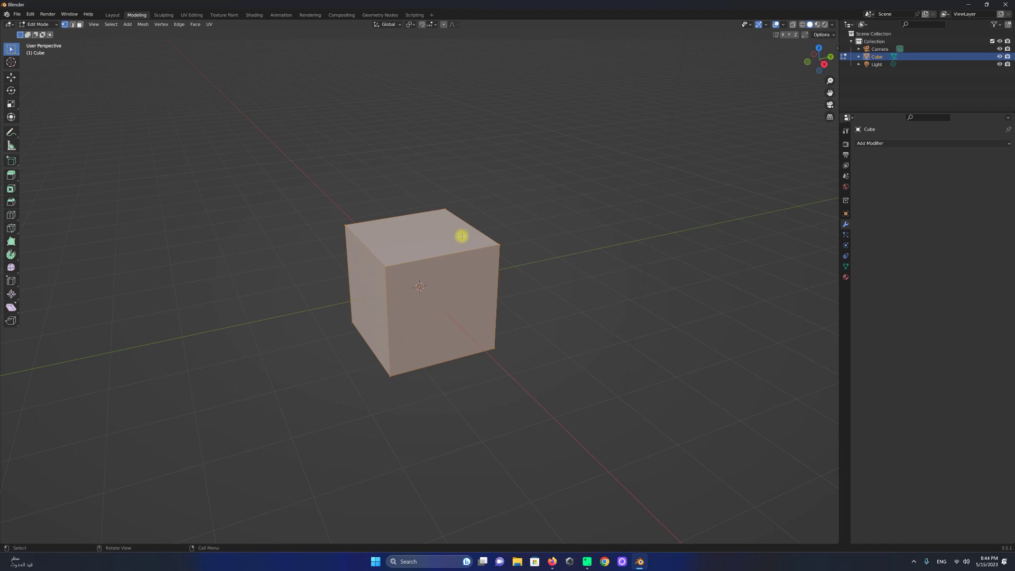
pyautogui.rightClick(429, 247)
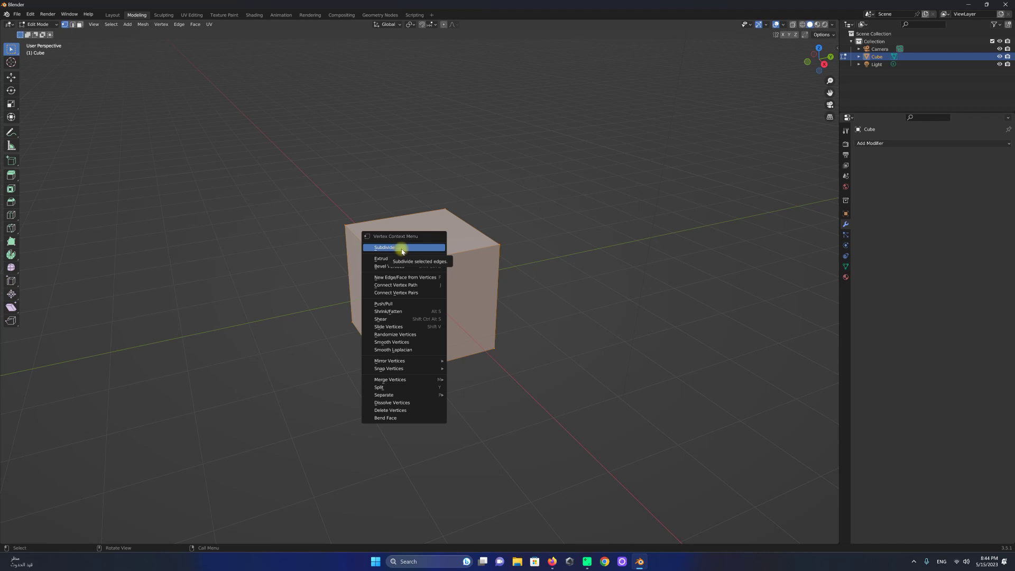
pyautogui.click(402, 248)
pyautogui.scroll(3, 462, 350)
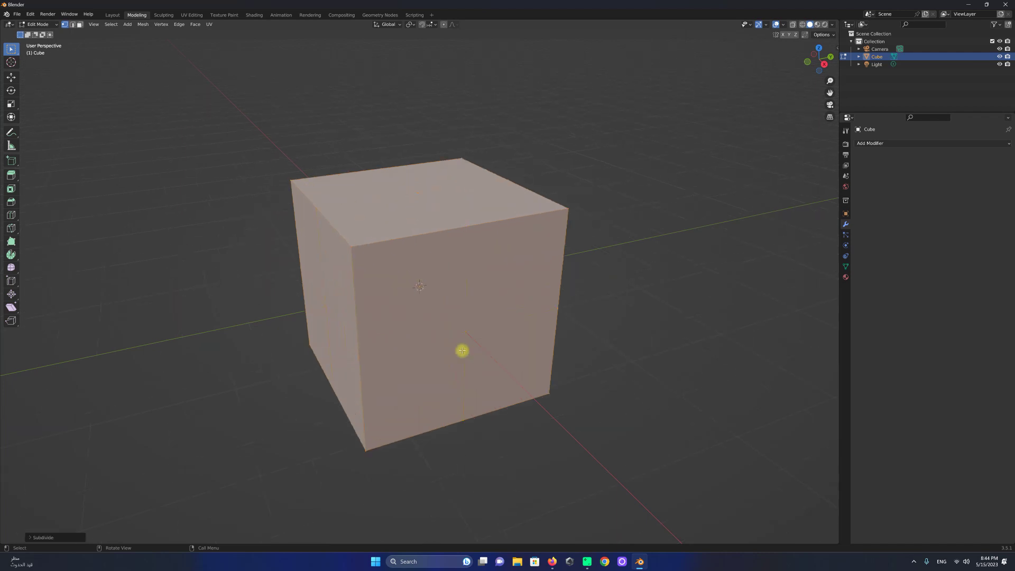
# Set the subdivision's Number of Cuts to 7 and deselect all geometry.
pyautogui.click(43, 537)
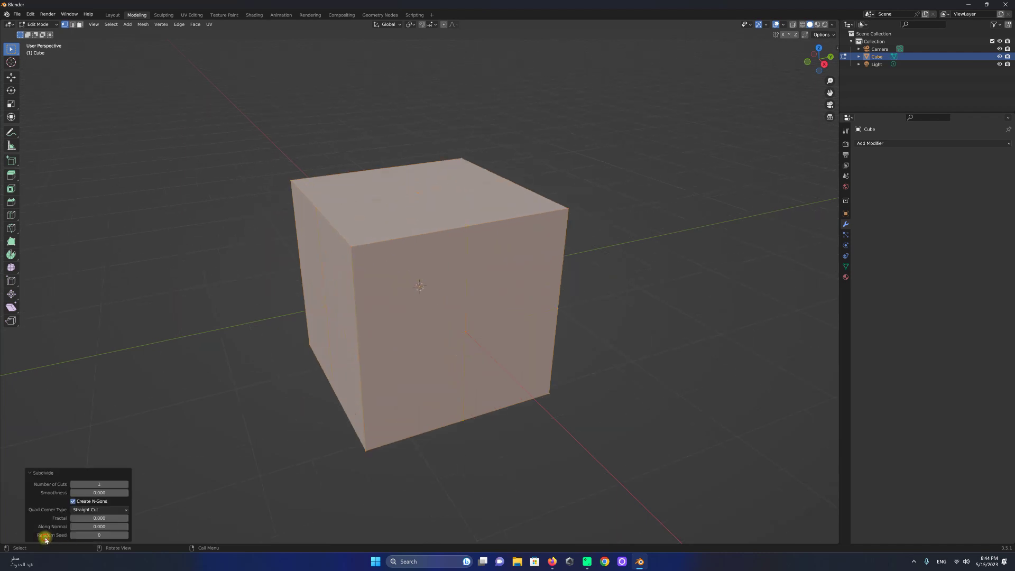
pyautogui.click(127, 484)
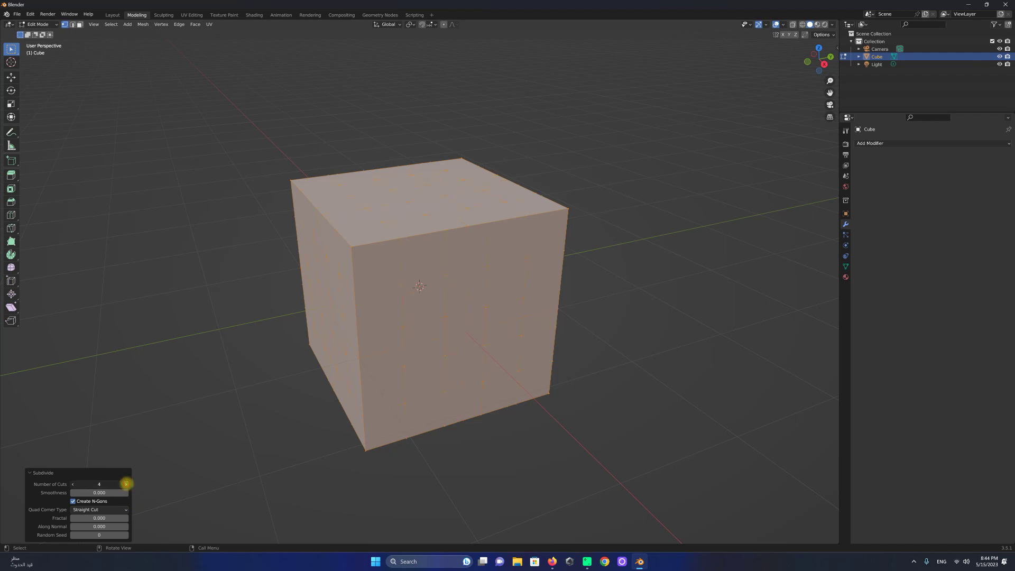
pyautogui.click(126, 484)
pyautogui.click(127, 484)
pyautogui.click(127, 484)
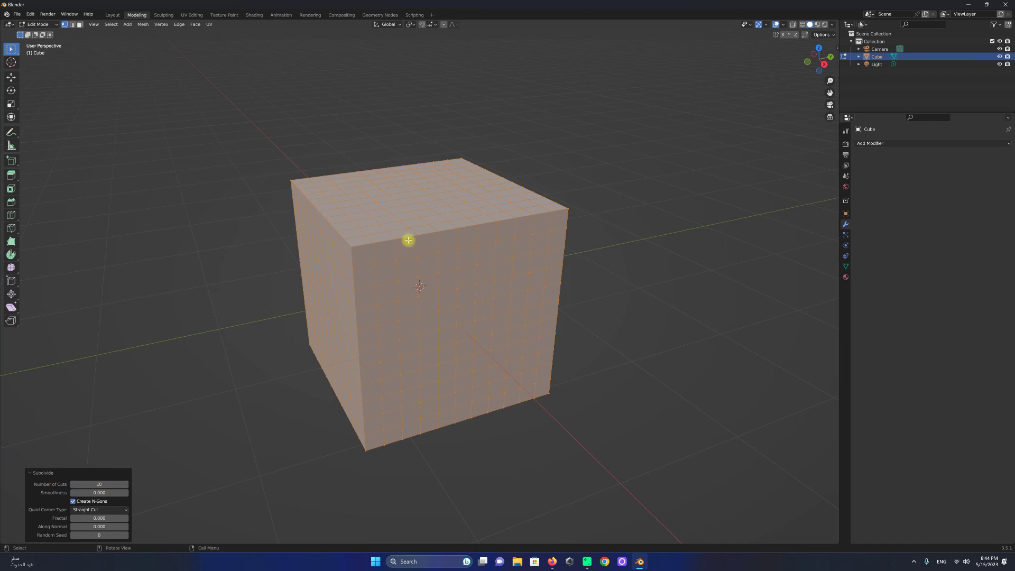
pyautogui.click(73, 484)
pyautogui.click(73, 485)
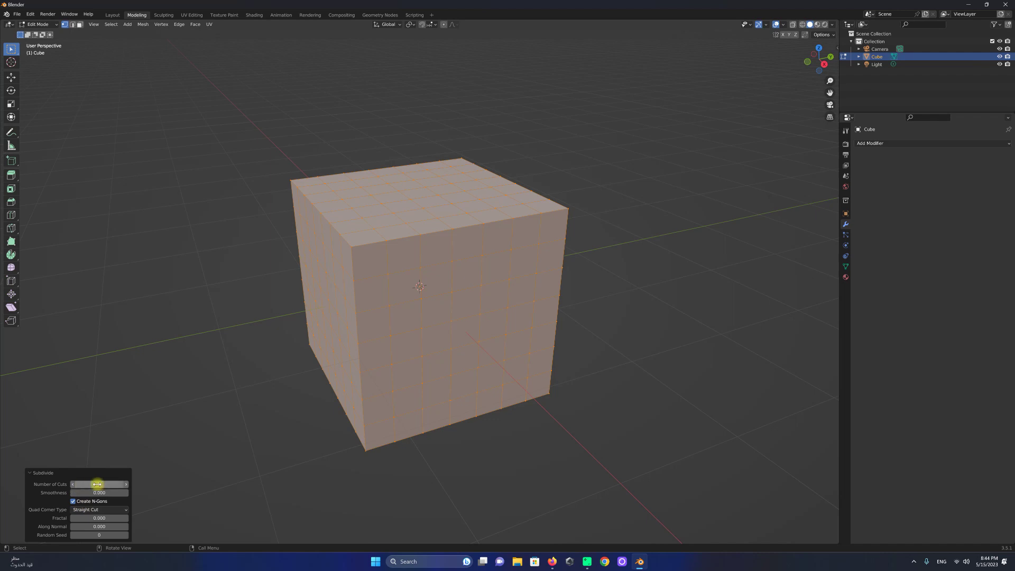
pyautogui.keyDown('ctrl'); pyautogui.scroll(-2, 127, 485); pyautogui.keyUp('ctrl')
pyautogui.keyDown('ctrl'); pyautogui.scroll(2, 127, 485); pyautogui.keyUp('ctrl')
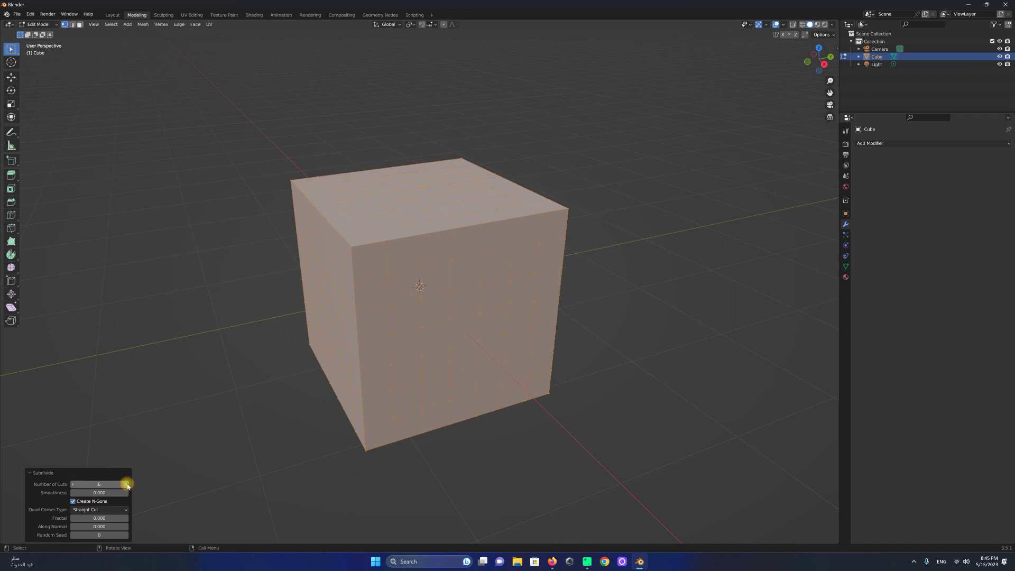
pyautogui.click(705, 176)
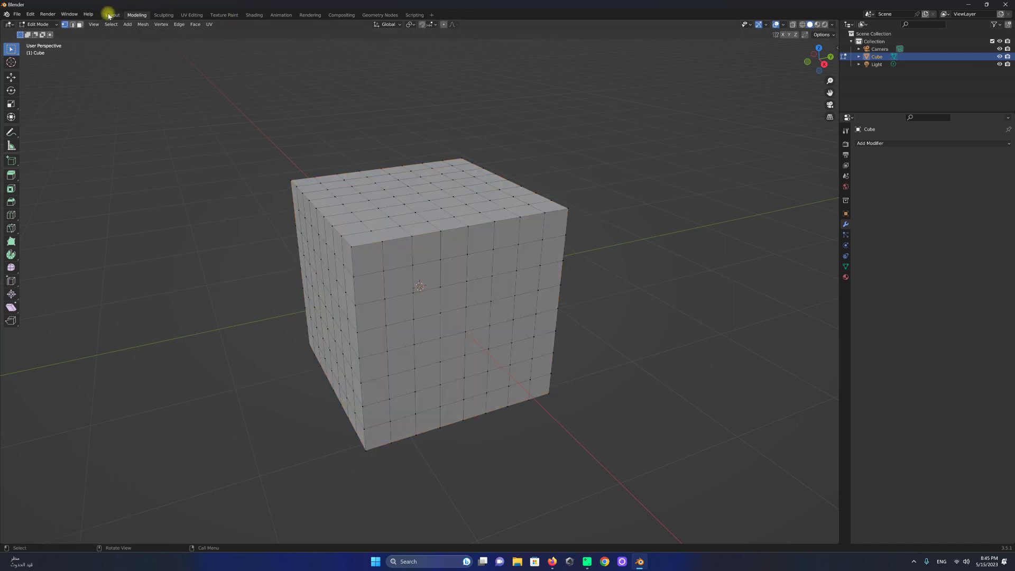
# Return to the Layout workspace and preview wireframe and rendered shading before going back to solid.
pyautogui.click(112, 15)
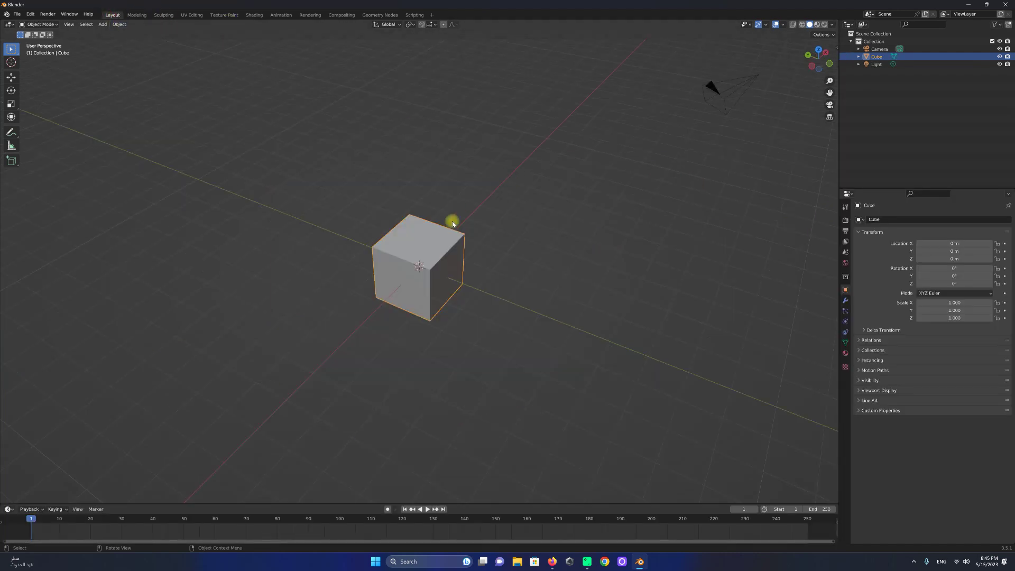
pyautogui.click(801, 24)
pyautogui.scroll(3, 443, 252)
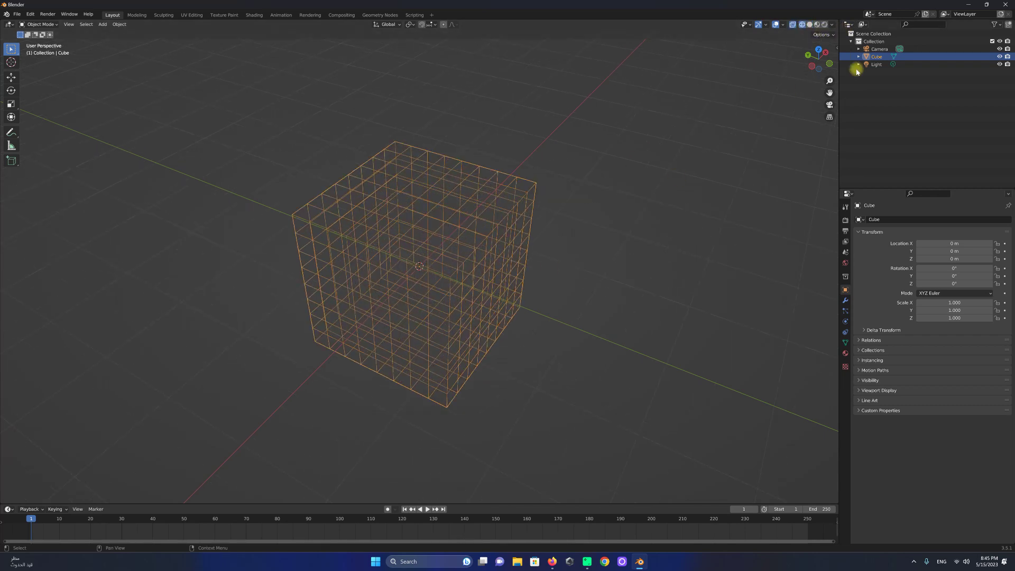
pyautogui.moveTo(822, 60); pyautogui.dragTo(826, 64)
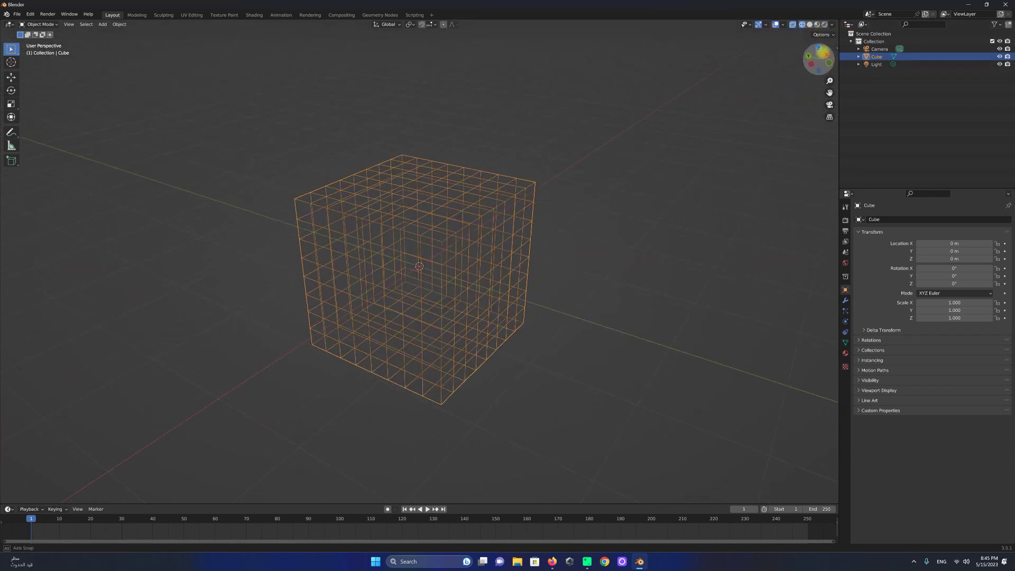
pyautogui.click(816, 24)
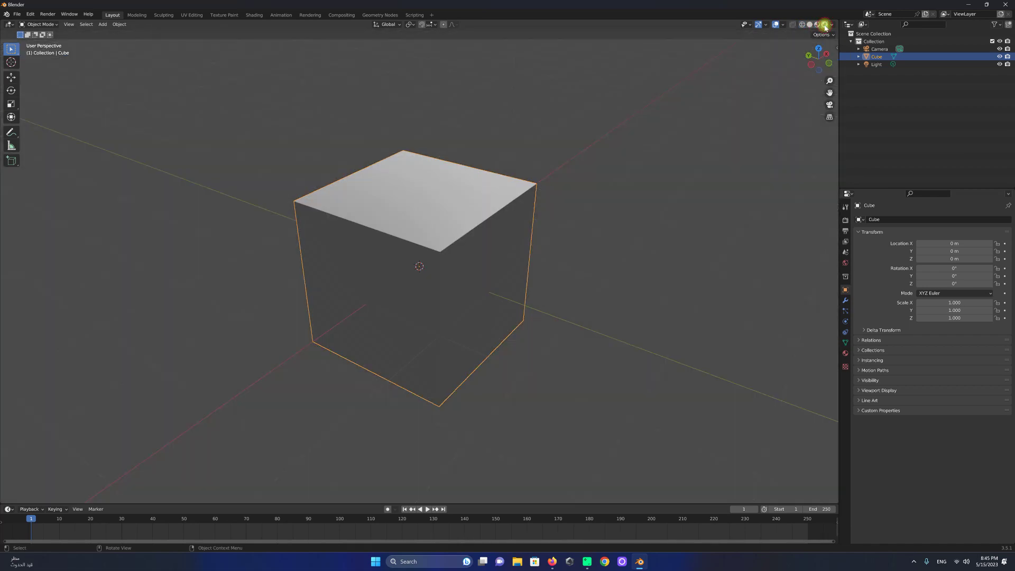
pyautogui.click(809, 25)
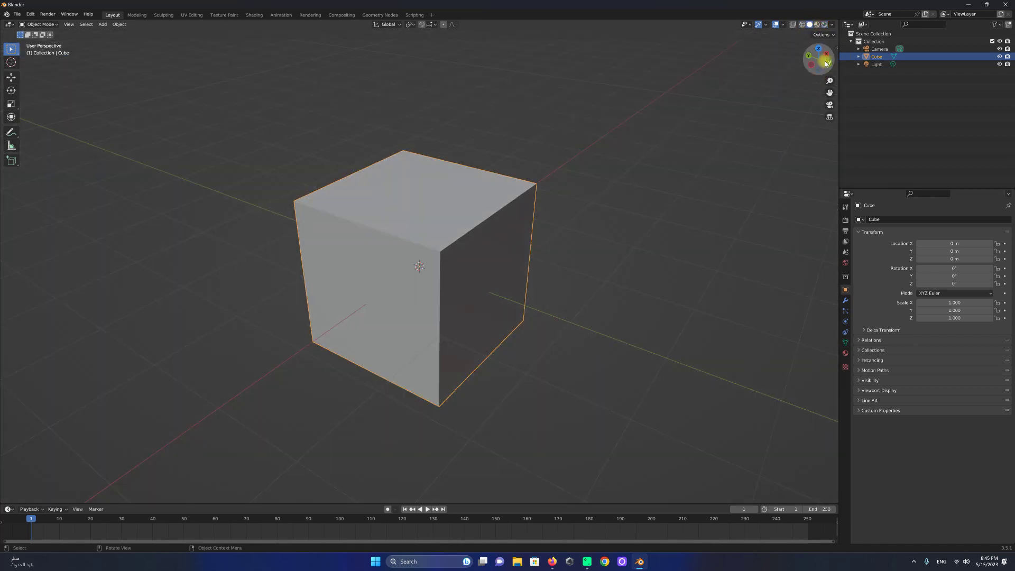
# Settle on the front orthographic view, reselect the cube and bring up the Add menu.
pyautogui.press('KP_1')
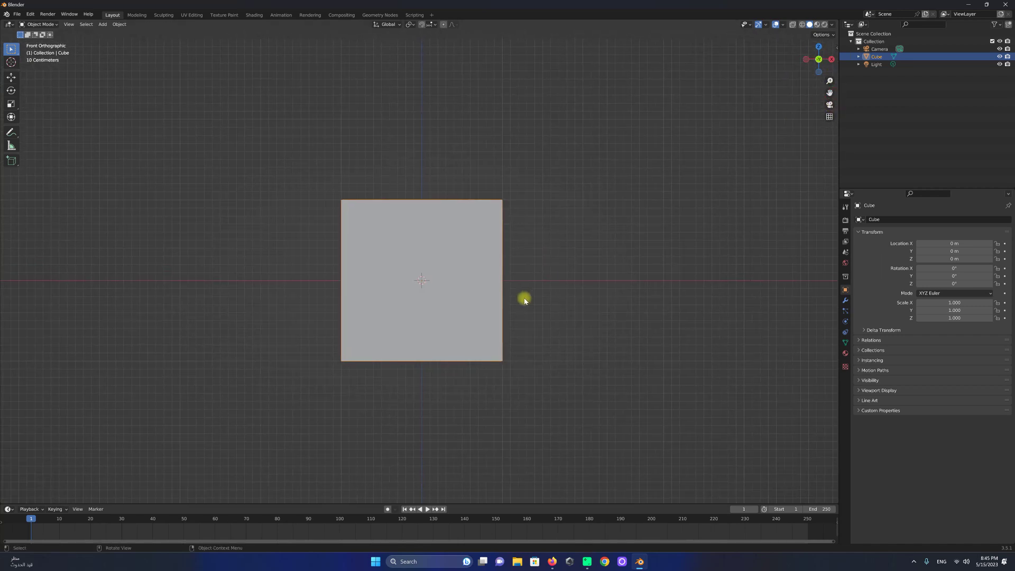
pyautogui.scroll(-3, 485, 288)
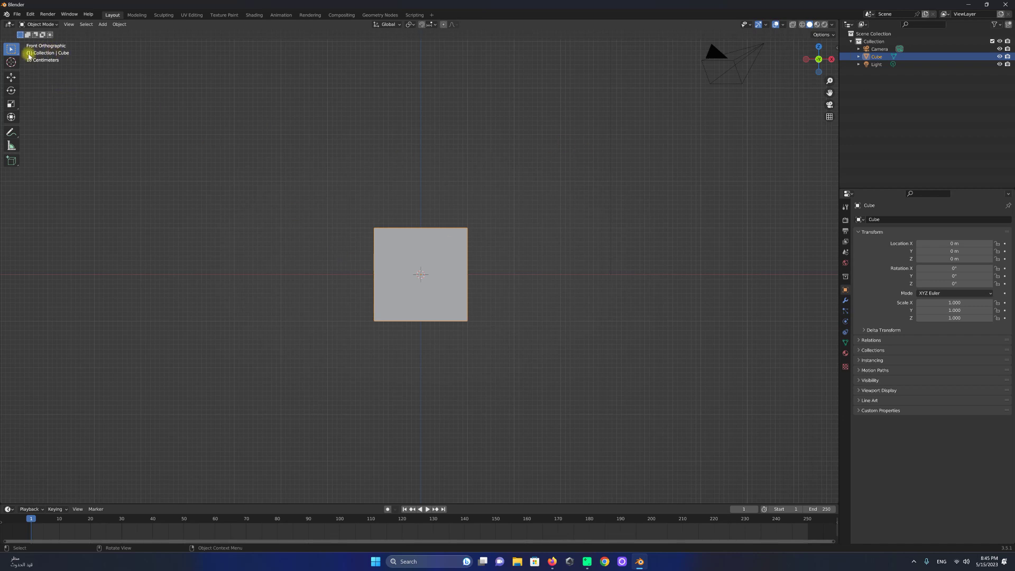
pyautogui.press('KP_3')
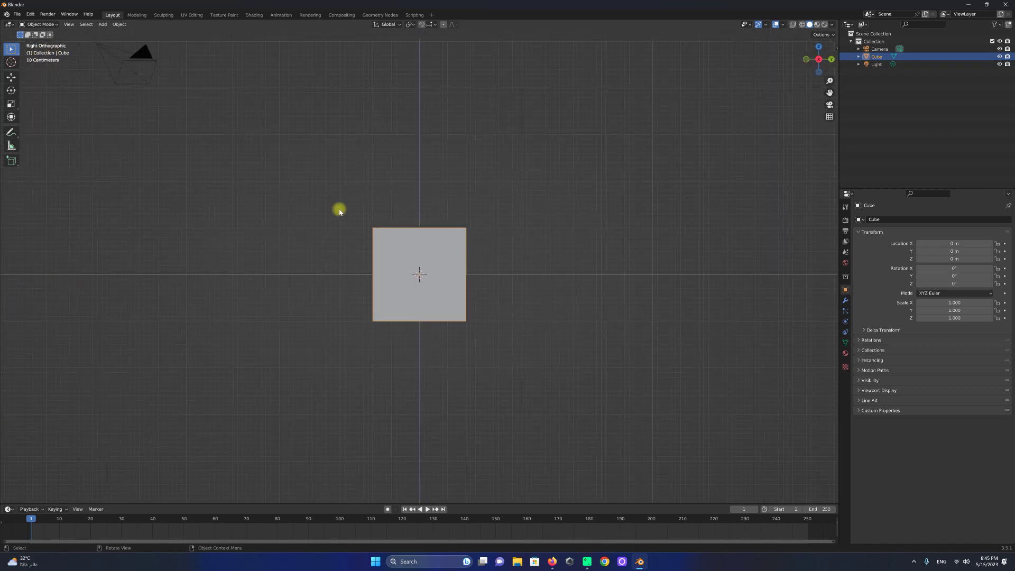
pyautogui.press('KP_8')
pyautogui.press('KP_2')
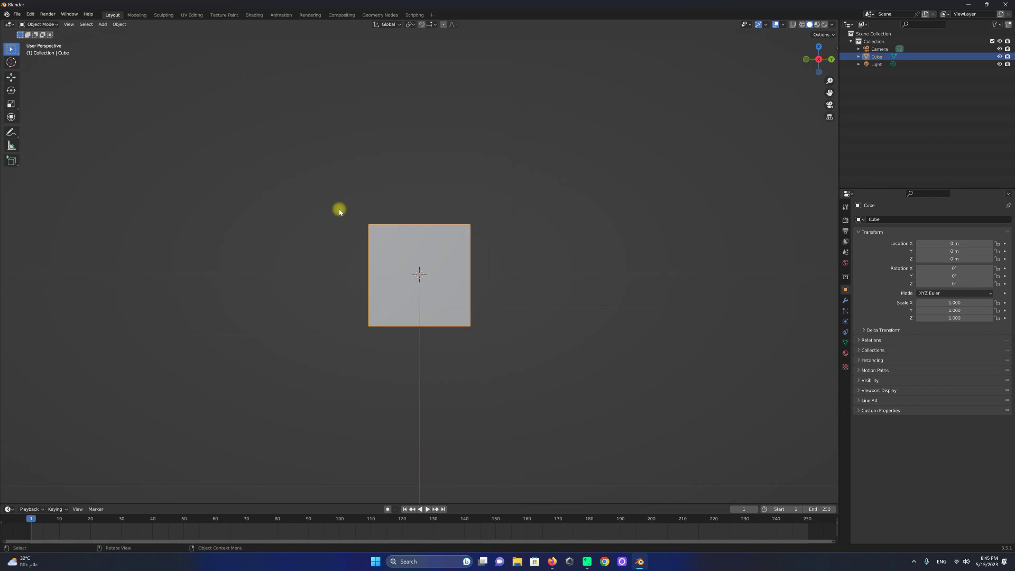
pyautogui.press('KP_1')
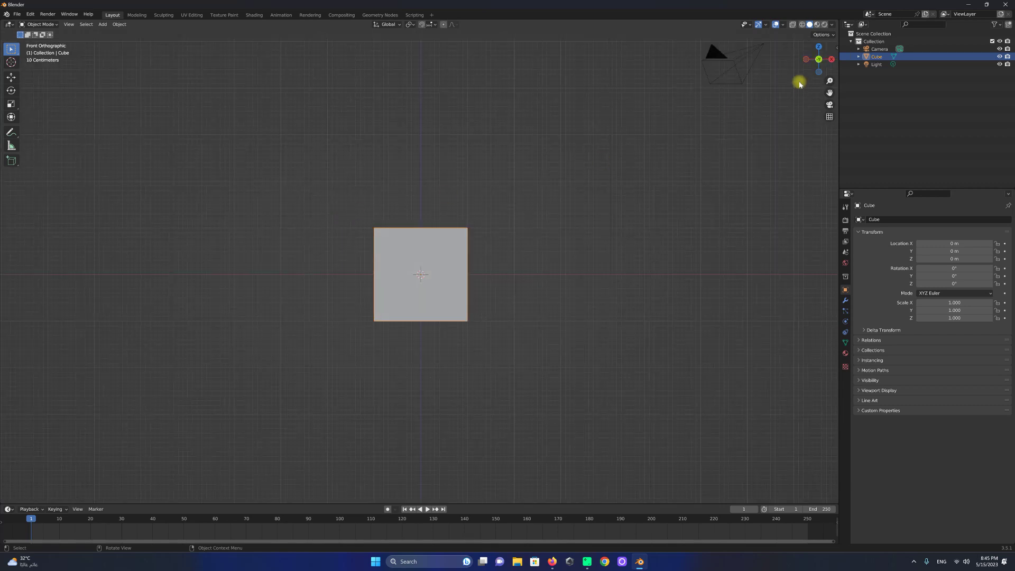
pyautogui.click(730, 72)
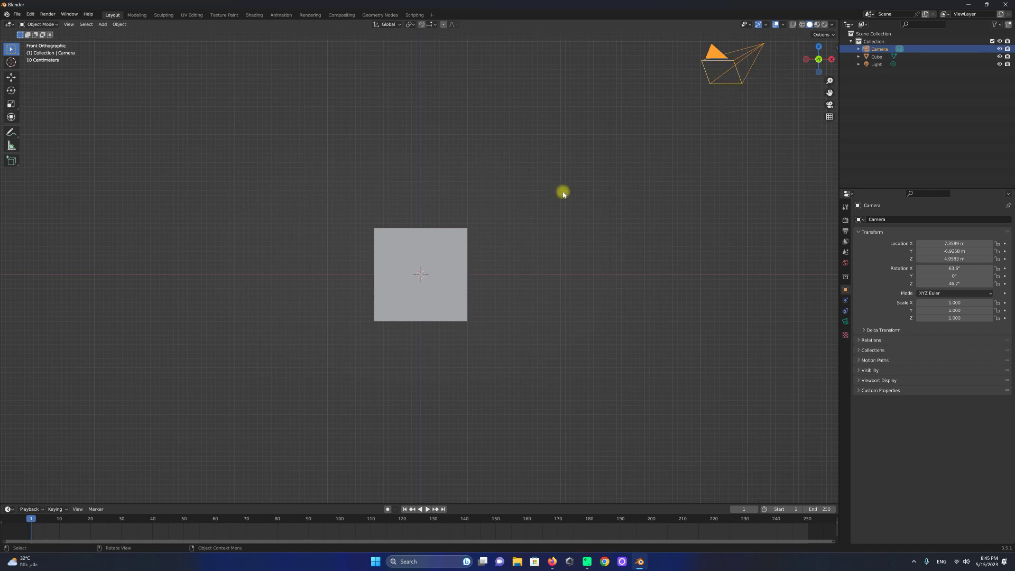
pyautogui.click(438, 278)
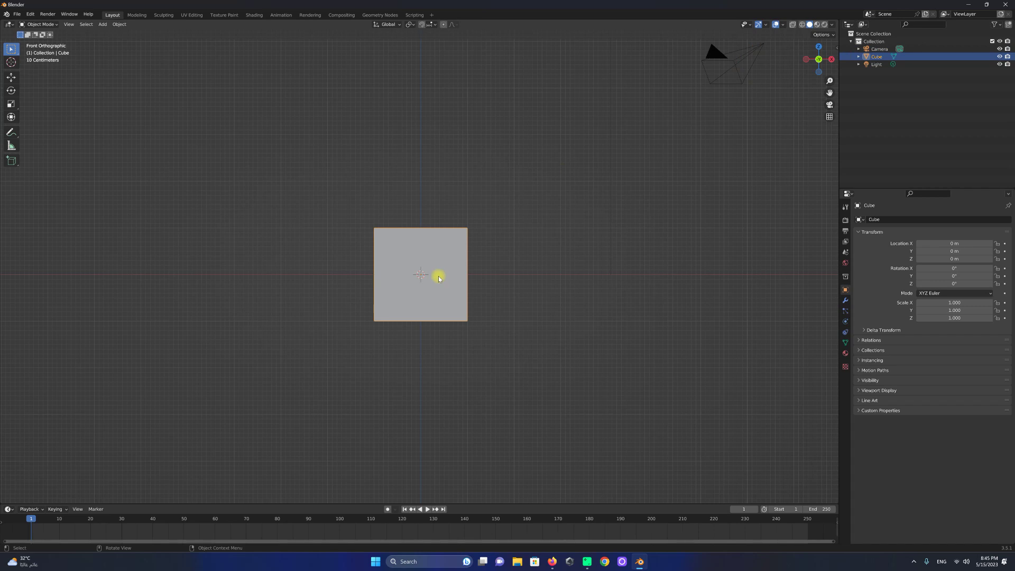
pyautogui.hotkey('shift', 'a')
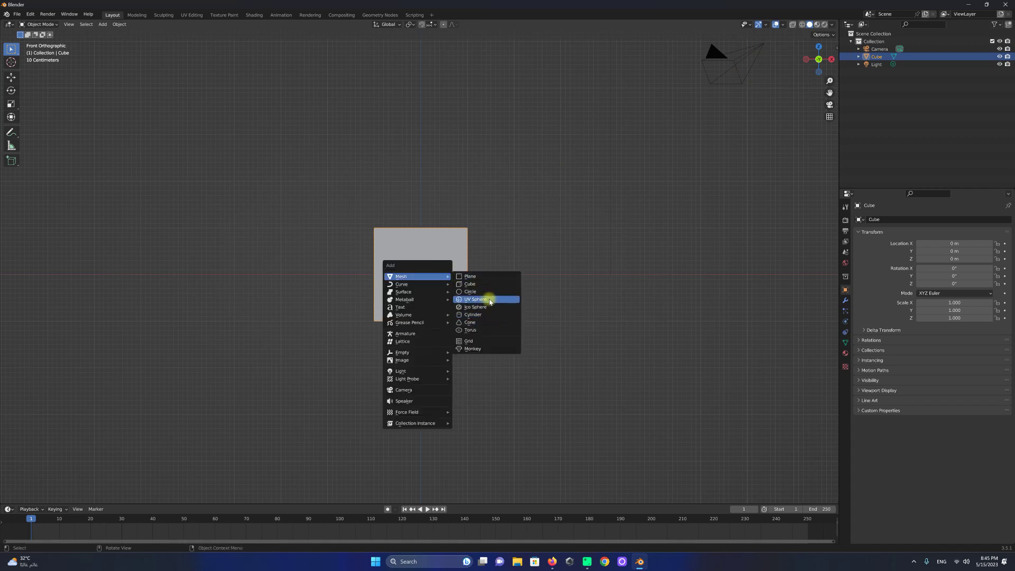
# Add a UV sphere and raise it above the cube.
pyautogui.click(490, 301)
pyautogui.click(11, 77)
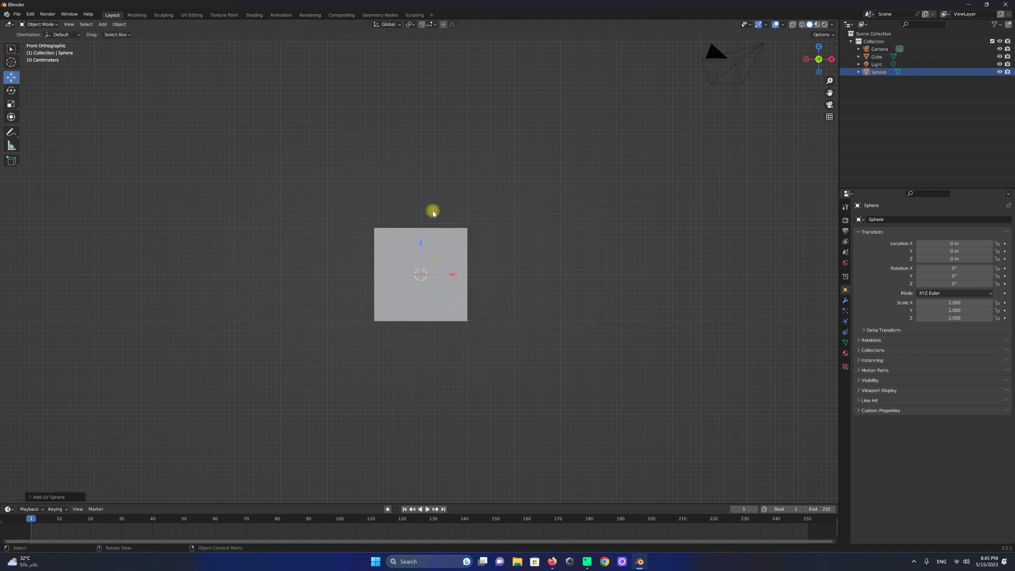
pyautogui.moveTo(420, 239); pyautogui.dragTo(442, 144)
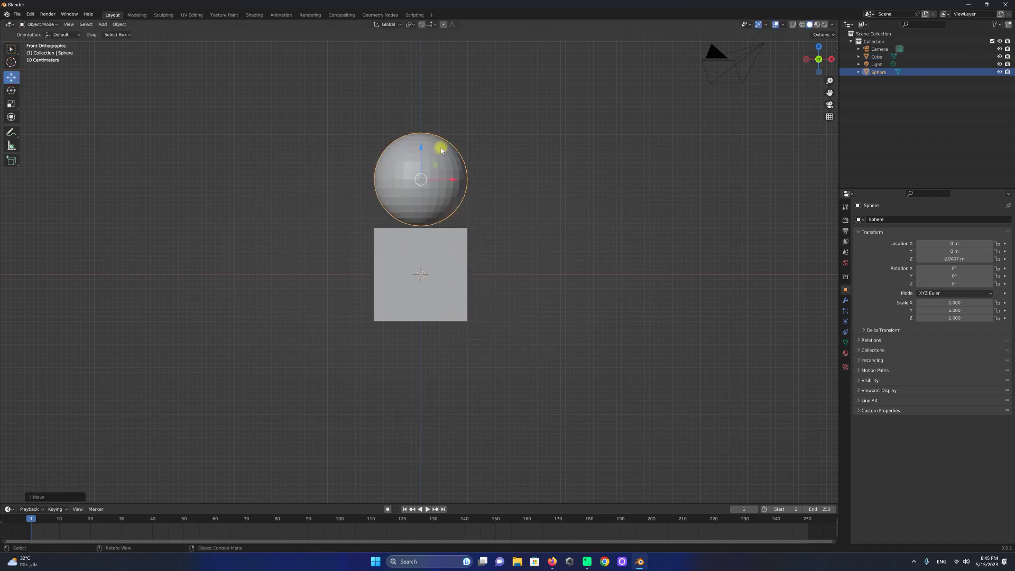
# Scale the sphere to 0.409 and move it left to X -4.3025 m.
pyautogui.press('s')
pyautogui.click(451, 205)
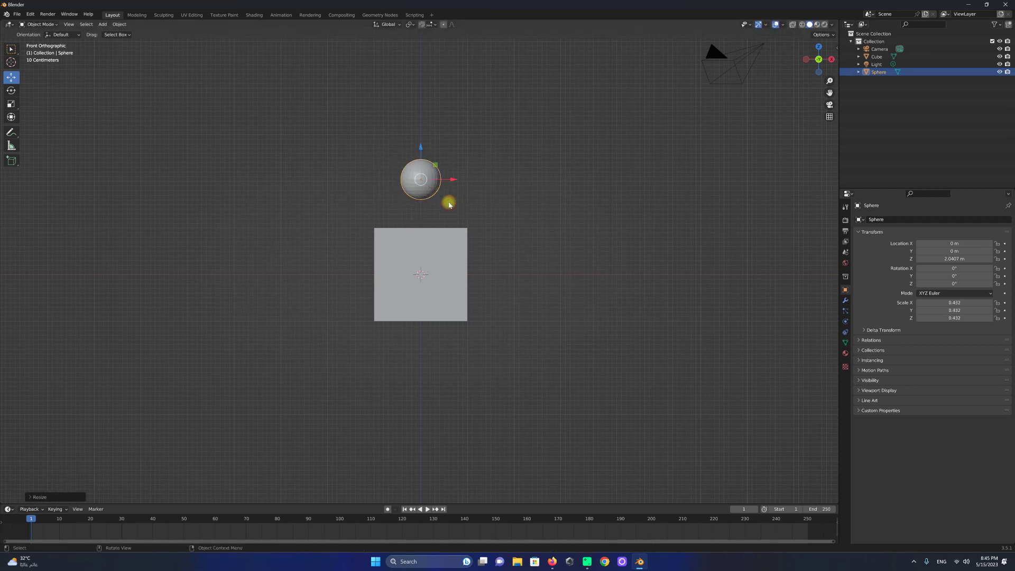
pyautogui.moveTo(466, 177); pyautogui.dragTo(423, 176)
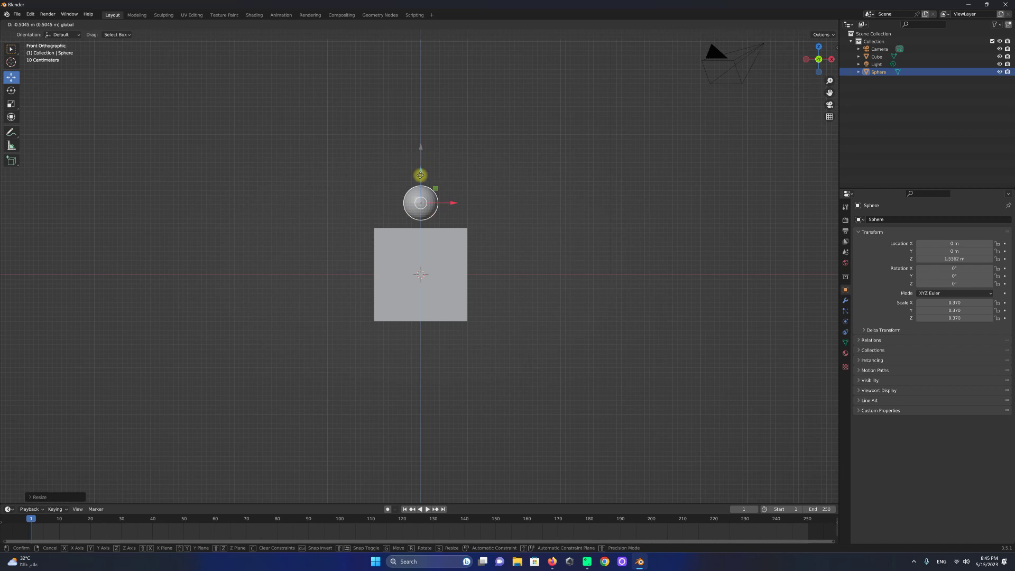
pyautogui.press('s')
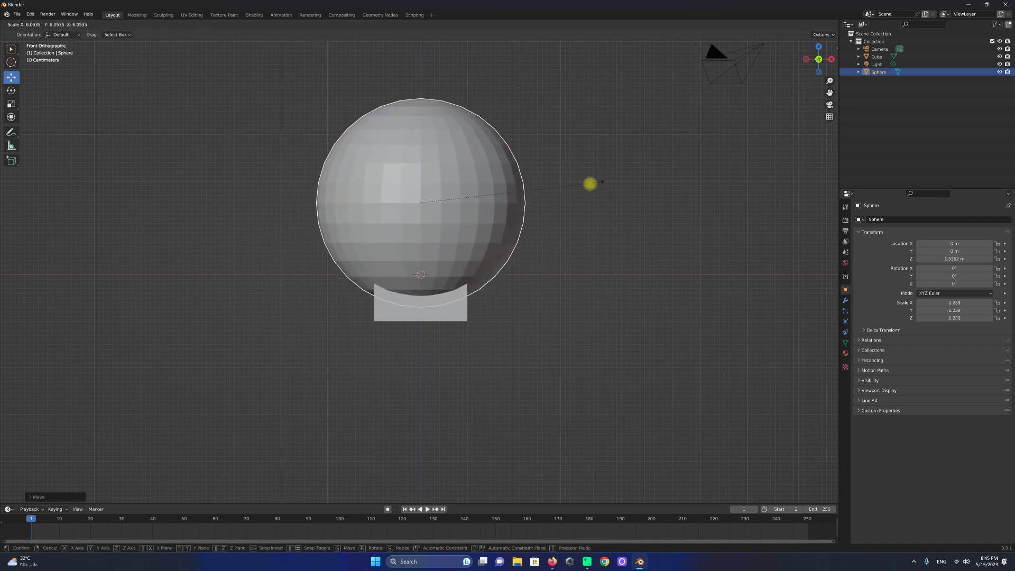
pyautogui.click(500, 194)
pyautogui.press('s')
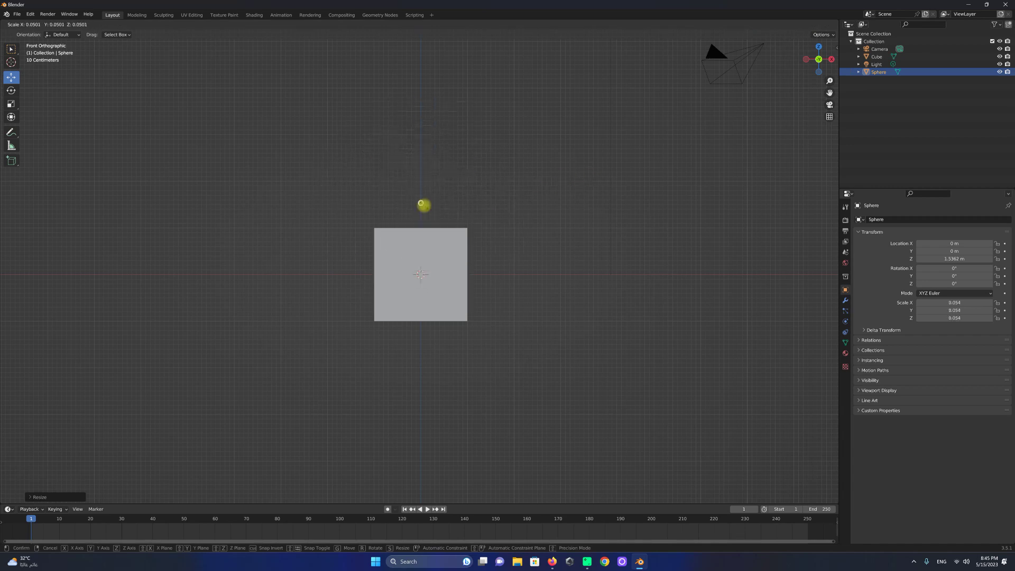
pyautogui.click(451, 205)
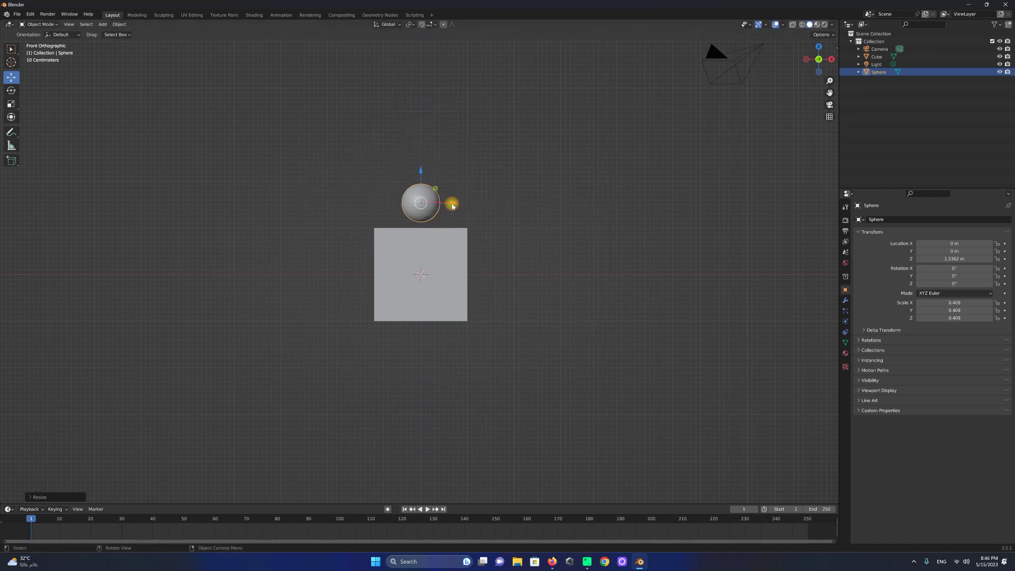
pyautogui.moveTo(452, 205); pyautogui.dragTo(242, 205)
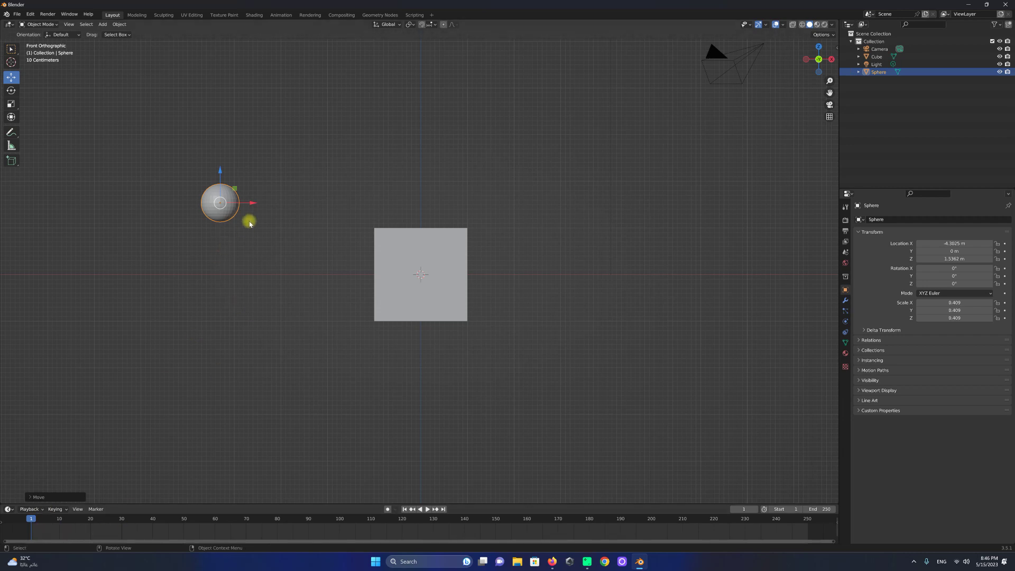
# Keyframe the sphere's location at frame 1 and at frame 60 at X 3.866 m, then play.
pyautogui.press('i')
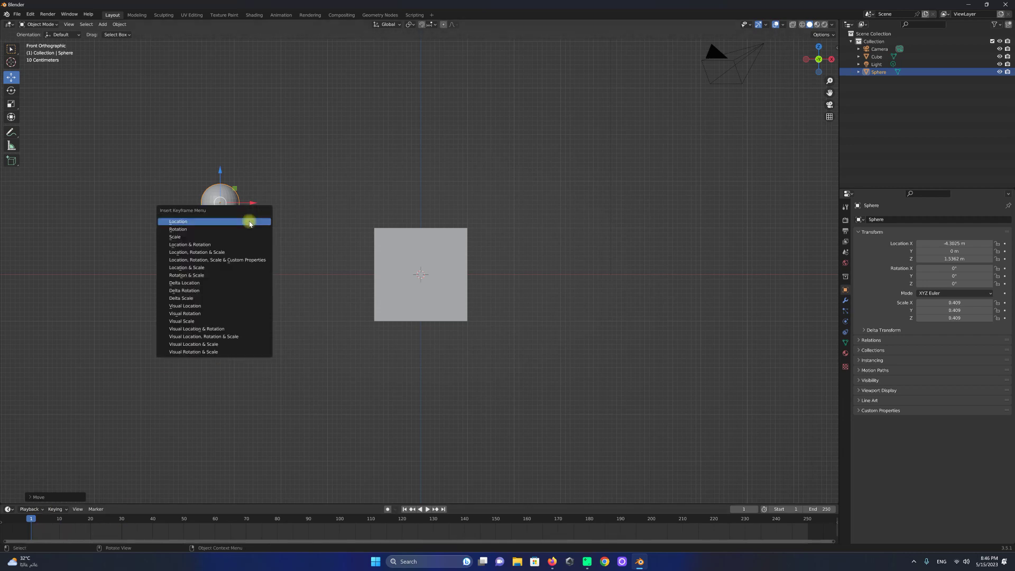
pyautogui.click(182, 224)
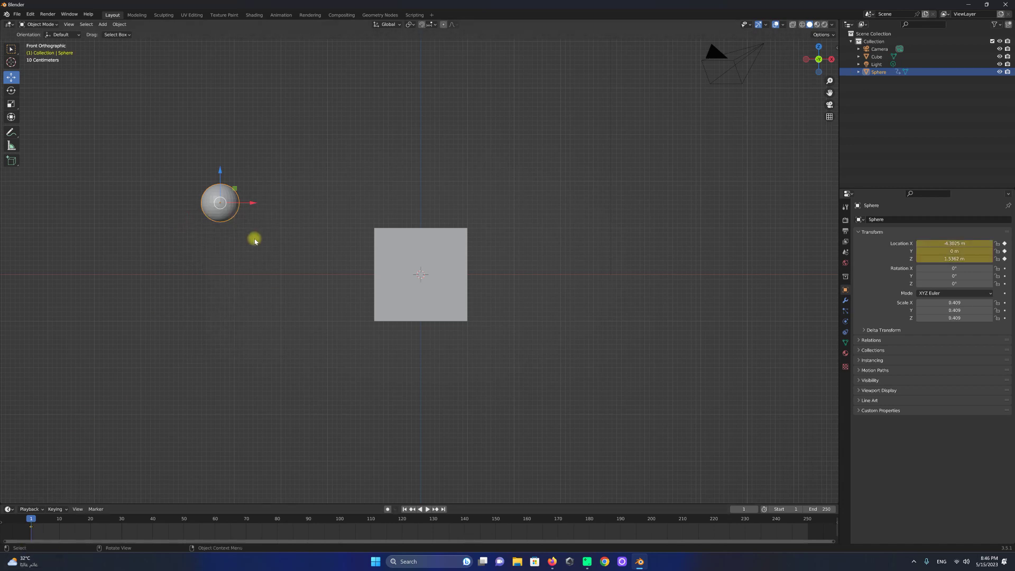
pyautogui.moveTo(31, 521); pyautogui.dragTo(211, 524)
pyautogui.moveTo(252, 203); pyautogui.dragTo(634, 195)
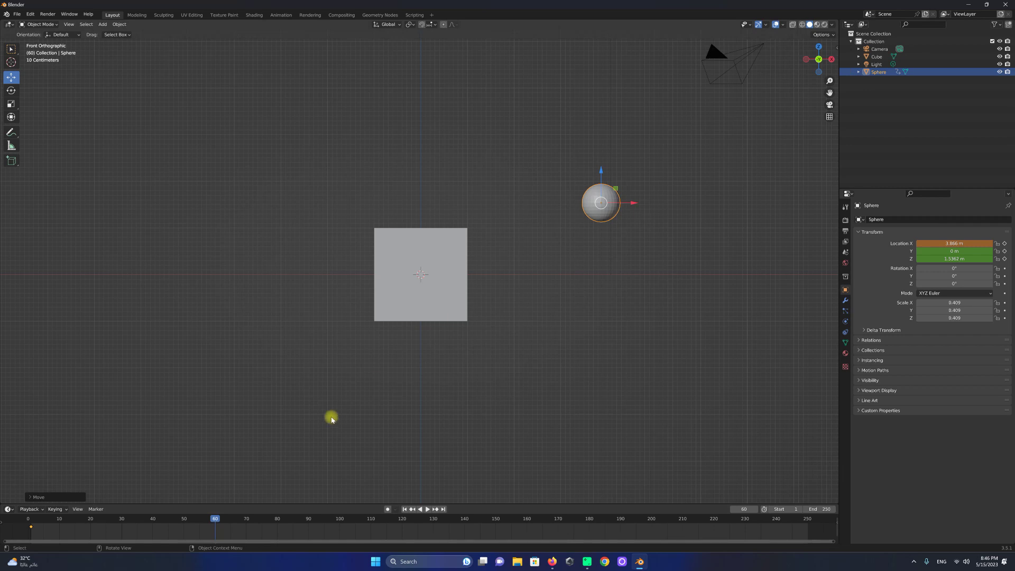
pyautogui.press('i')
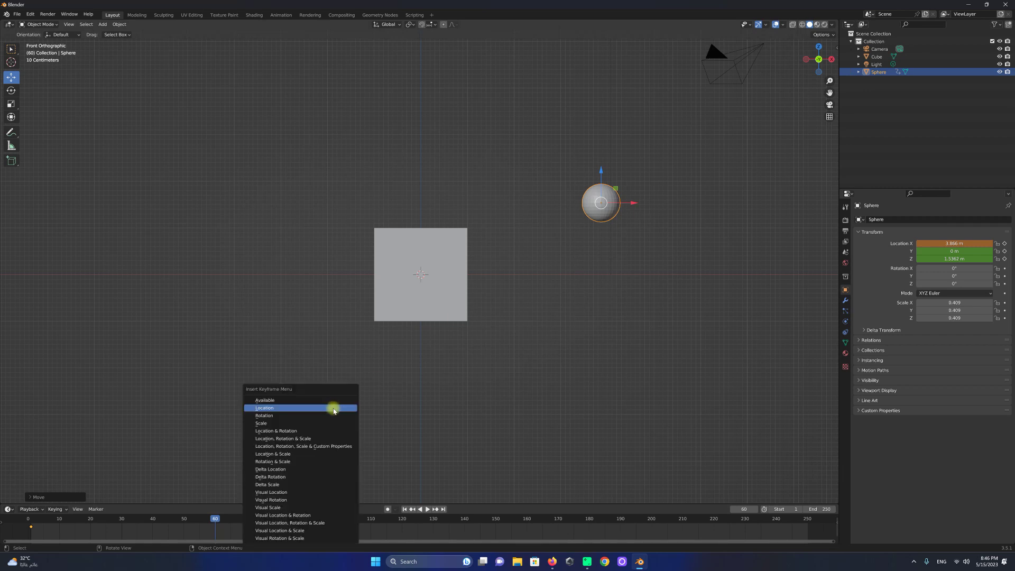
pyautogui.click(274, 408)
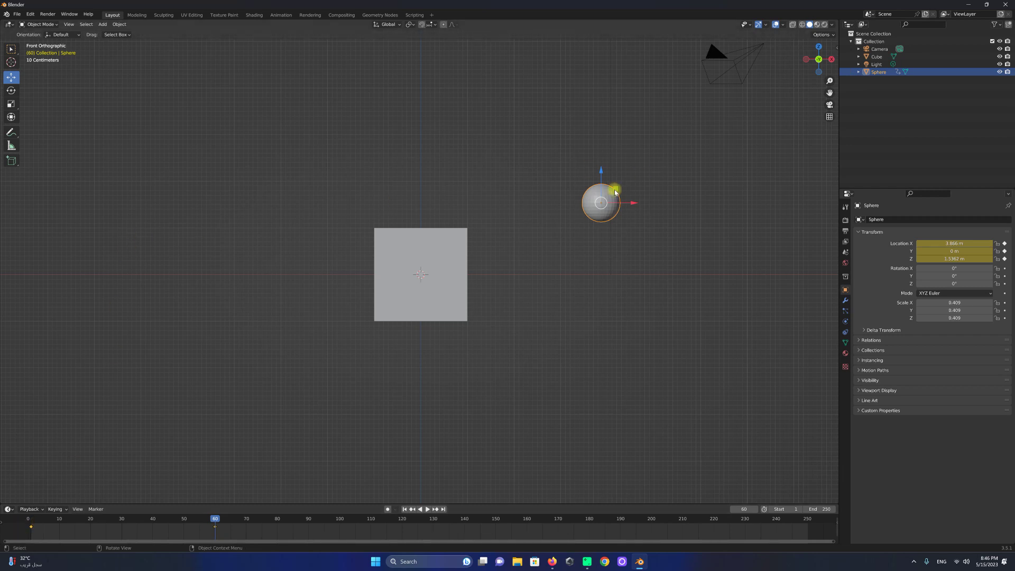
pyautogui.click(405, 510)
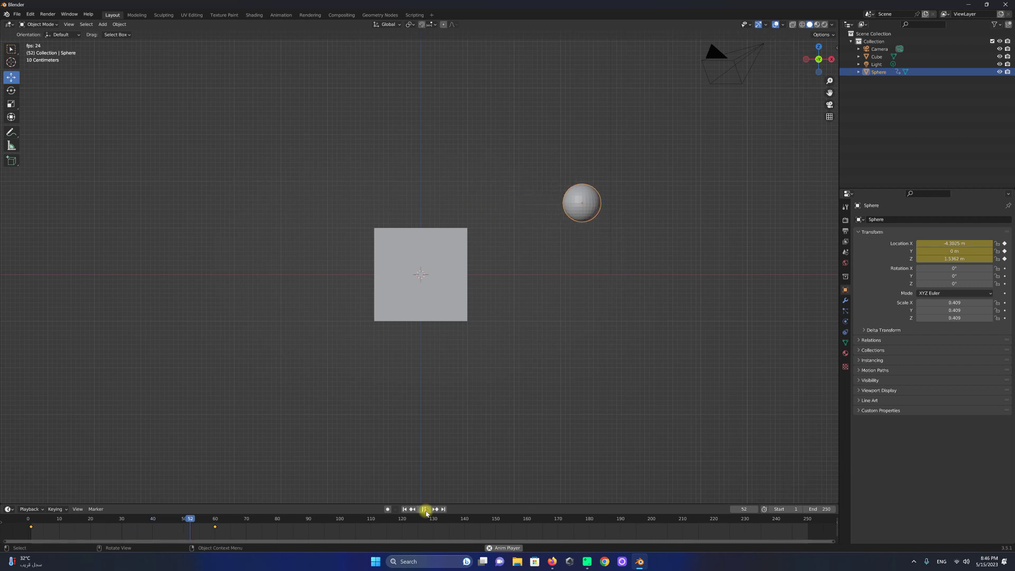
# Replay the sphere animation from the first frame and stop playback.
pyautogui.click(423, 509)
pyautogui.click(427, 510)
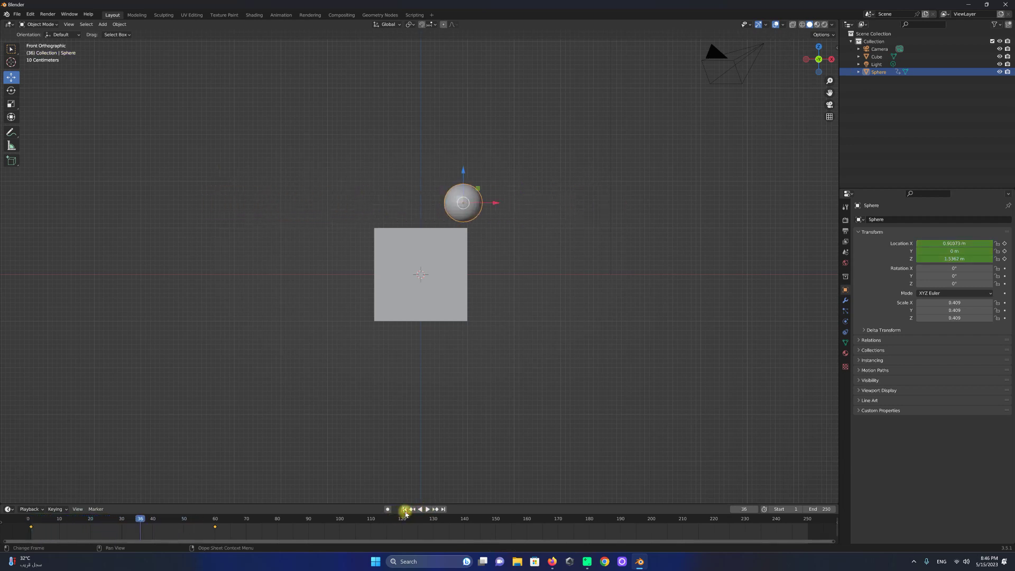
pyautogui.click(404, 510)
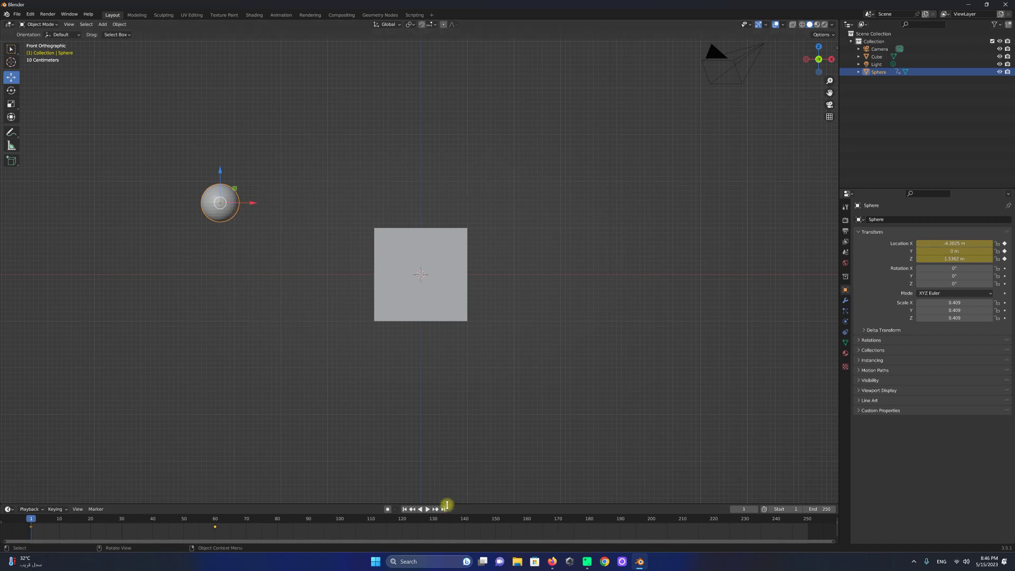
pyautogui.click(427, 509)
pyautogui.press('space')
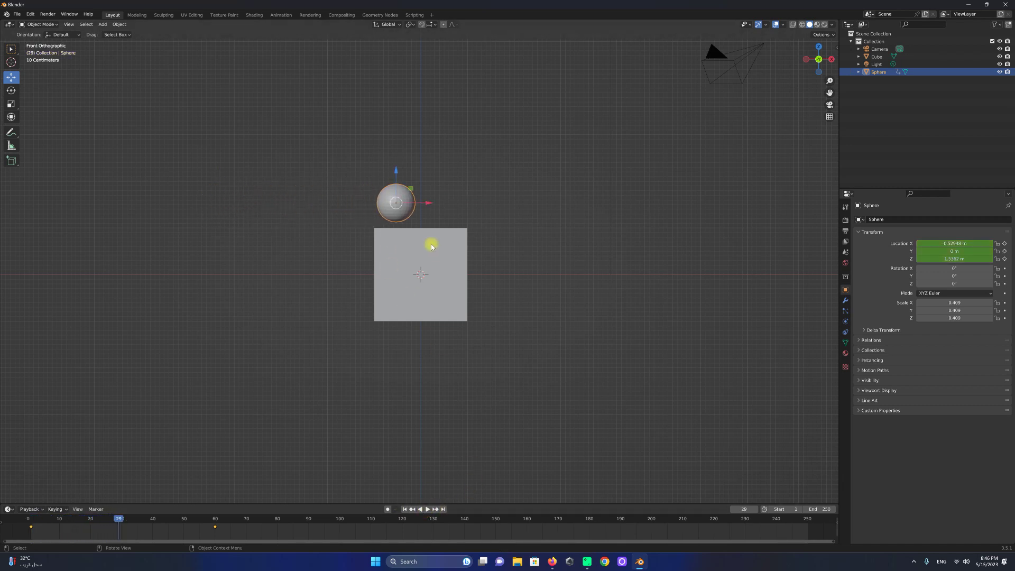
# Scale the sphere up to 0.684 and replay the animation, pausing at frame 46.
pyautogui.press('s')
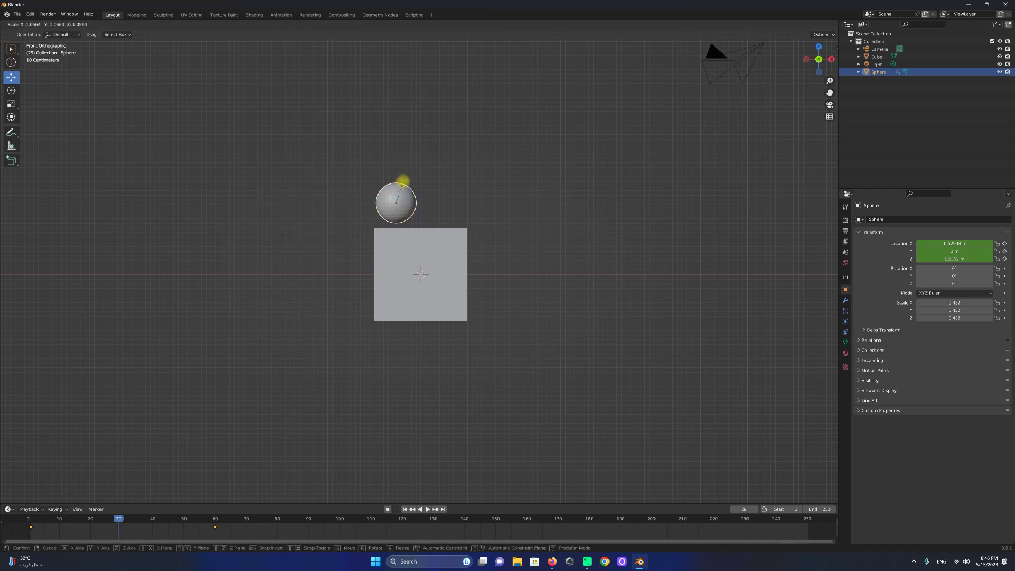
pyautogui.click(426, 183)
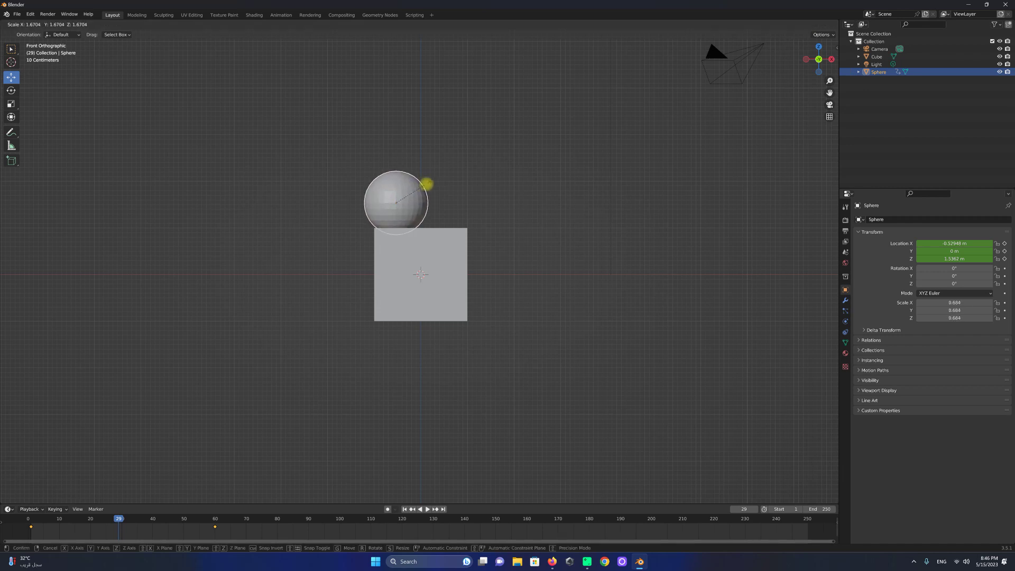
pyautogui.click(460, 465)
pyautogui.click(405, 509)
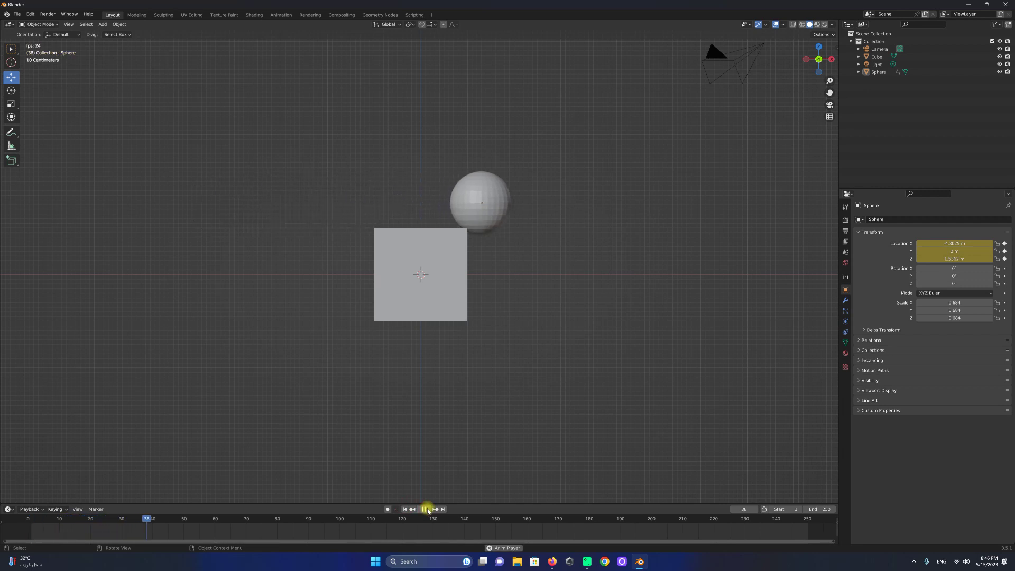
pyautogui.click(427, 509)
# Select the cube and show its Object Data properties.
pyautogui.moveTo(832, 68); pyautogui.dragTo(824, 77)
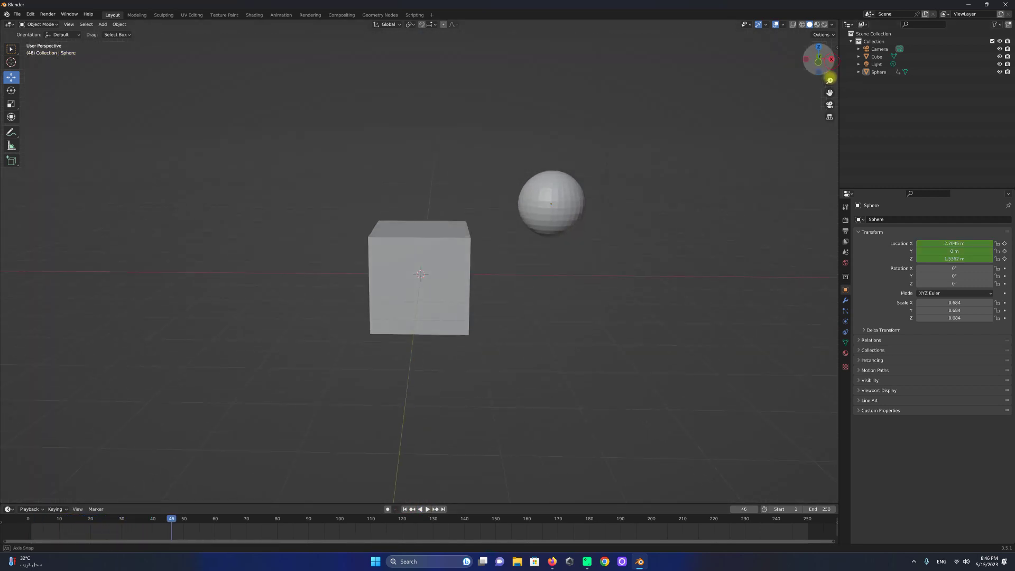
pyautogui.click(441, 288)
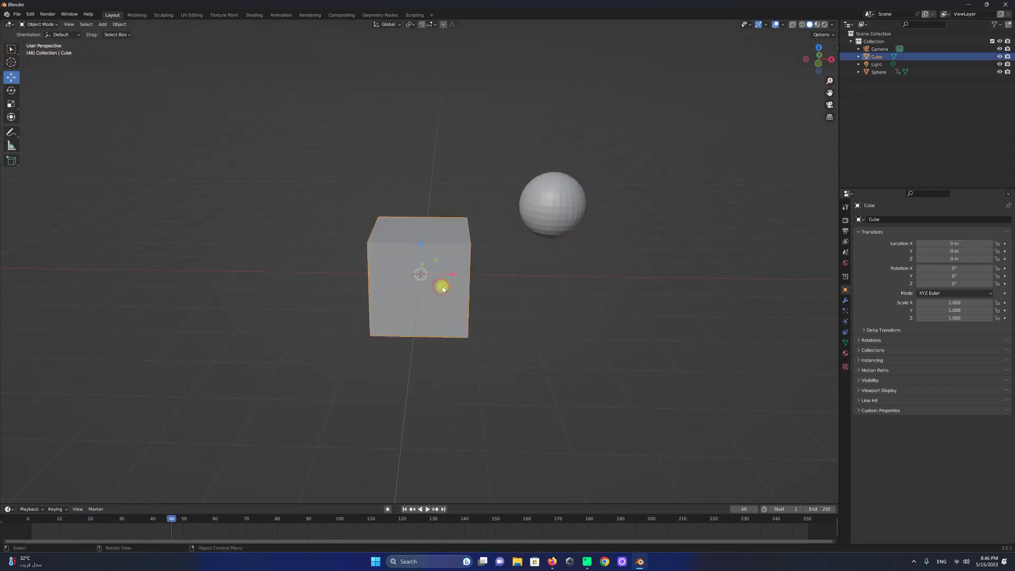
pyautogui.click(844, 342)
pyautogui.click(474, 283)
pyautogui.click(448, 249)
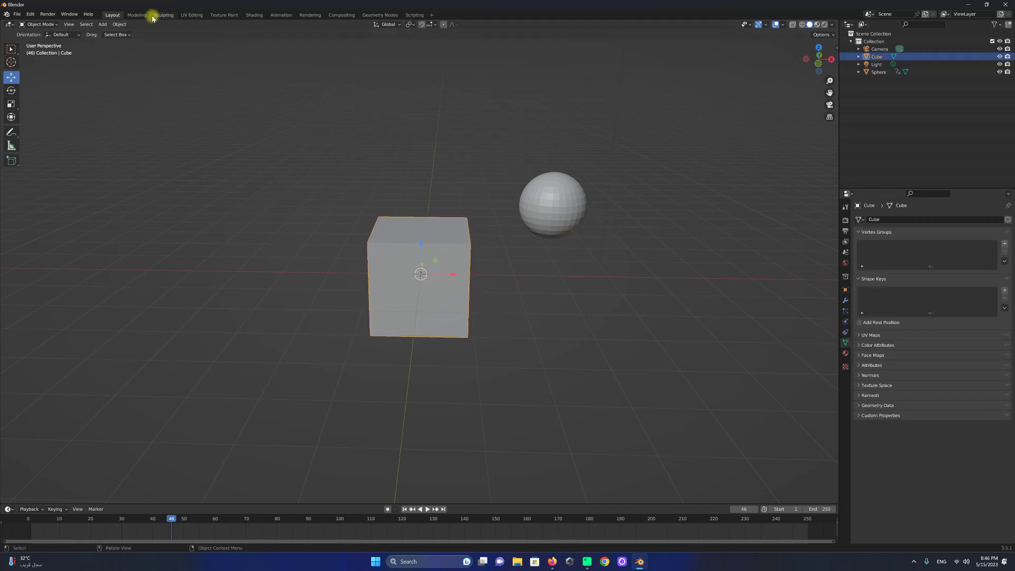
# Edit the cube in the Modeling workspace with its Object Data properties showing.
pyautogui.click(136, 14)
pyautogui.scroll(-8, 515, 254)
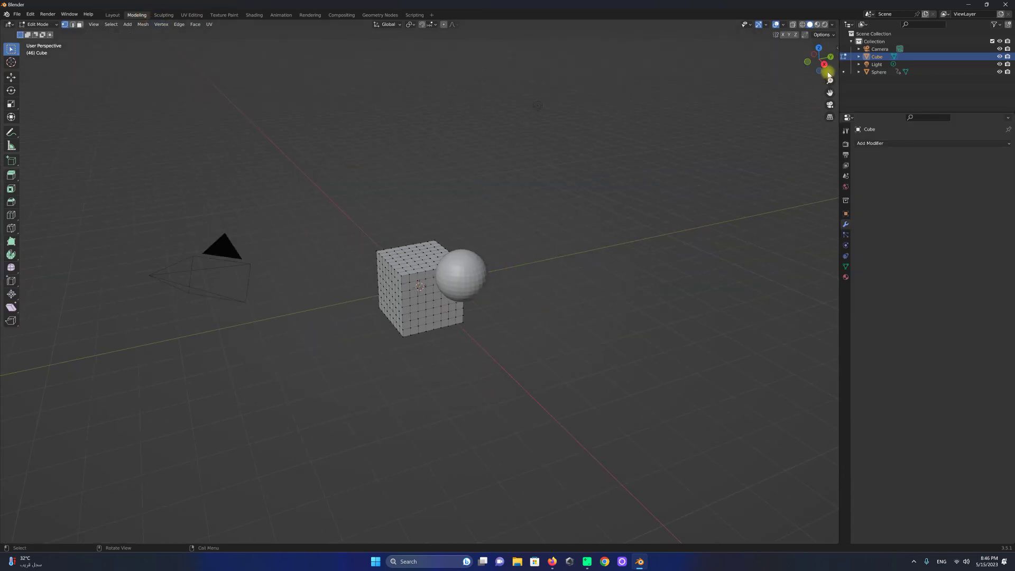
pyautogui.moveTo(822, 59); pyautogui.dragTo(664, 70)
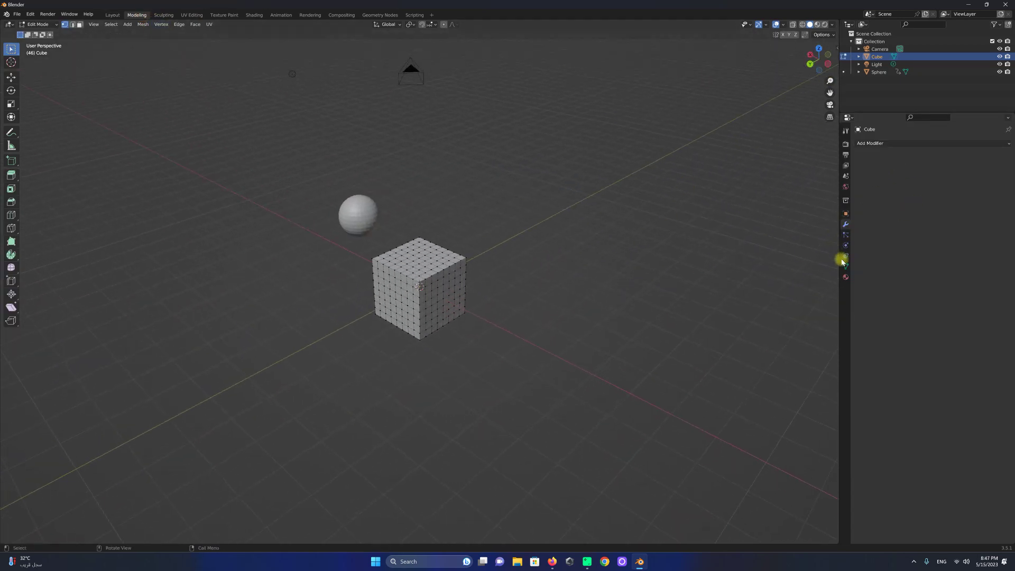
pyautogui.click(845, 266)
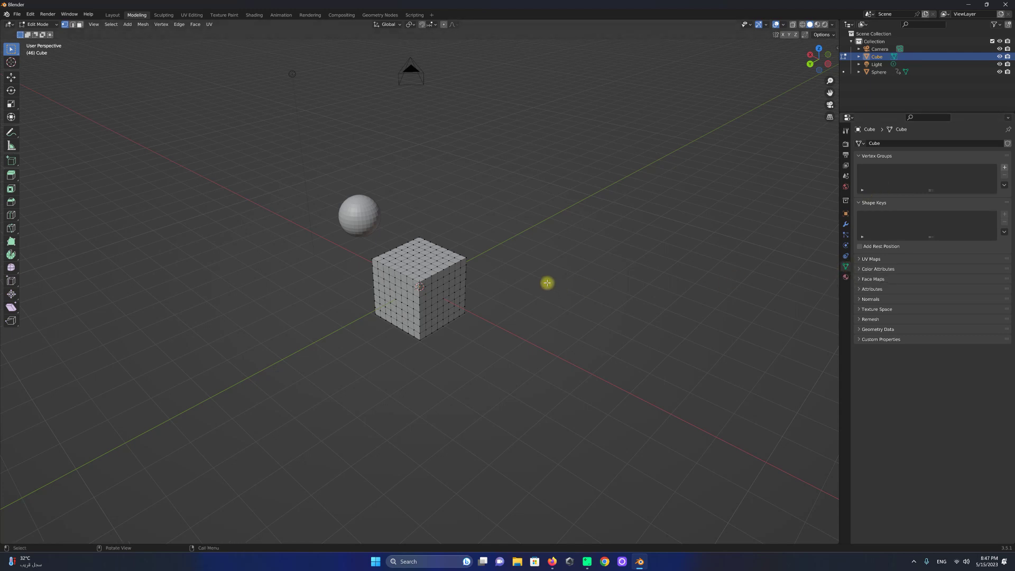
# Select all of the cube's vertices and add a new vertex group.
pyautogui.press('a')
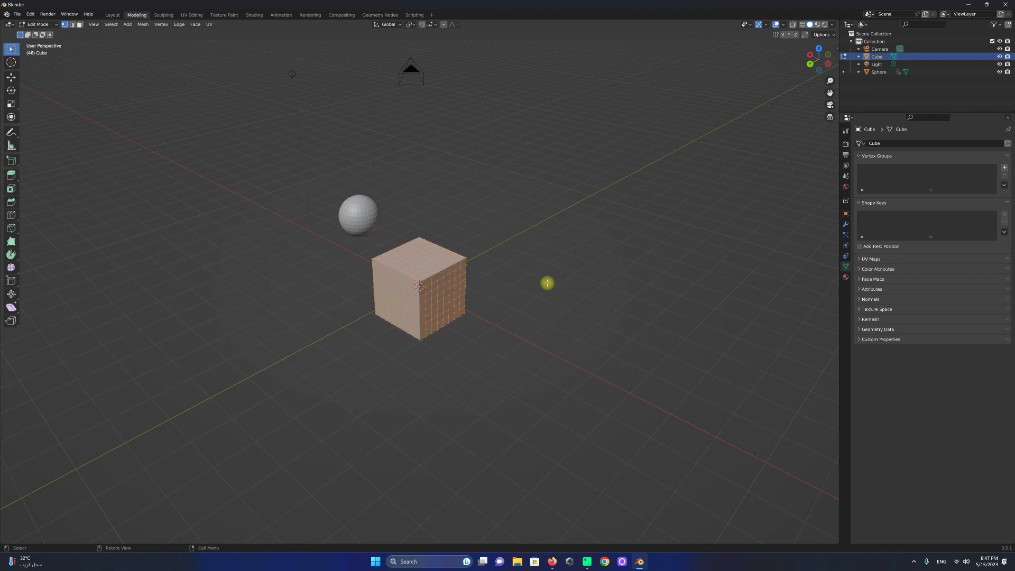
pyautogui.moveTo(506, 224); pyautogui.dragTo(437, 340)
pyautogui.click(521, 249)
pyautogui.moveTo(525, 204); pyautogui.dragTo(332, 401)
pyautogui.moveTo(532, 213); pyautogui.dragTo(274, 442)
pyautogui.moveTo(814, 61); pyautogui.dragTo(480, 234)
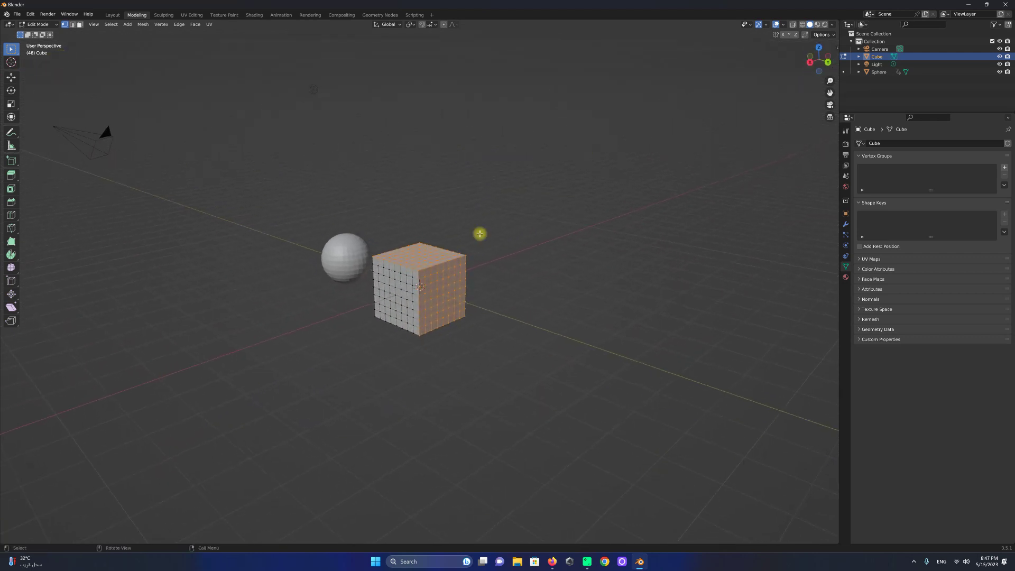
pyautogui.click(426, 298)
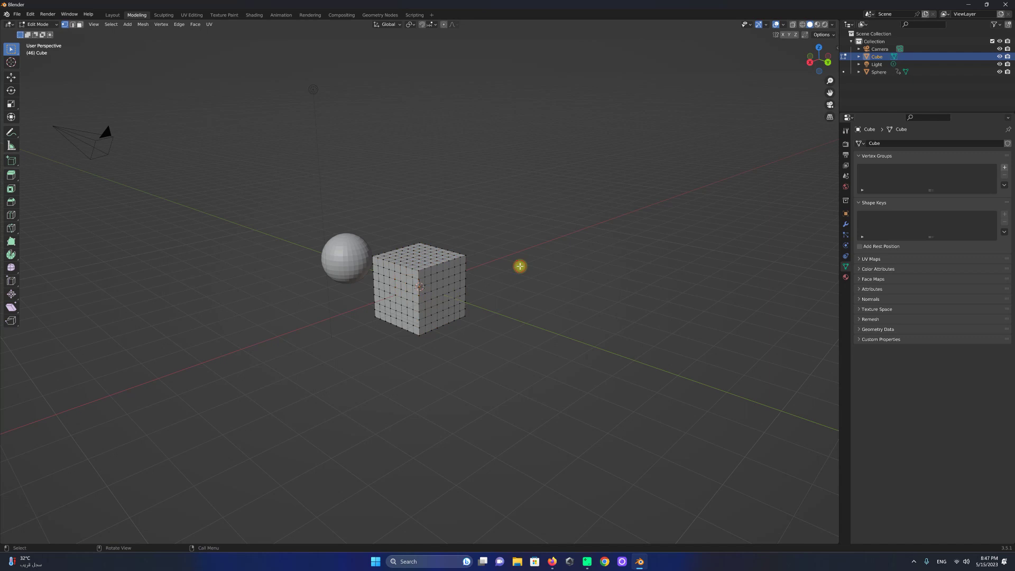
pyautogui.press('a')
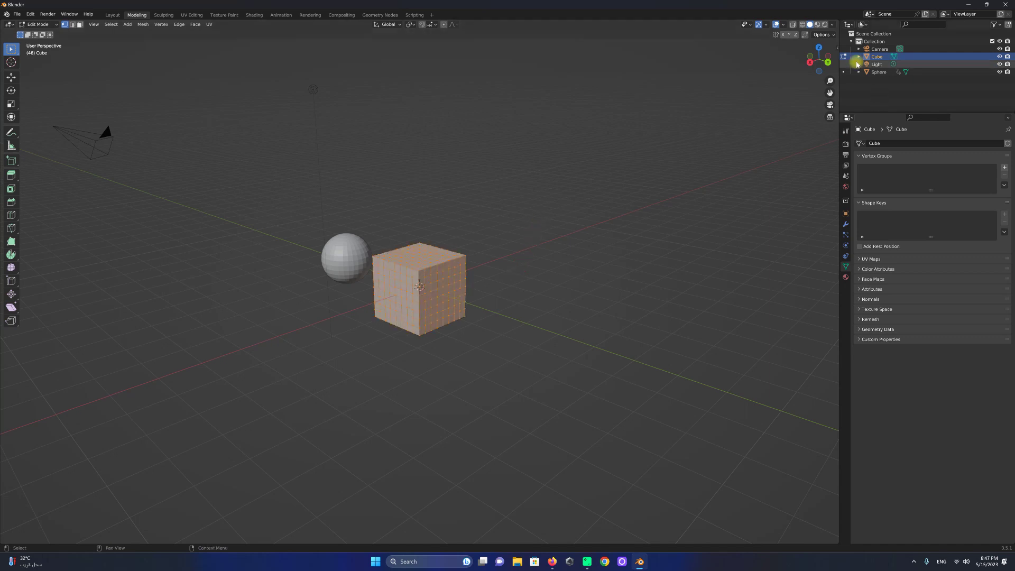
pyautogui.moveTo(817, 59)
pyautogui.mouseDown()
pyautogui.moveTo(786, 509)
pyautogui.moveTo(716, 68)
pyautogui.mouseUp()
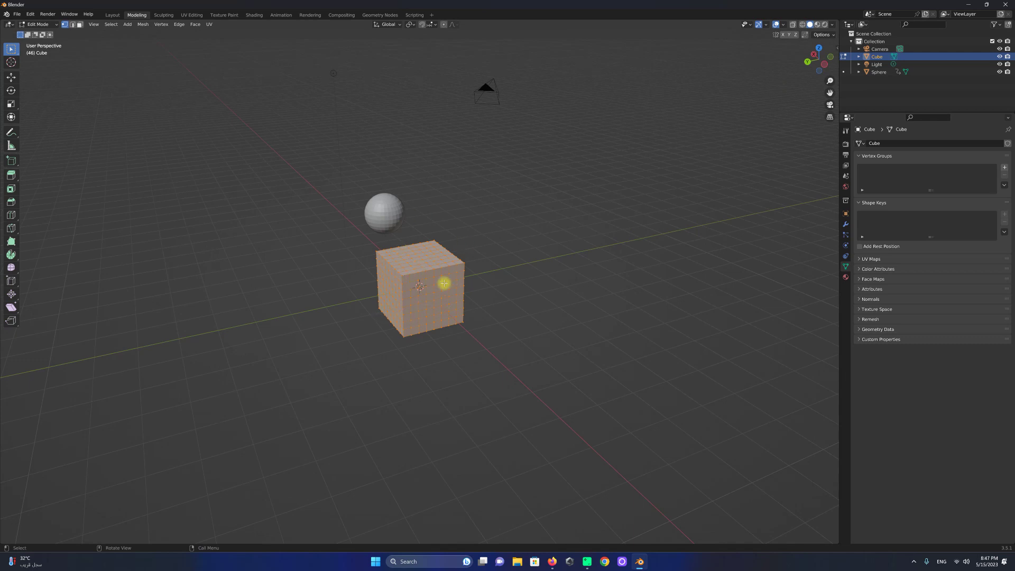
pyautogui.click(1004, 169)
pyautogui.write('grass')
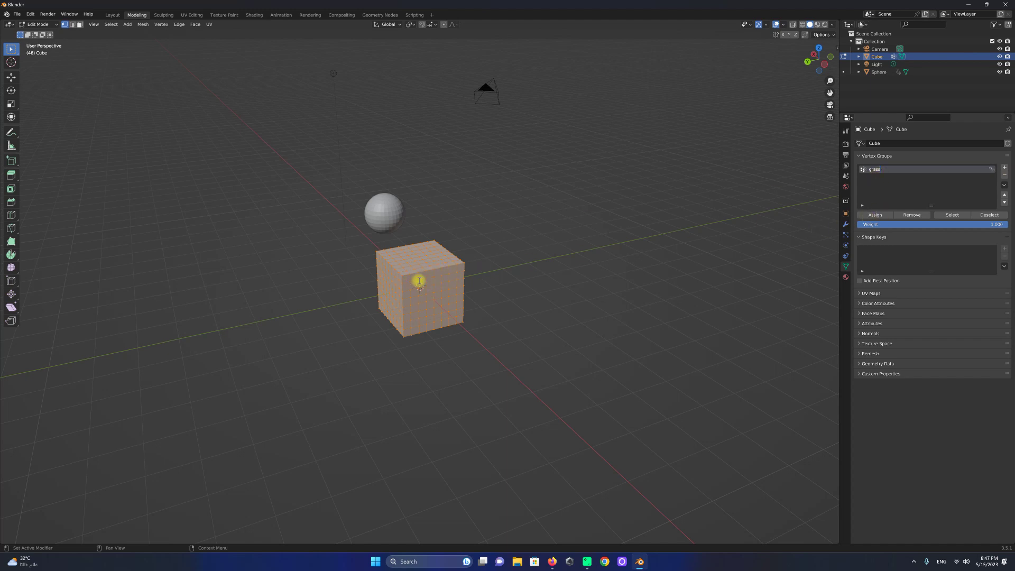
# Rename the vertex group to grass, assign the selected vertices, then deselect all.
pyautogui.doubleClick(873, 170)
pyautogui.click(879, 215)
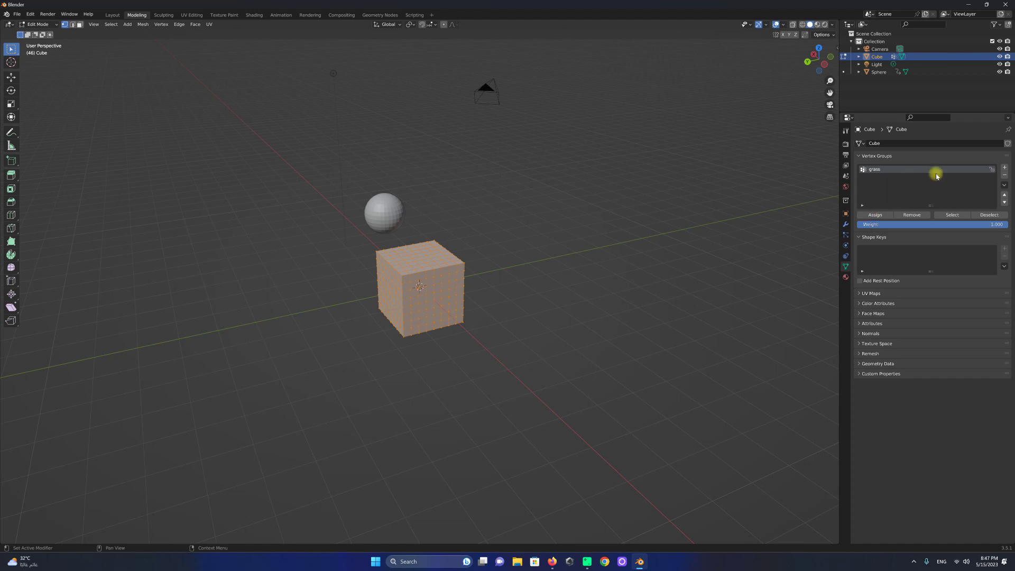
pyautogui.click(565, 223)
# Add a second vertex group named del, make grass active, and return to Layout.
pyautogui.click(1006, 168)
pyautogui.write('dirt')
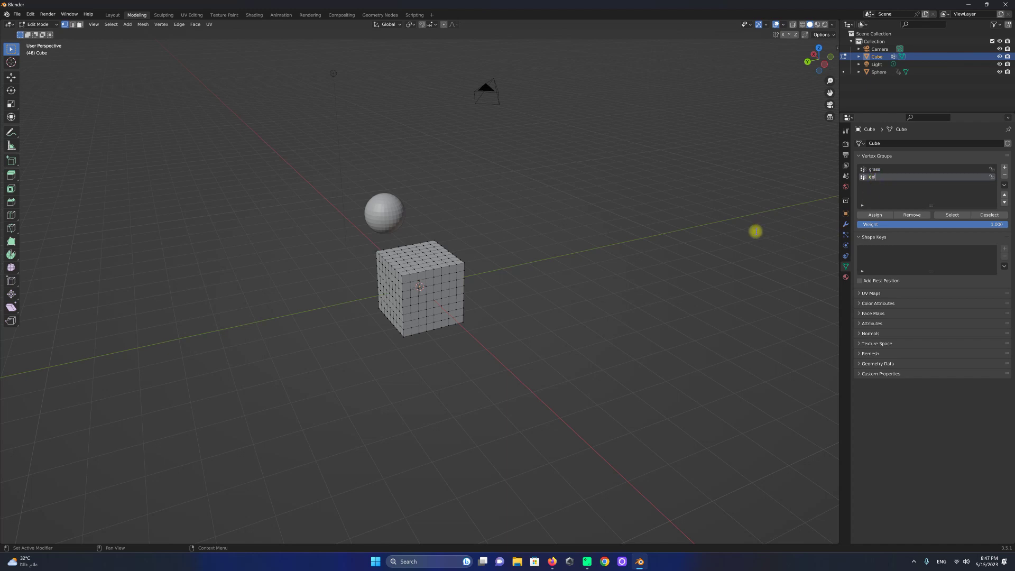
pyautogui.write('l')
pyautogui.click(872, 216)
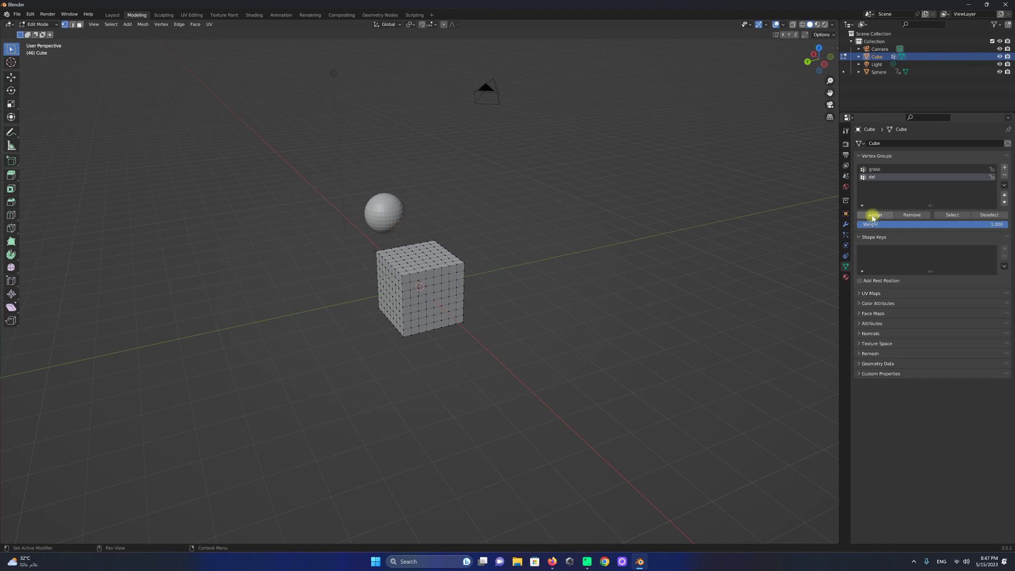
pyautogui.click(876, 168)
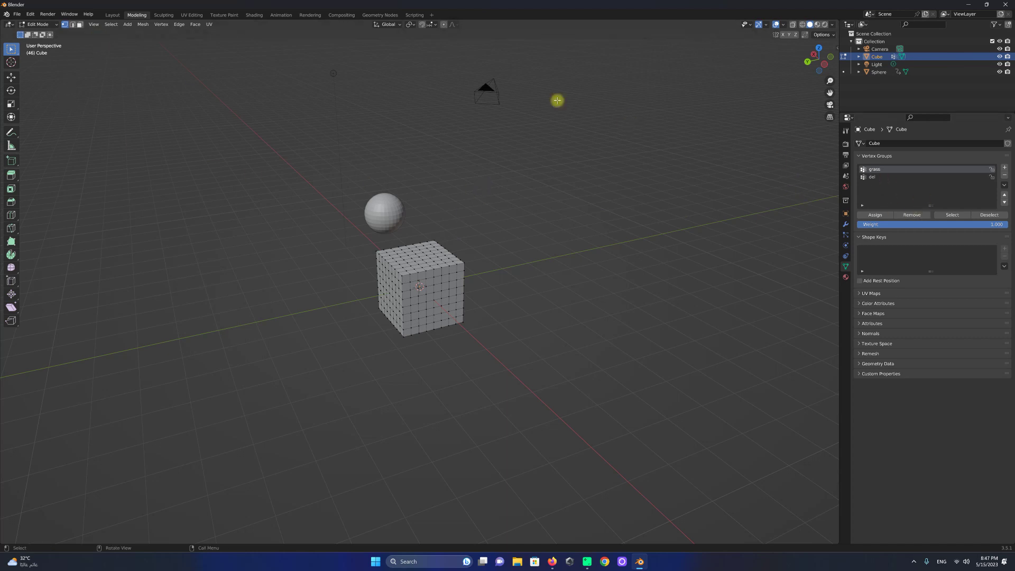
pyautogui.click(113, 16)
pyautogui.click(629, 248)
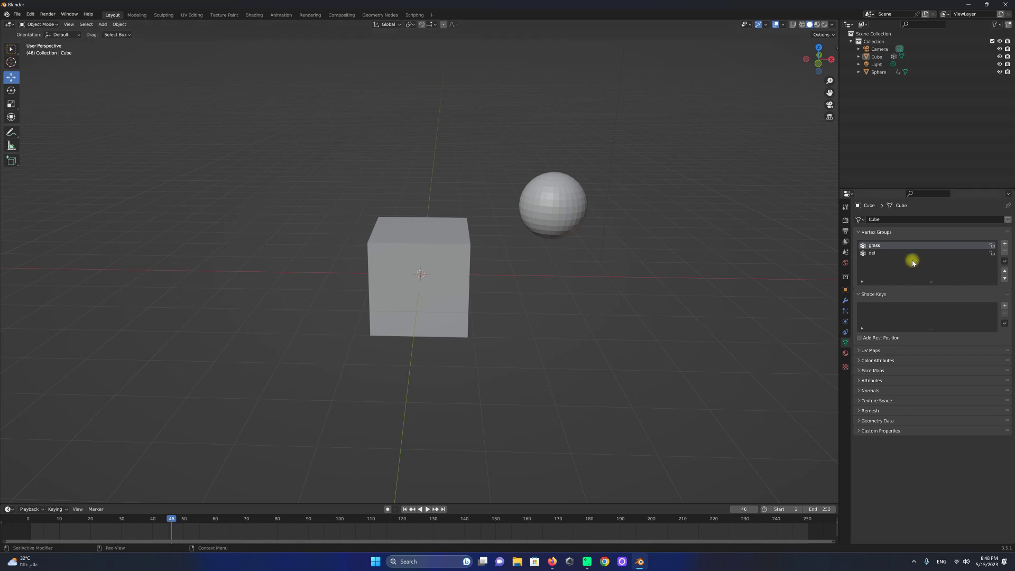
# Set del as the cube's active vertex group and play the animation up to frame 42.
pyautogui.click(136, 15)
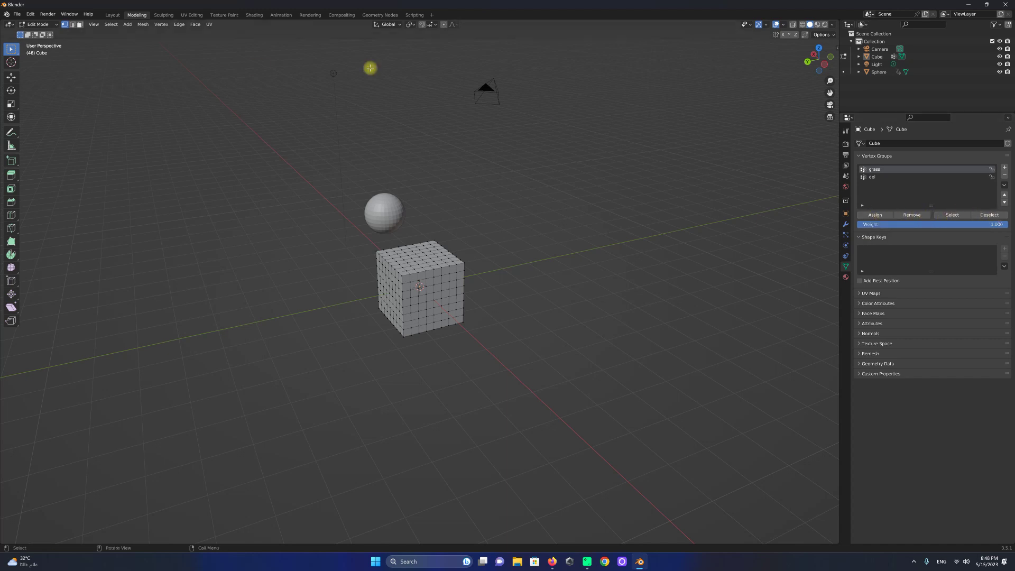
pyautogui.click(113, 15)
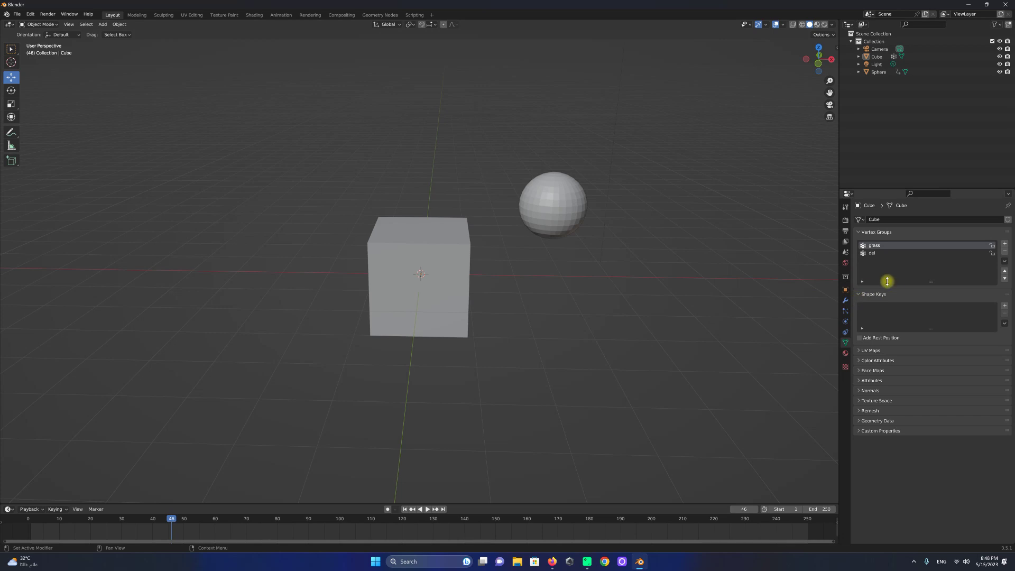
pyautogui.click(133, 19)
pyautogui.click(873, 254)
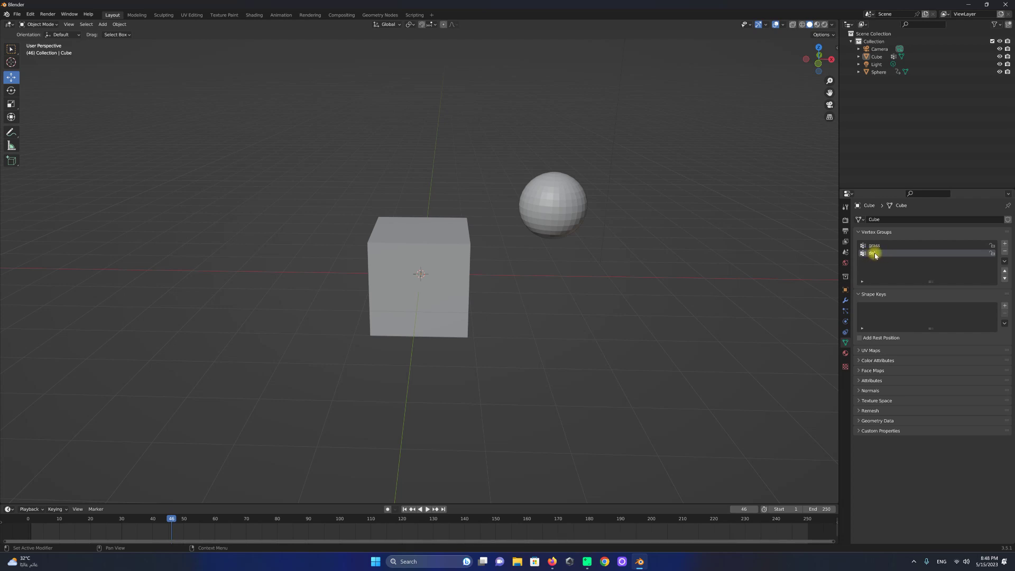
pyautogui.click(613, 263)
pyautogui.click(452, 253)
pyautogui.click(404, 510)
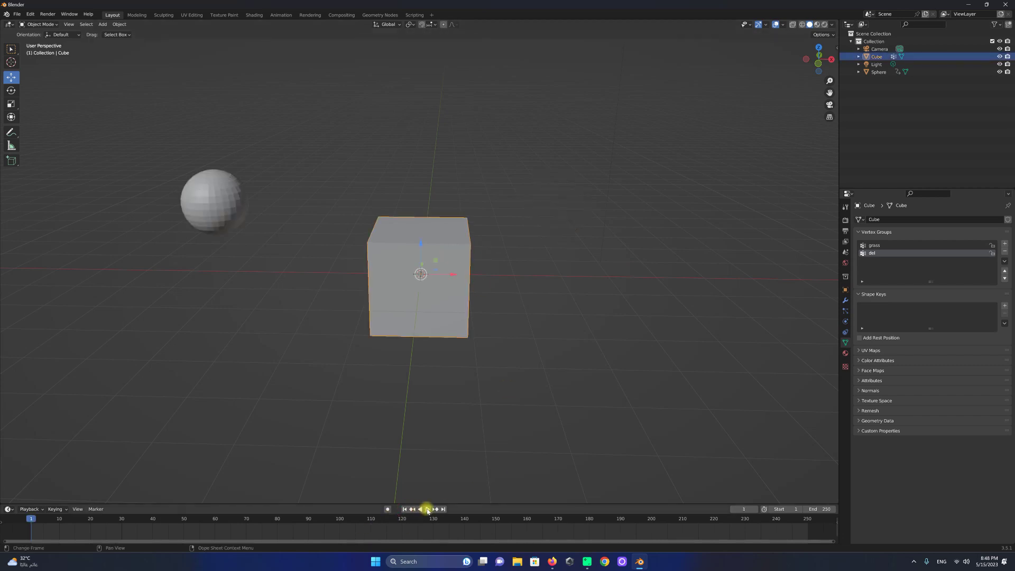
pyautogui.click(424, 509)
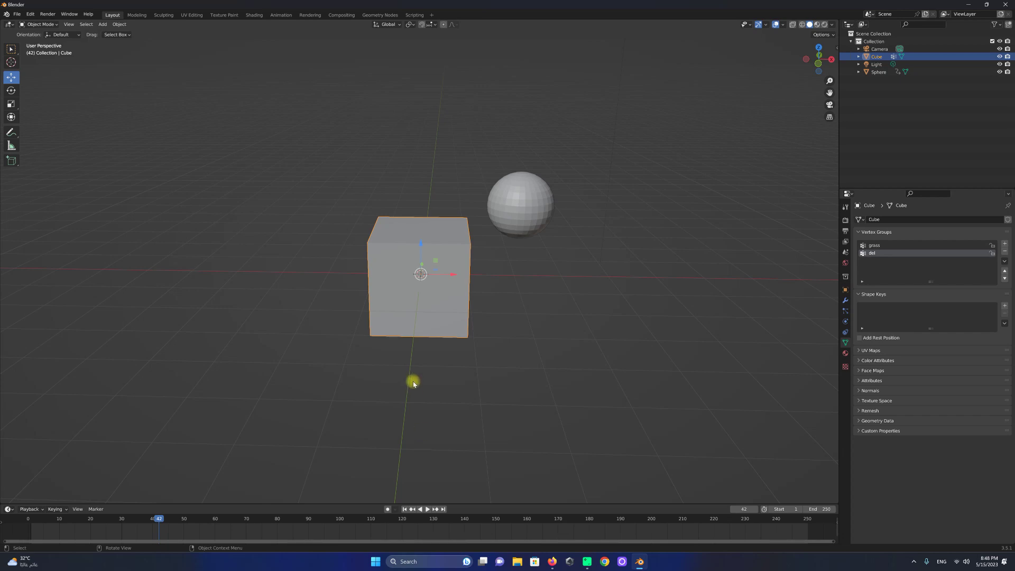
# Preview the cube's painted weights in Weight Paint mode during playback, then return to Object Mode.
pyautogui.click(52, 26)
pyautogui.click(45, 67)
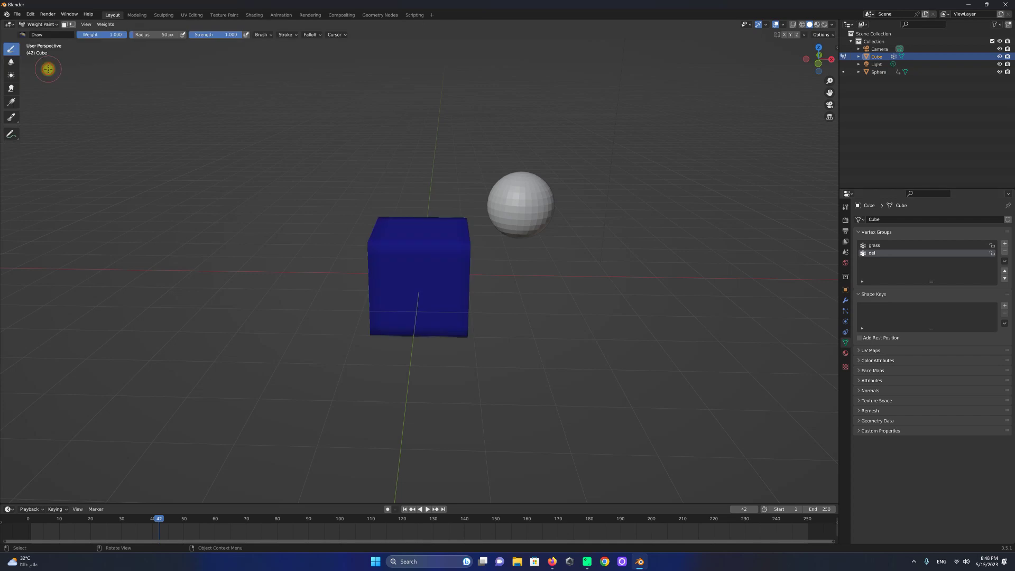
pyautogui.click(412, 509)
pyautogui.click(428, 510)
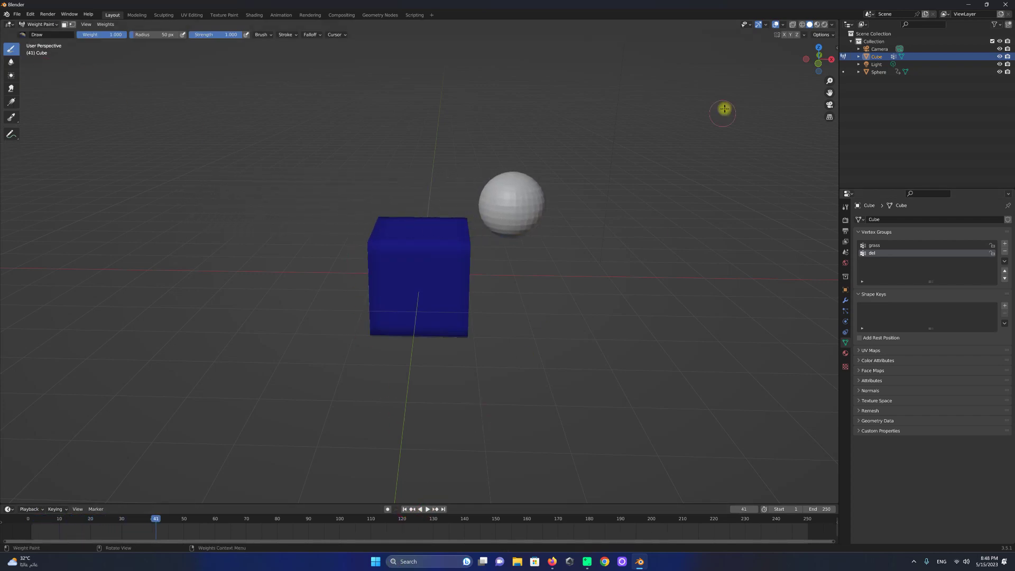
pyautogui.moveTo(819, 58); pyautogui.dragTo(838, 56)
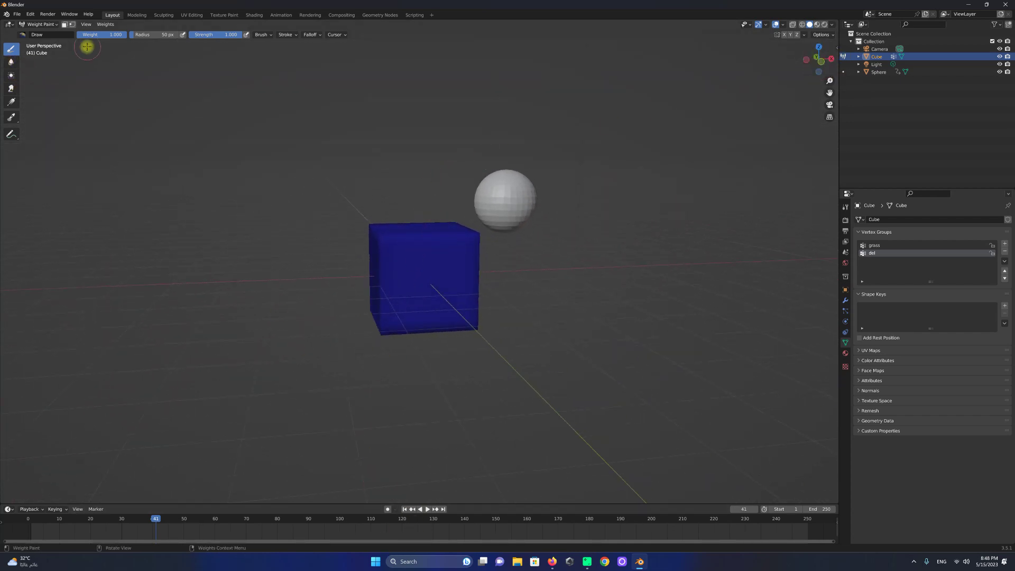
pyautogui.click(39, 24)
pyautogui.click(549, 195)
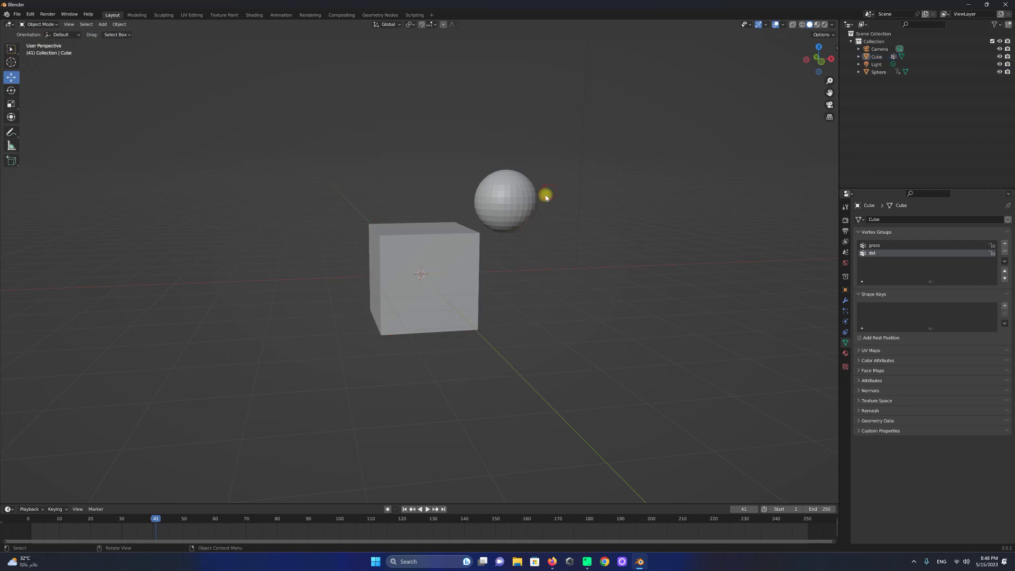
# Reselect the cube and show its still-empty modifier settings.
pyautogui.click(455, 255)
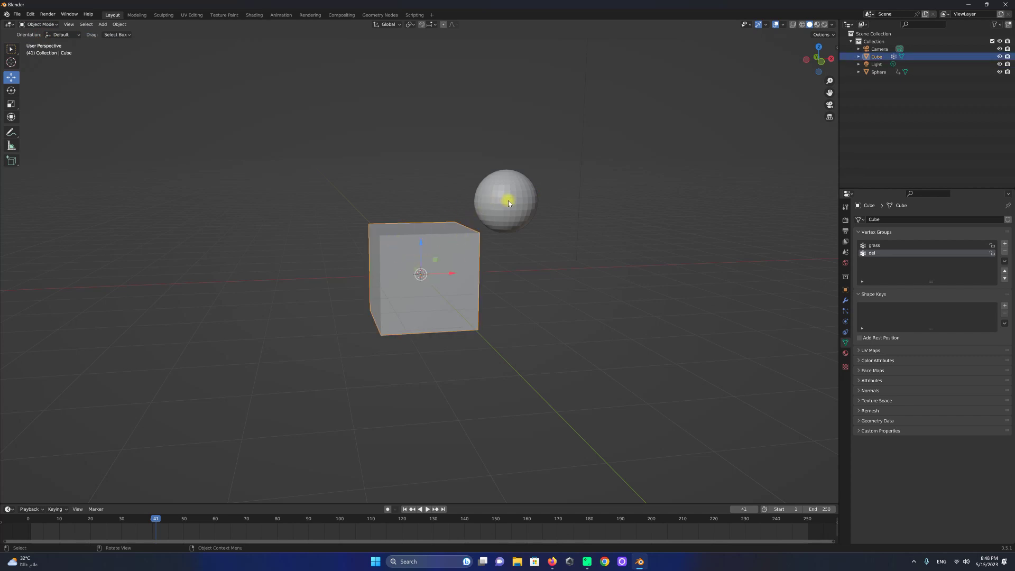
pyautogui.click(509, 203)
pyautogui.click(452, 248)
pyautogui.click(503, 199)
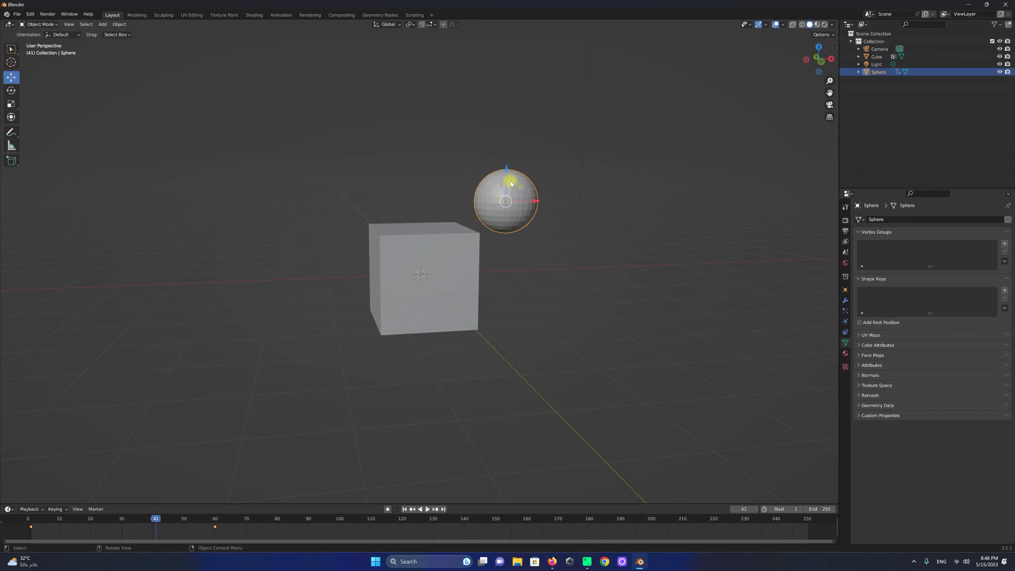
pyautogui.click(447, 259)
pyautogui.click(845, 300)
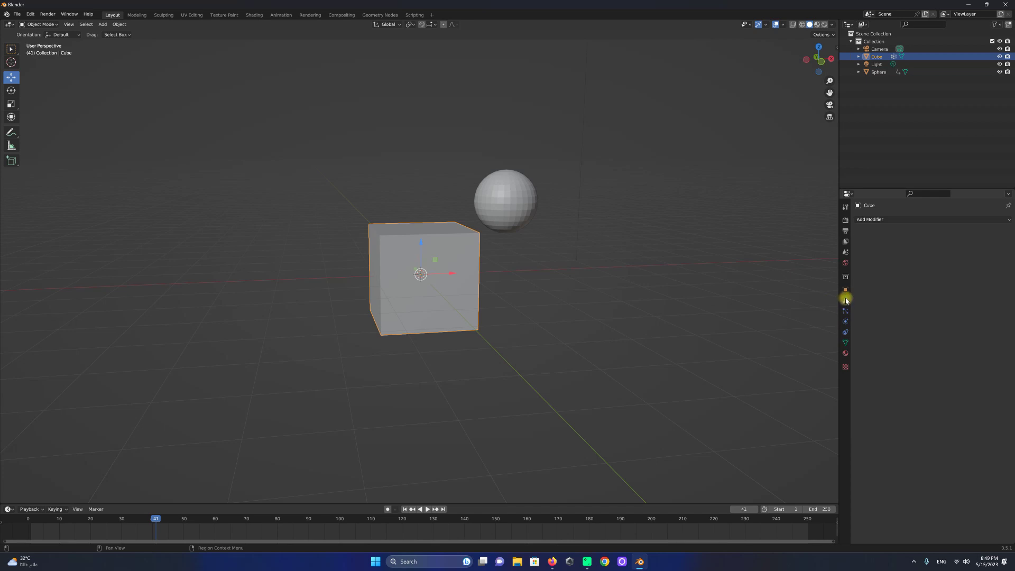
# Add Dynamic Paint to the cube with a Weight surface outputting to the del vertex group.
pyautogui.click(845, 312)
pyautogui.click(845, 322)
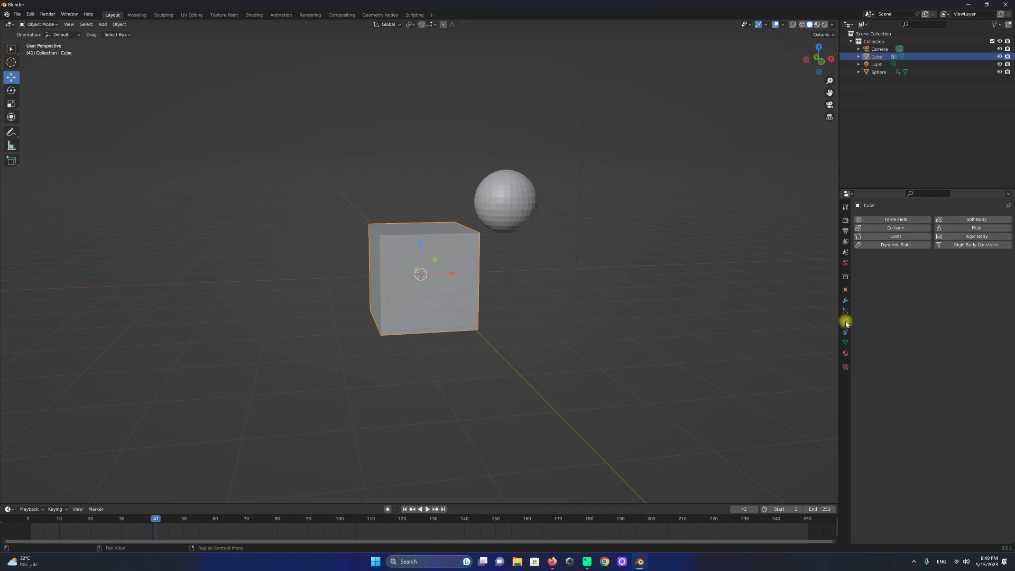
pyautogui.click(887, 247)
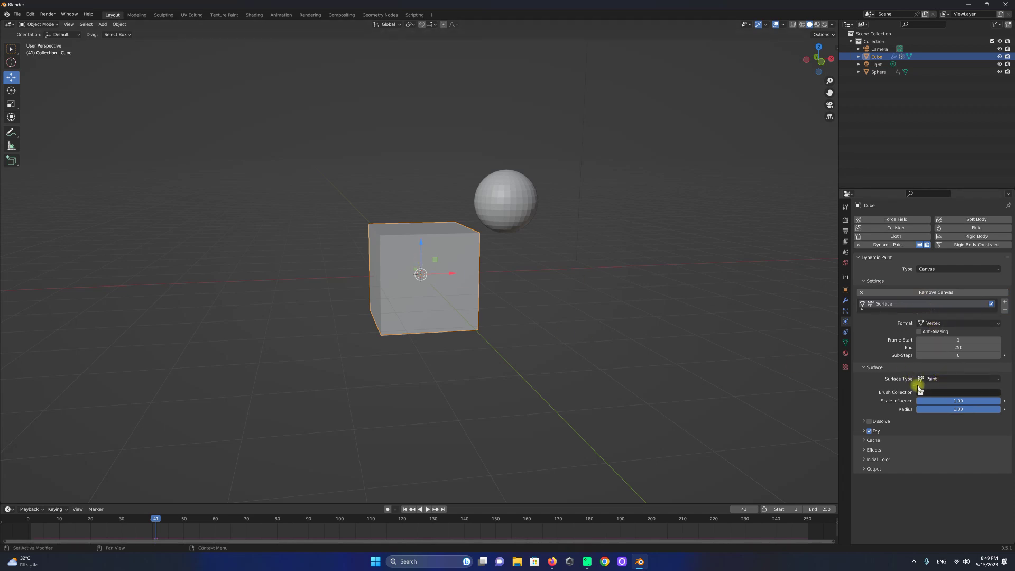
pyautogui.click(944, 379)
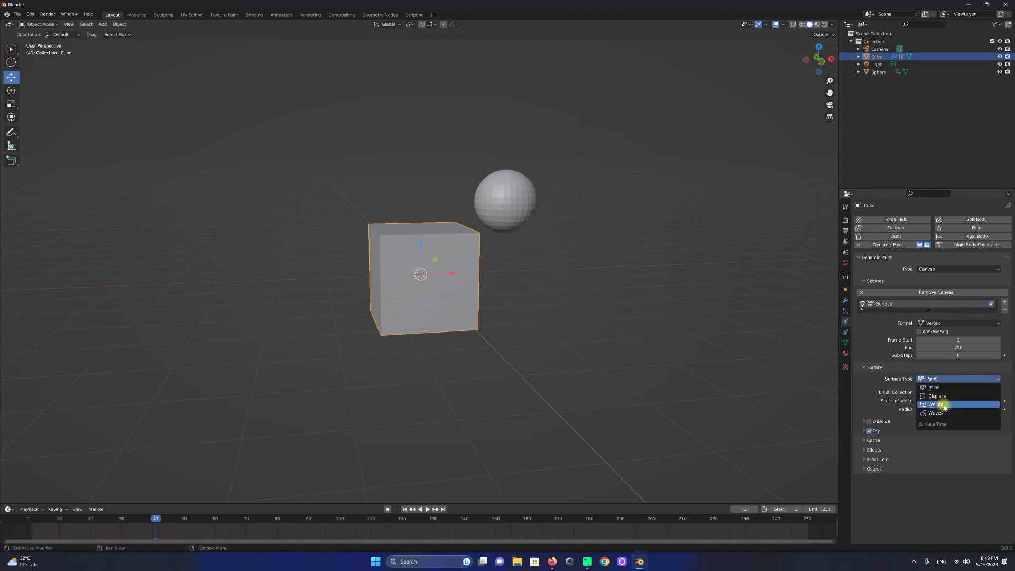
pyautogui.click(940, 405)
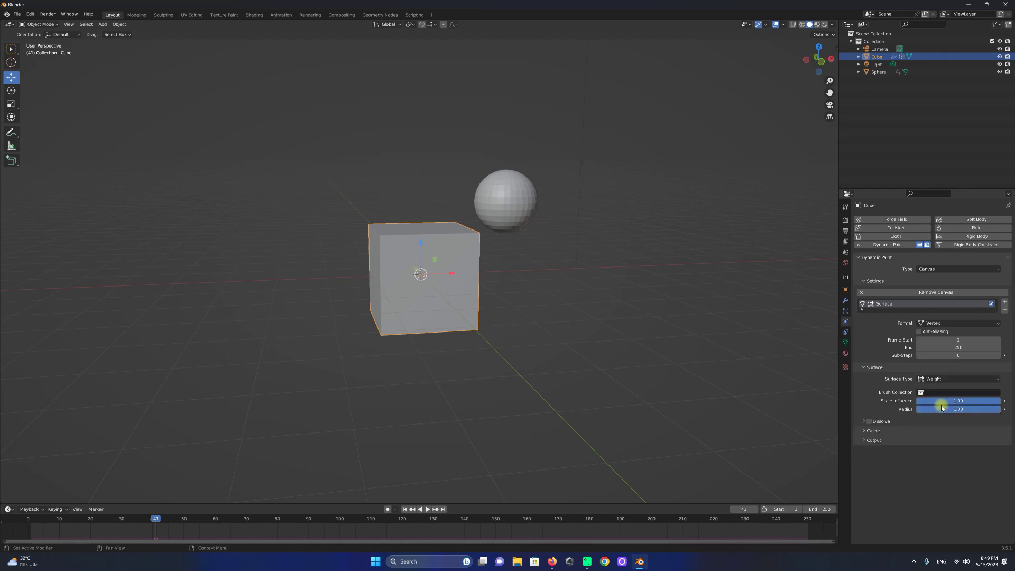
pyautogui.click(881, 442)
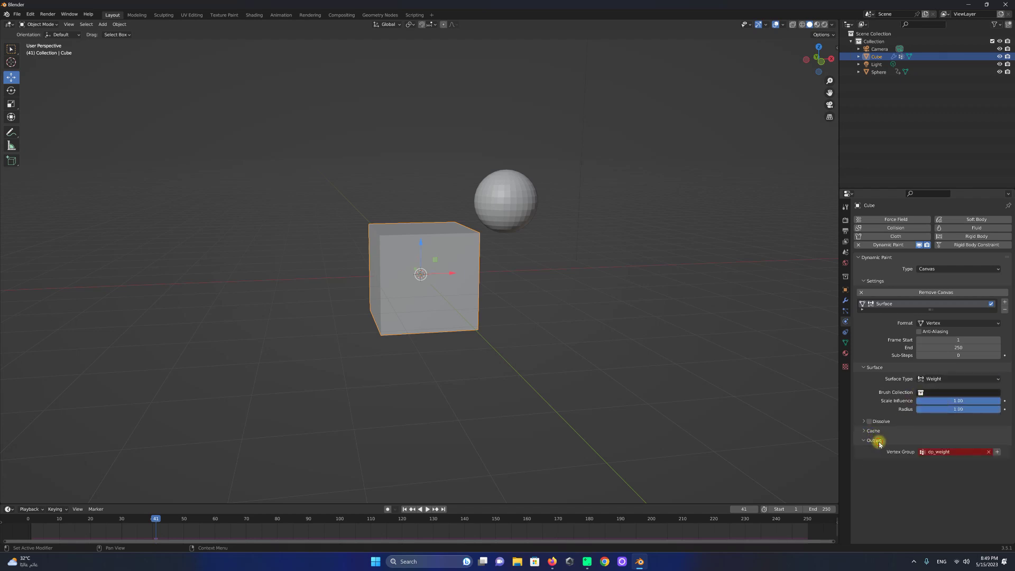
pyautogui.click(933, 452)
pyautogui.click(932, 472)
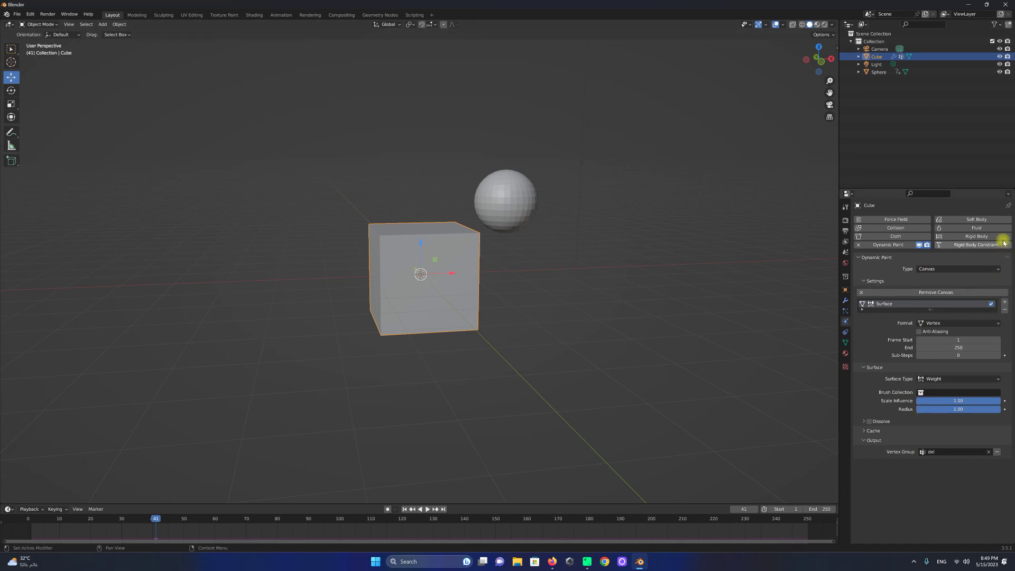
# Recreate the Dynamic Paint canvas as a Weight surface with del output, then deselect the cube.
pyautogui.click(857, 246)
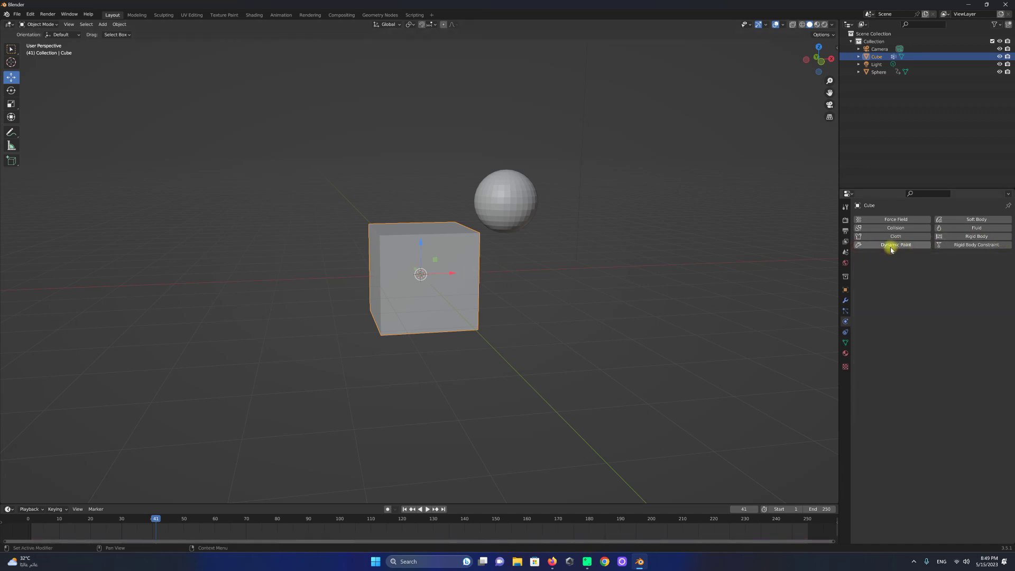
pyautogui.click(889, 245)
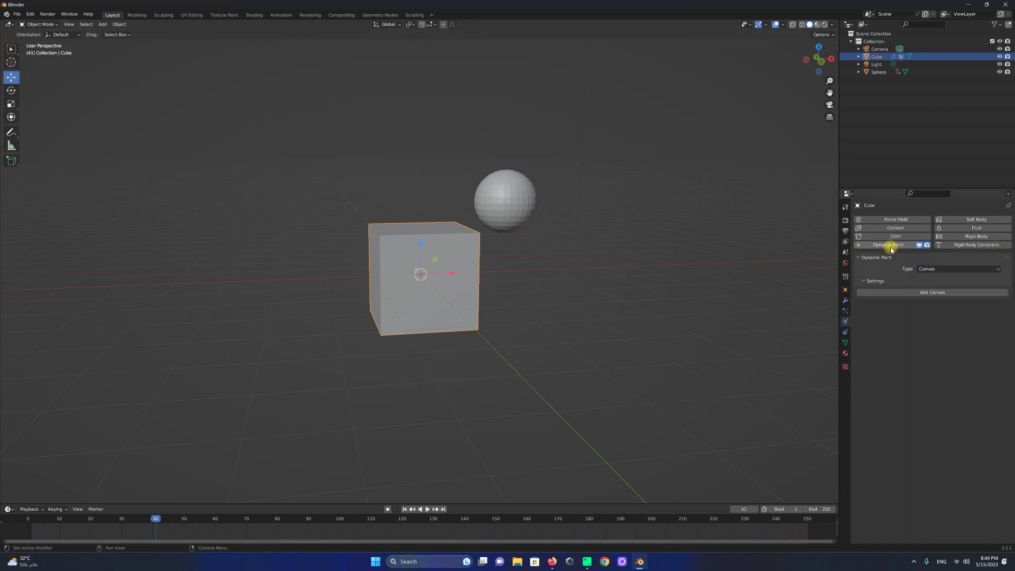
pyautogui.click(904, 293)
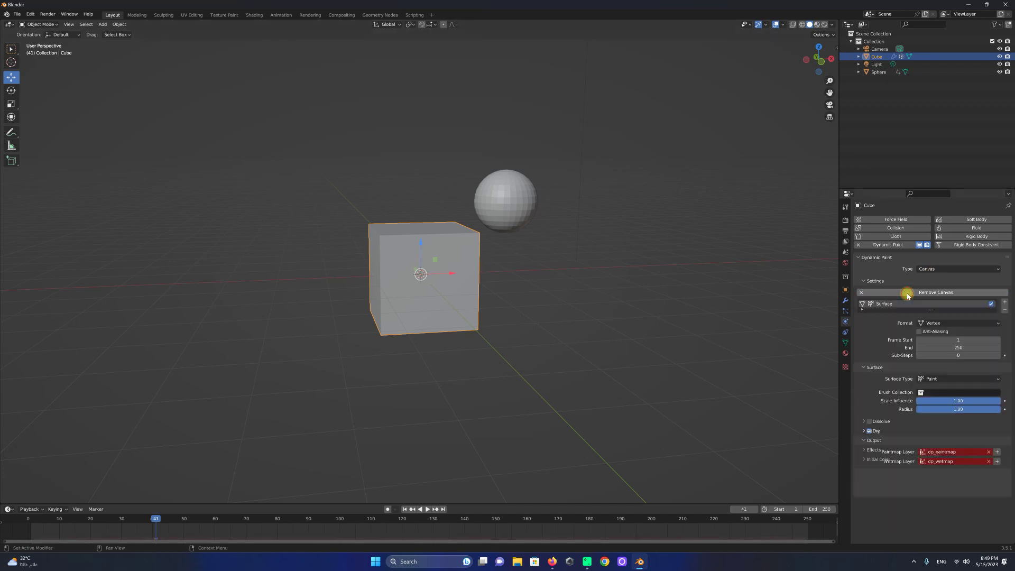
pyautogui.click(922, 378)
pyautogui.click(936, 404)
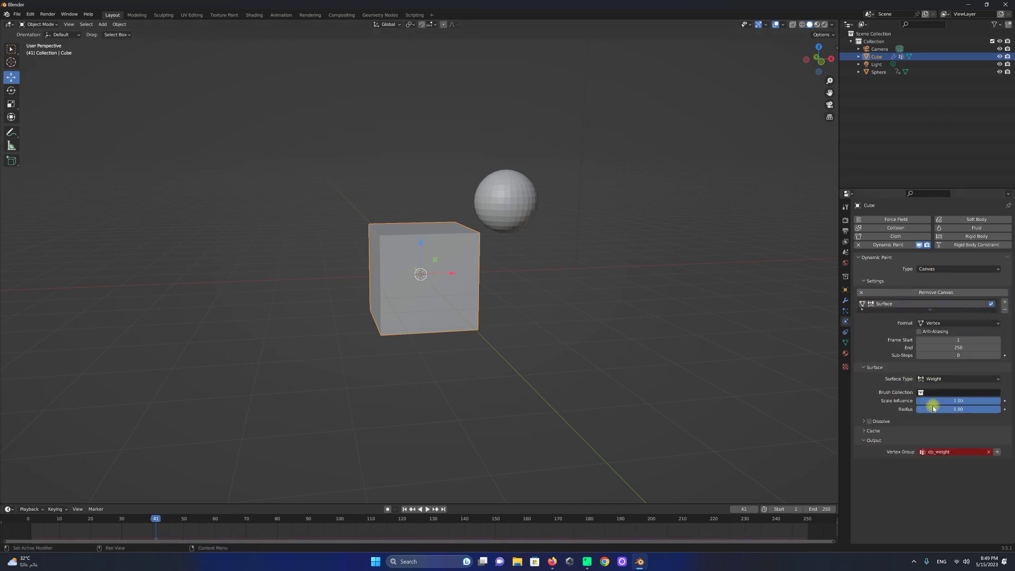
pyautogui.click(951, 451)
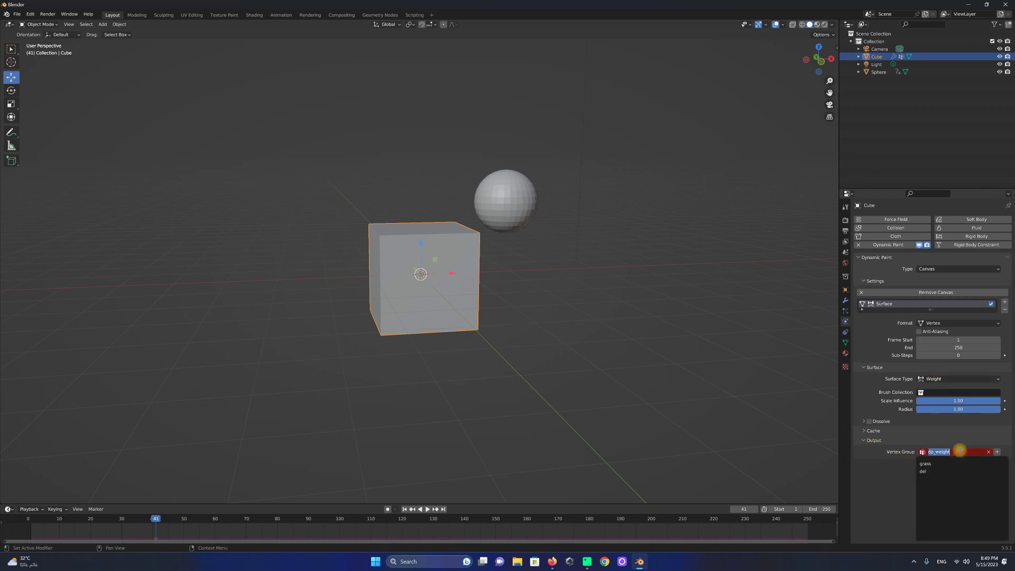
pyautogui.click(925, 475)
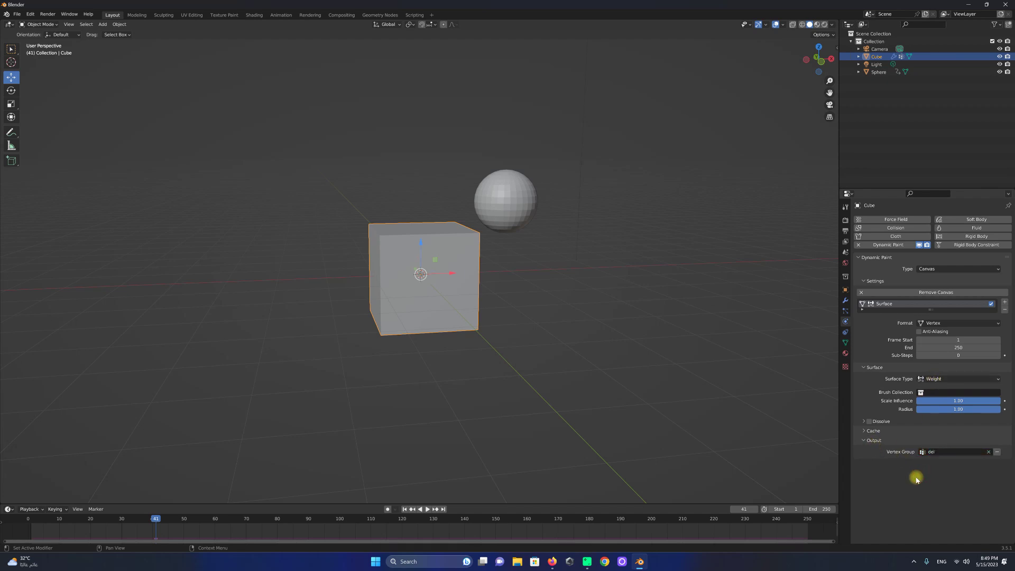
pyautogui.click(939, 451)
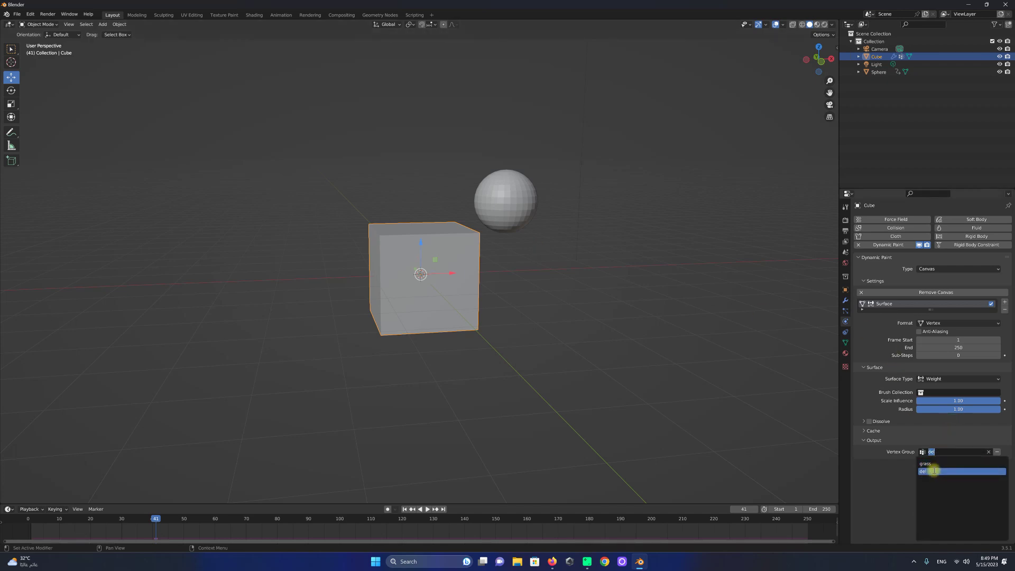
pyautogui.click(932, 472)
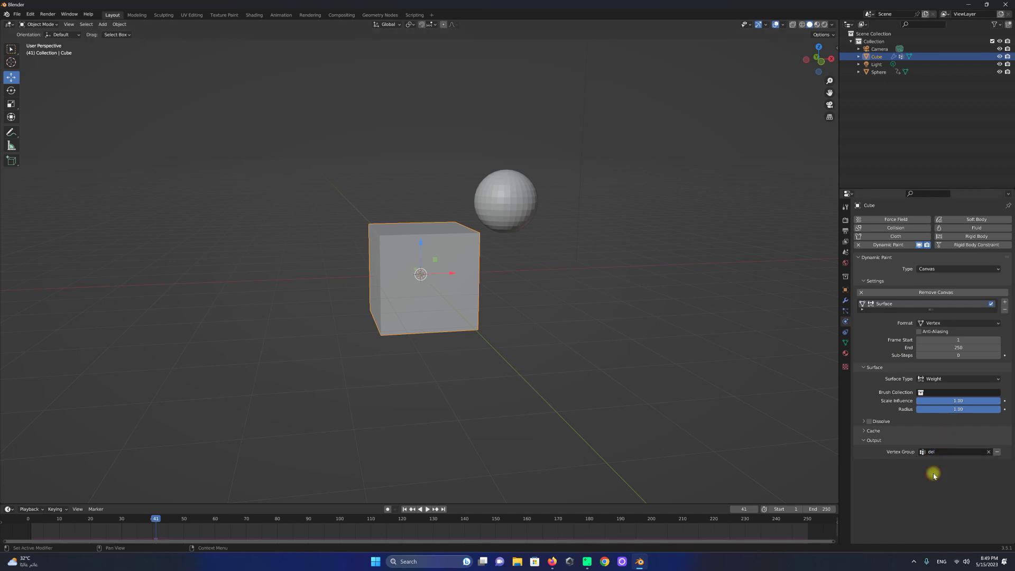
pyautogui.click(521, 248)
# Select the sphere and add Dynamic Paint to it as a Brush.
pyautogui.click(503, 203)
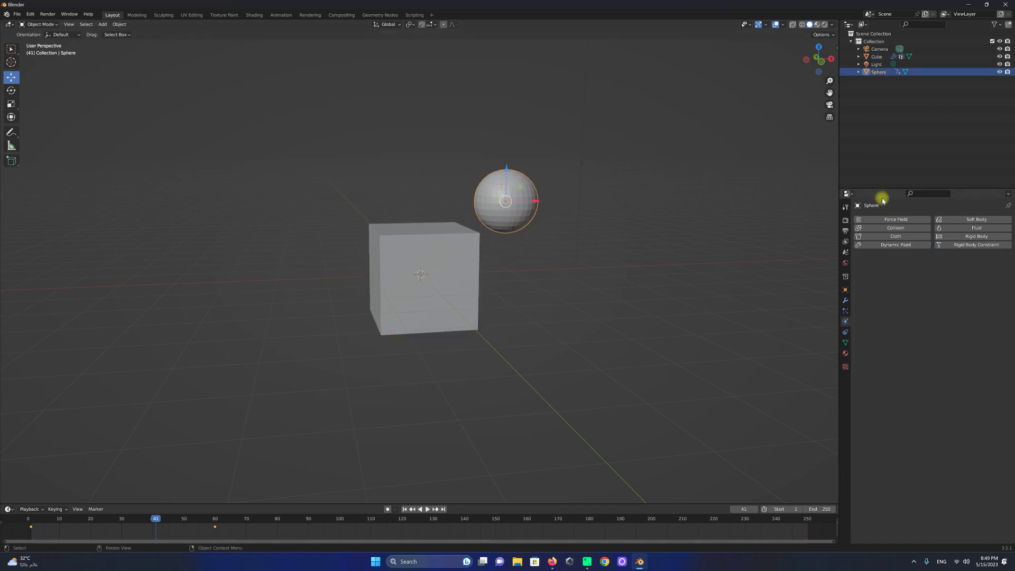
pyautogui.click(891, 245)
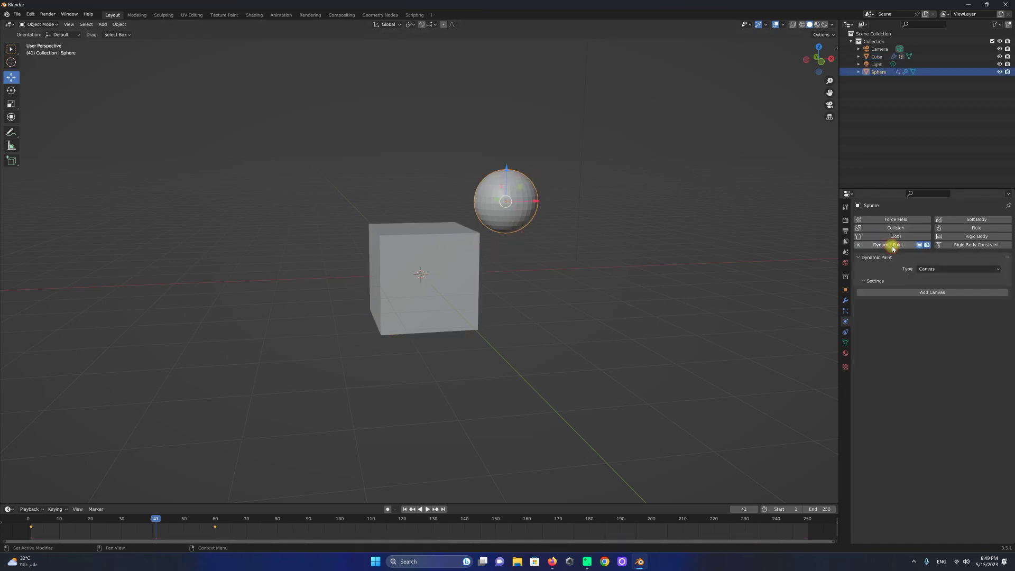
pyautogui.click(928, 268)
pyautogui.click(928, 287)
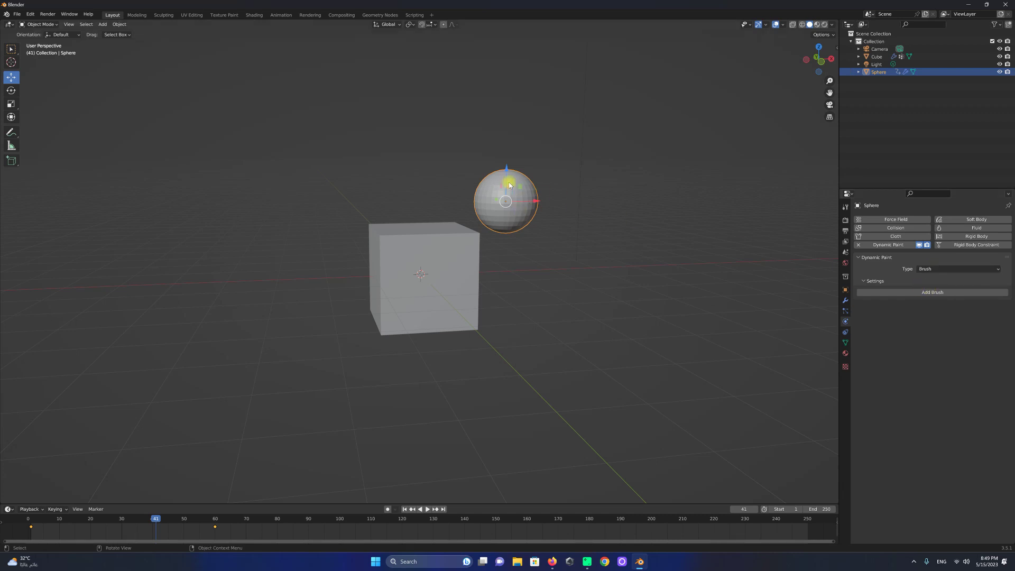
pyautogui.click(923, 290)
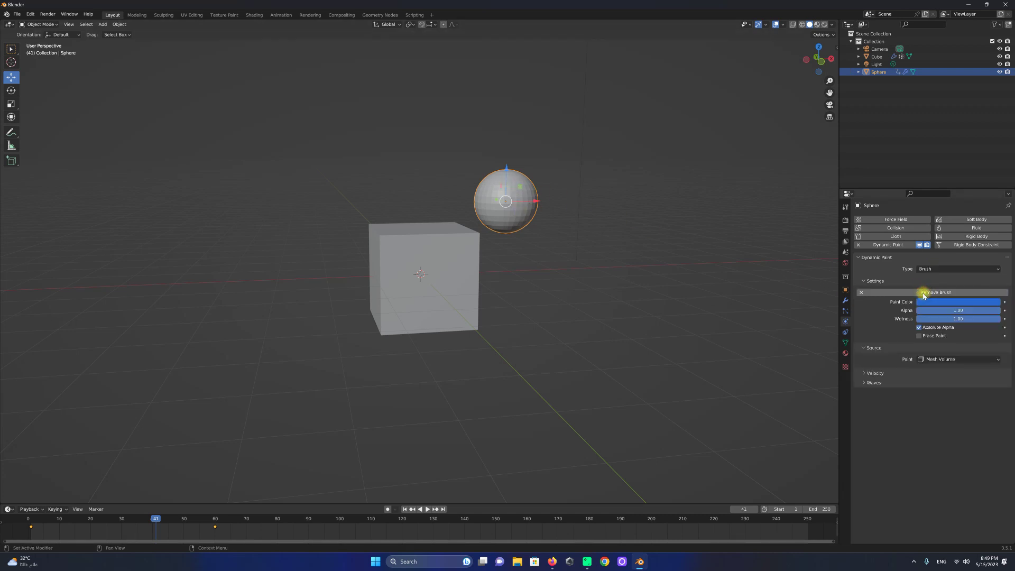
# Set the brush paint source to Mesh Volume + Proximity with Smooth falloff, and rewind to frame 1.
pyautogui.click(934, 359)
pyautogui.click(933, 359)
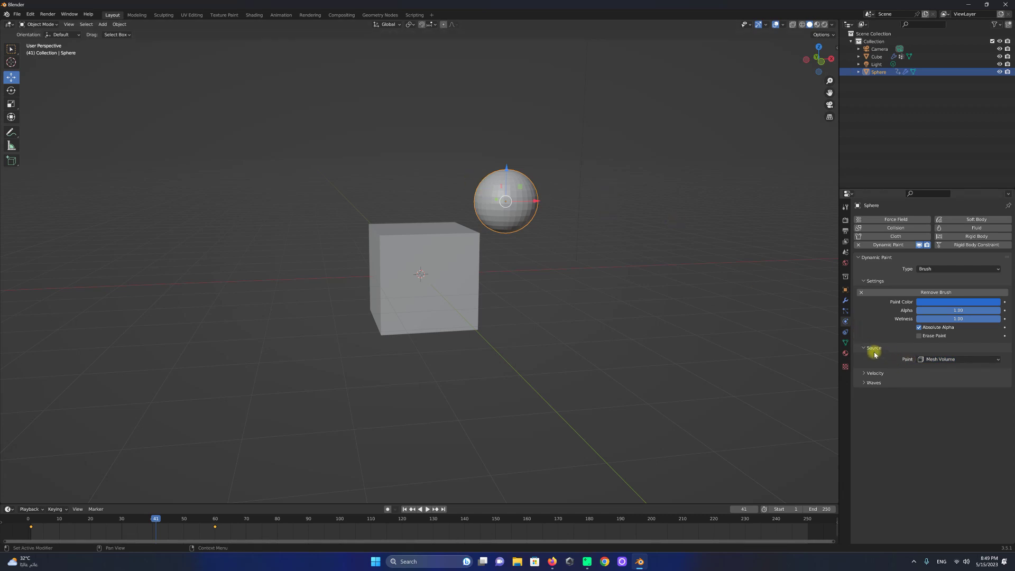
pyautogui.click(937, 359)
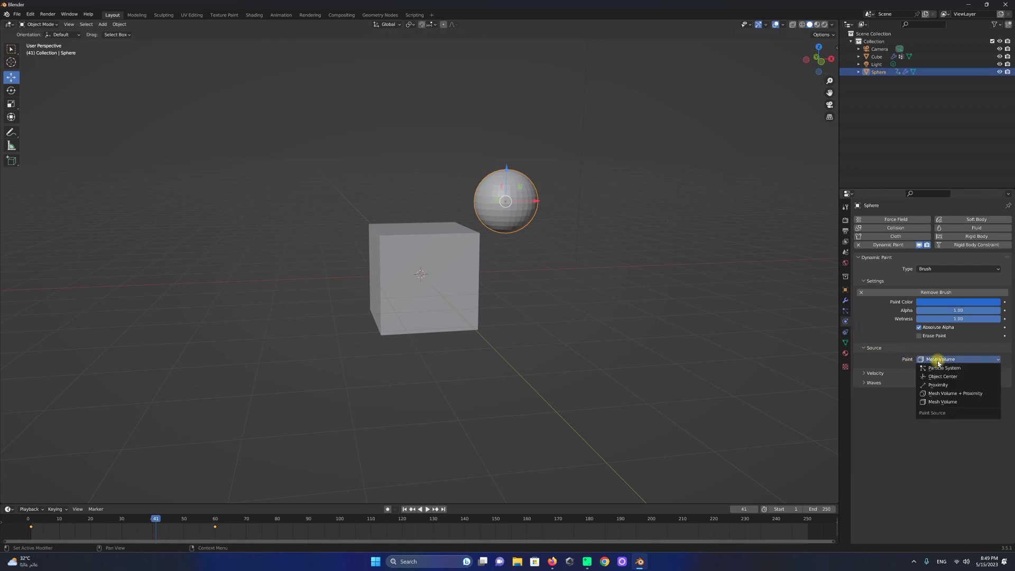
pyautogui.click(932, 357)
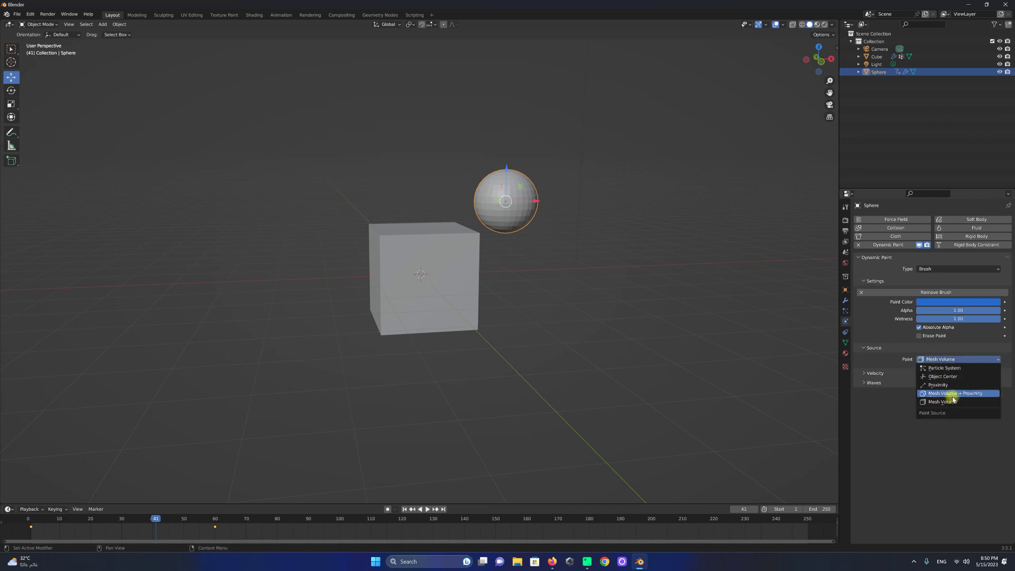
pyautogui.click(949, 395)
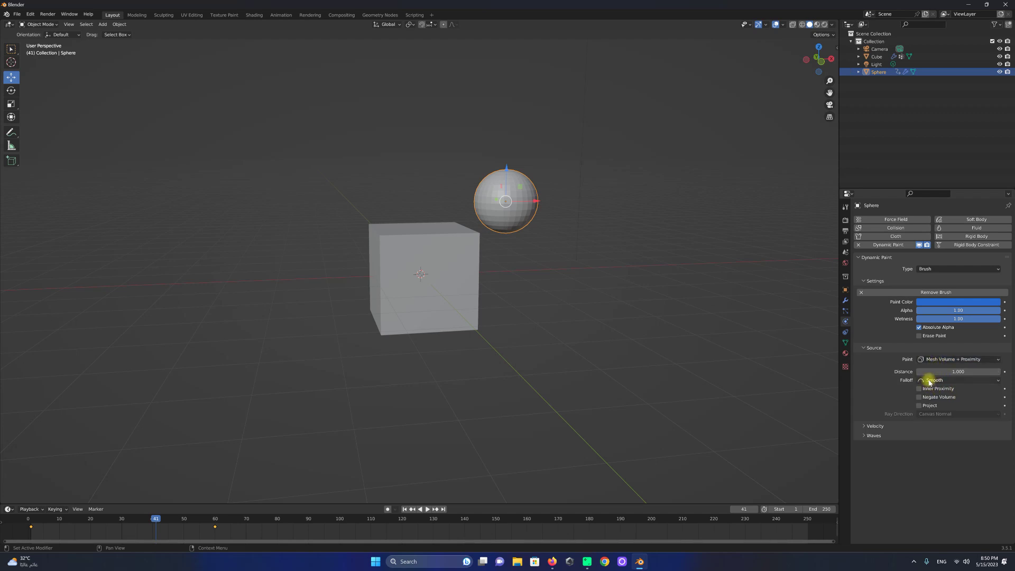
pyautogui.click(933, 381)
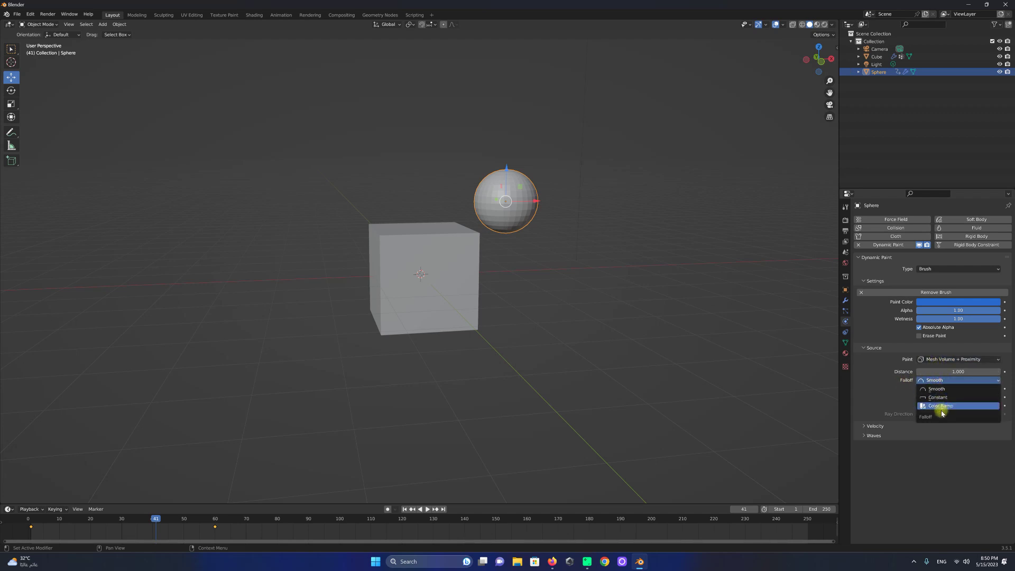
pyautogui.click(935, 388)
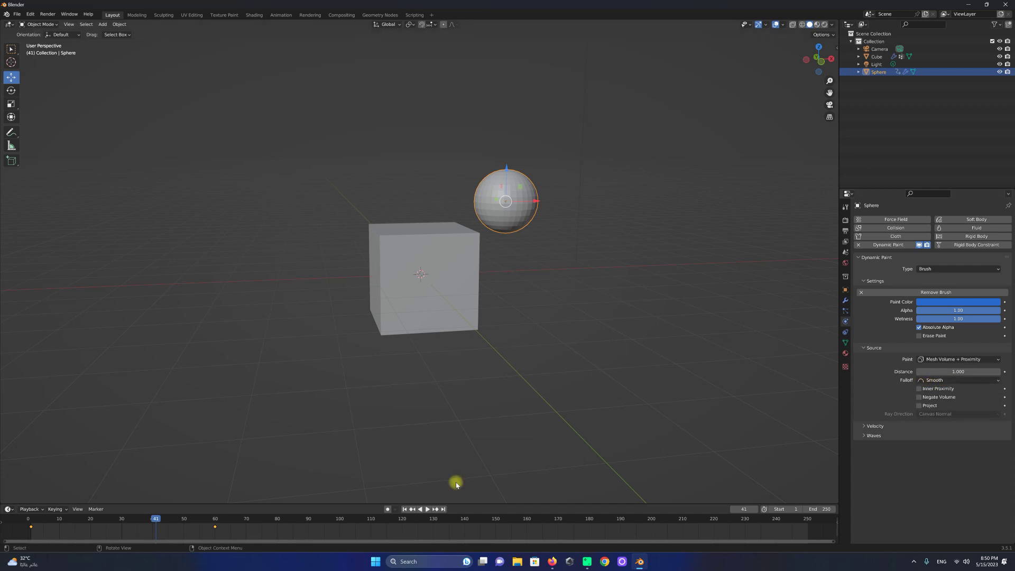
pyautogui.click(403, 509)
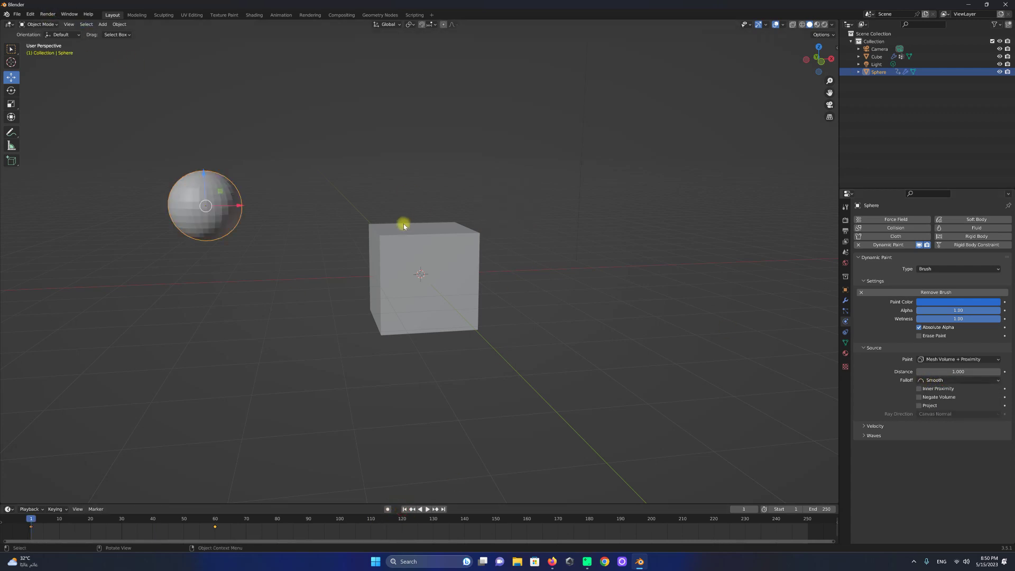
# Select the cube and switch it to Weight Paint mode.
pyautogui.click(42, 25)
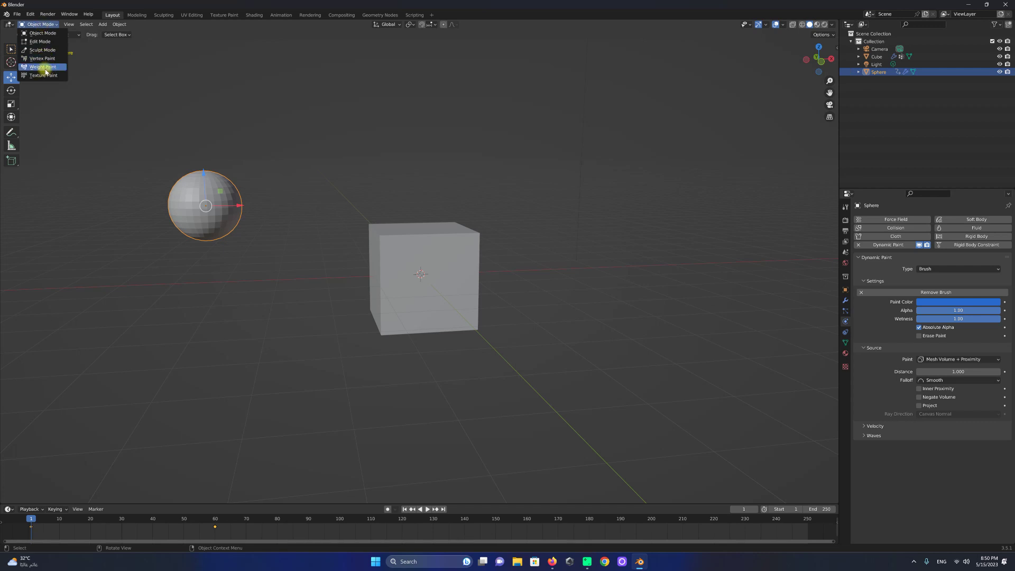
pyautogui.press('Escape')
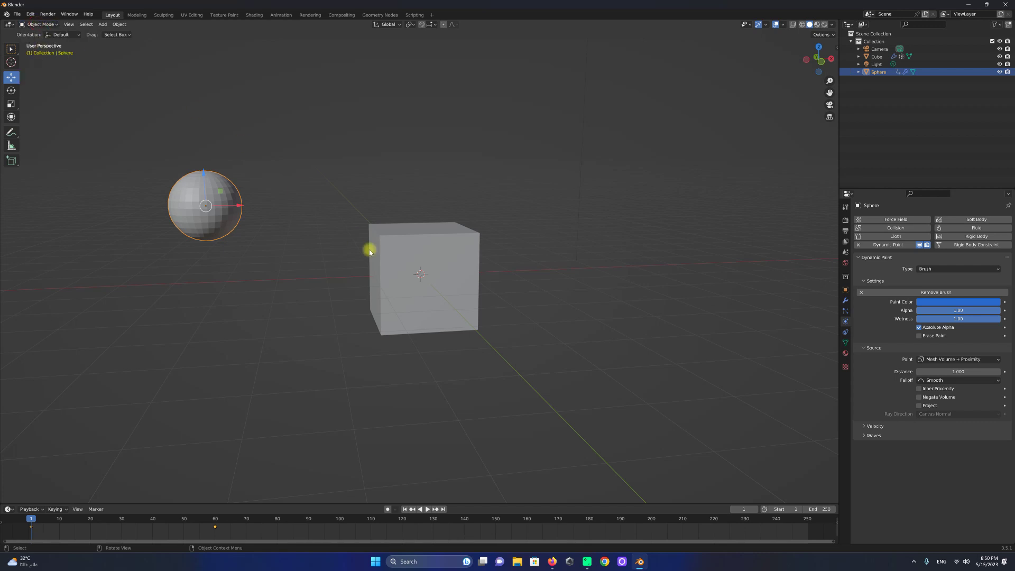
pyautogui.click(403, 252)
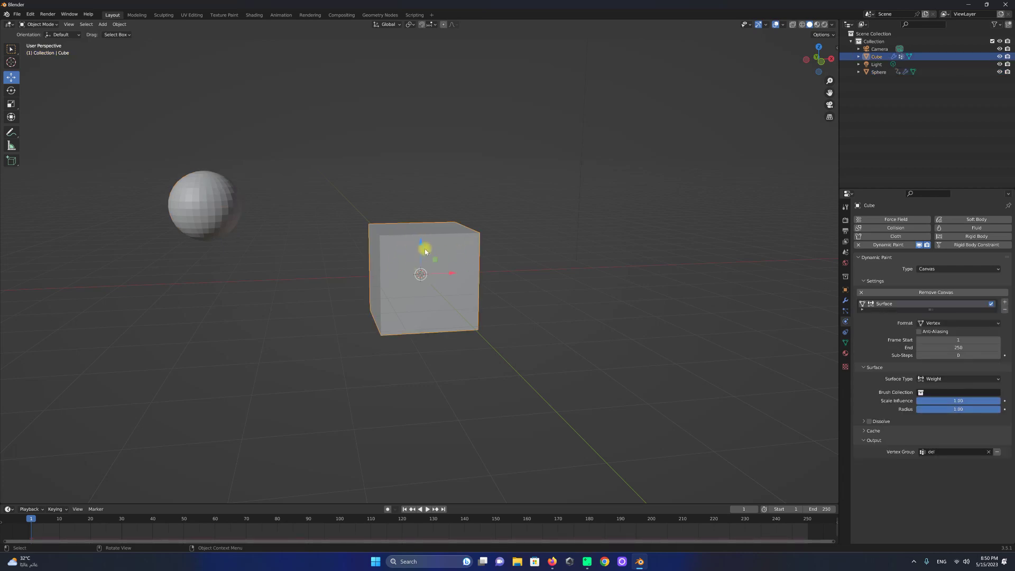
pyautogui.click(39, 25)
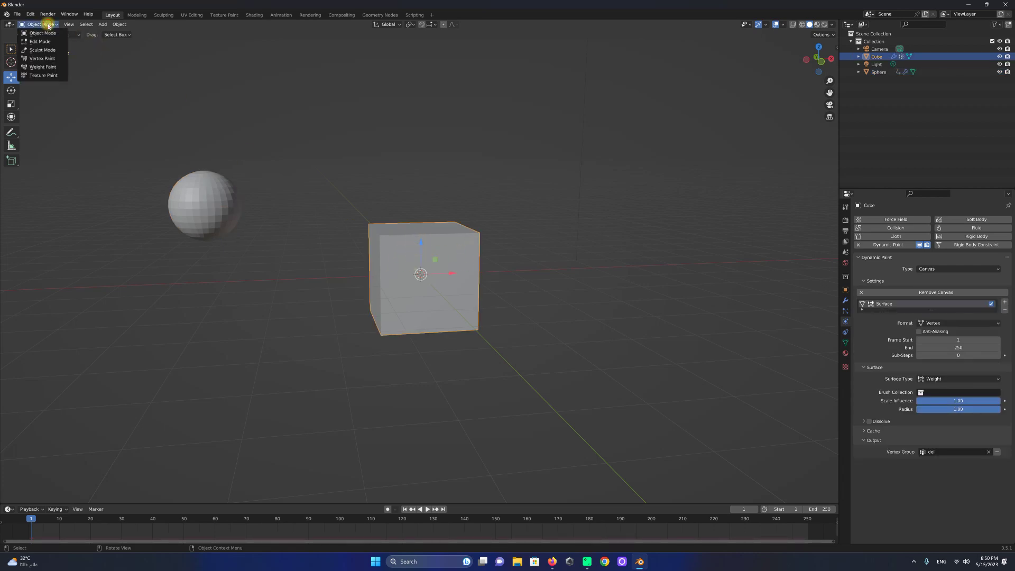
pyautogui.click(42, 71)
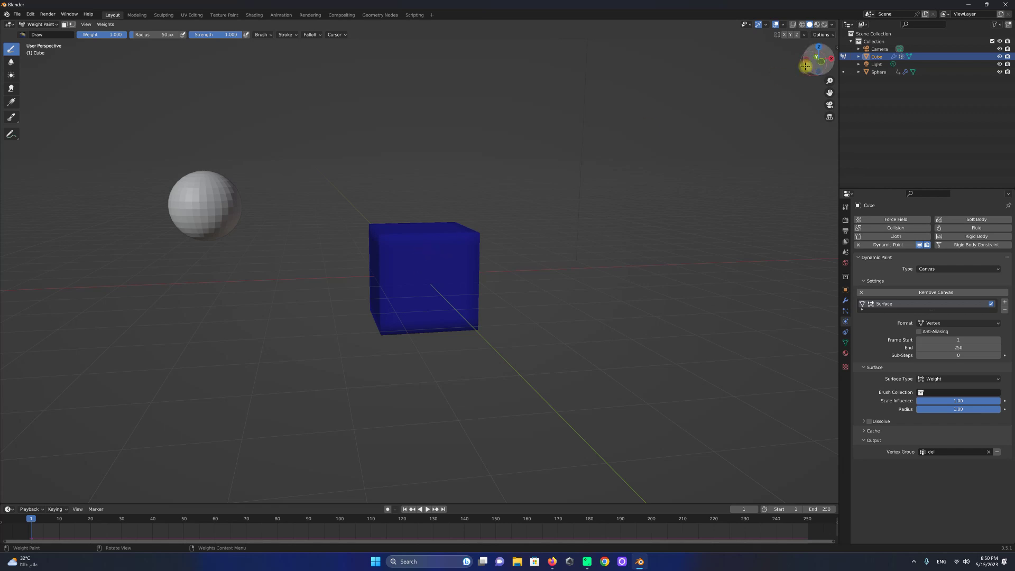
# Play the animation in front view to watch the weight band, then rewind to frame 1 in Object Mode.
pyautogui.click(822, 60)
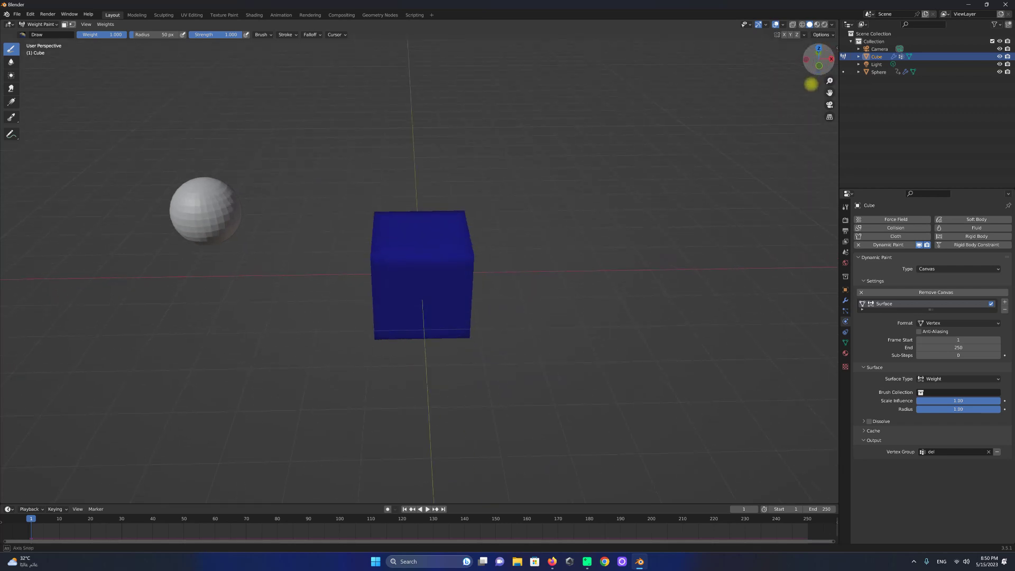
pyautogui.click(426, 509)
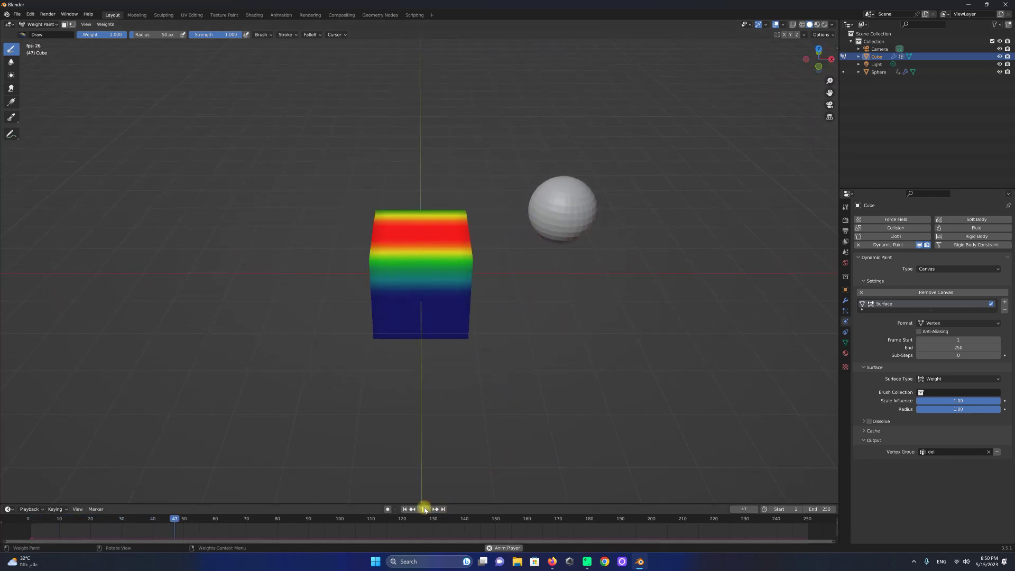
pyautogui.click(425, 509)
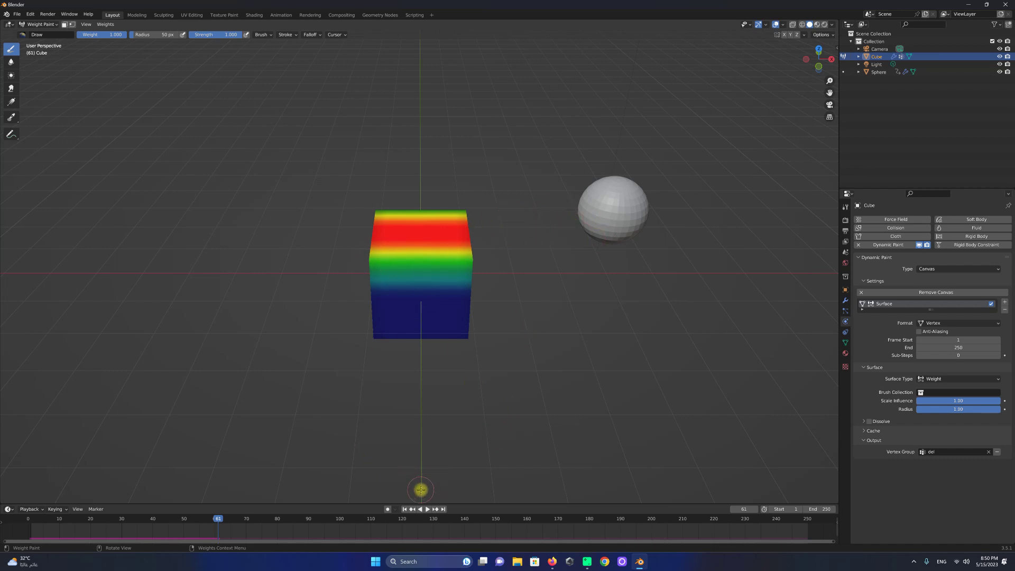
pyautogui.click(410, 510)
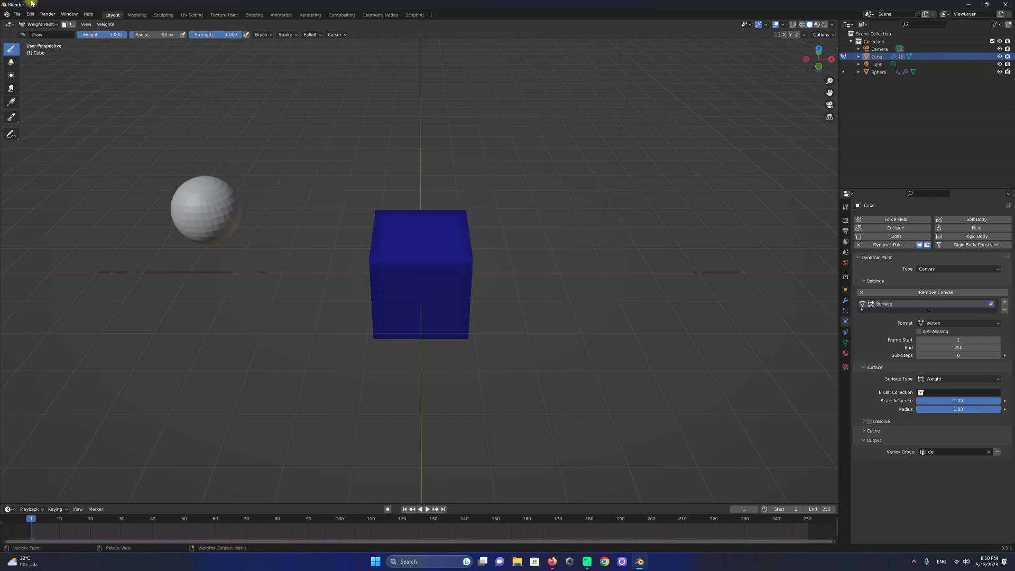
pyautogui.click(43, 25)
pyautogui.click(43, 33)
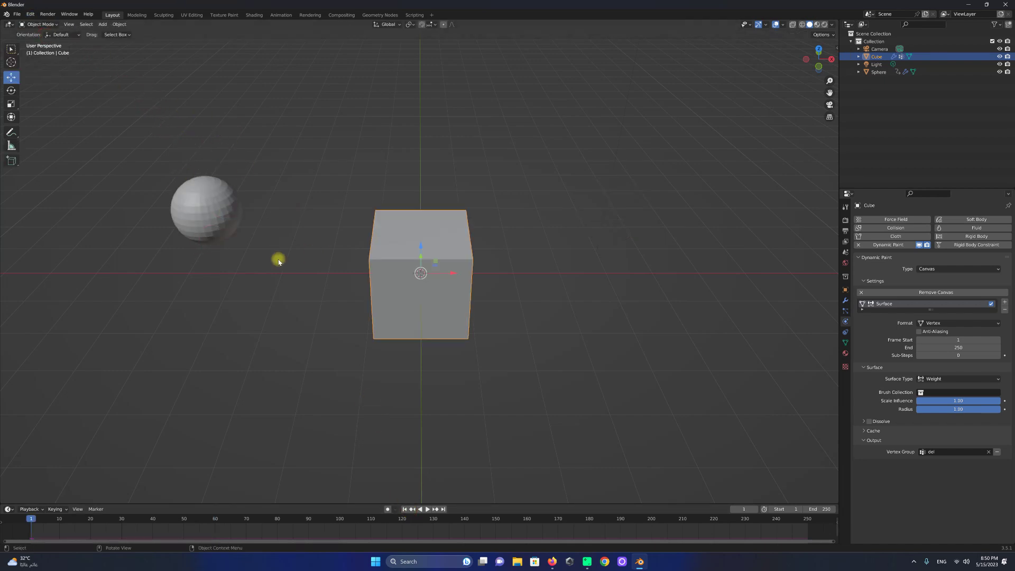
# Give the sphere brush a Color Ramp falloff with the right stop at about 0.734, then reselect the cube.
pyautogui.click(220, 204)
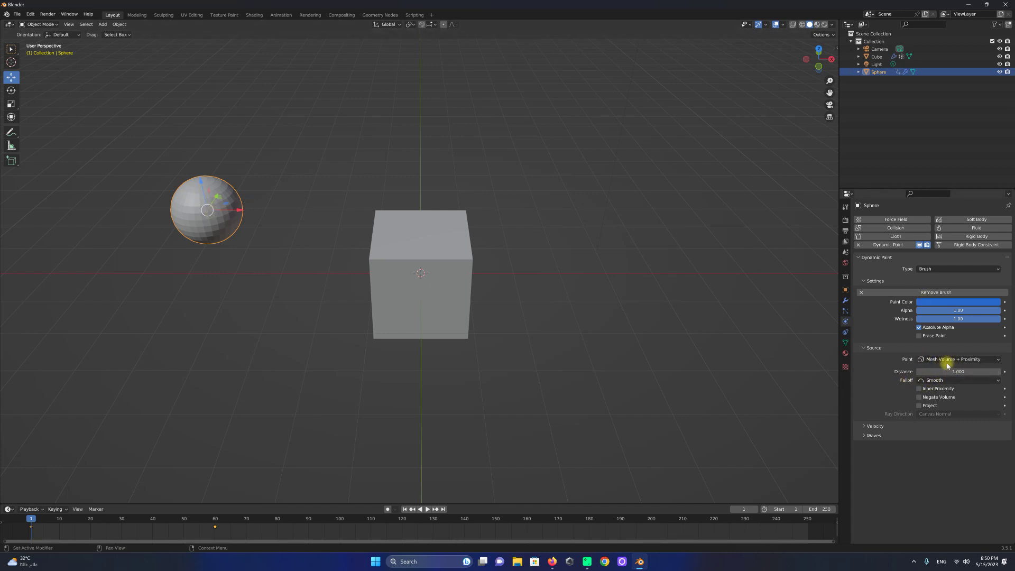
pyautogui.click(939, 381)
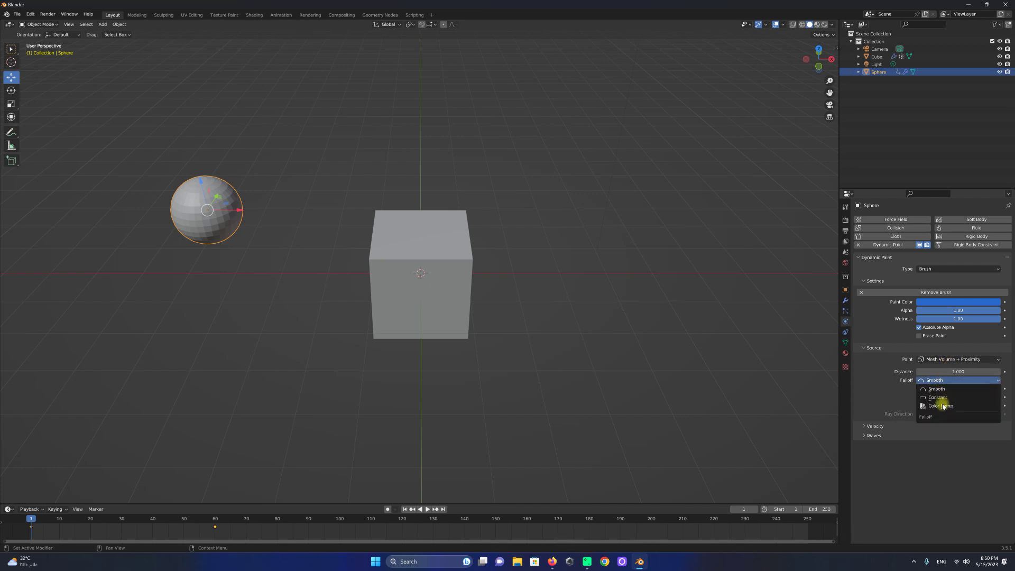
pyautogui.click(943, 407)
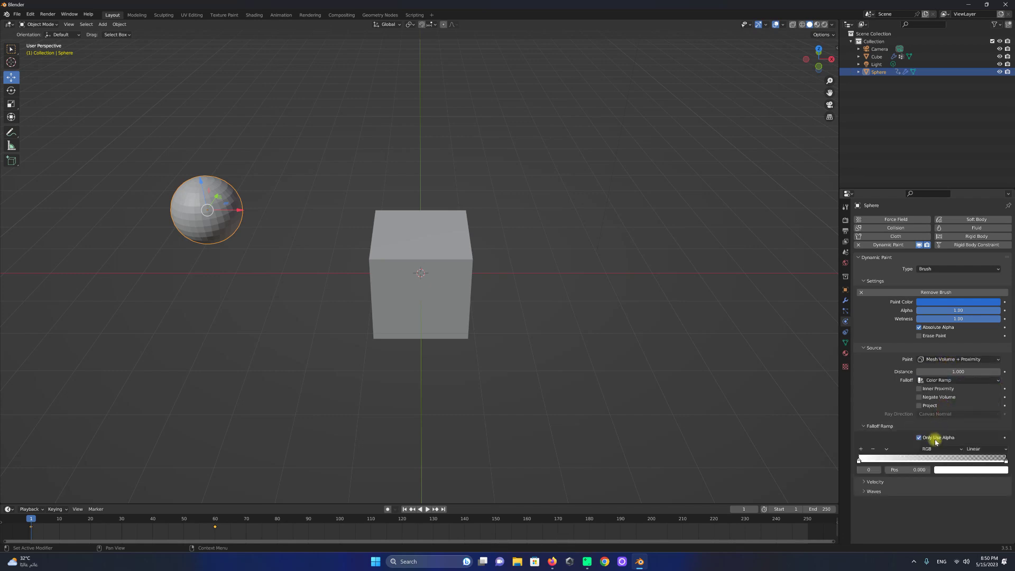
pyautogui.moveTo(1006, 463); pyautogui.dragTo(876, 467)
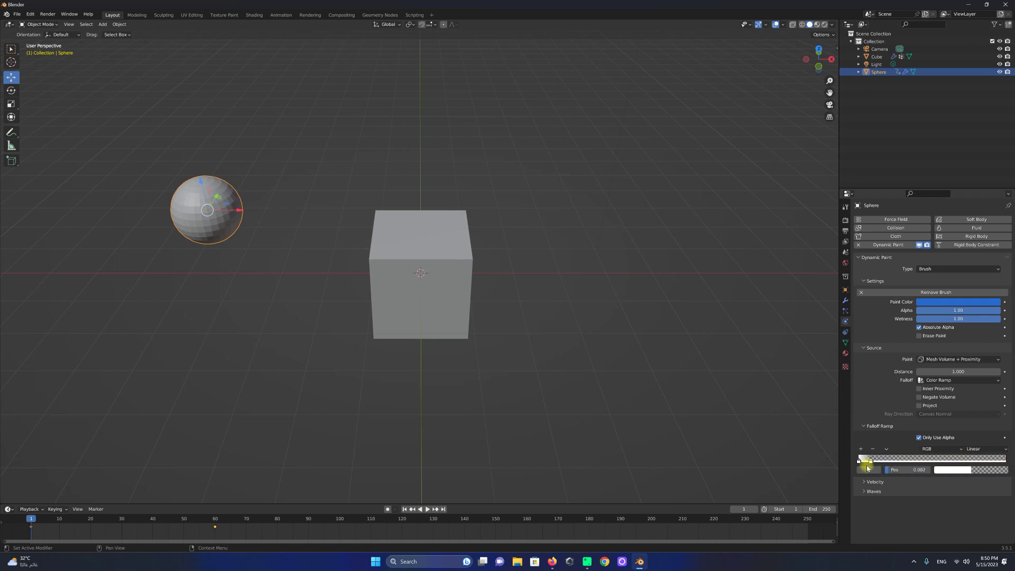
pyautogui.click(391, 247)
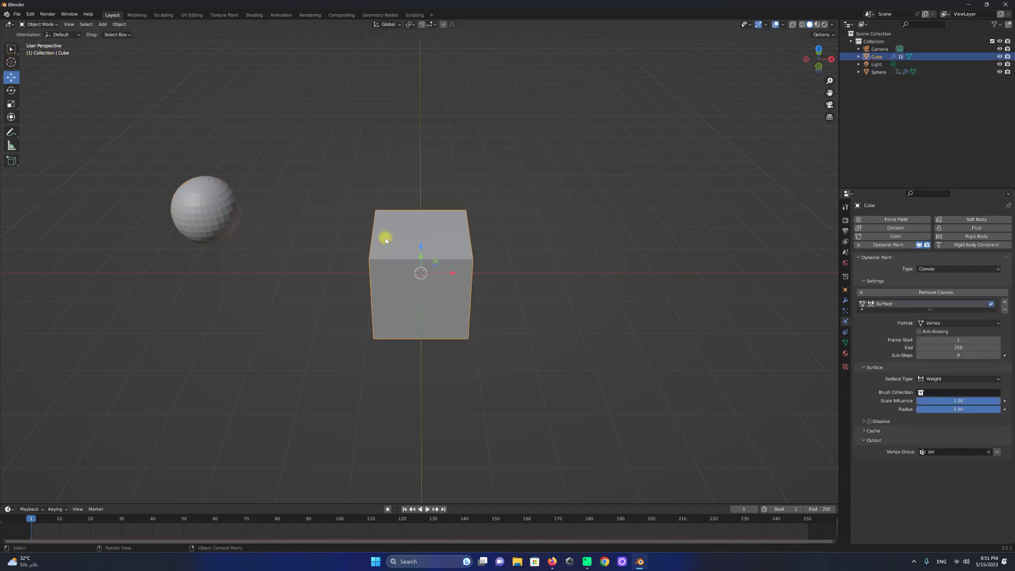
# Play in Weight Paint to frame 53, orbit to inspect the red stripe, then rewind in Object Mode.
pyautogui.click(39, 25)
pyautogui.click(42, 69)
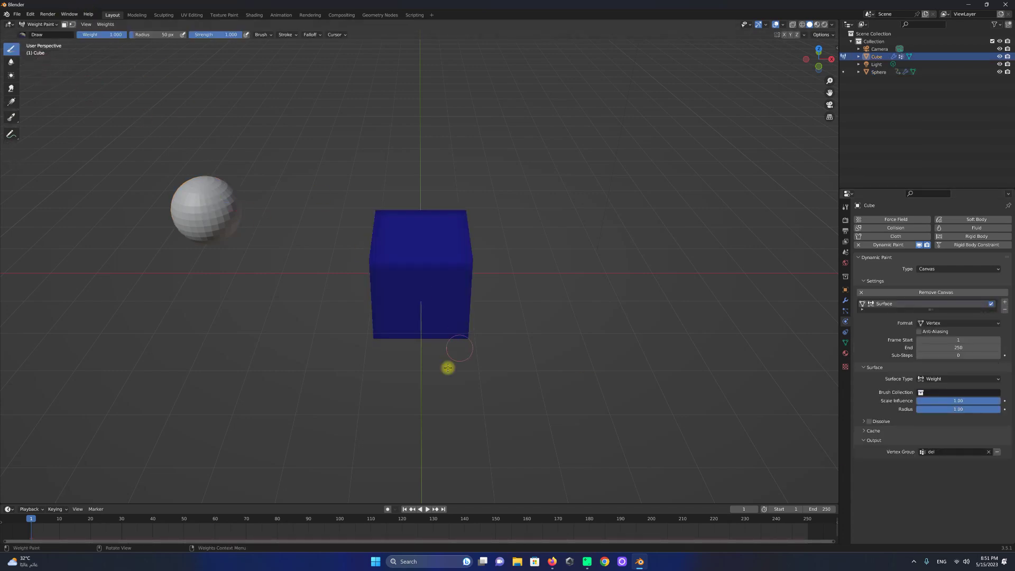
pyautogui.click(426, 509)
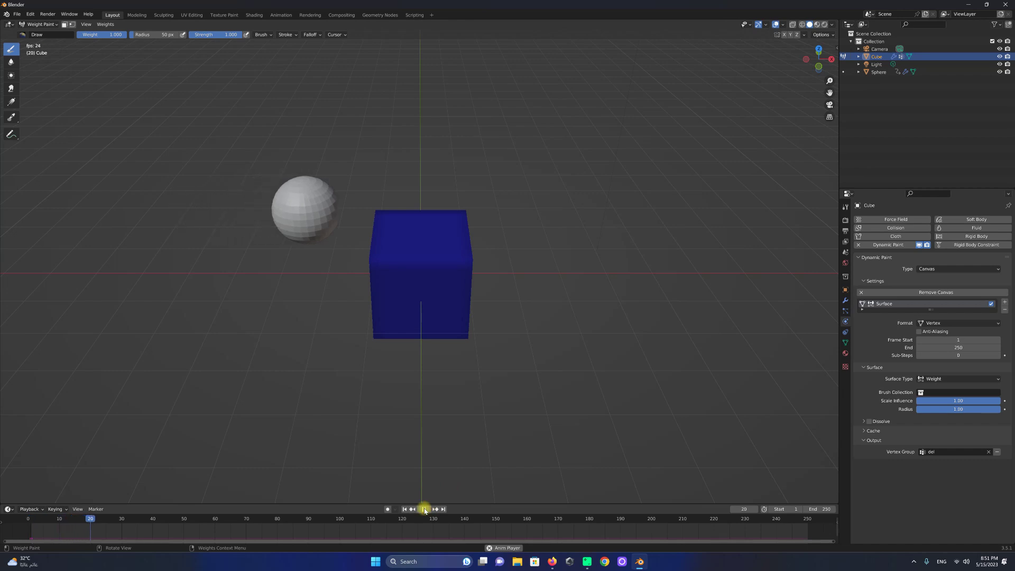
pyautogui.click(424, 509)
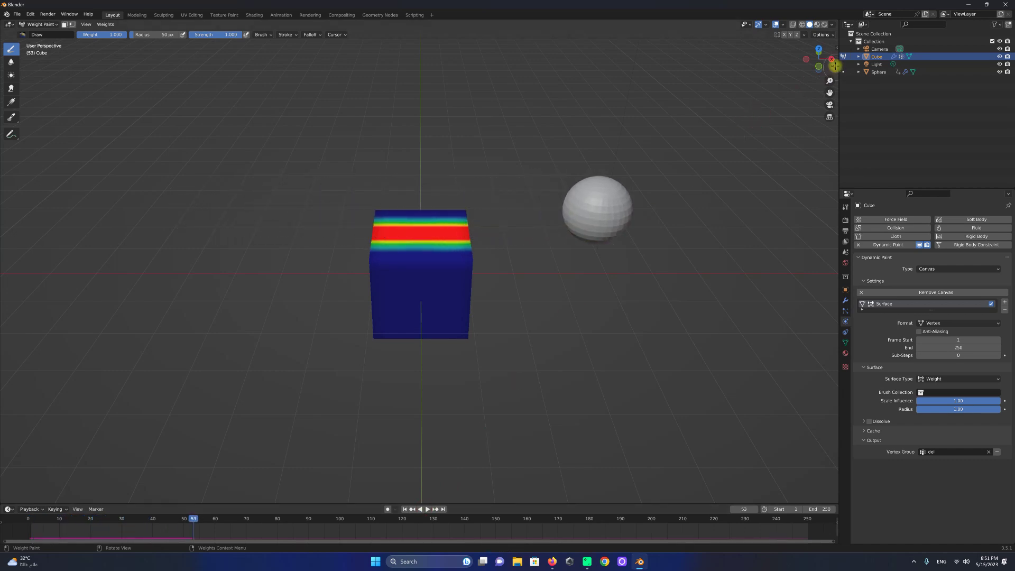
pyautogui.moveTo(837, 70); pyautogui.dragTo(61, 62)
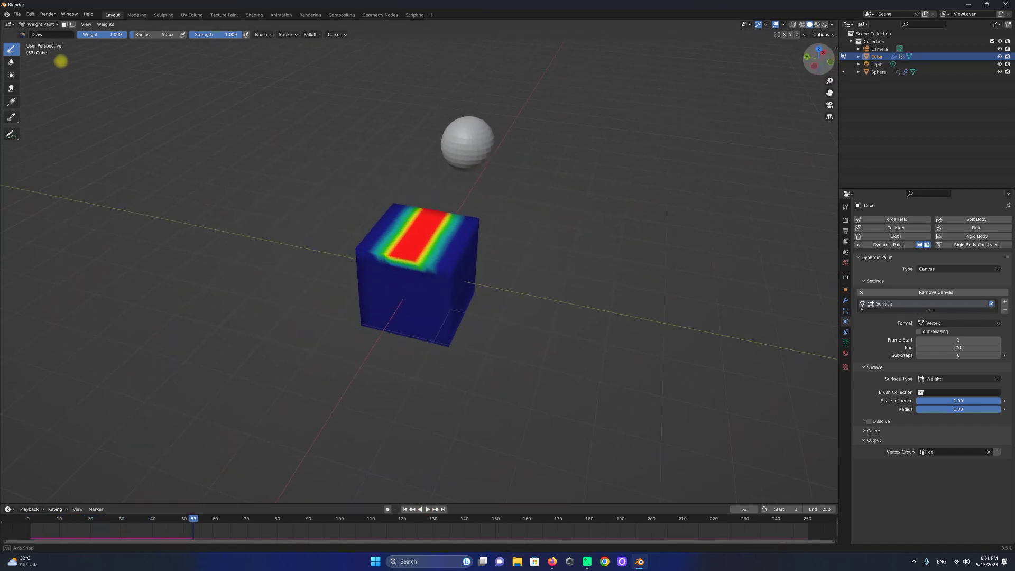
pyautogui.moveTo(61, 62); pyautogui.dragTo(750, 94)
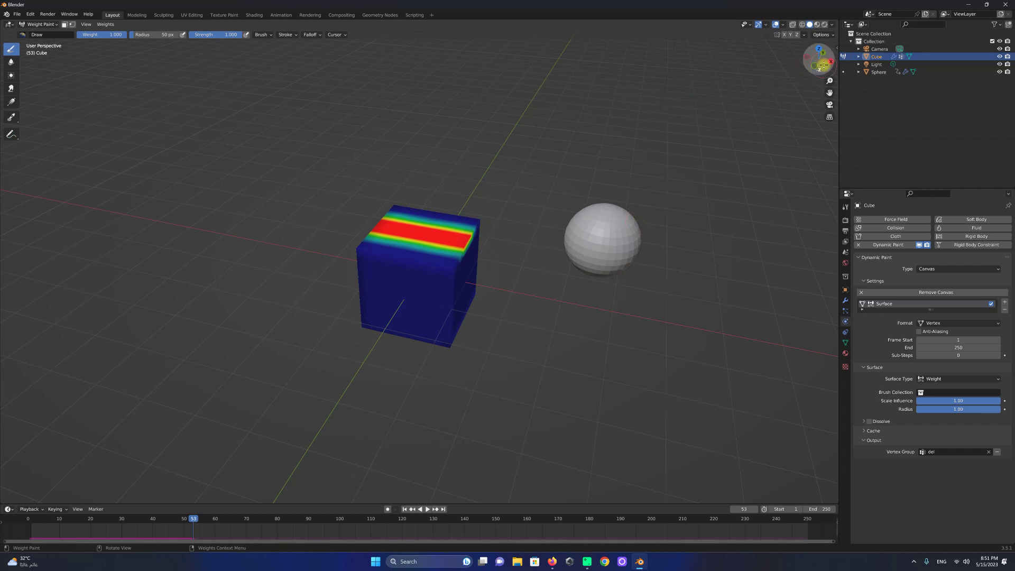
pyautogui.moveTo(823, 64); pyautogui.dragTo(480, 179)
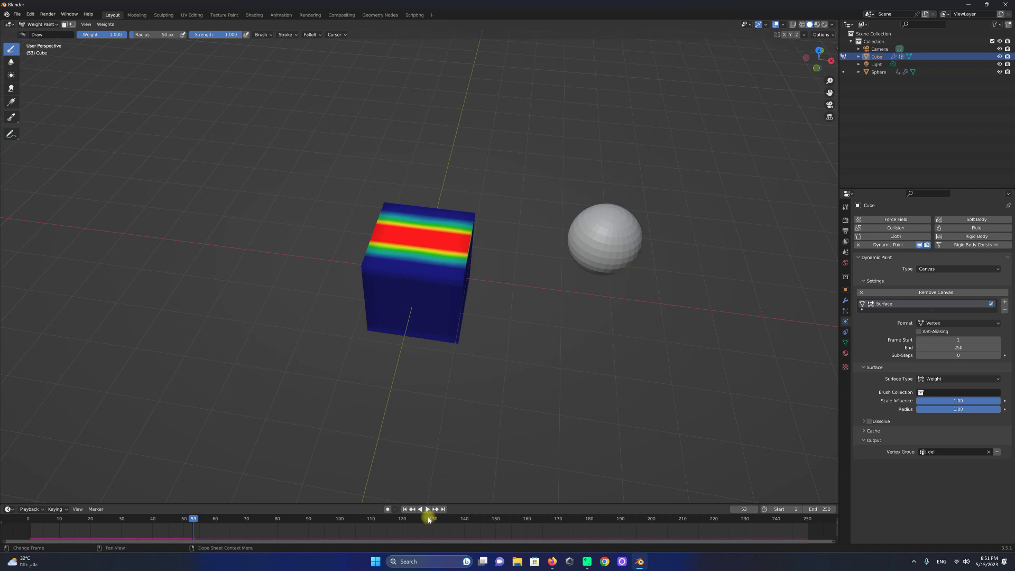
pyautogui.click(404, 509)
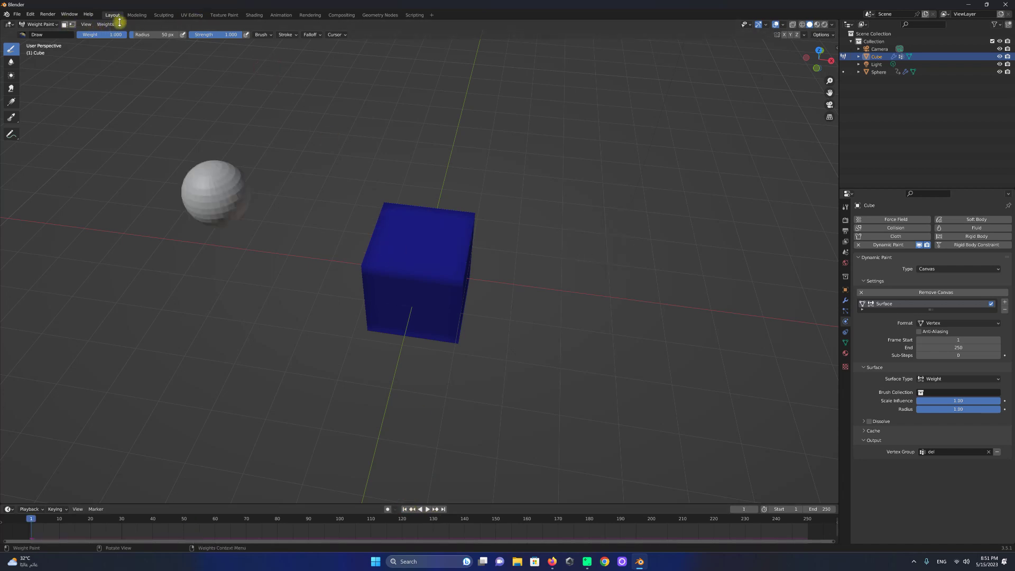
pyautogui.click(46, 24)
pyautogui.click(48, 33)
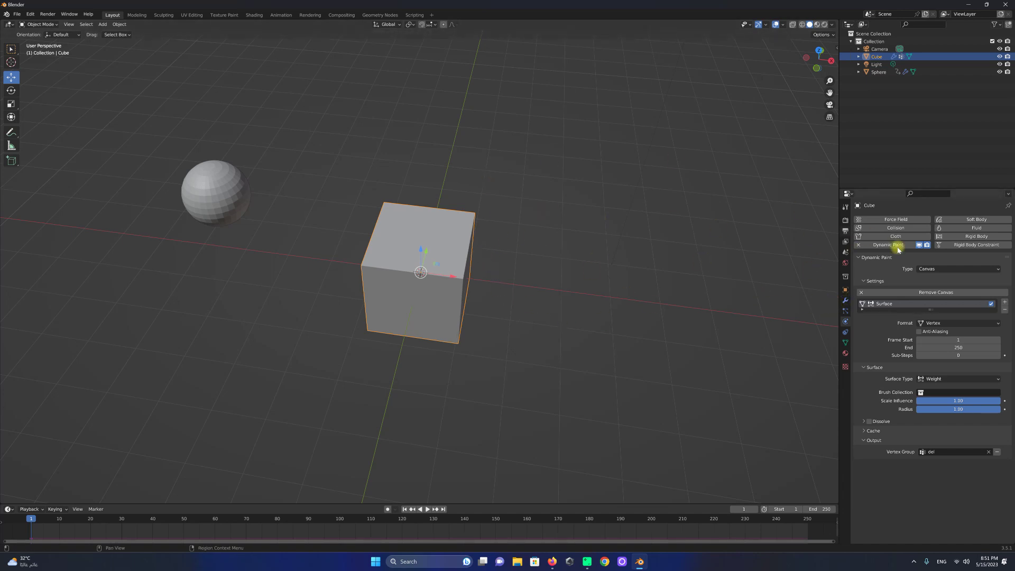
# Add a Subdivision Surface modifier to the cube with viewport level 2.
pyautogui.click(845, 332)
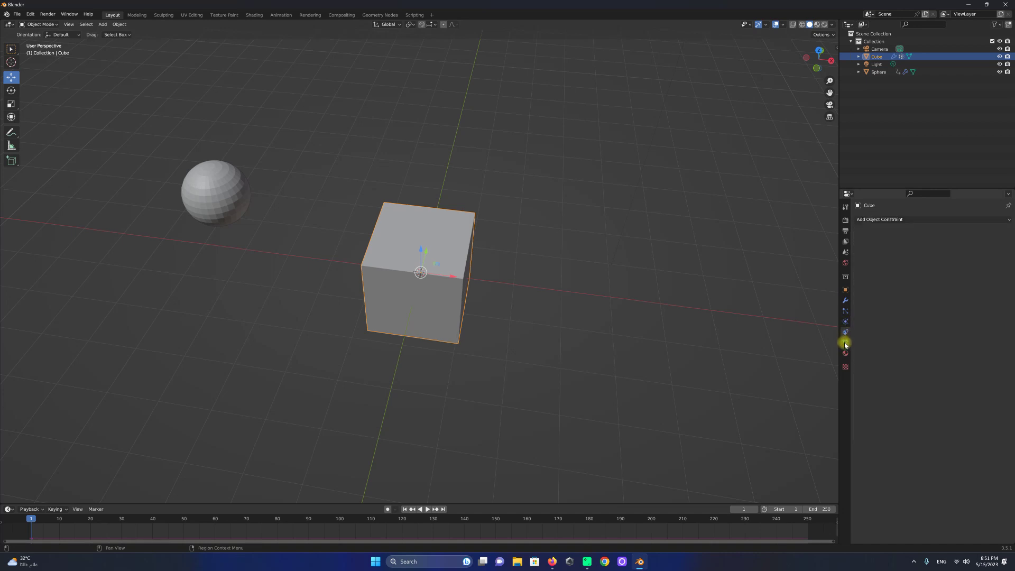
pyautogui.click(846, 311)
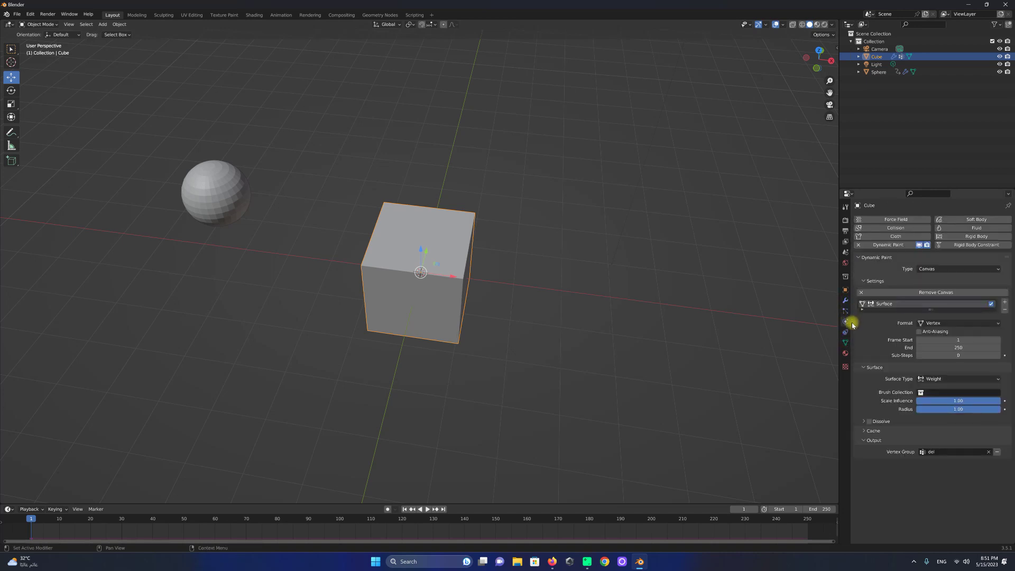
pyautogui.click(845, 300)
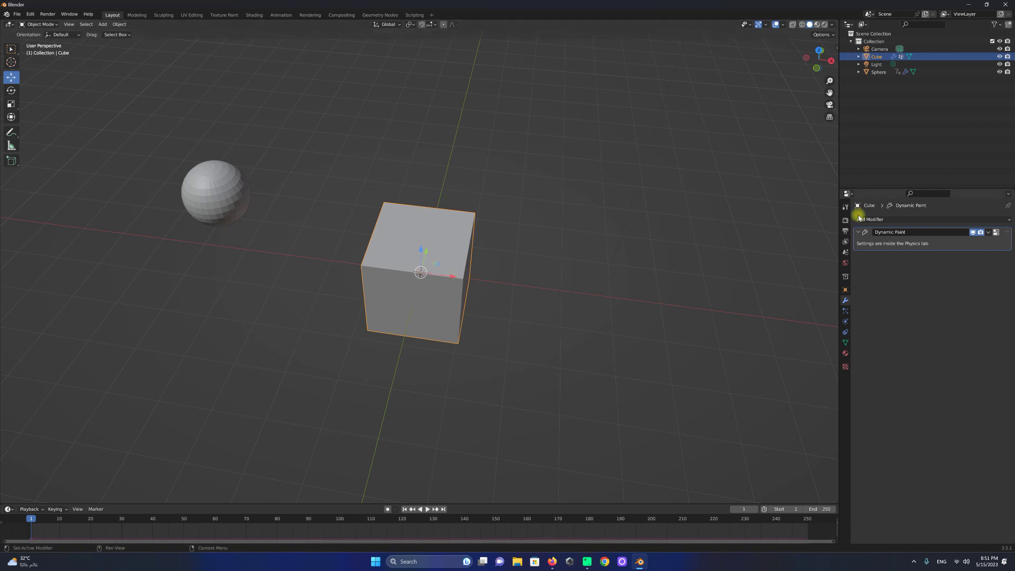
pyautogui.click(897, 221)
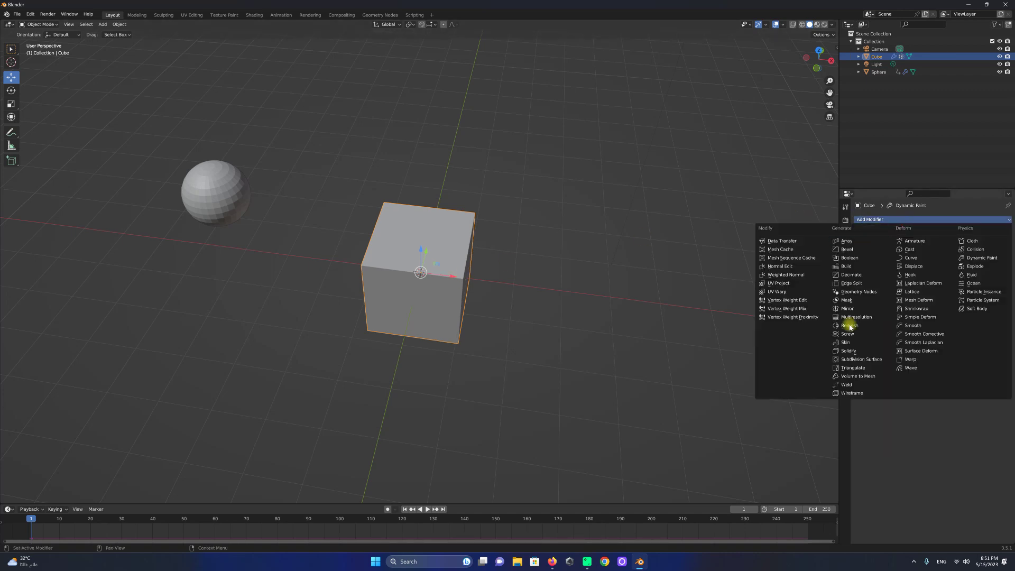
pyautogui.click(857, 359)
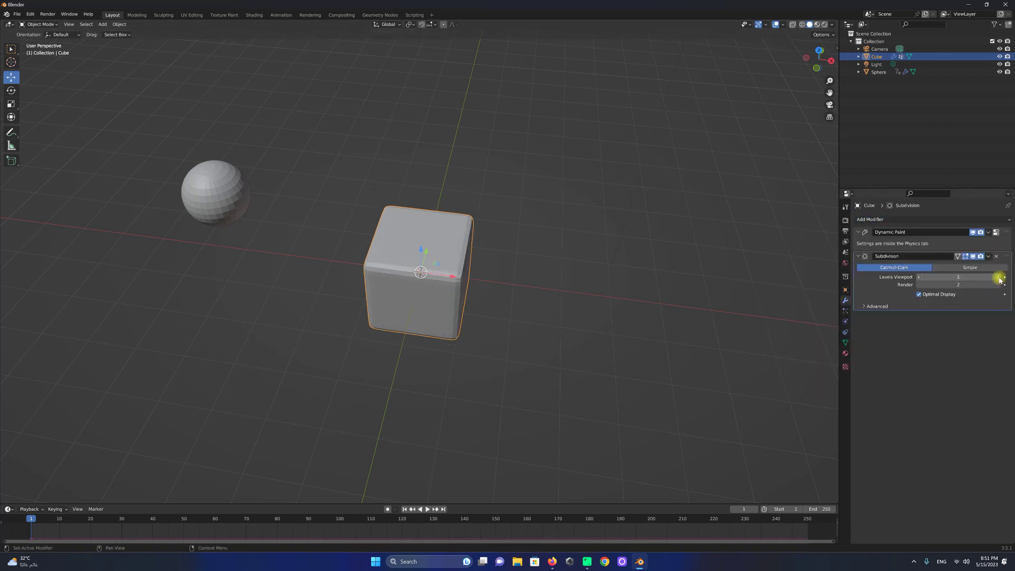
pyautogui.doubleClick(888, 256)
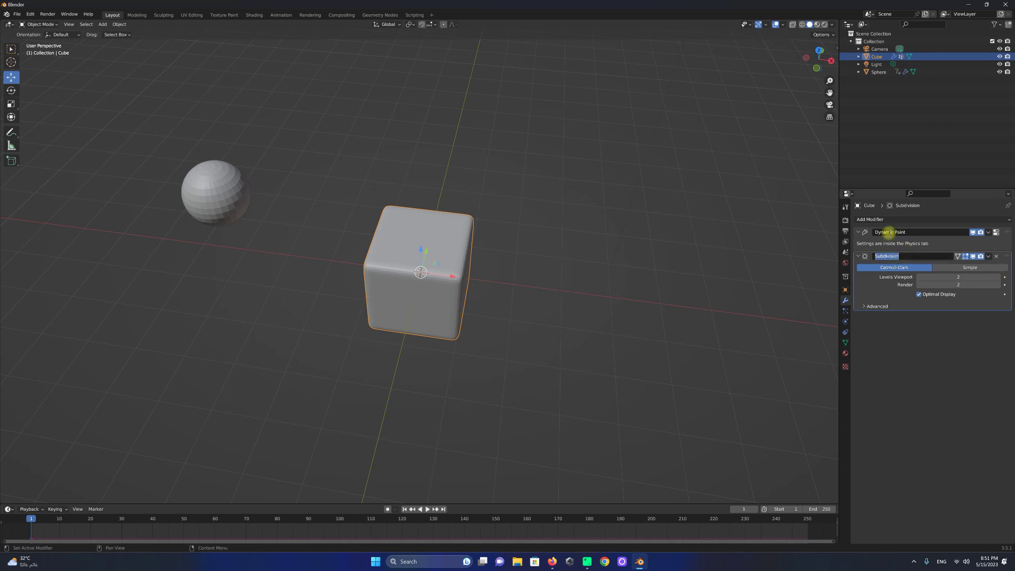
pyautogui.click(881, 219)
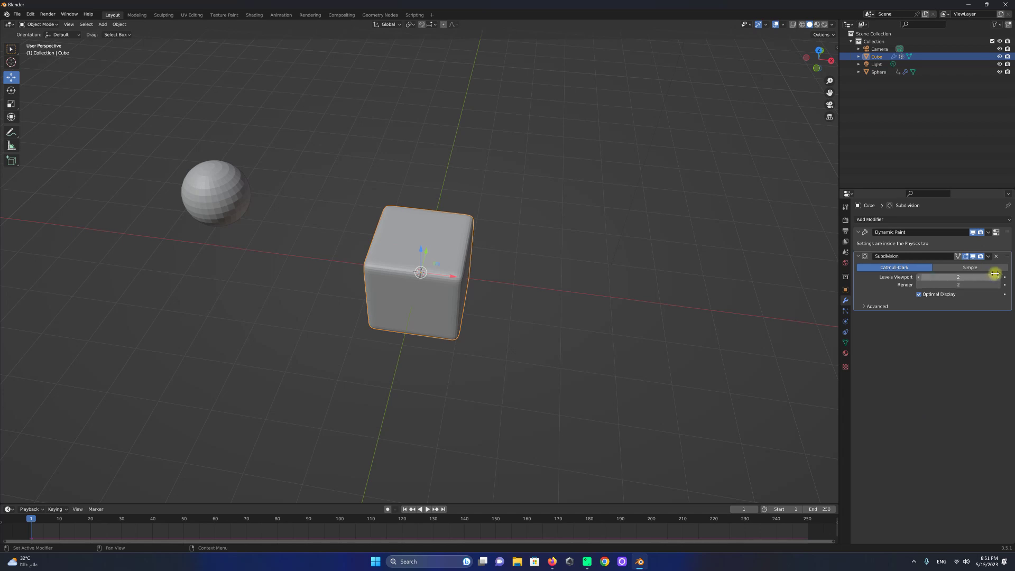
pyautogui.rightClick(462, 235)
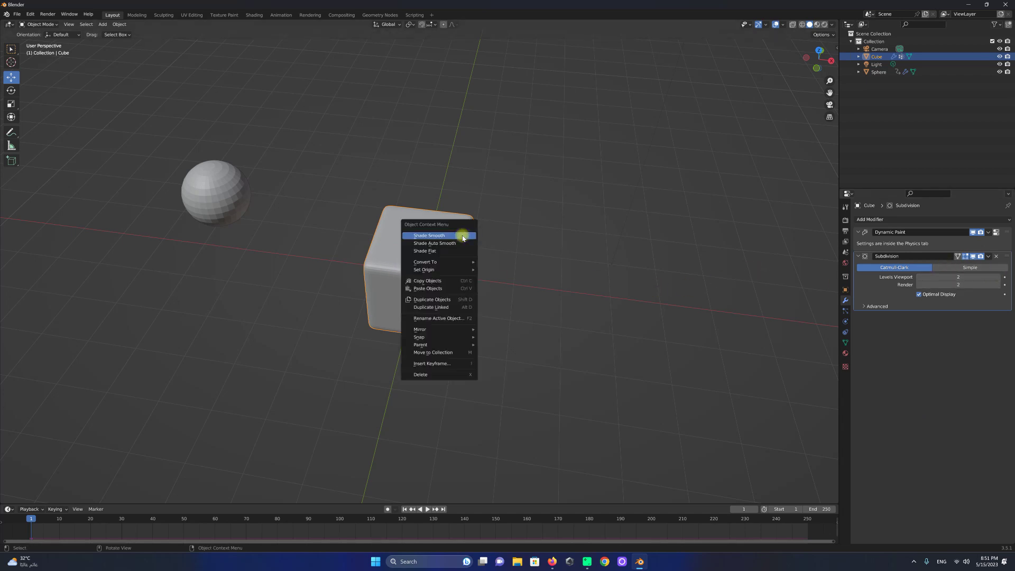
# Shade the cube smooth, test-play the sphere's pass, rewind to frame 1, and collapse the Subdivision panel.
pyautogui.click(434, 236)
pyautogui.scroll(3, 454, 303)
pyautogui.scroll(-3, 468, 288)
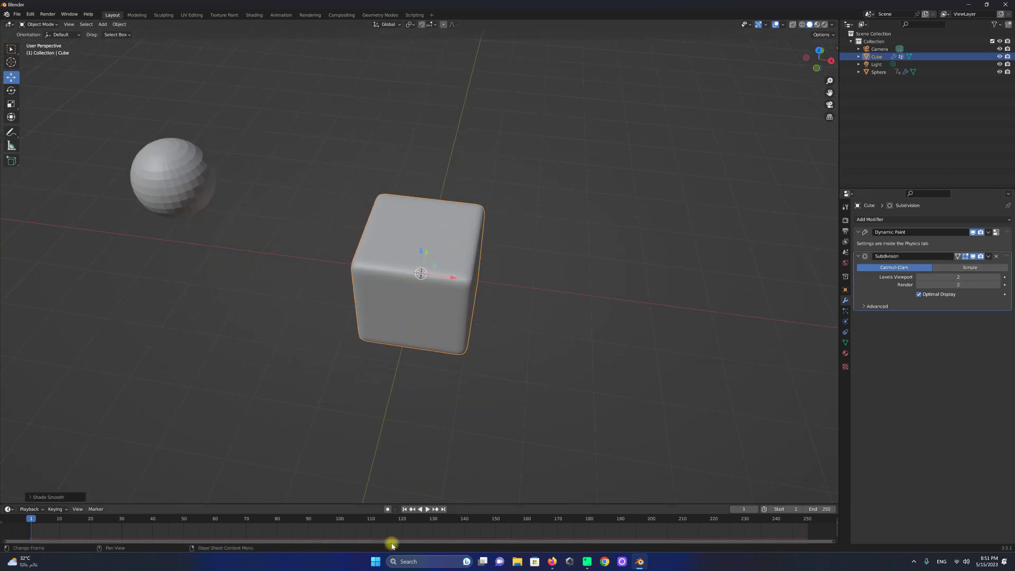
pyautogui.click(421, 509)
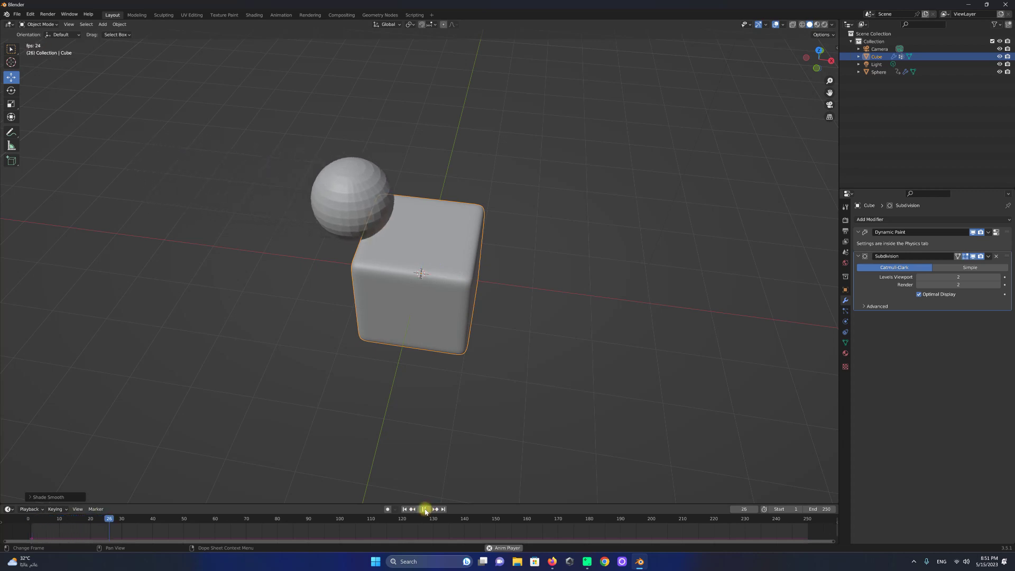
pyautogui.click(424, 509)
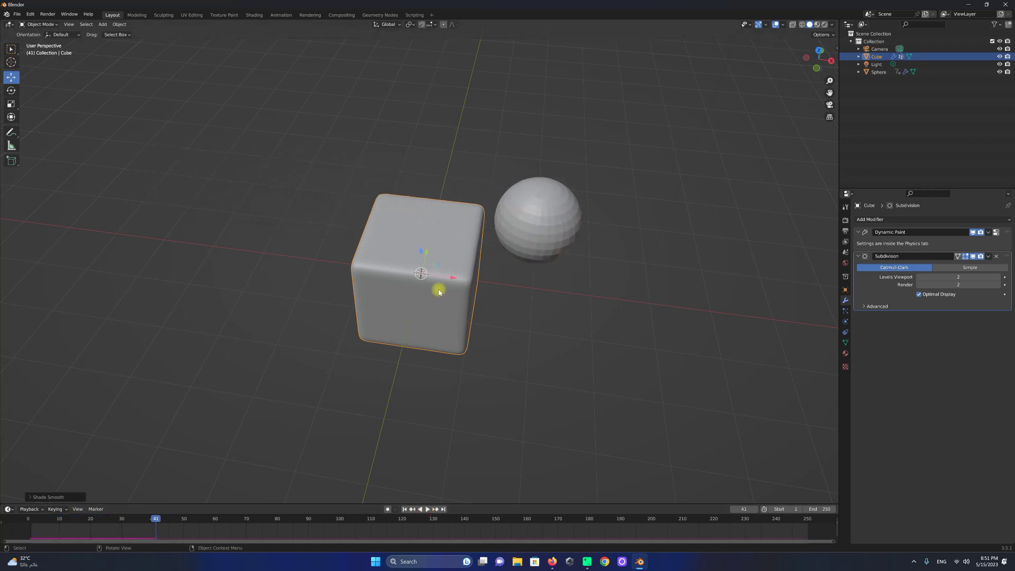
pyautogui.click(404, 509)
pyautogui.hotkey('ctrl', 'x')
pyautogui.click(867, 228)
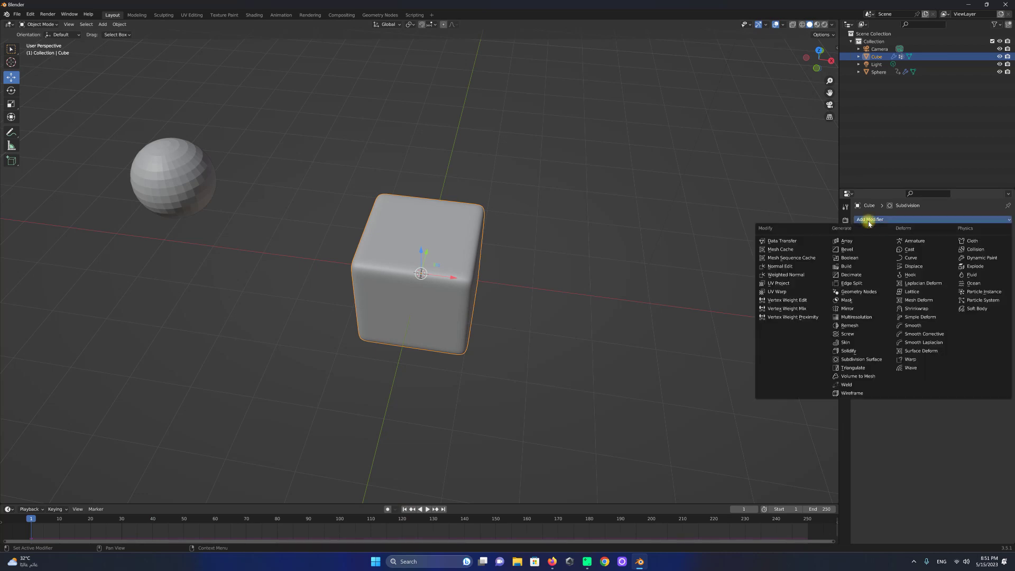
# Add a Vertex Weight Mix modifier: A grass, B del, Vertex Set VGroup A, Mix Mode Subtract.
pyautogui.click(803, 312)
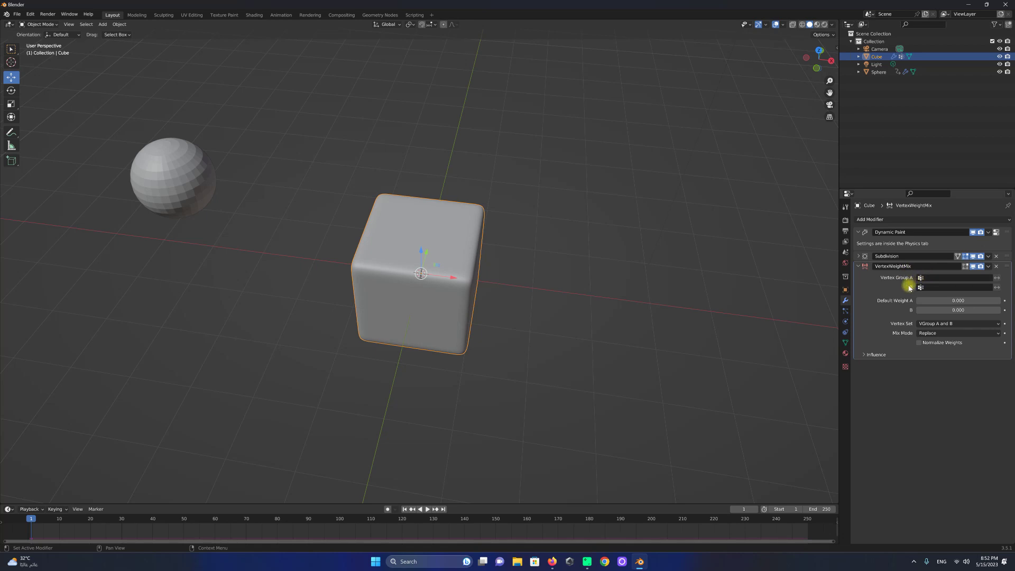
pyautogui.click(937, 278)
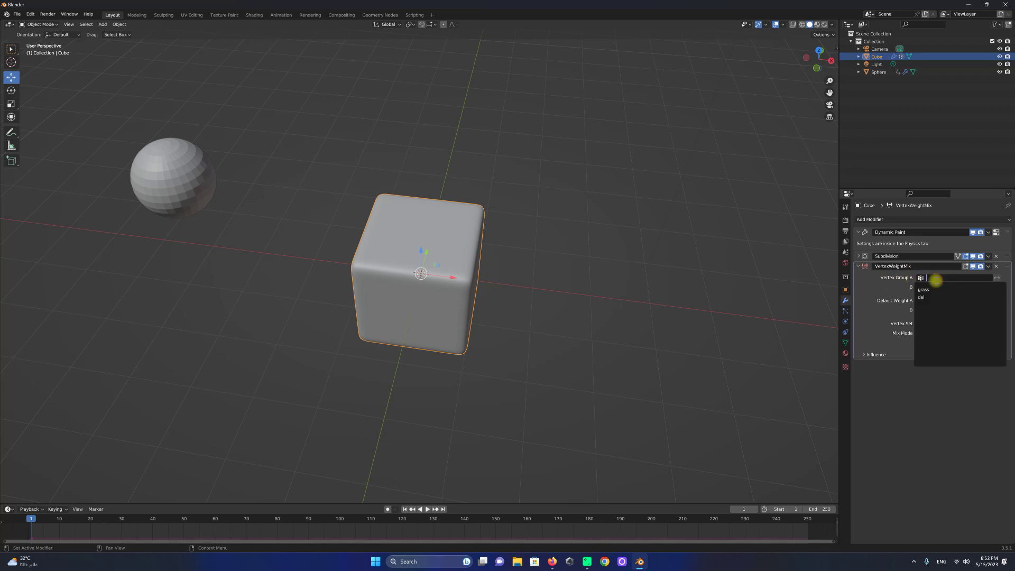
pyautogui.click(933, 291)
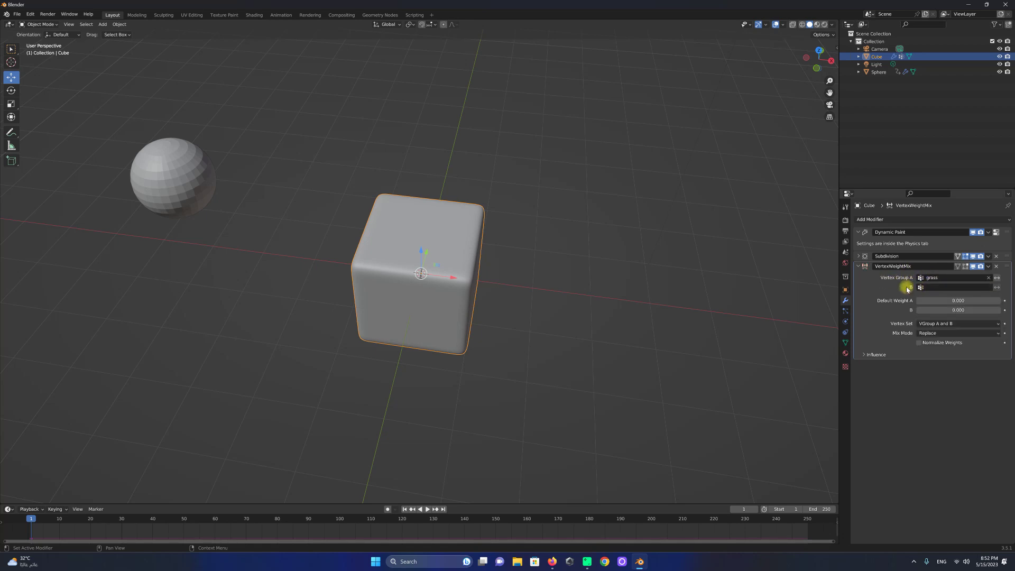
pyautogui.click(929, 287)
pyautogui.click(927, 311)
pyautogui.click(930, 323)
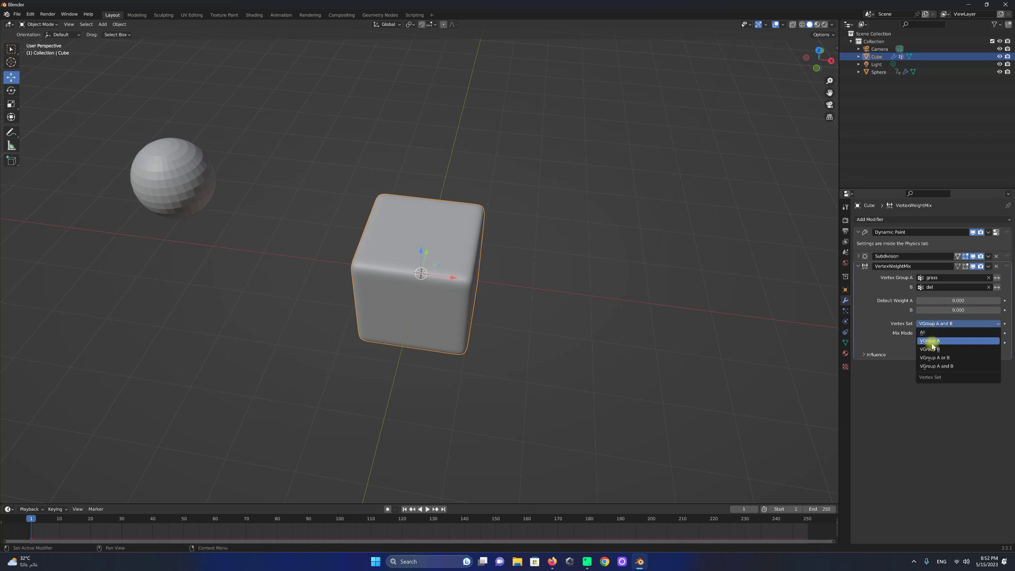
pyautogui.click(932, 342)
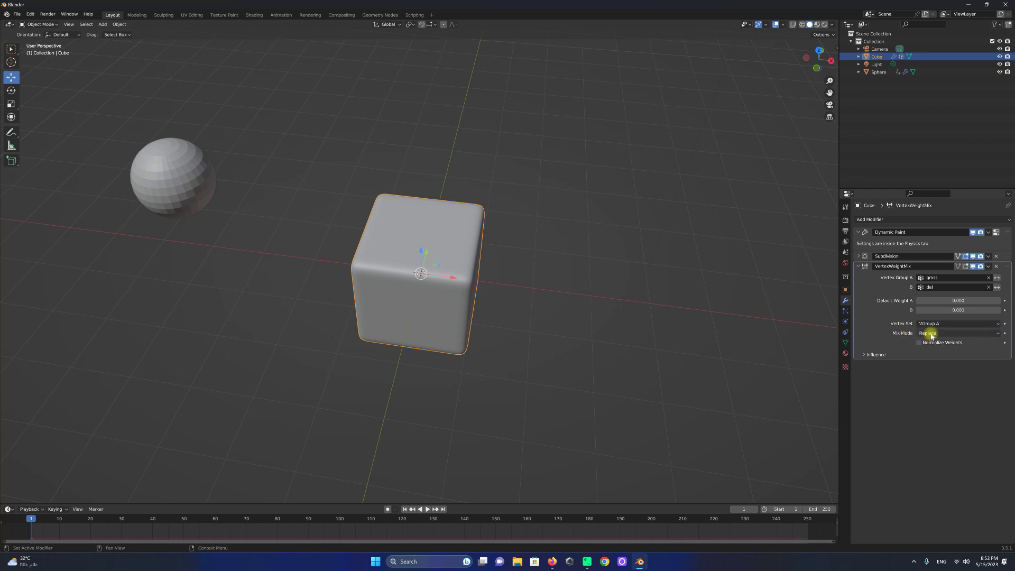
pyautogui.click(930, 332)
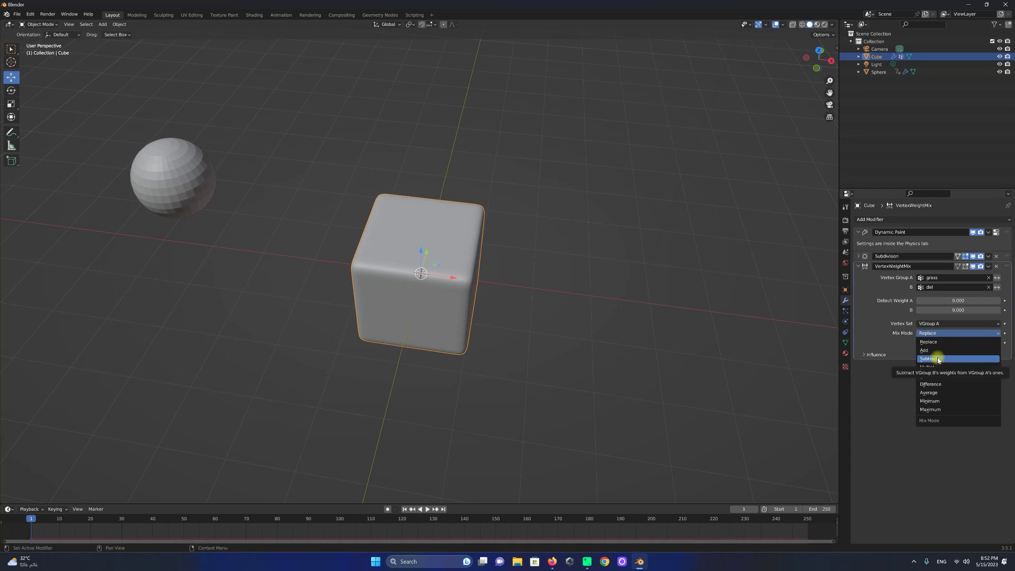
pyautogui.click(939, 360)
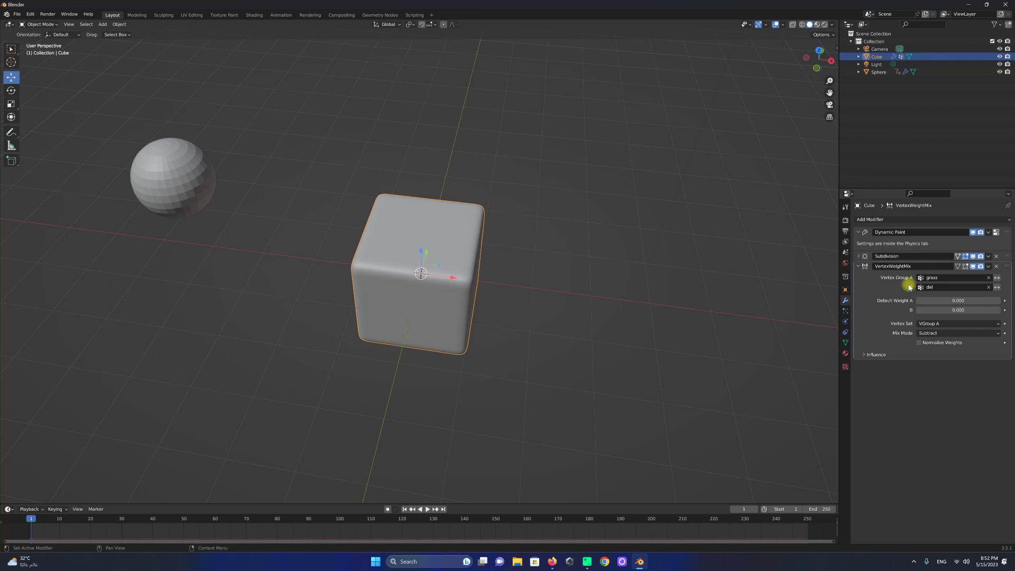
pyautogui.click(858, 266)
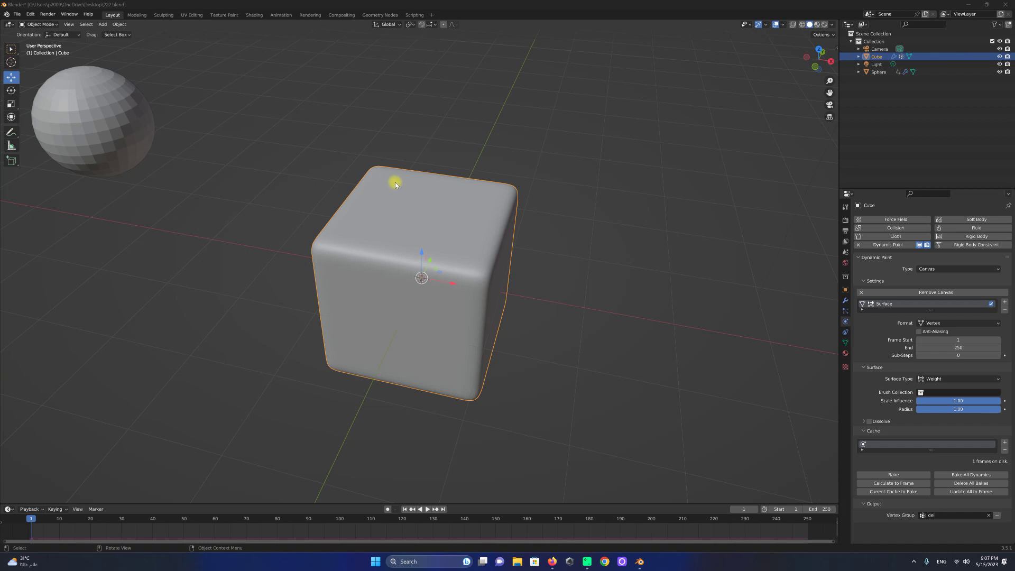
# Add a Hair particle system to the cube with 0.2 m hair length.
pyautogui.click(846, 311)
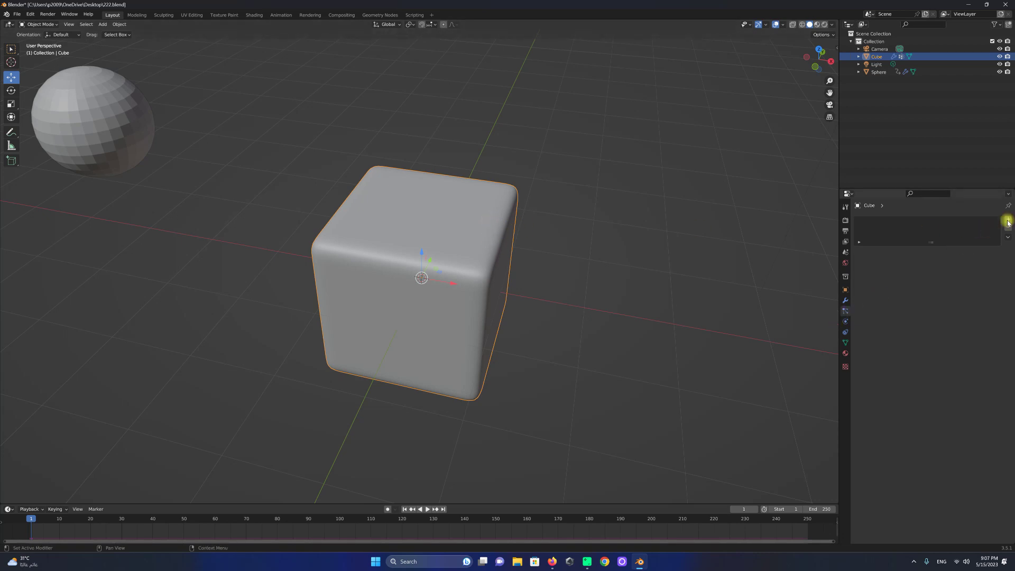
pyautogui.click(1008, 222)
pyautogui.click(974, 261)
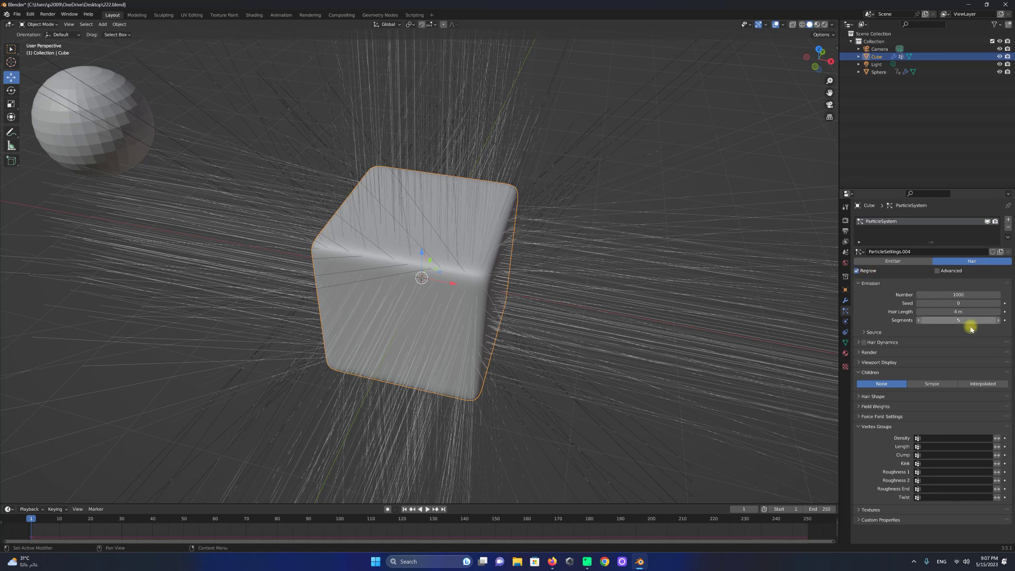
pyautogui.click(951, 311)
pyautogui.write('2')
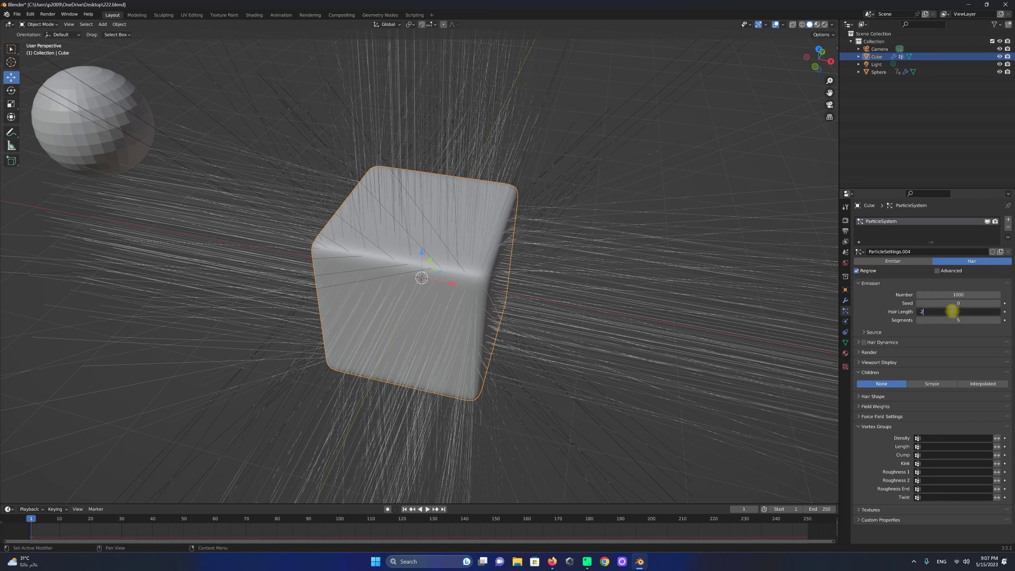
pyautogui.press('Return')
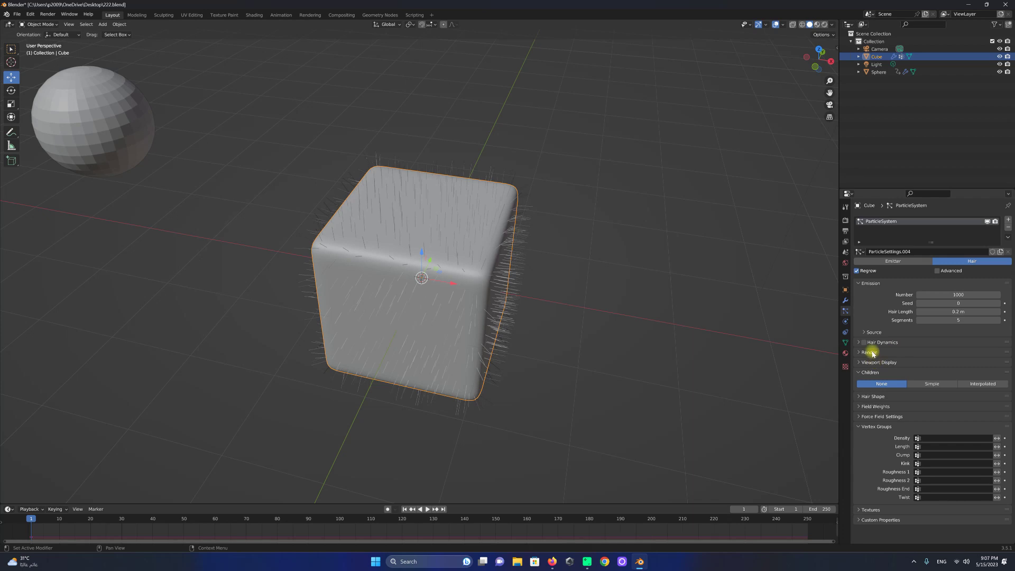
# Give the hair Interpolated children and collapse the Children and vertex group panels.
pyautogui.click(873, 373)
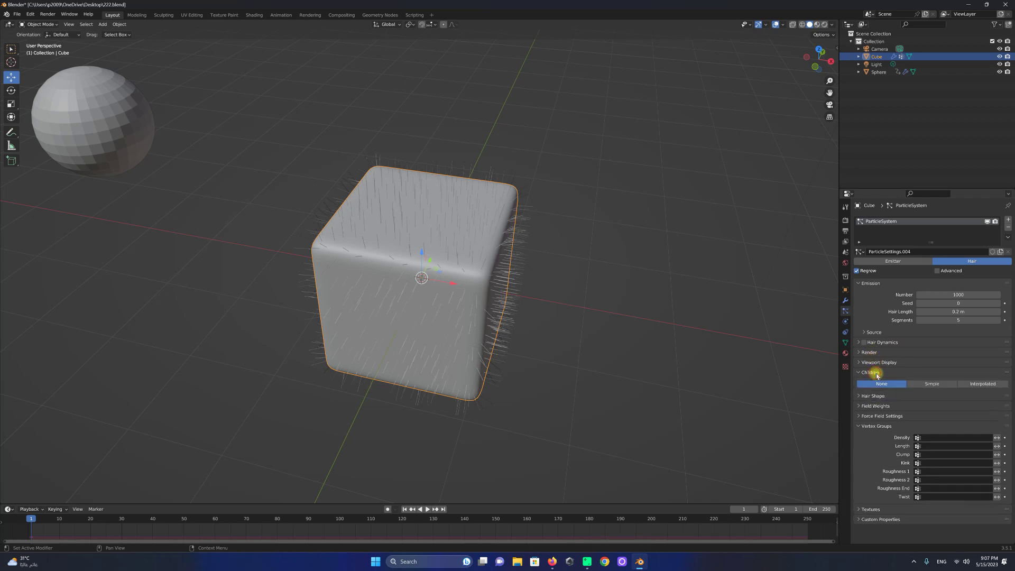
pyautogui.click(984, 384)
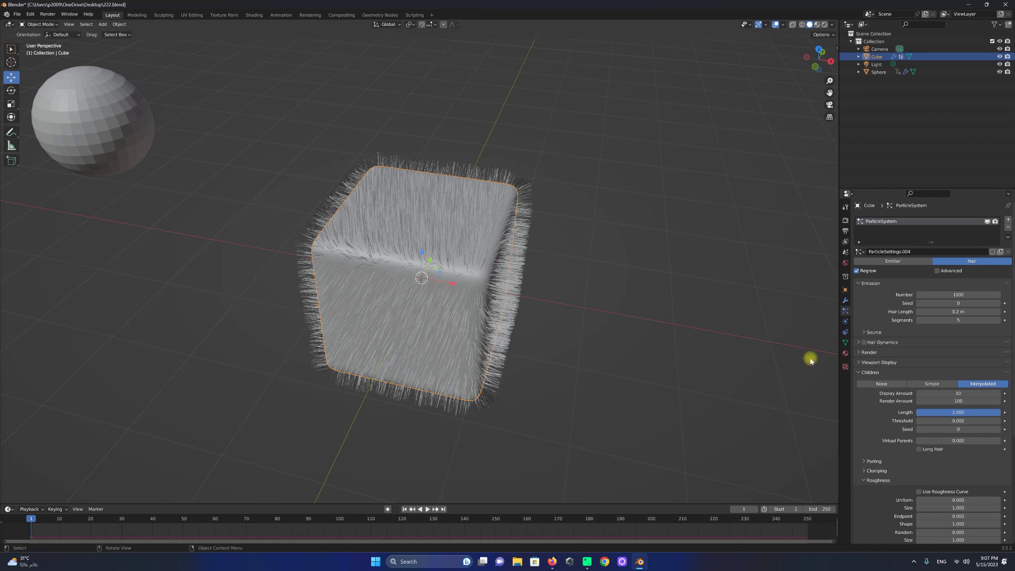
pyautogui.scroll(-2, 867, 376)
pyautogui.scroll(-2, 872, 377)
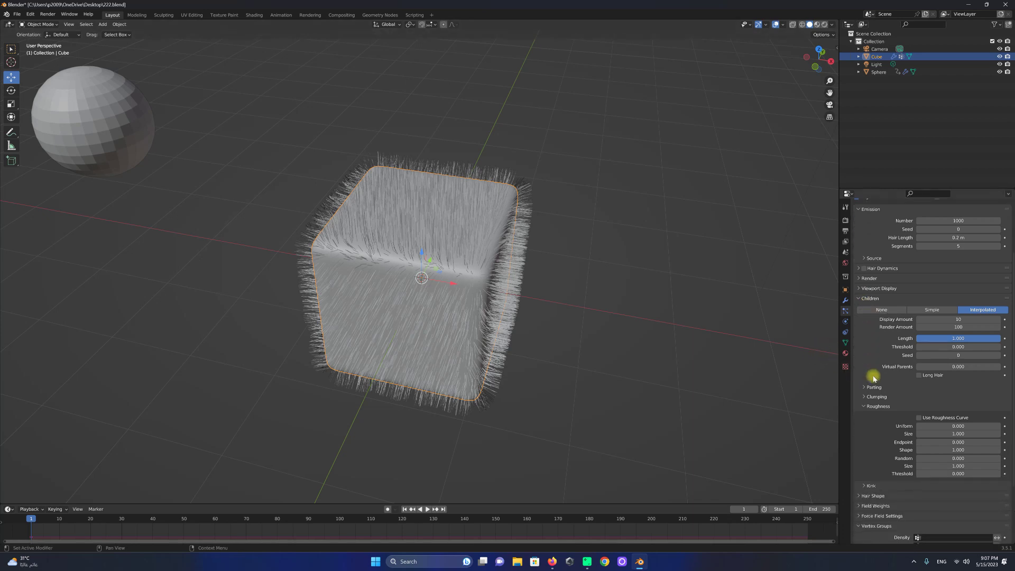
pyautogui.click(867, 298)
pyautogui.click(873, 415)
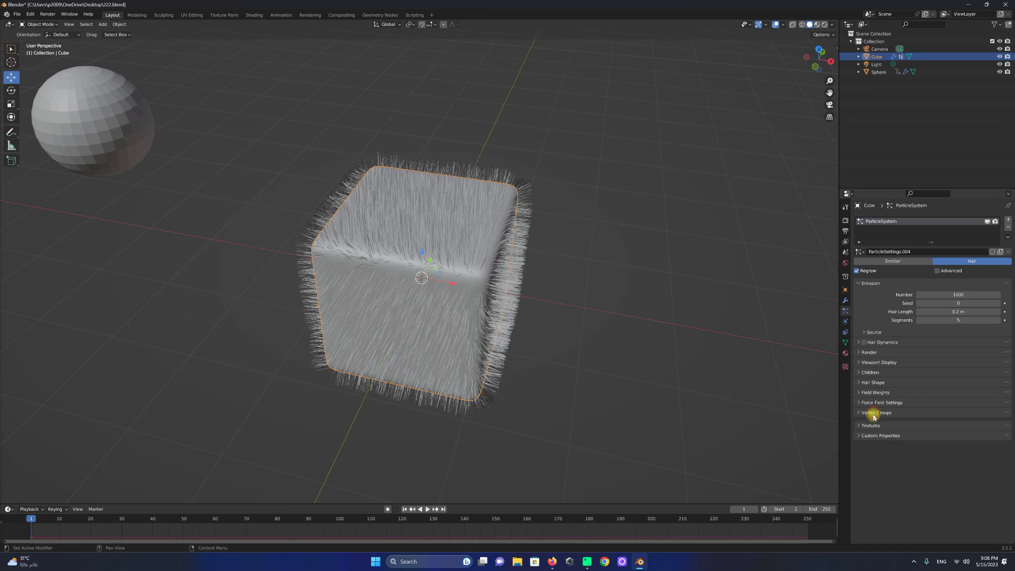
# In the hair particle Vertex Groups, set Density to the 'grass' vertex group.
pyautogui.click(876, 414)
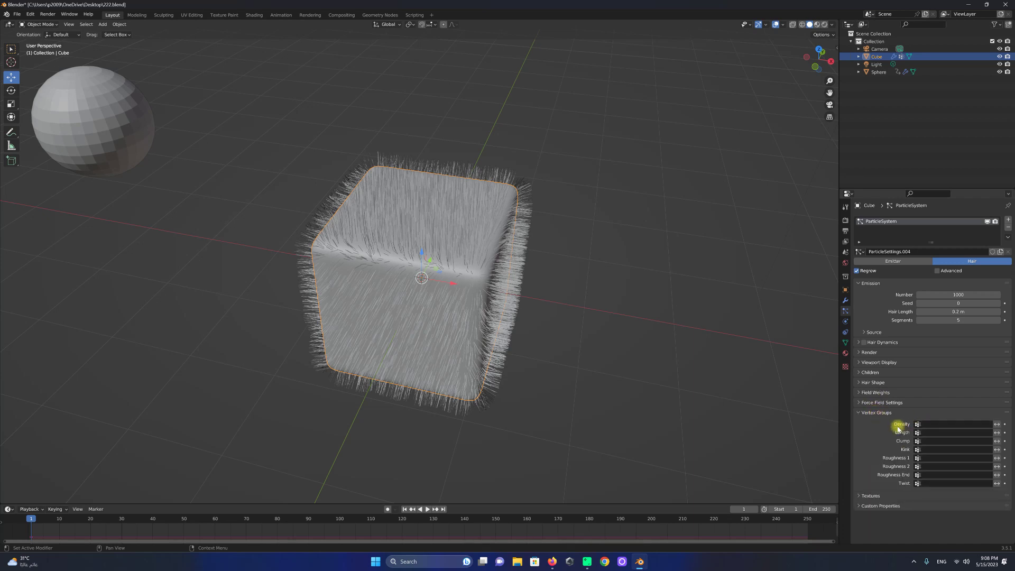
pyautogui.click(936, 424)
pyautogui.click(933, 425)
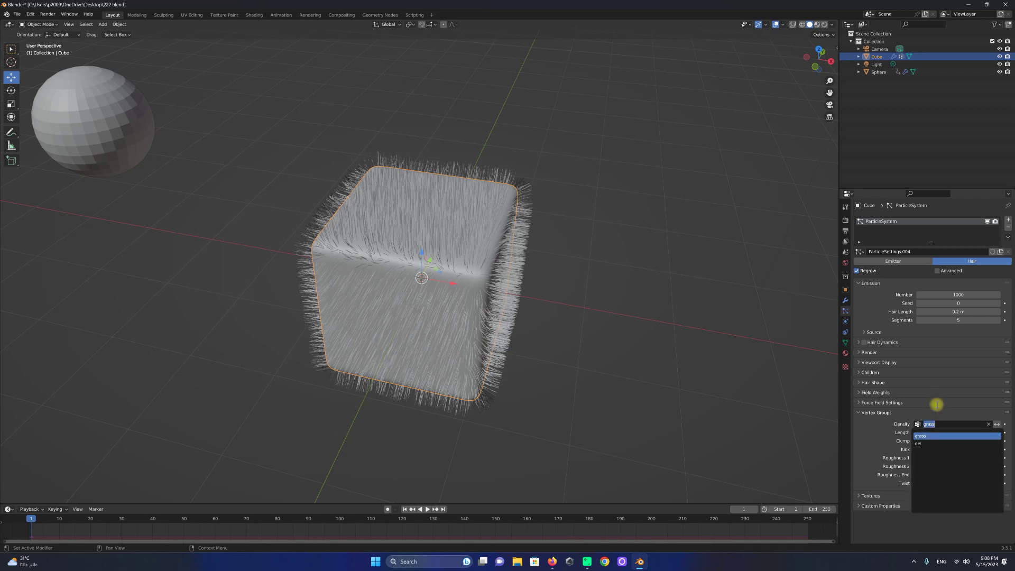
pyautogui.click(936, 405)
# Check the cube's vertex groups and modifier stack, then play the animation.
pyautogui.click(844, 343)
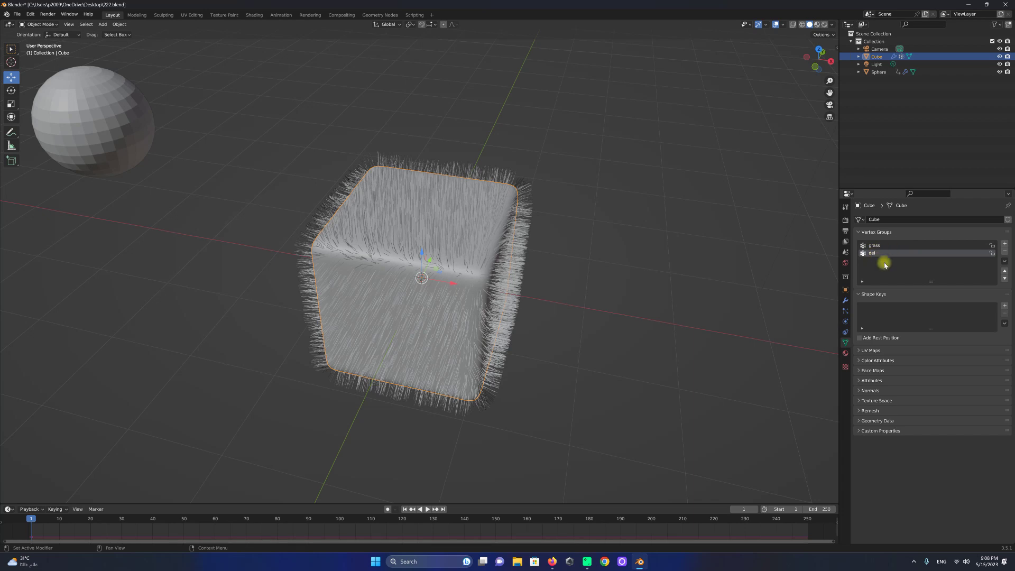
pyautogui.click(845, 300)
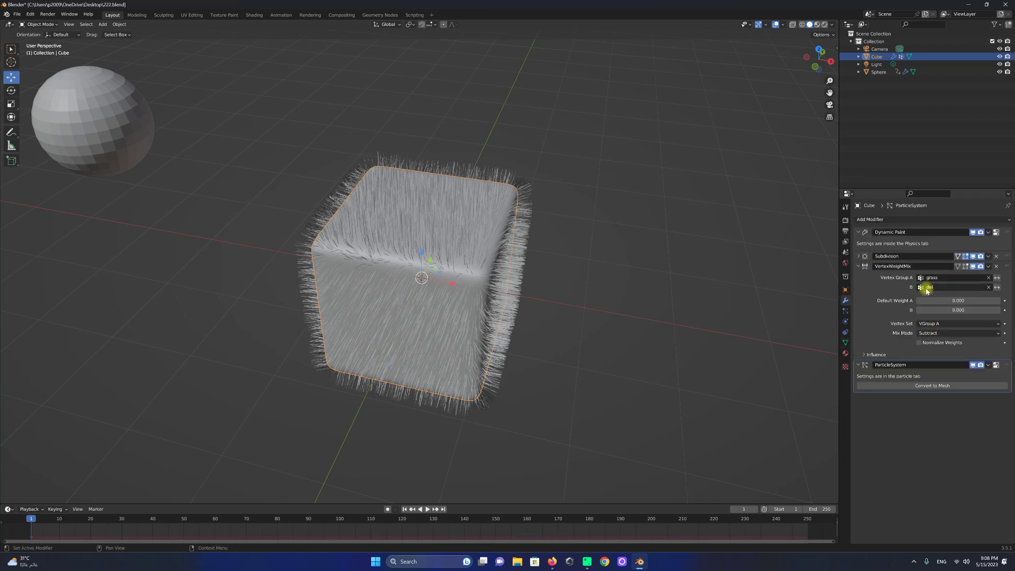
pyautogui.click(844, 314)
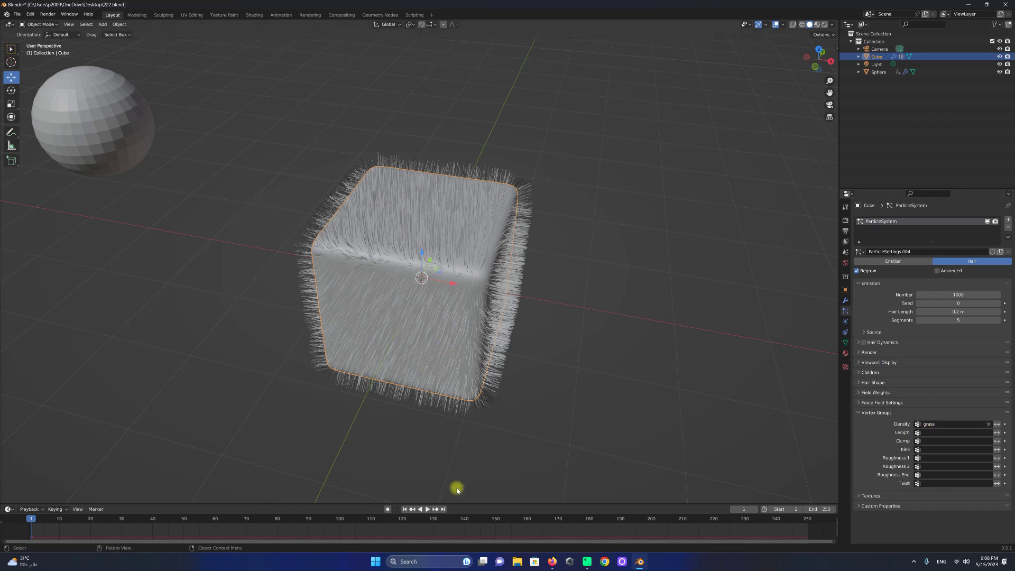
pyautogui.click(424, 508)
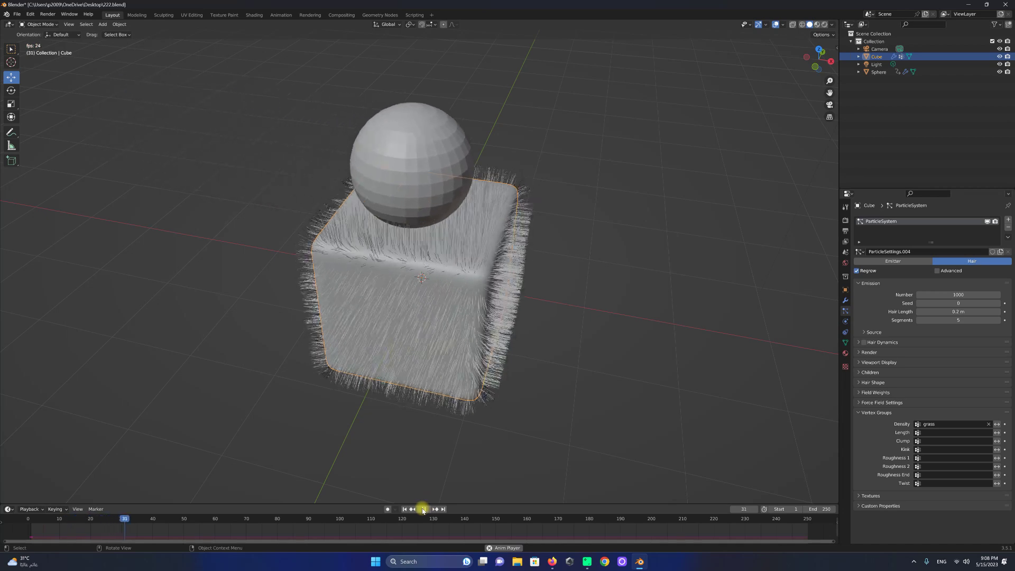
# Switch the viewport to Rendered shading and raise the hair Emission Number to 2000.
pyautogui.click(424, 509)
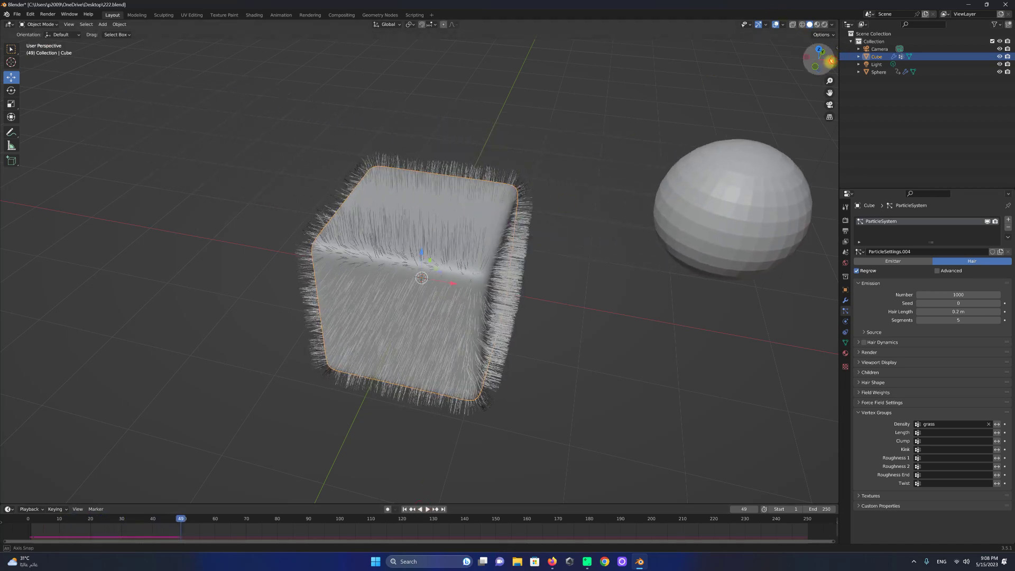
pyautogui.moveTo(830, 61); pyautogui.dragTo(608, 168)
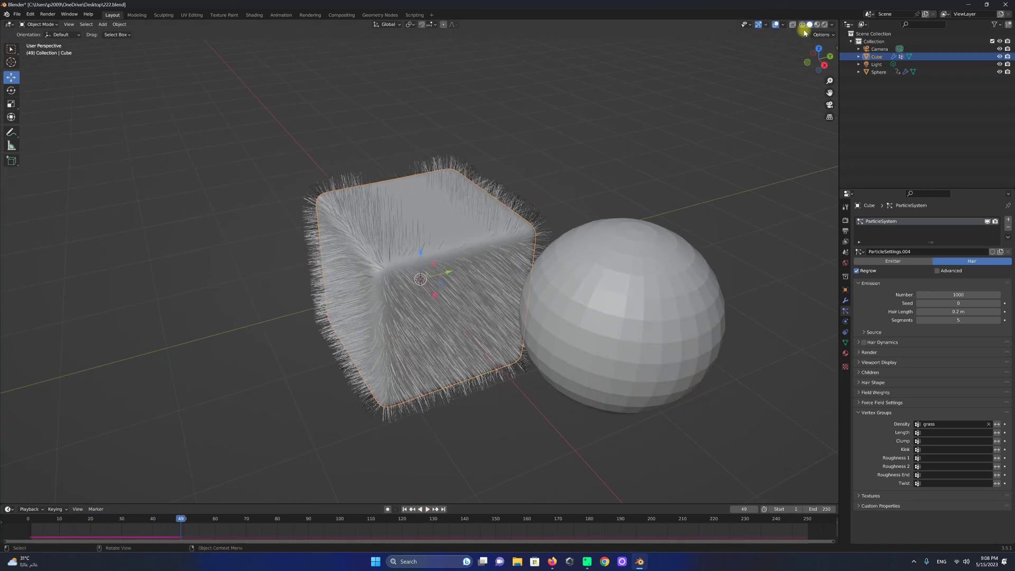
pyautogui.click(824, 25)
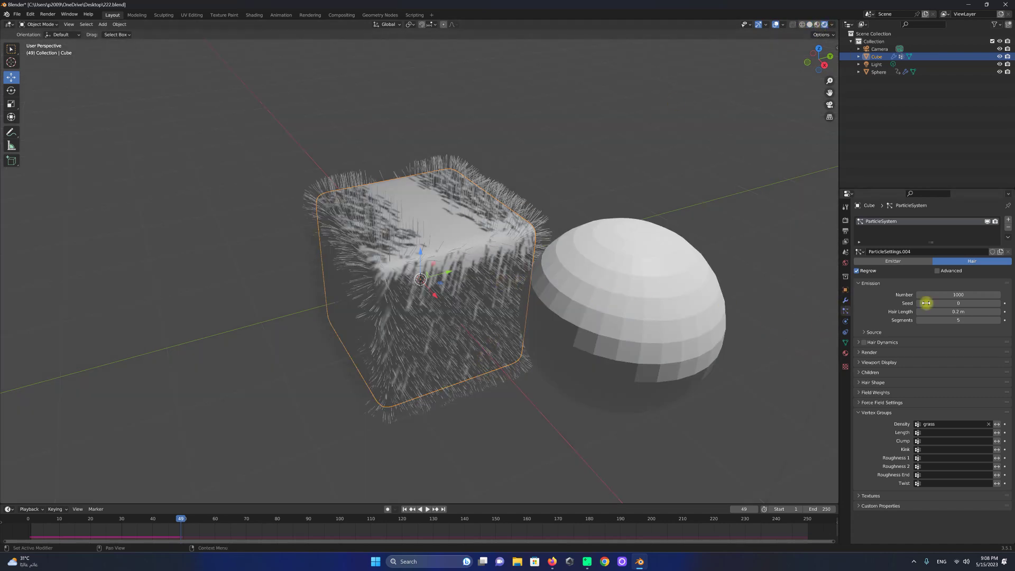
pyautogui.click(960, 294)
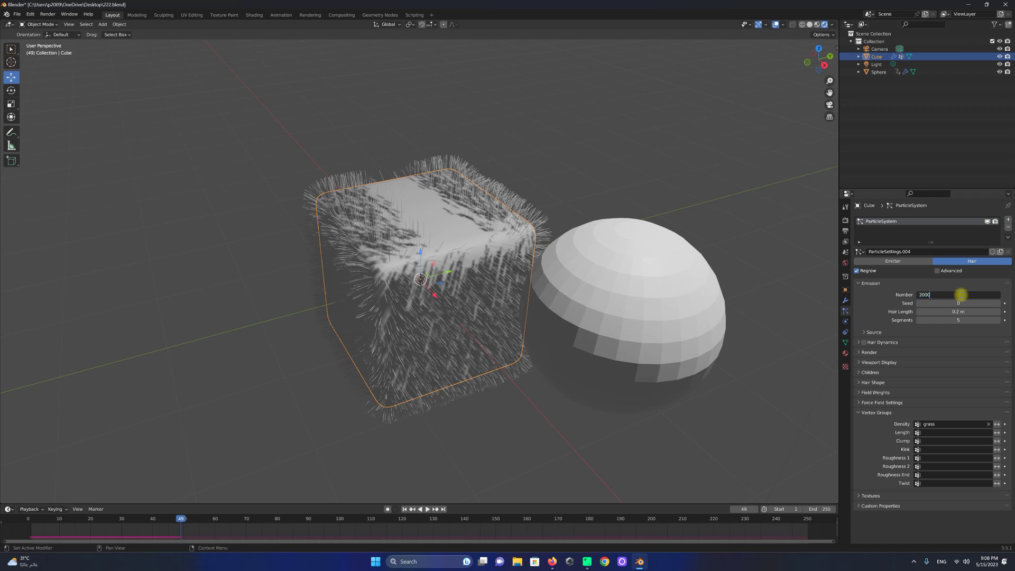
pyautogui.press('Return')
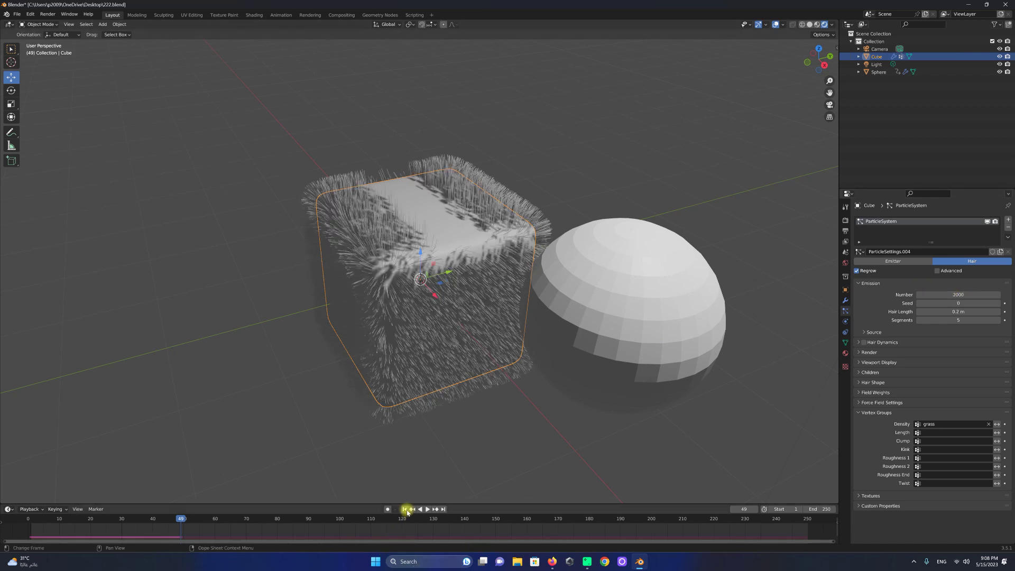
# Replay the animation to watch the sphere flatten the grass, stopping at frame 62.
pyautogui.click(405, 509)
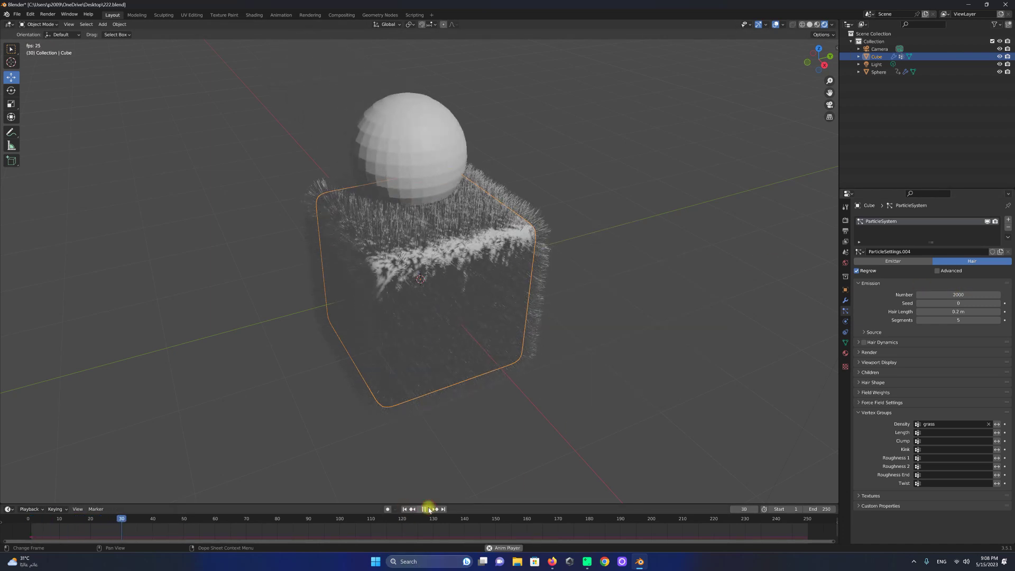
pyautogui.click(427, 508)
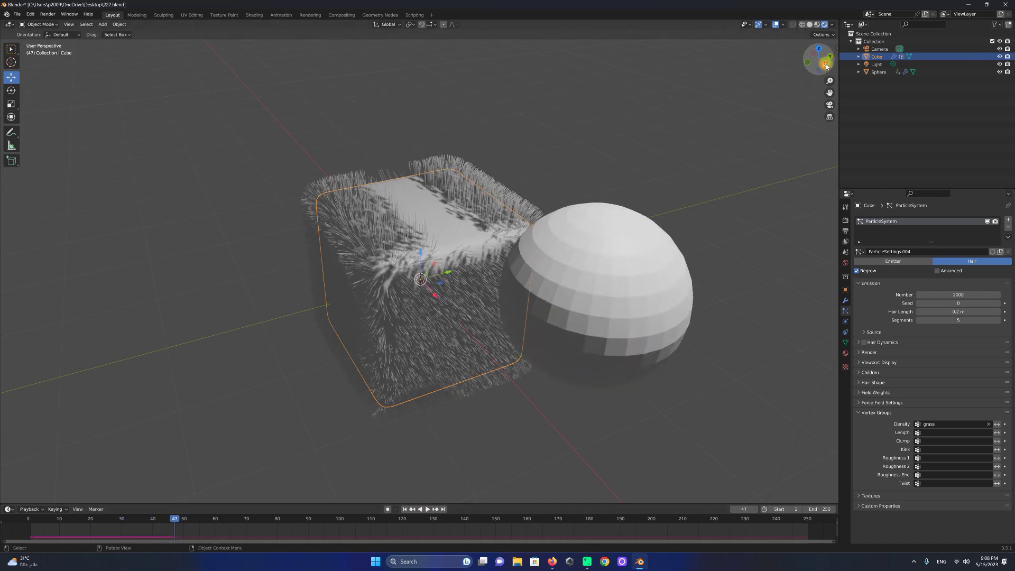
pyautogui.moveTo(818, 58); pyautogui.dragTo(433, 243)
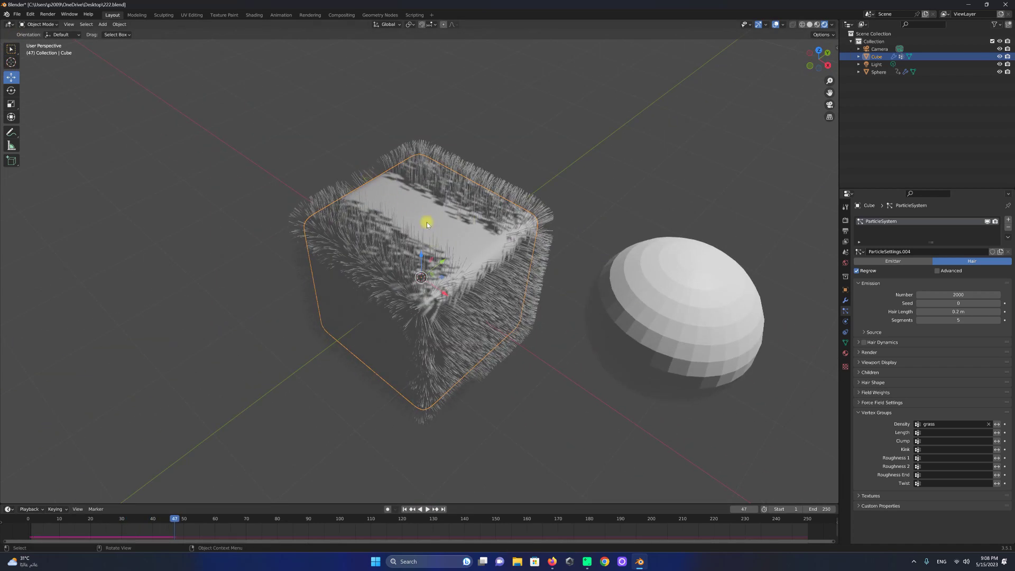
pyautogui.click(405, 508)
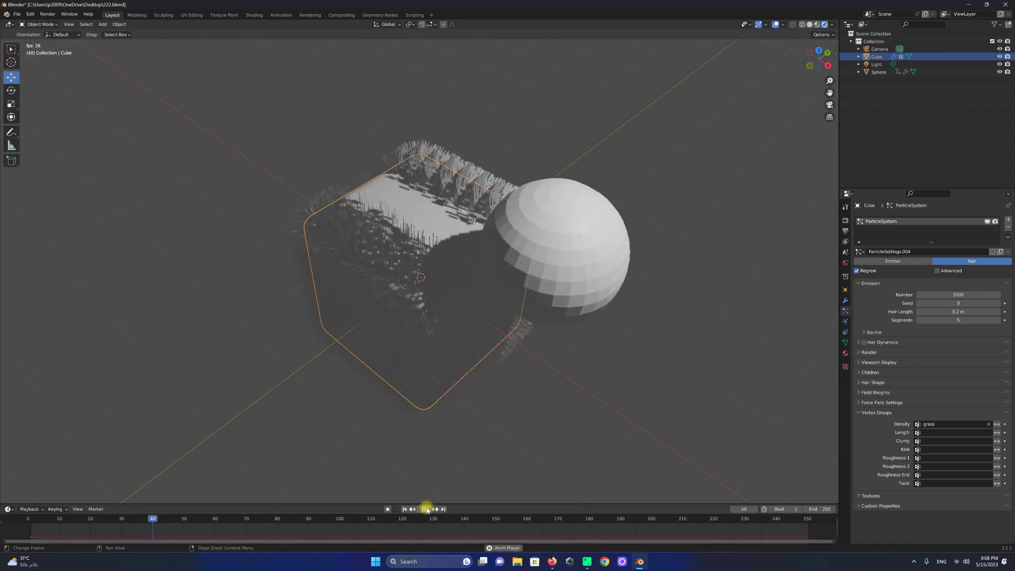
pyautogui.click(426, 509)
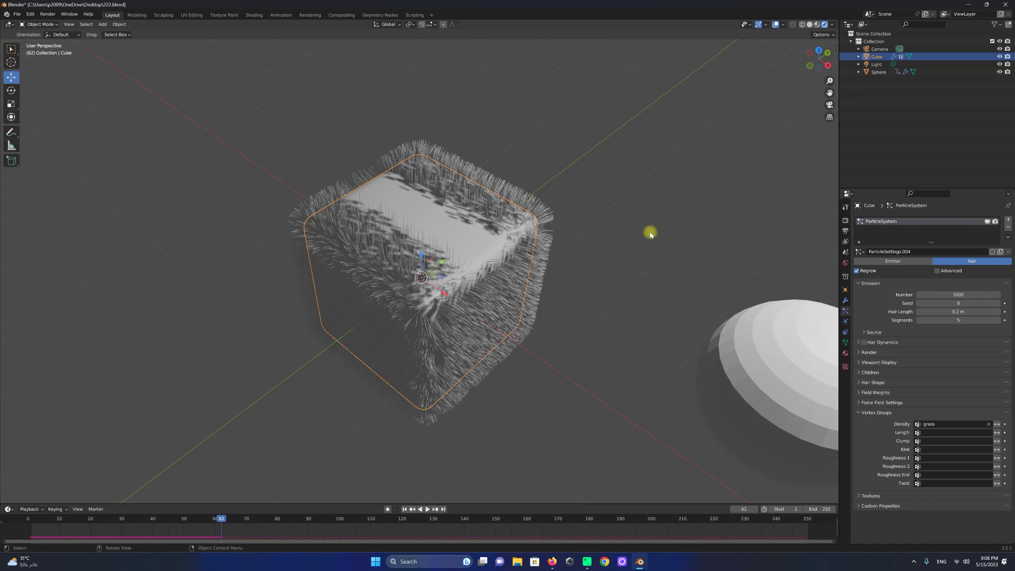
pyautogui.scroll(-2, 650, 234)
# Replay the animation, stop at frame 36 and render that frame.
pyautogui.click(404, 508)
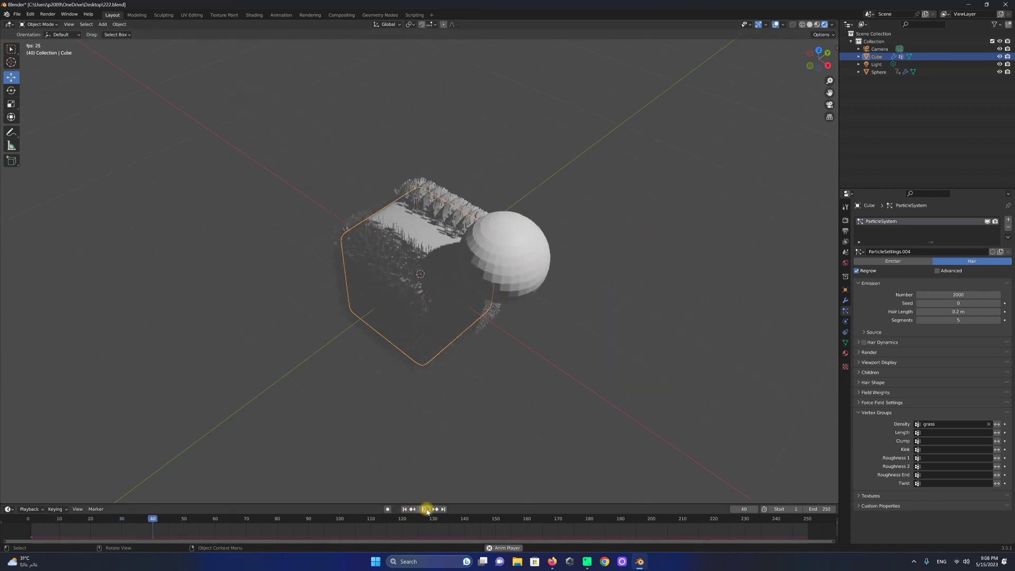
pyautogui.click(426, 509)
pyautogui.click(404, 509)
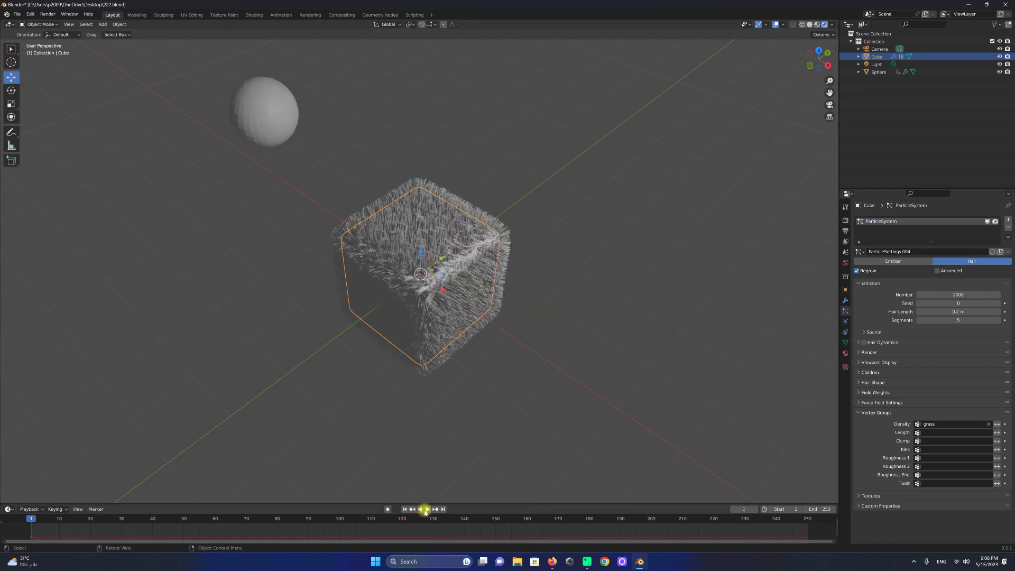
pyautogui.click(426, 509)
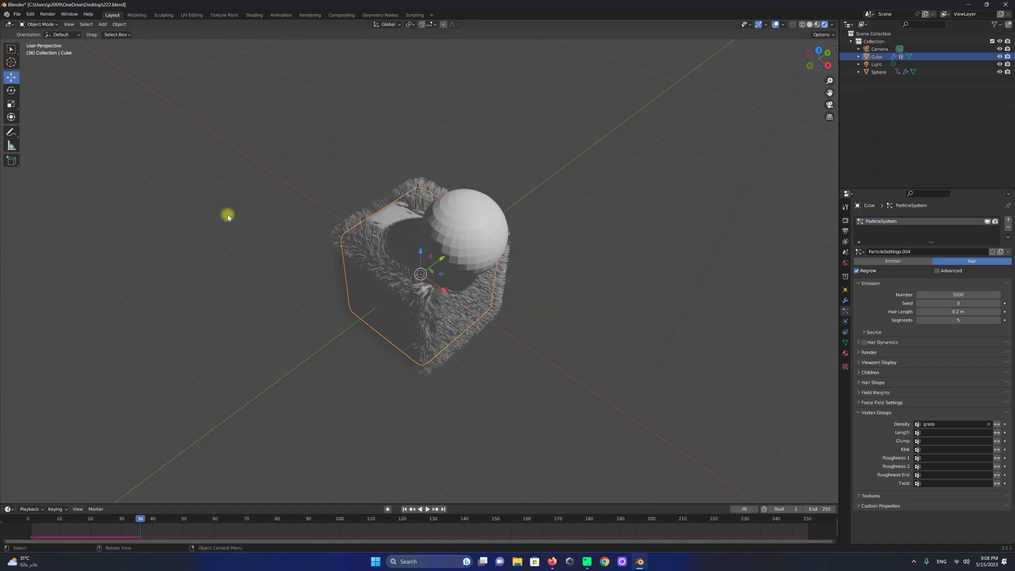
pyautogui.click(49, 14)
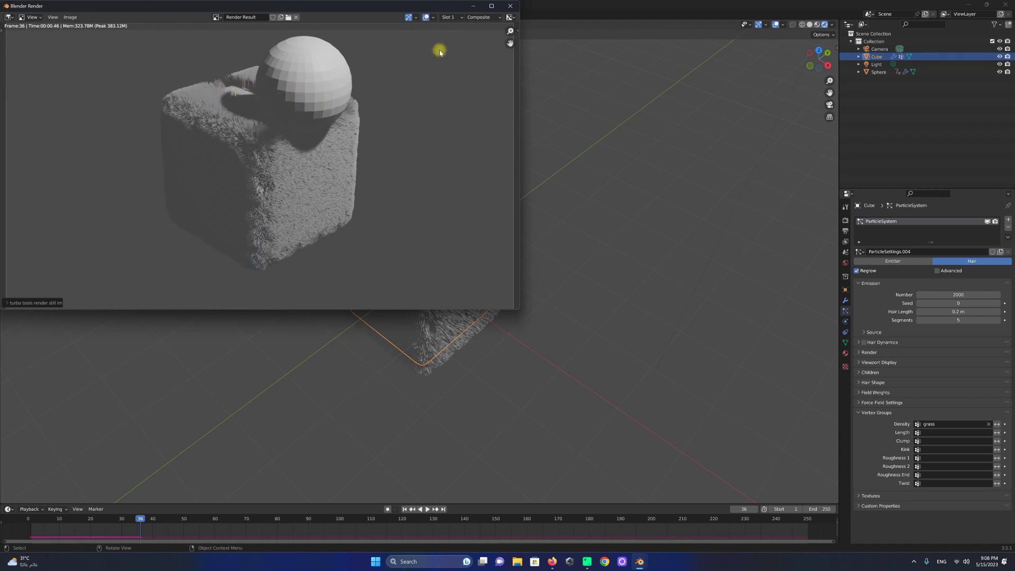
# Render frame 52 to check the cleared strip, then close the render window.
pyautogui.click(511, 6)
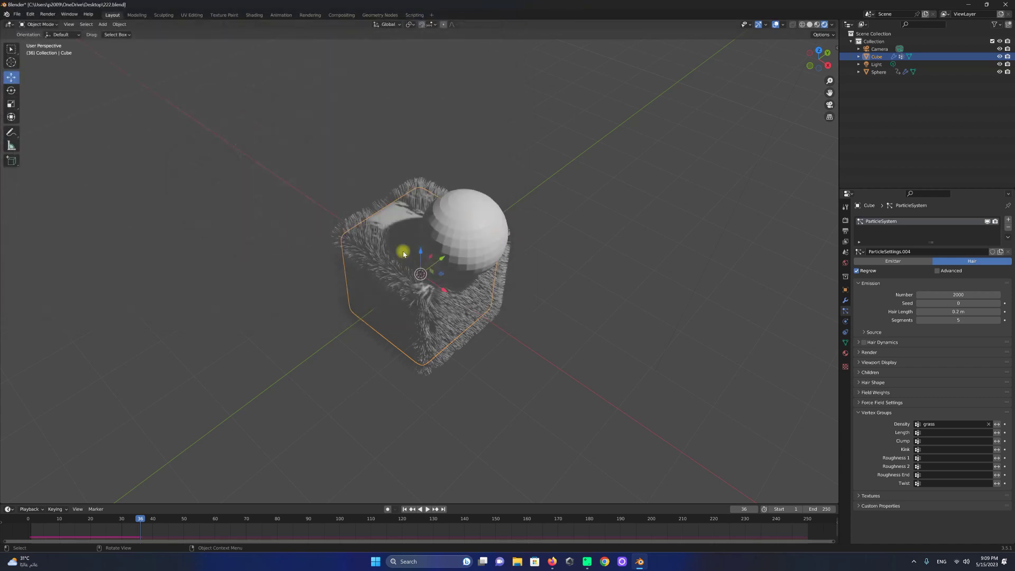
pyautogui.click(426, 509)
pyautogui.click(47, 14)
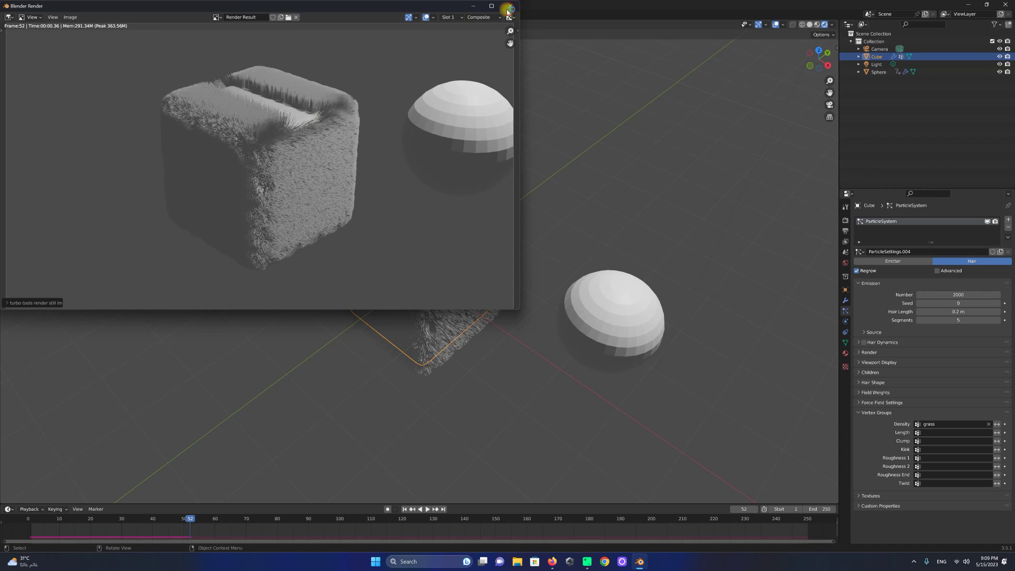
pyautogui.click(511, 6)
# Bring up File > Save As, then cancel the dialog.
pyautogui.click(17, 15)
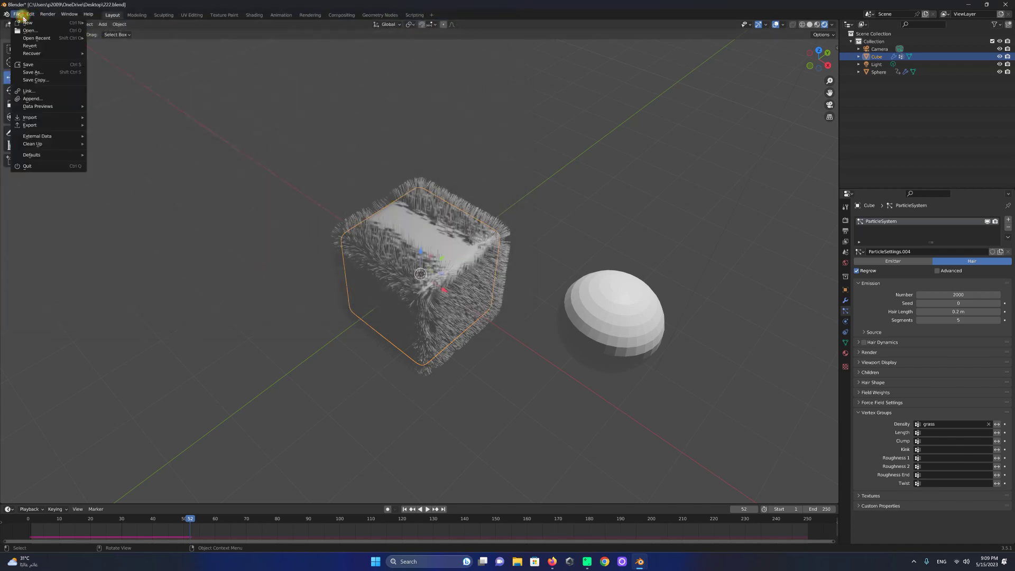
pyautogui.click(37, 72)
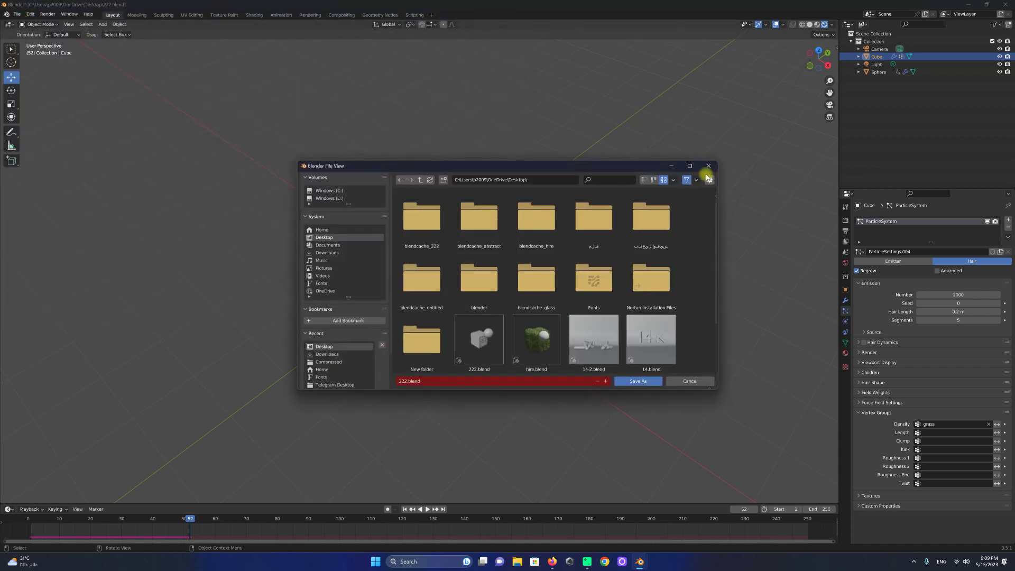
pyautogui.click(708, 166)
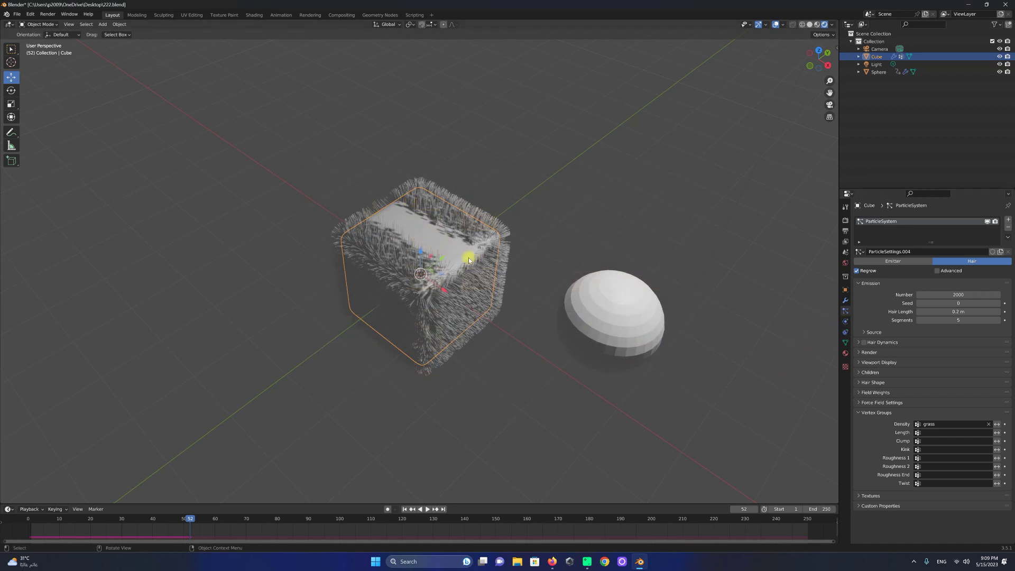
# Set the scene End frame to 60 and the Dynamic Paint canvas End frame to 60.
pyautogui.click(845, 332)
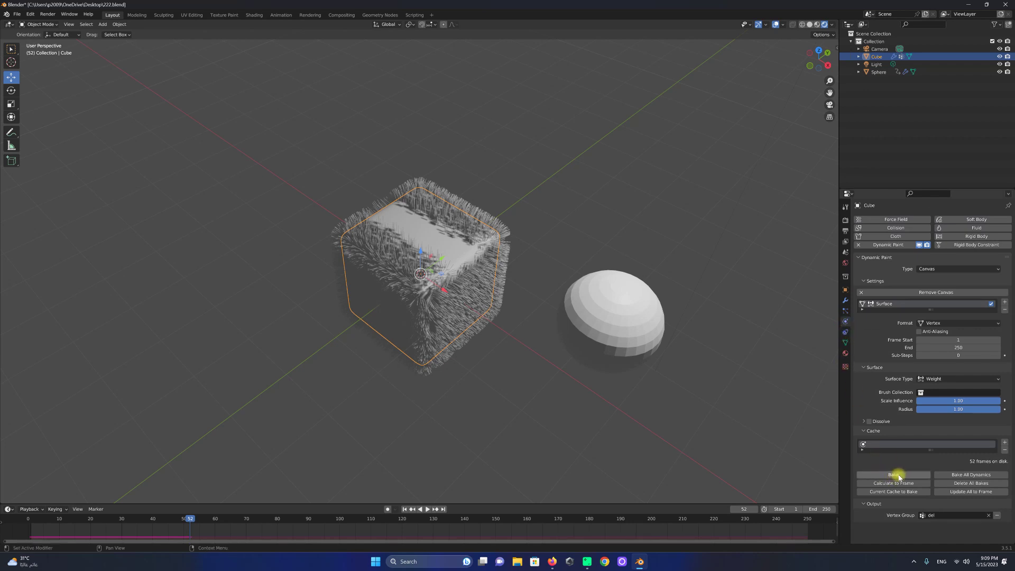
pyautogui.press('space')
pyautogui.press('space')
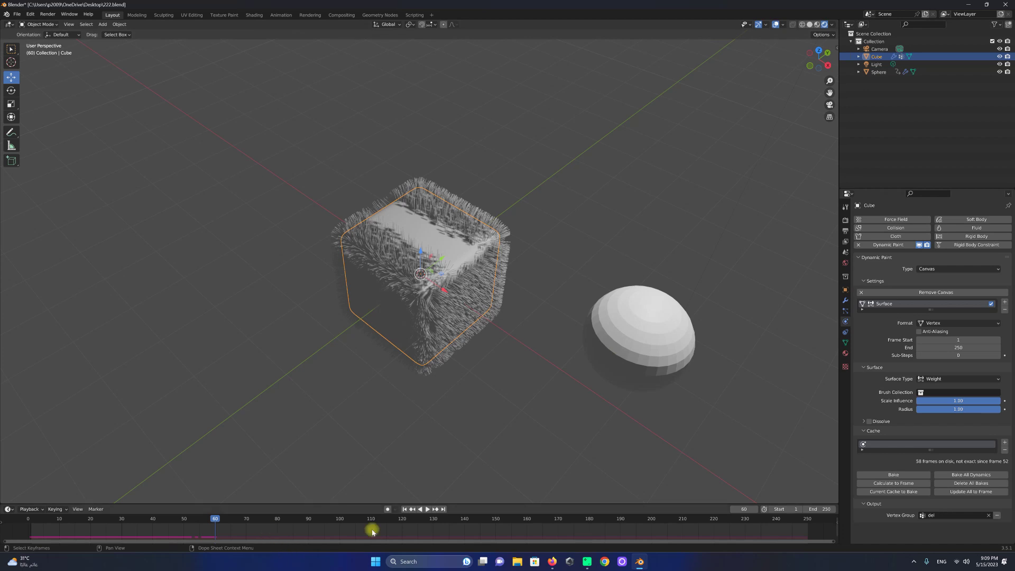
pyautogui.click(826, 509)
pyautogui.press('Return')
pyautogui.click(947, 347)
pyautogui.write('60')
pyautogui.press('Return')
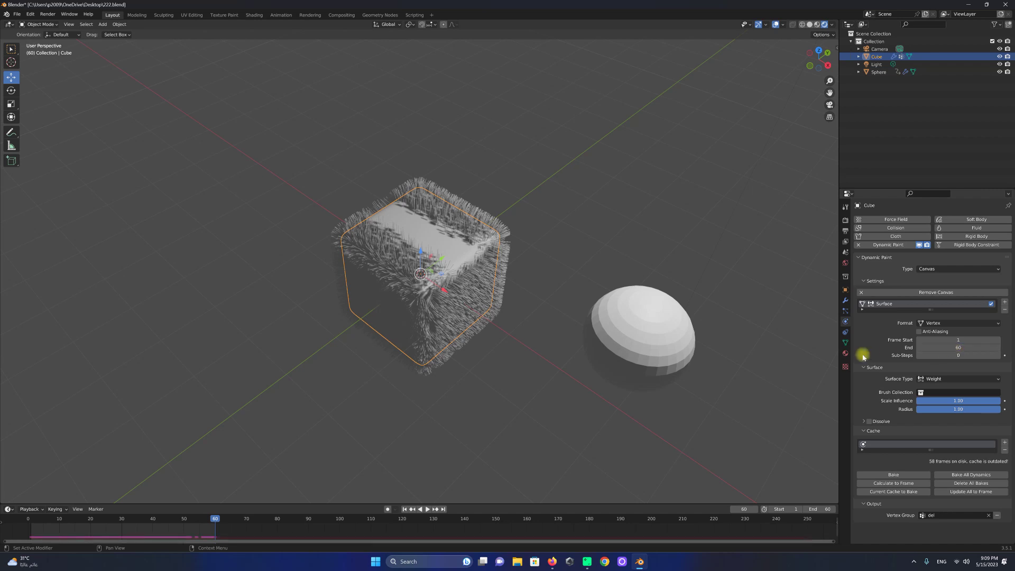
# Bake the Dynamic Paint cache for 60 frames and replay from the first frame.
pyautogui.moveTo(214, 522); pyautogui.dragTo(202, 522)
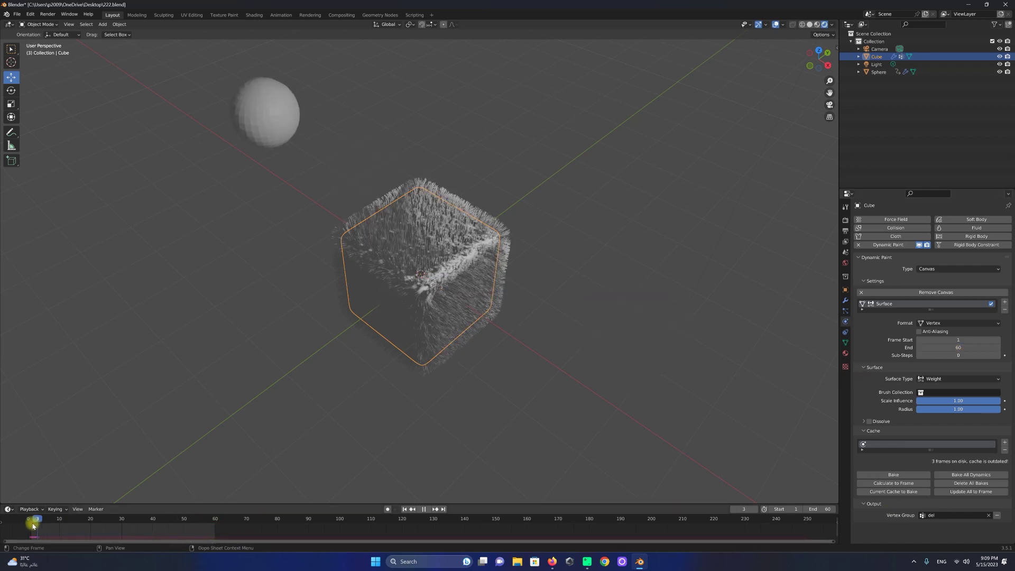
pyautogui.click(891, 475)
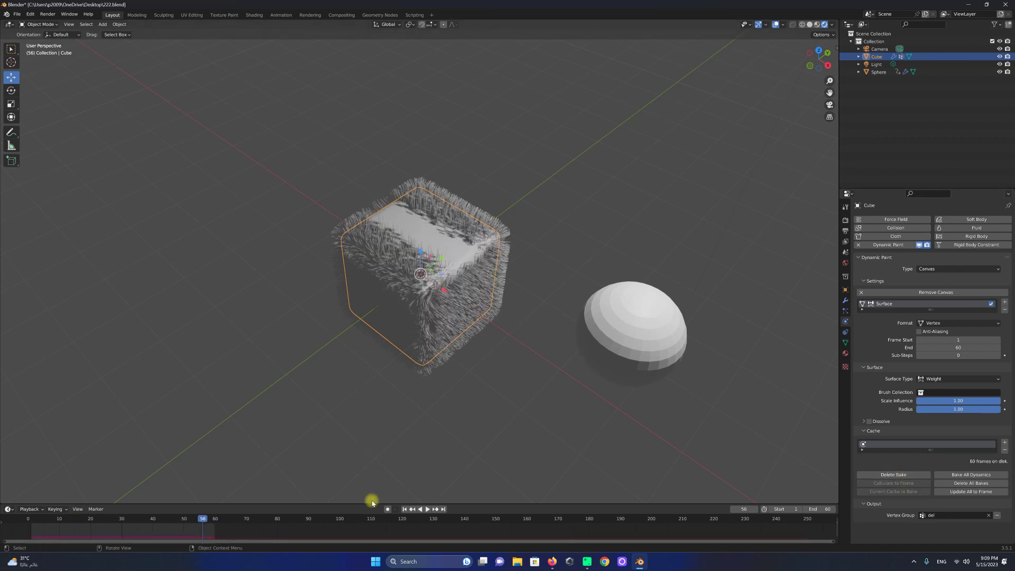
pyautogui.click(404, 509)
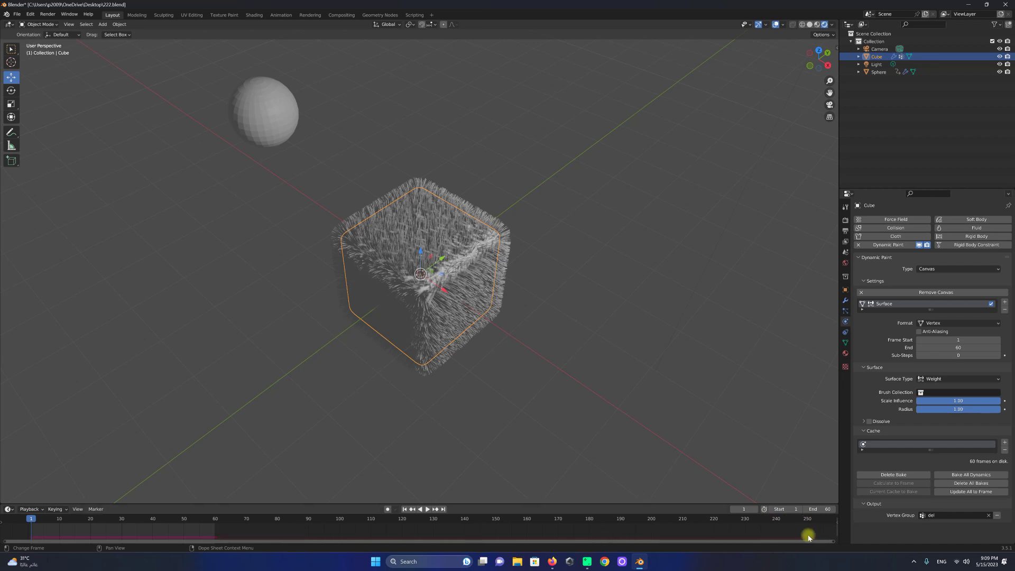
pyautogui.click(427, 508)
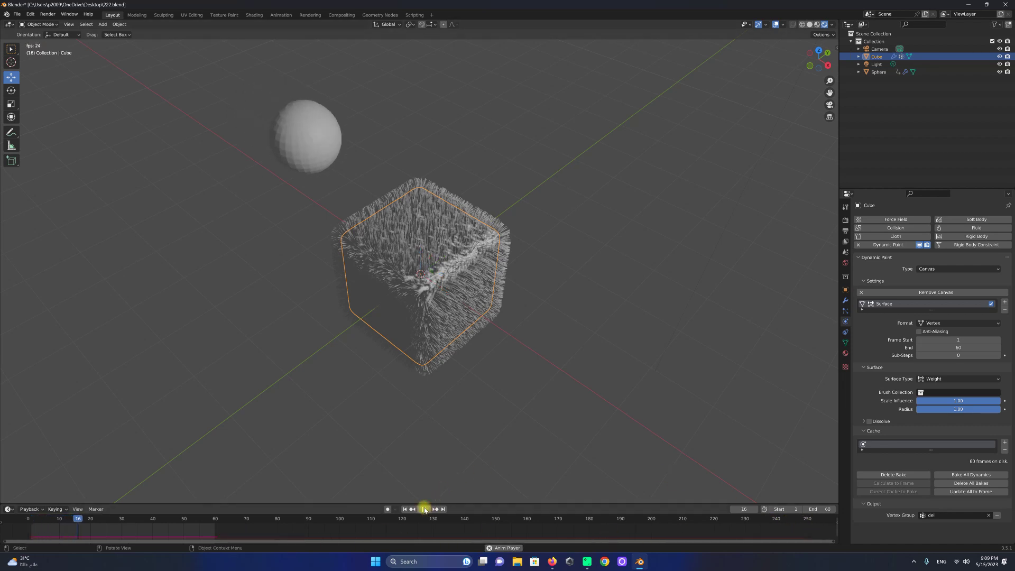
# Render frame 47 to check the cleared strip, then switch to the Shading workspace.
pyautogui.click(424, 509)
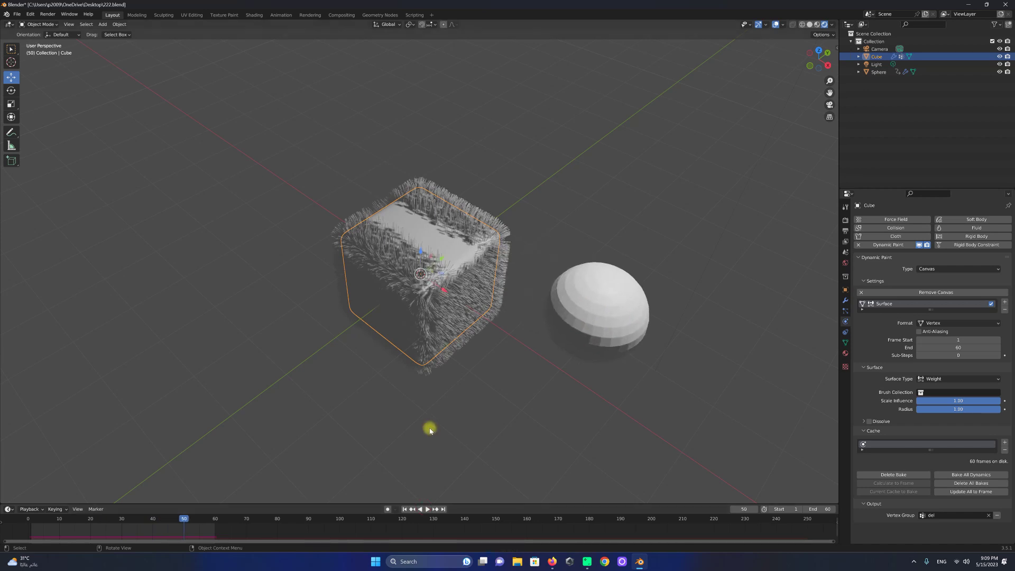
pyautogui.click(427, 509)
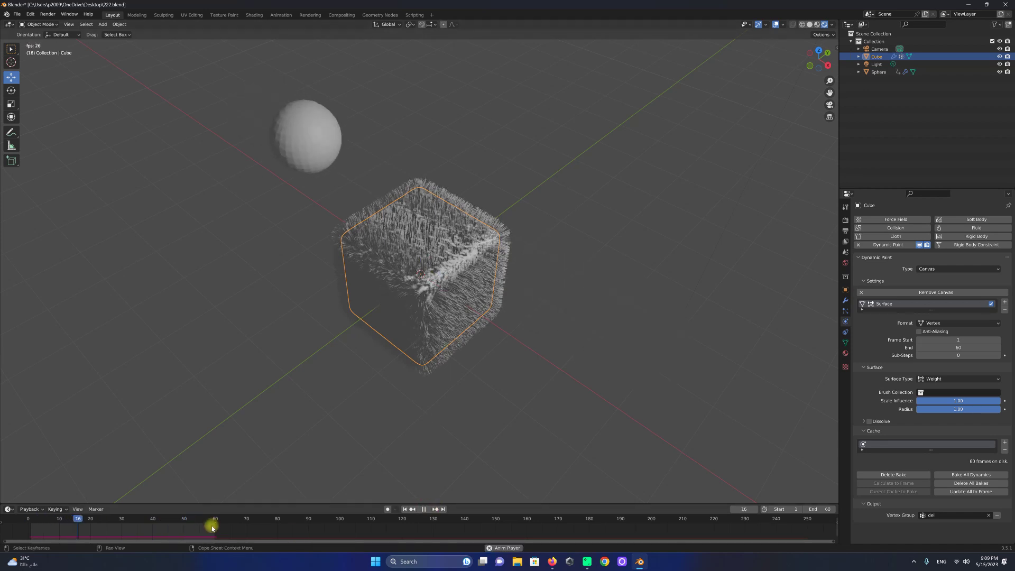
pyautogui.click(423, 509)
pyautogui.click(48, 14)
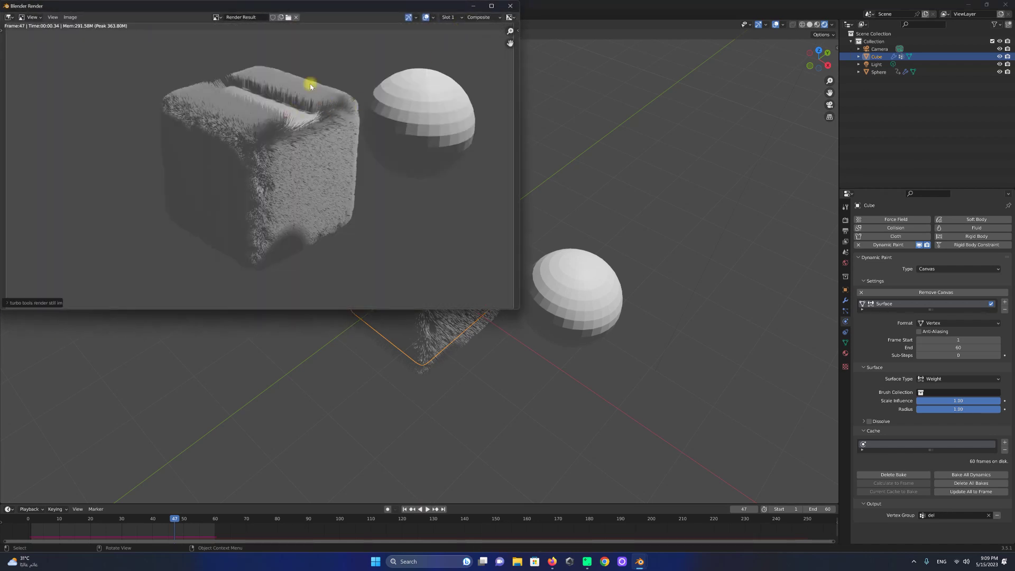
pyautogui.click(510, 6)
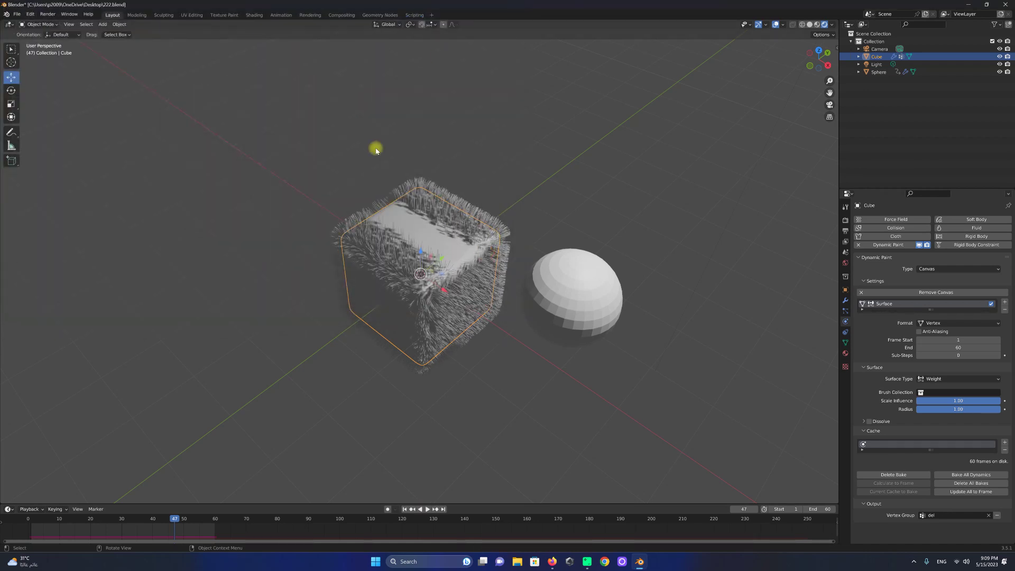
pyautogui.click(254, 14)
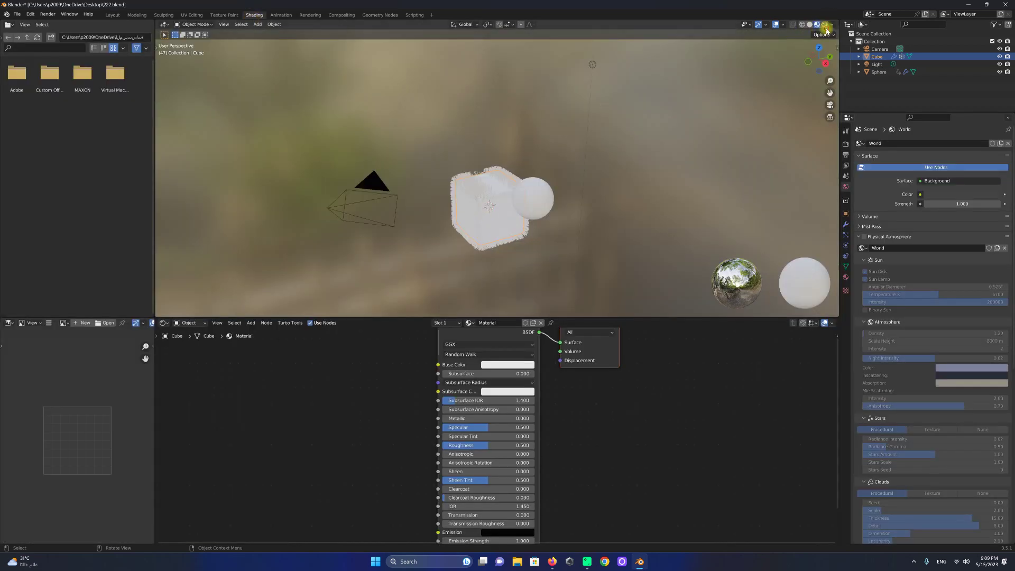
# Set the Shading workspace viewport to Rendered shading.
pyautogui.click(823, 25)
pyautogui.click(470, 204)
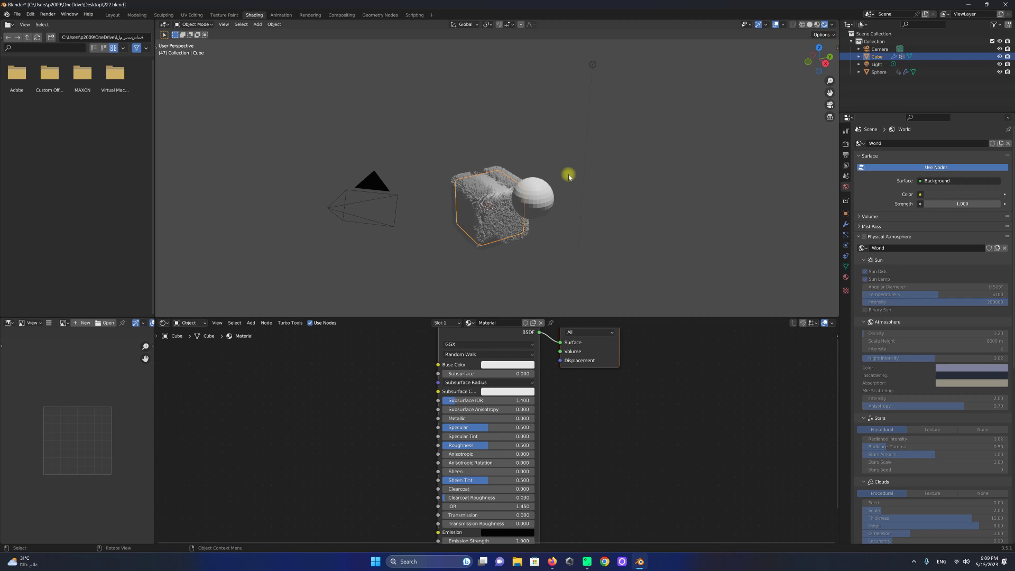
pyautogui.scroll(-2, 486, 391)
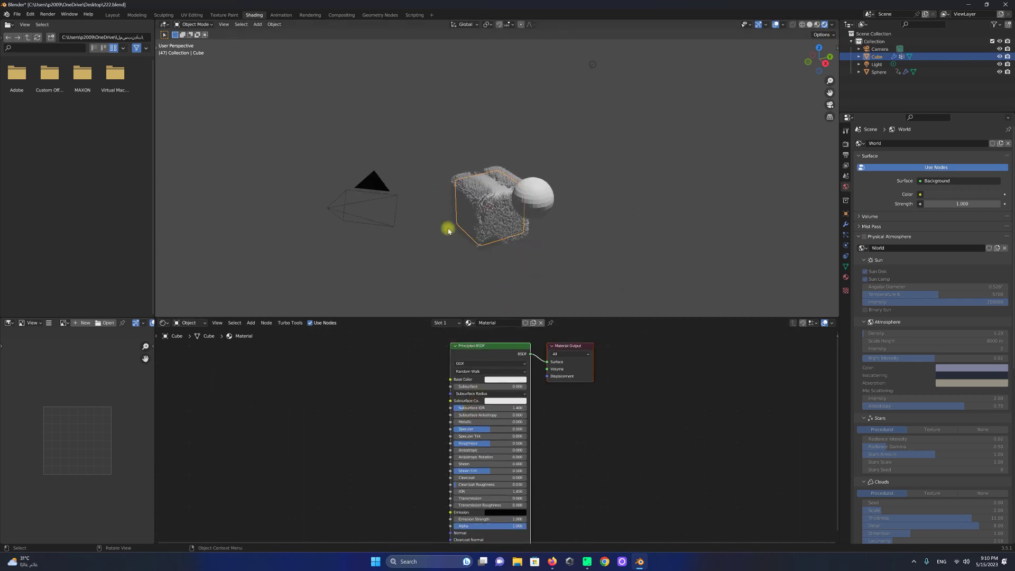
pyautogui.scroll(3, 448, 230)
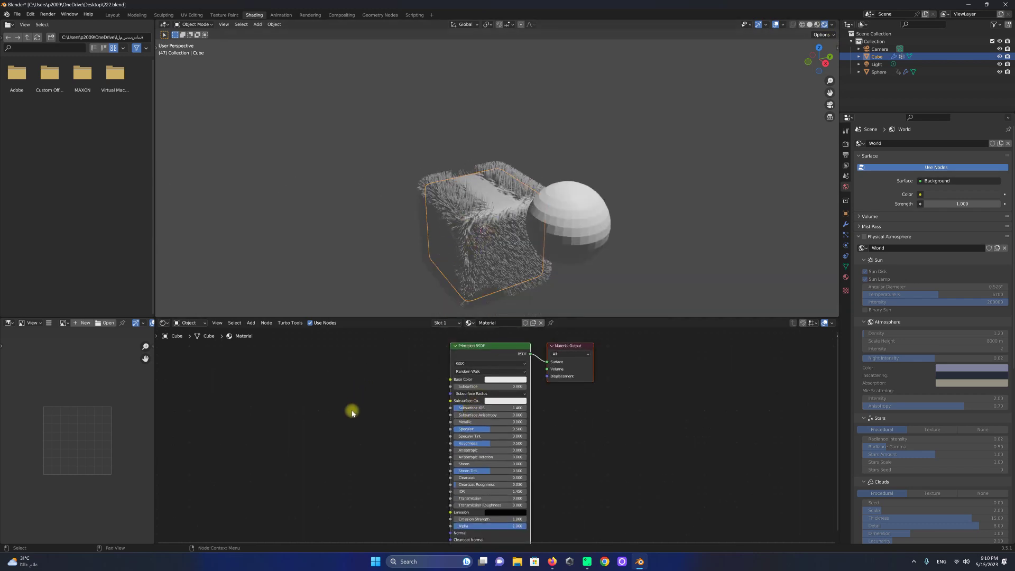
pyautogui.scroll(-1, 352, 410)
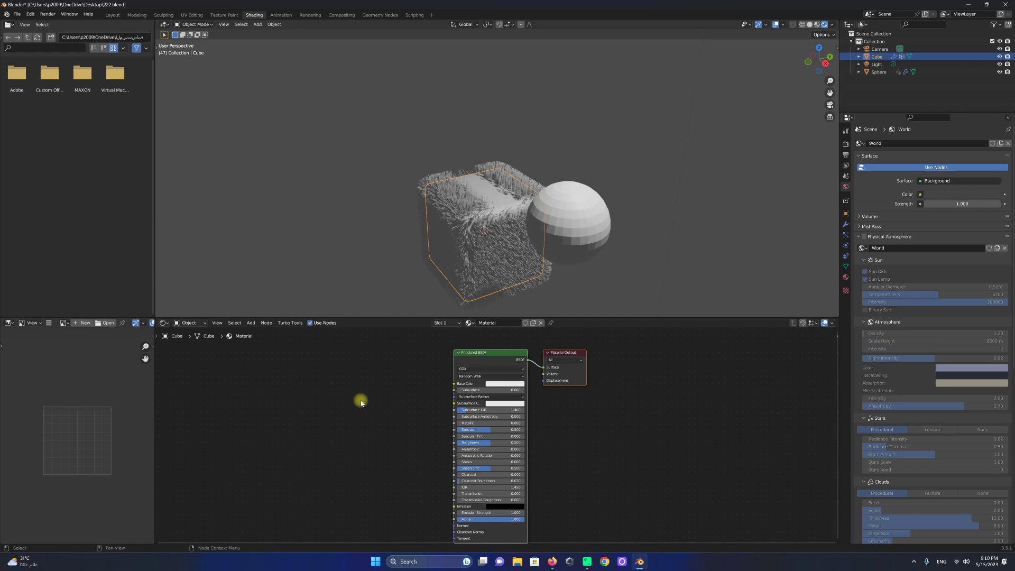
# Add a Mapping node and an Image Texture node before the Principled BSDF.
pyautogui.hotkey('shift', 'a')
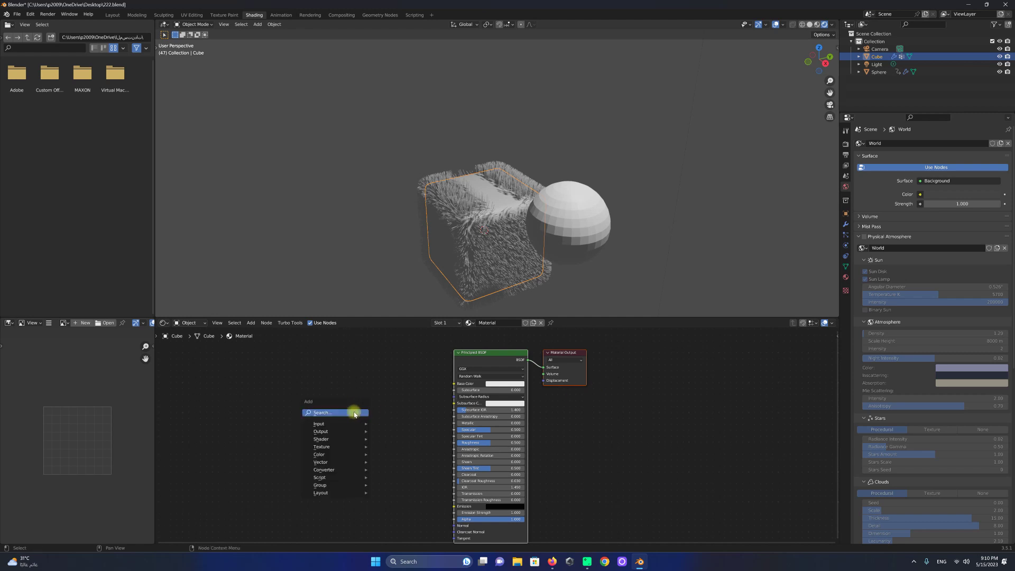
pyautogui.click(338, 413)
pyautogui.write('mapp')
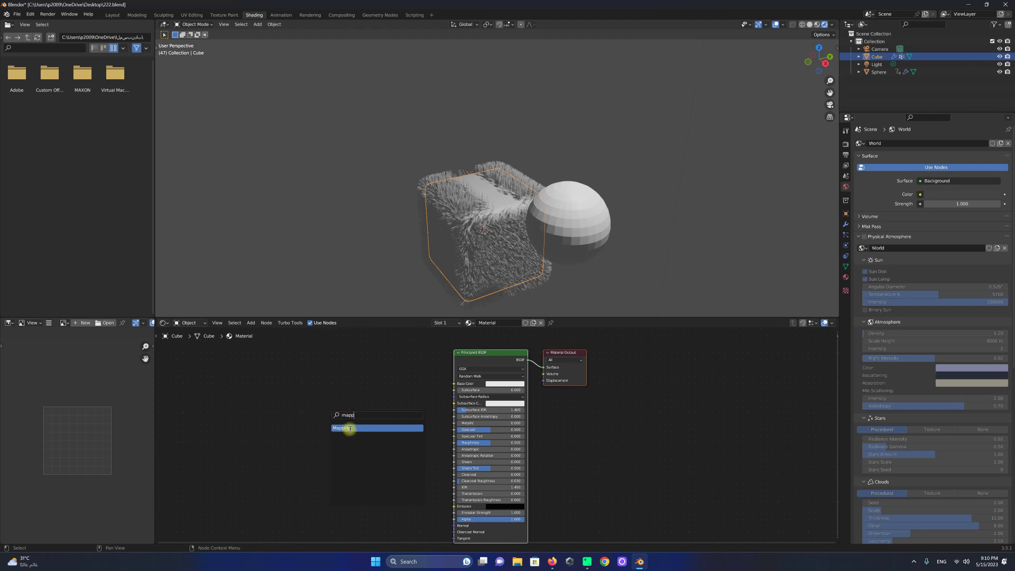
pyautogui.click(350, 428)
pyautogui.click(307, 397)
pyautogui.hotkey('shift', 'a')
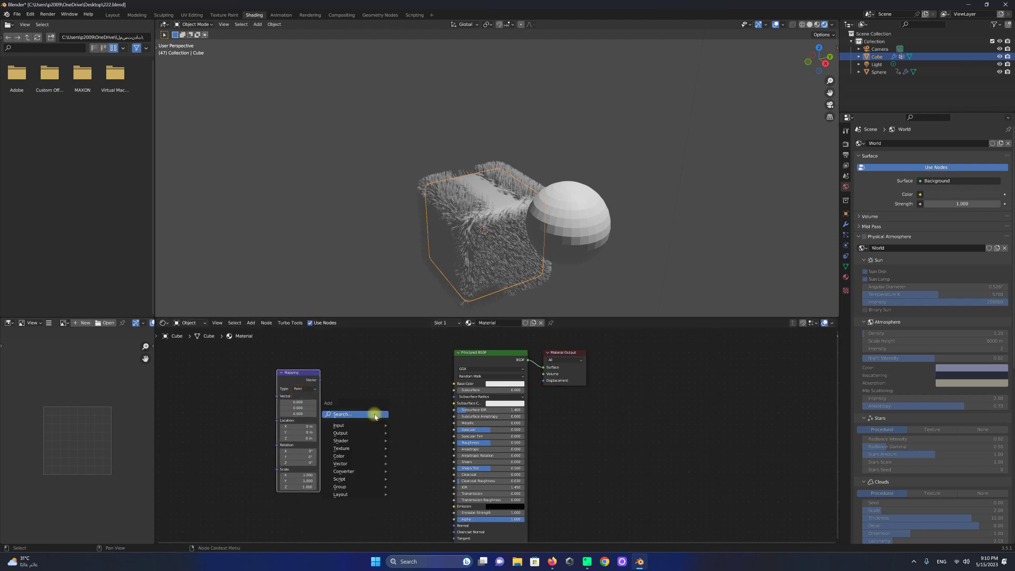
pyautogui.click(363, 414)
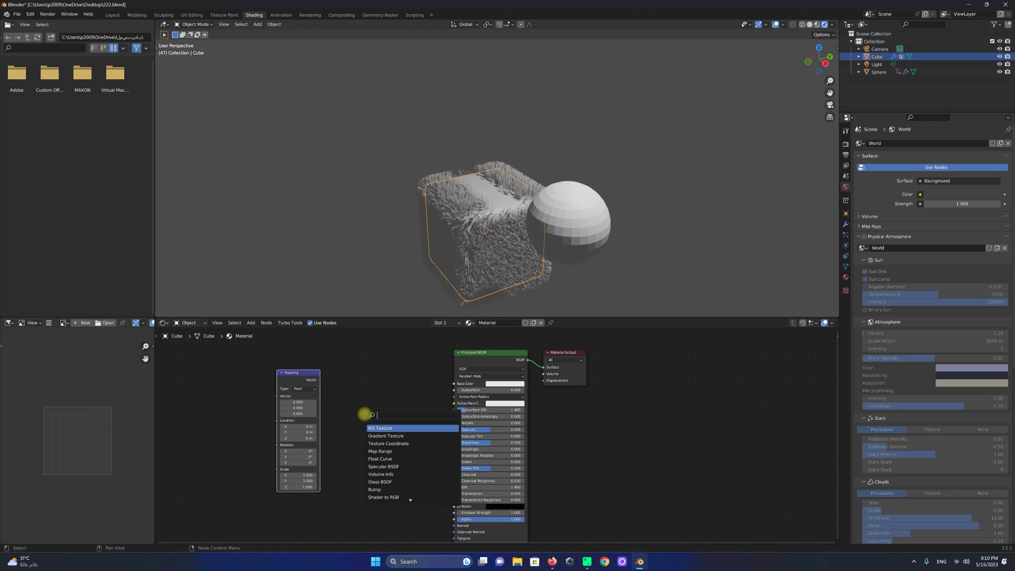
pyautogui.write('ima')
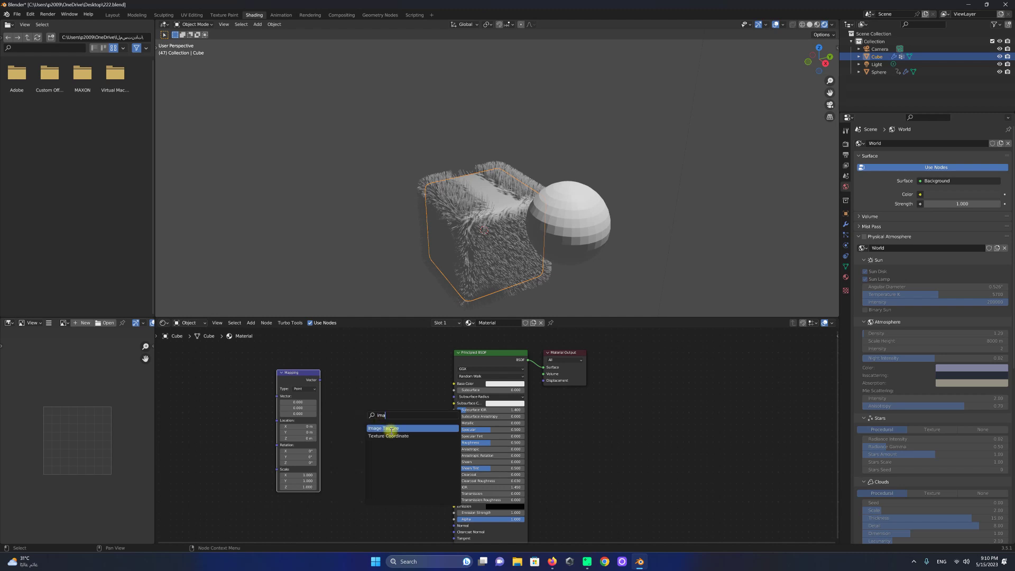
pyautogui.click(391, 428)
pyautogui.click(388, 415)
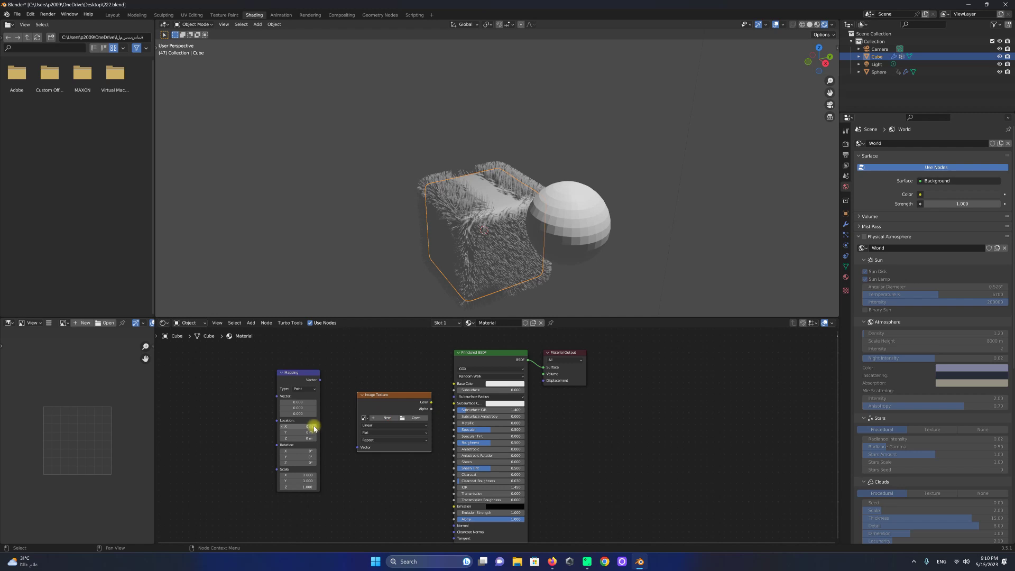
# Add a Value node and a Texture Coordinate node to the left of Mapping.
pyautogui.hotkey('shift', 'a')
pyautogui.click(316, 427)
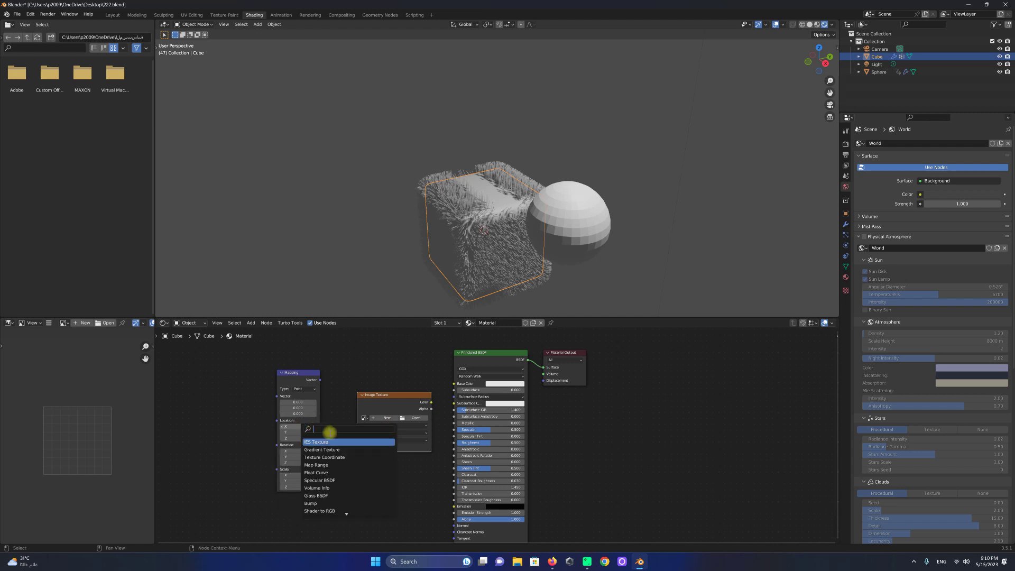
pyautogui.write('va')
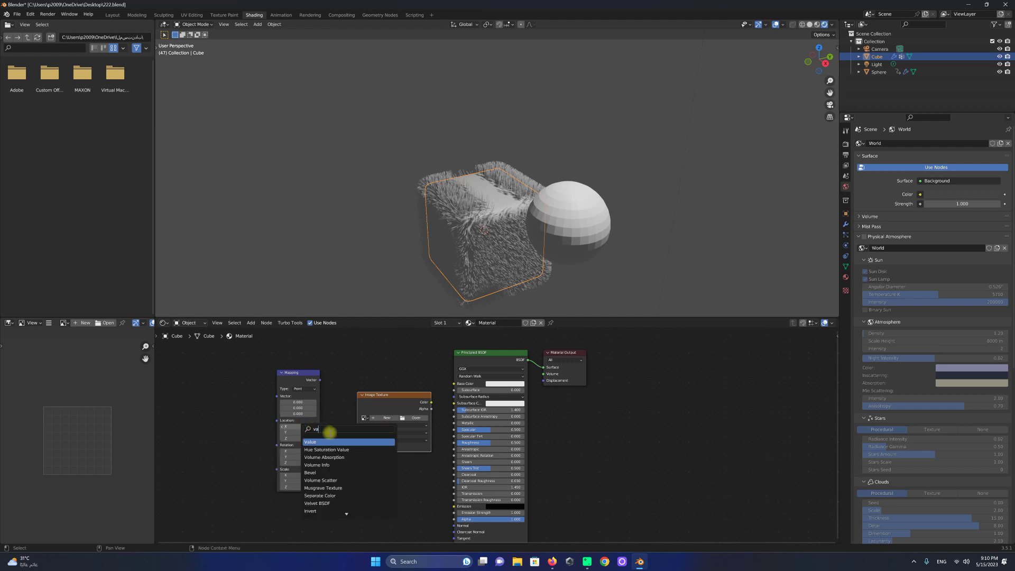
pyautogui.click(329, 442)
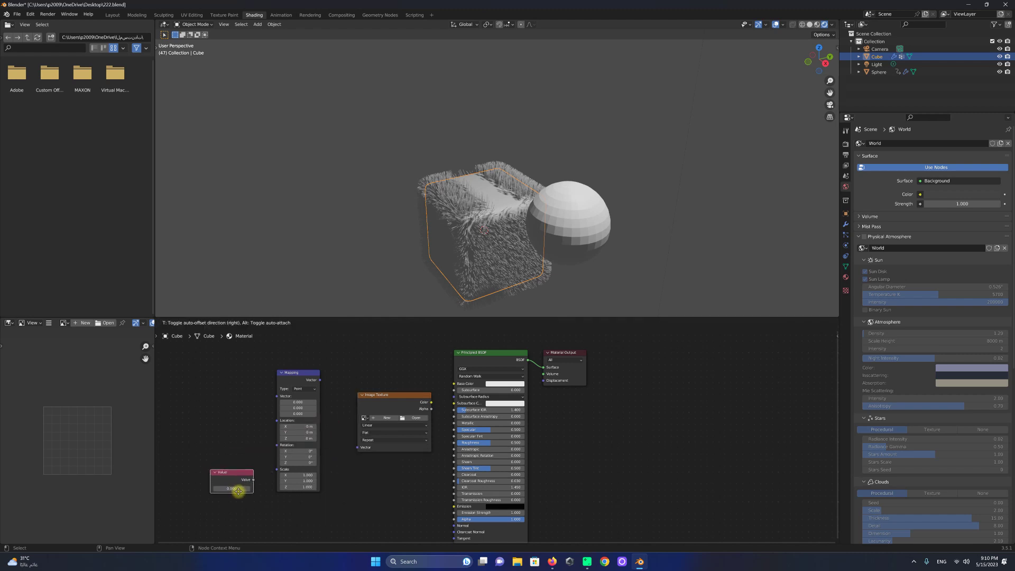
pyautogui.click(238, 486)
pyautogui.hotkey('shift', 'a')
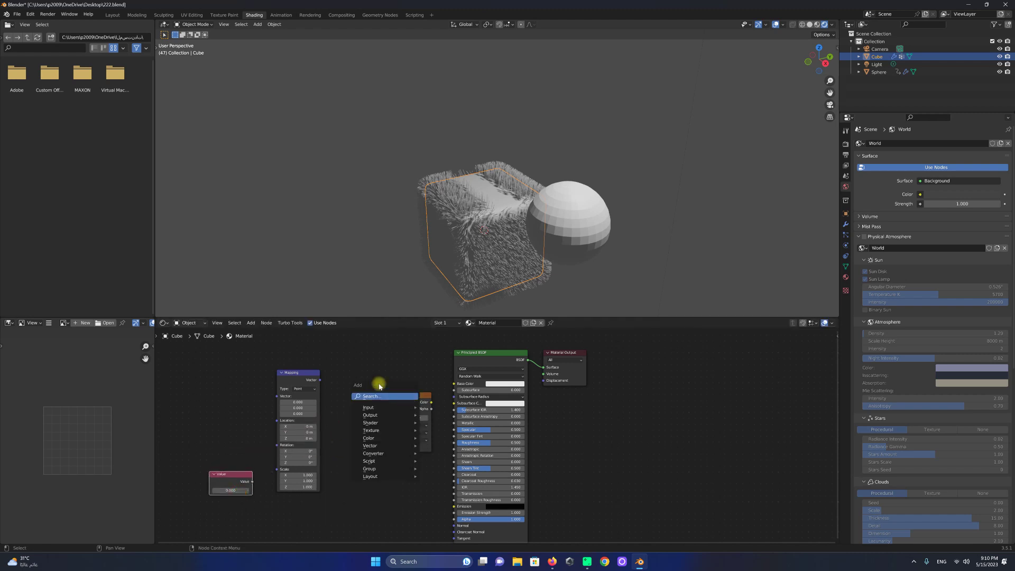
pyautogui.click(381, 397)
pyautogui.write('cord')
pyautogui.click(408, 412)
pyautogui.click(226, 399)
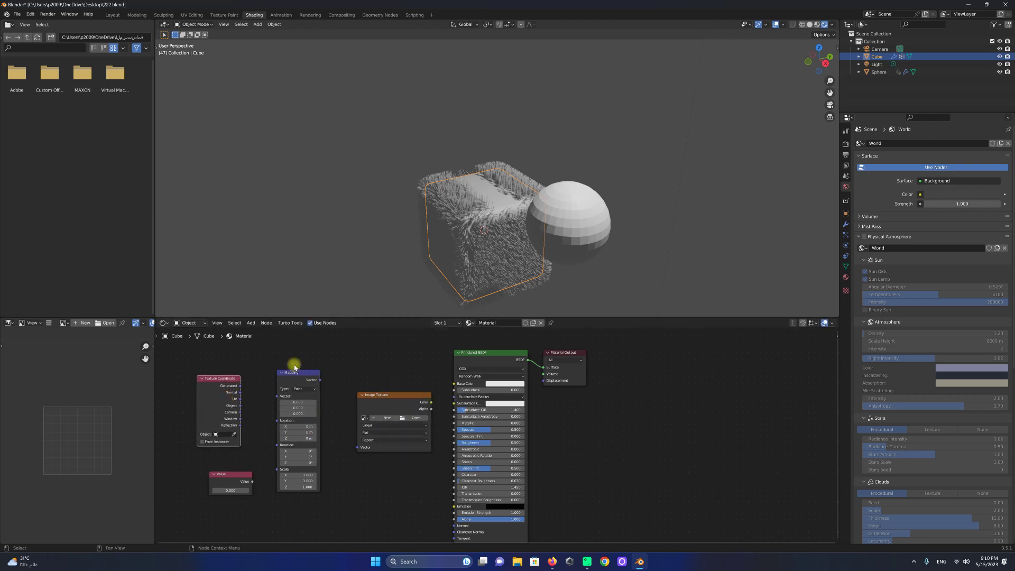
# Link UV to Mapping, Value to Mapping Scale, Mapping to Image Texture, Color to Base Color.
pyautogui.moveTo(239, 402)
pyautogui.mouseDown()
pyautogui.moveTo(260, 412)
pyautogui.moveTo(275, 396)
pyautogui.mouseUp()
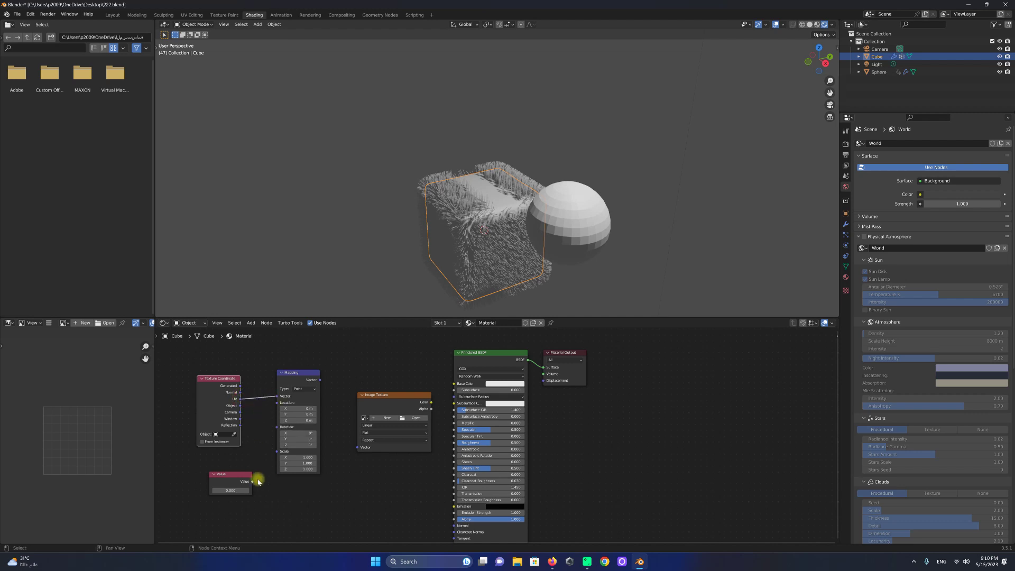
pyautogui.moveTo(252, 481); pyautogui.dragTo(267, 464)
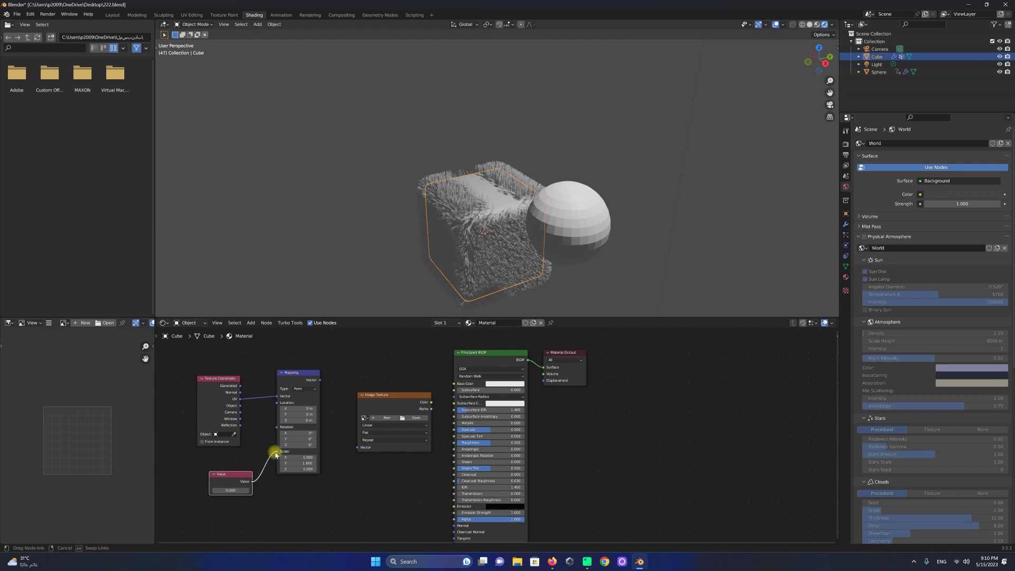
pyautogui.moveTo(275, 453); pyautogui.dragTo(276, 451)
pyautogui.moveTo(319, 379); pyautogui.dragTo(357, 447)
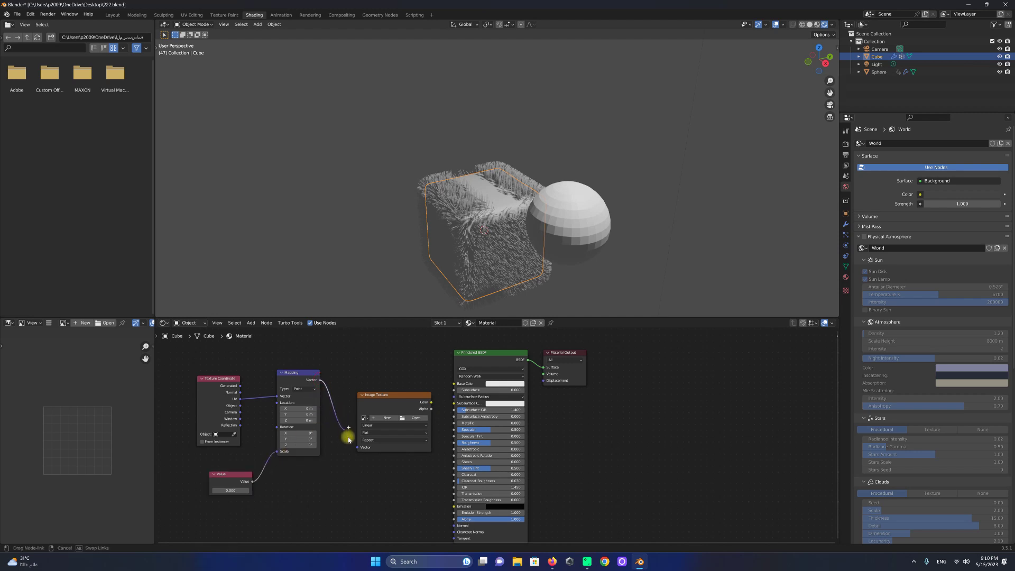
pyautogui.moveTo(431, 402); pyautogui.dragTo(453, 384)
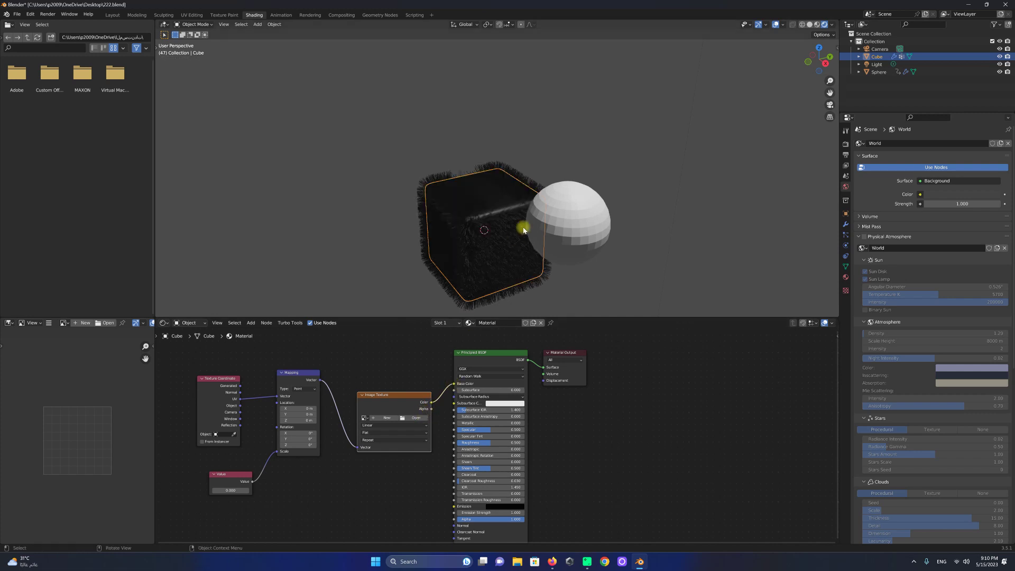
# Load the green grass texture JPG from Downloads into the Image Texture node.
pyautogui.click(414, 418)
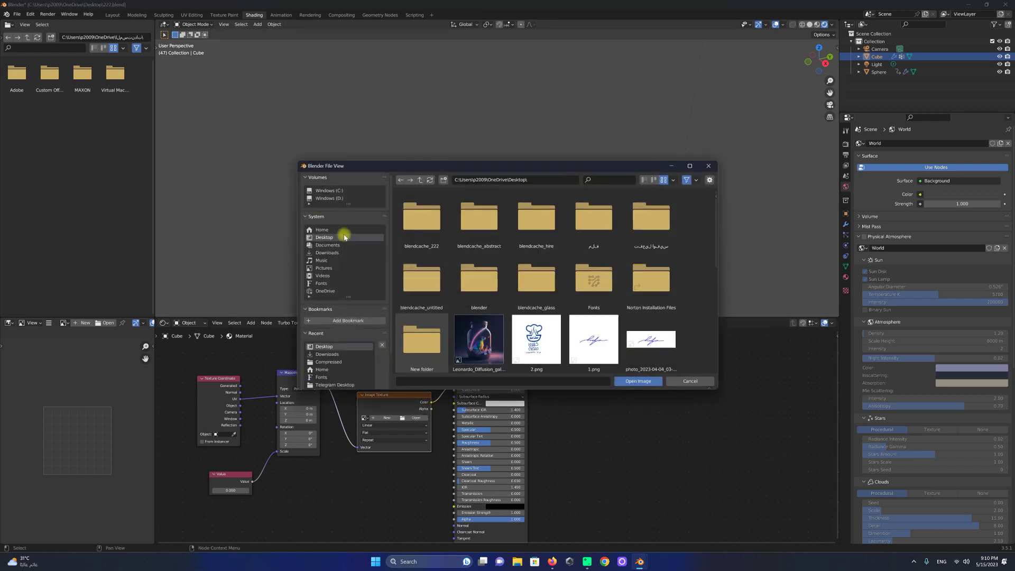
pyautogui.click(334, 253)
pyautogui.scroll(-1, 582, 333)
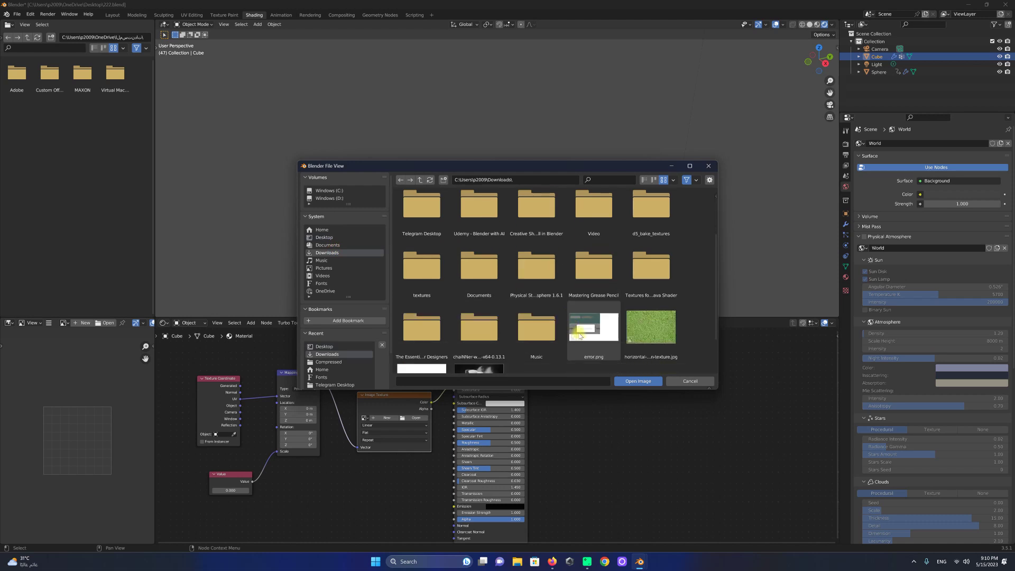
pyautogui.doubleClick(650, 324)
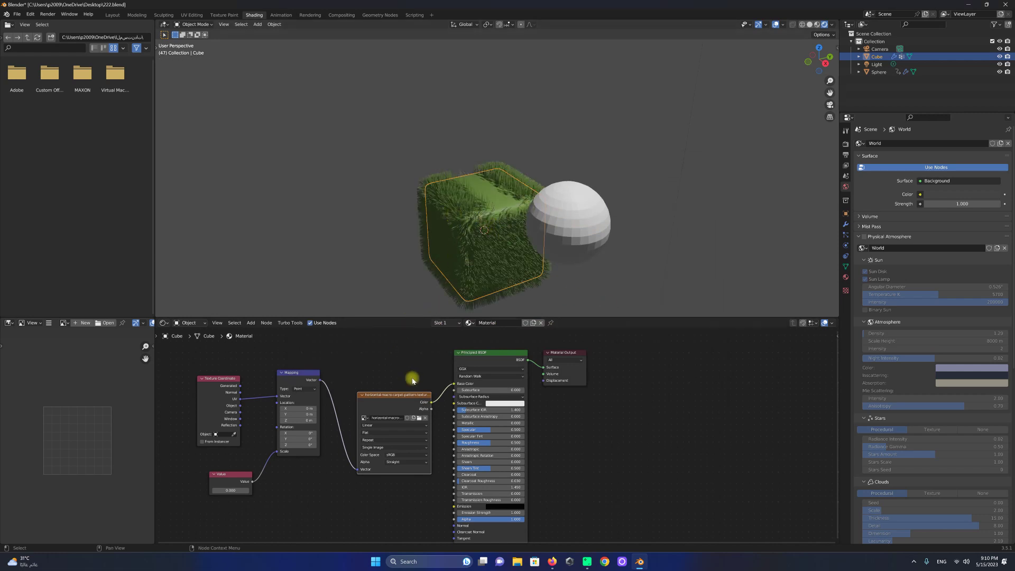
pyautogui.scroll(1, 311, 471)
# Set the Value node texture scale to 6 to tile the grass image.
pyautogui.moveTo(185, 500); pyautogui.dragTo(460, 227)
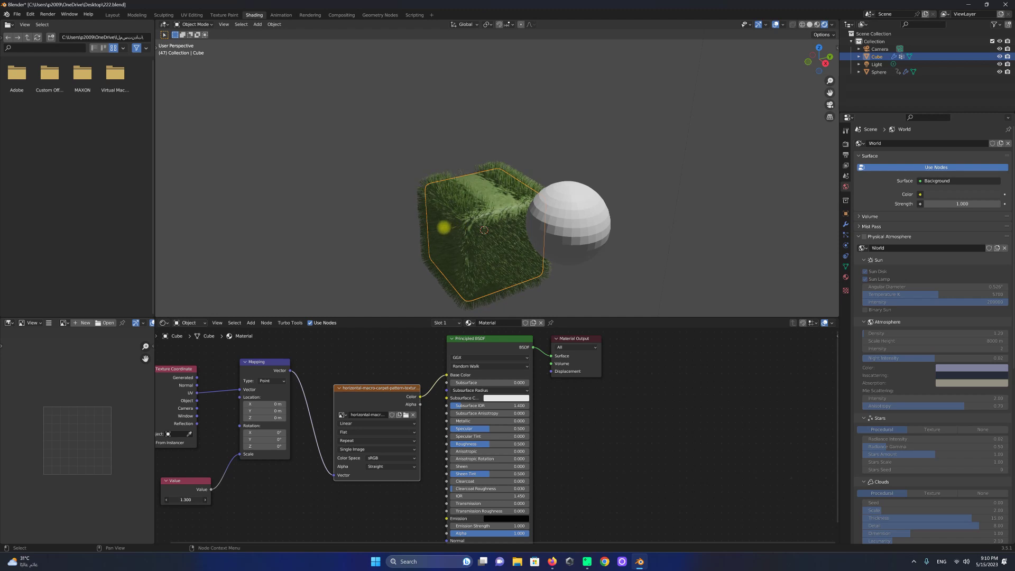
pyautogui.click(187, 500)
pyautogui.write('0')
pyautogui.press('Return')
pyautogui.scroll(3, 522, 234)
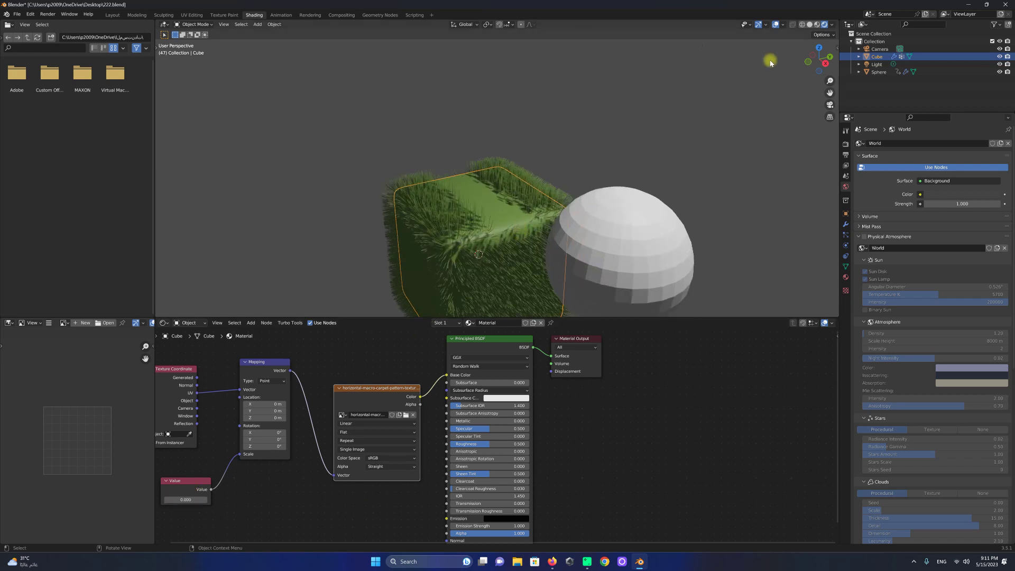
pyautogui.moveTo(818, 59); pyautogui.dragTo(564, 191)
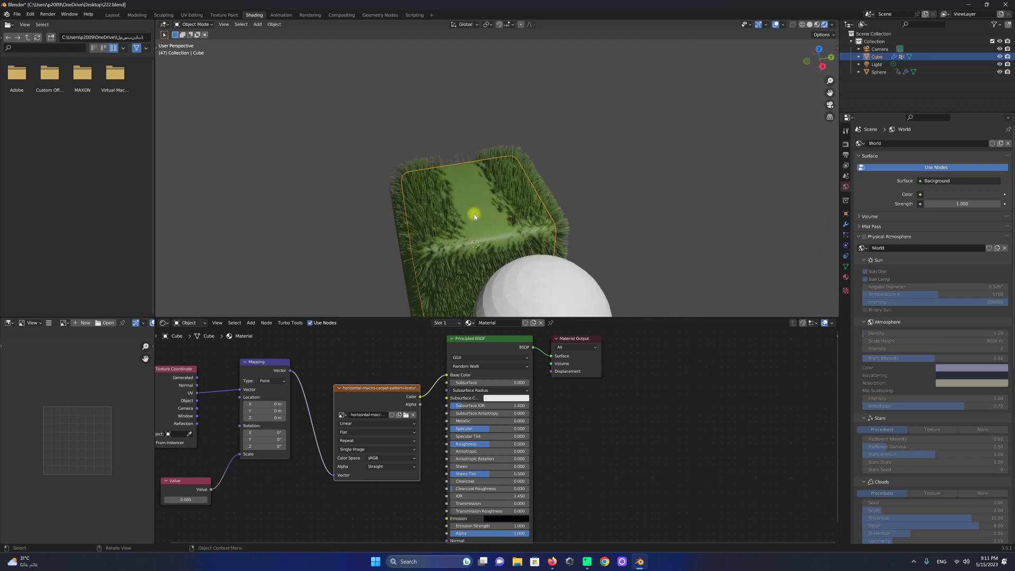
pyautogui.click(205, 500)
pyautogui.click(206, 500)
pyautogui.click(206, 499)
pyautogui.doubleClick(196, 499)
pyautogui.write('6')
pyautogui.press('Return')
# Lower Principled BSDF Specular to 0.255 and raise Roughness to 0.648, then view from the front.
pyautogui.moveTo(470, 169); pyautogui.dragTo(499, 204, button='middle')
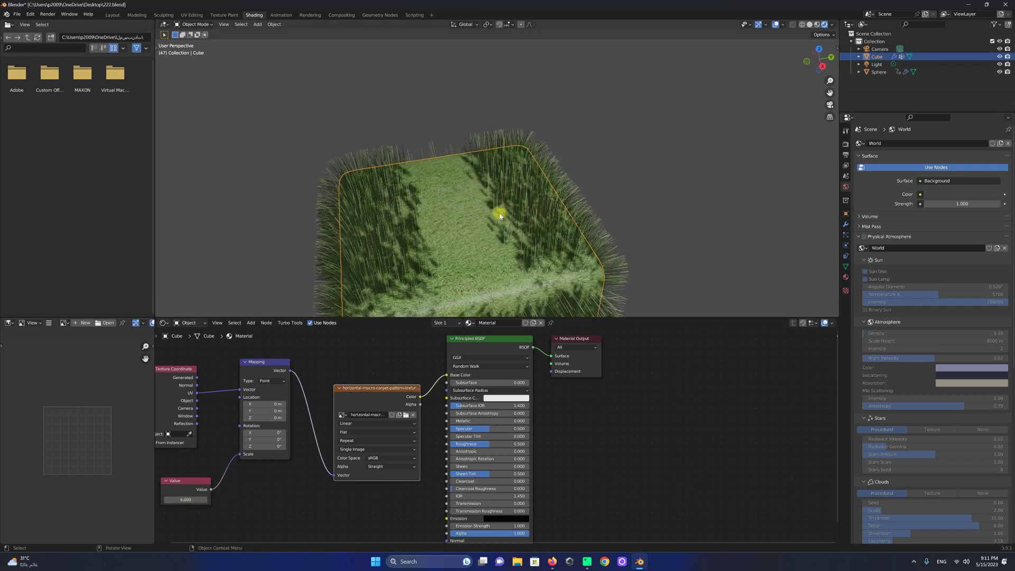
pyautogui.moveTo(461, 237); pyautogui.dragTo(455, 284, button='middle')
pyautogui.scroll(-3, 456, 283)
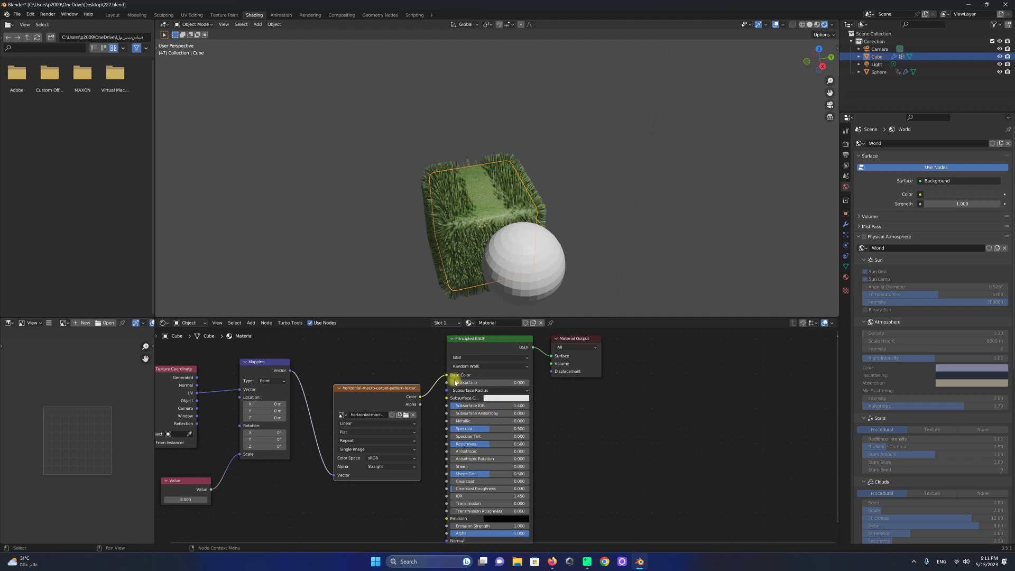
pyautogui.moveTo(481, 429); pyautogui.dragTo(460, 292)
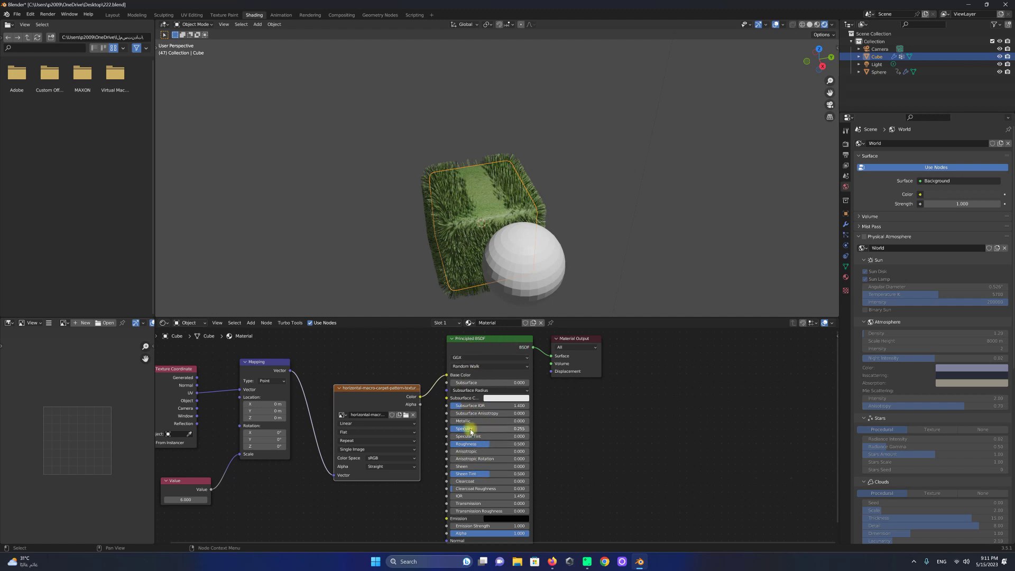
pyautogui.moveTo(487, 449); pyautogui.dragTo(494, 312)
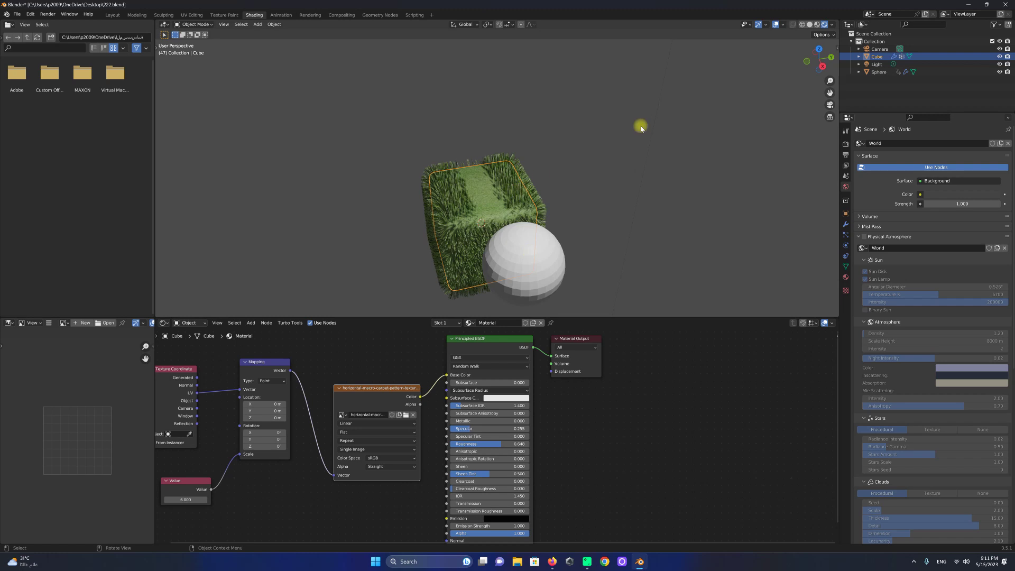
pyautogui.click(823, 72)
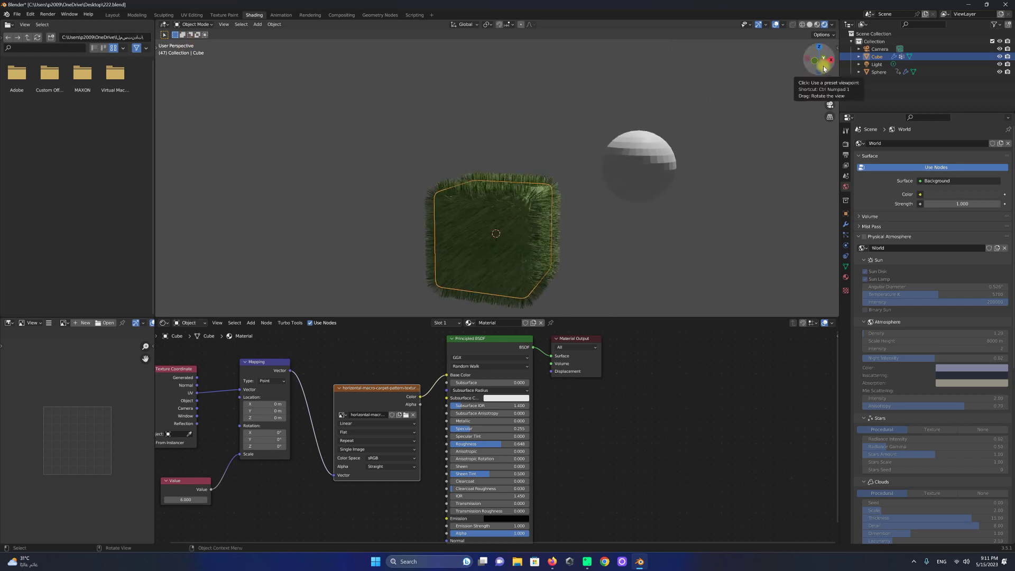
pyautogui.scroll(-2, 396, 455)
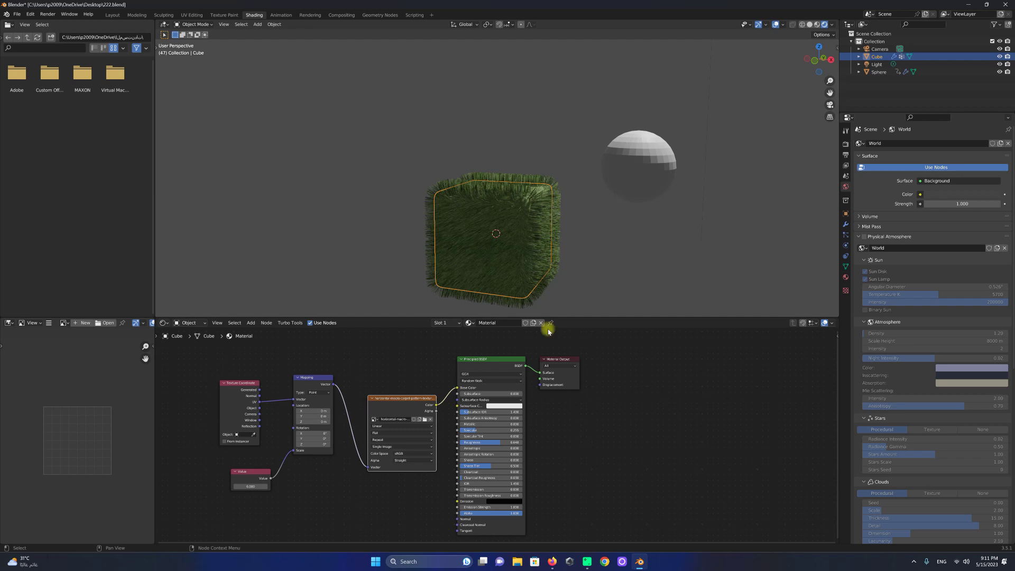
# Switch to the Layout workspace and frame the grass cube and sphere in the viewport.
pyautogui.click(112, 14)
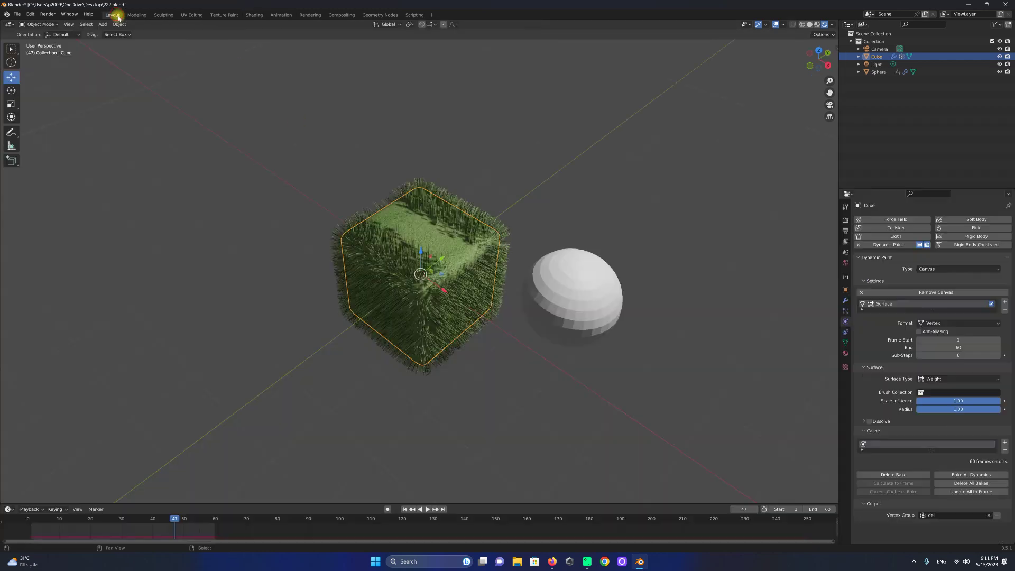
pyautogui.scroll(2, 493, 260)
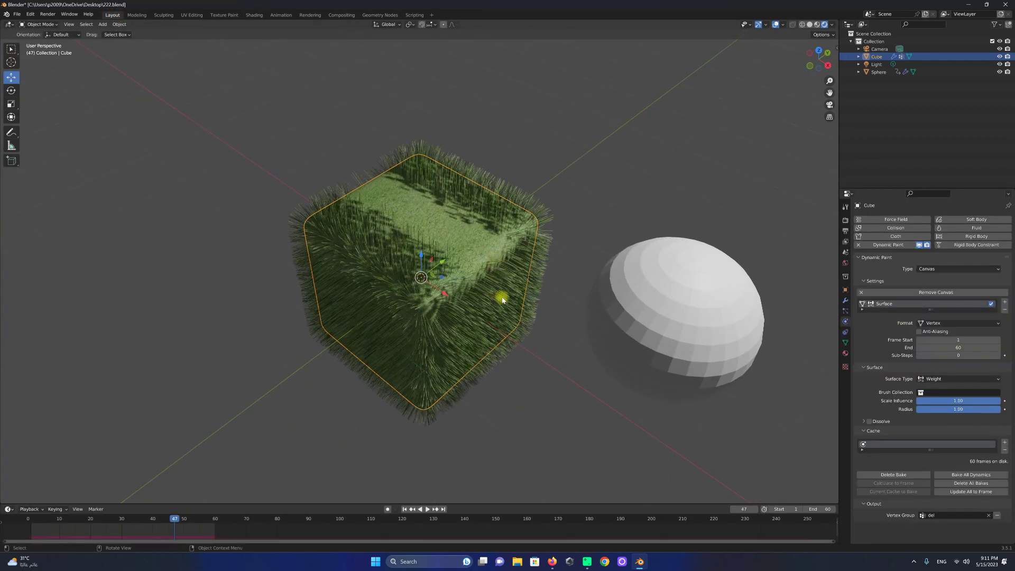
pyautogui.moveTo(828, 67); pyautogui.dragTo(825, 58)
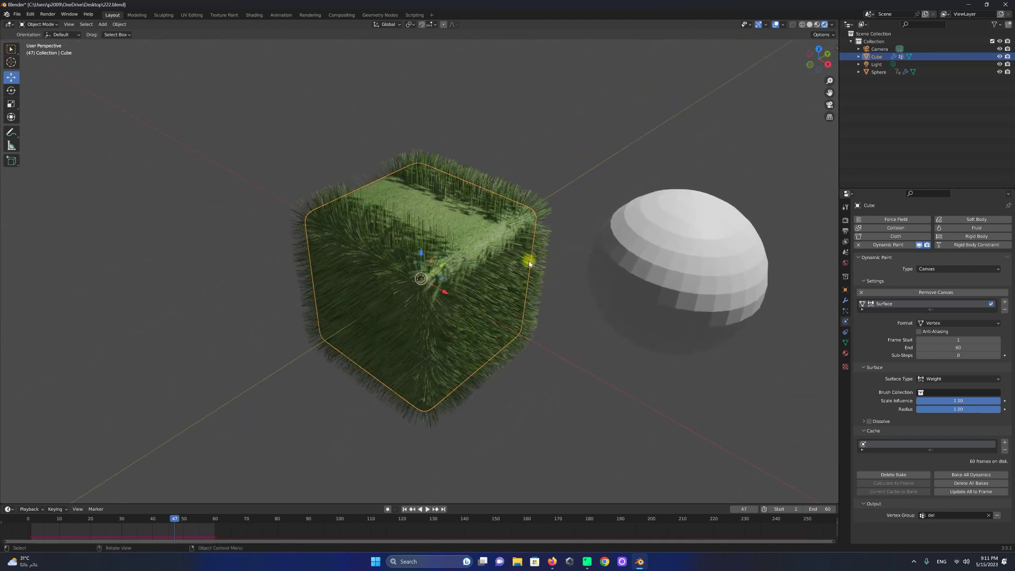
pyautogui.scroll(3, 516, 301)
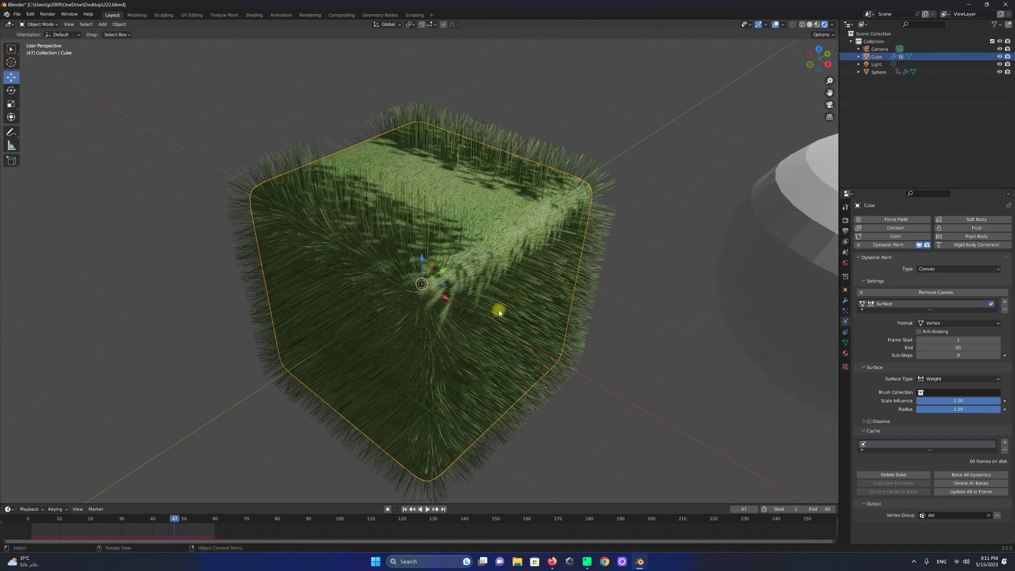
pyautogui.scroll(-3, 498, 312)
pyautogui.scroll(-1, 478, 312)
pyautogui.scroll(-1, 443, 284)
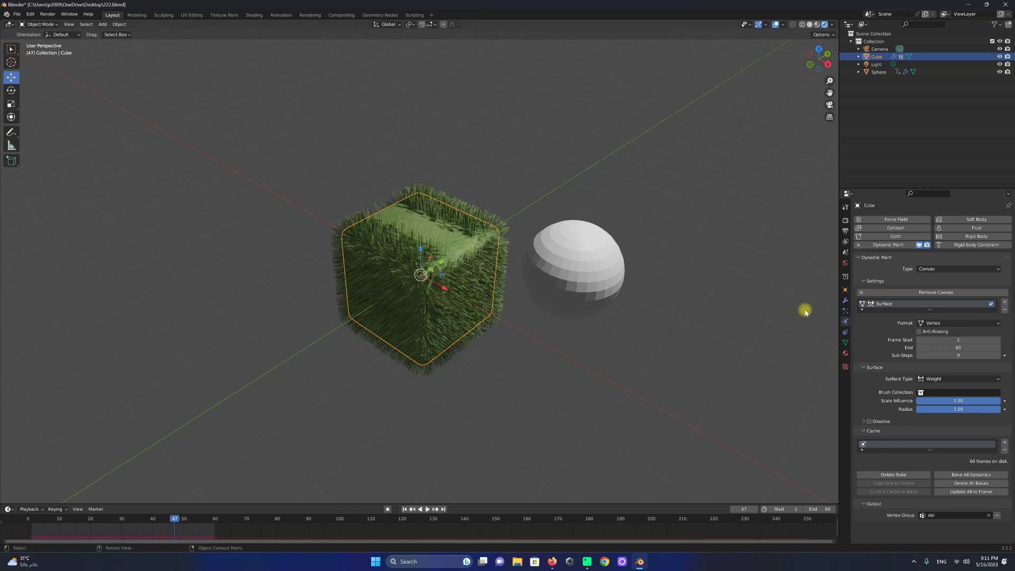
pyautogui.click(845, 310)
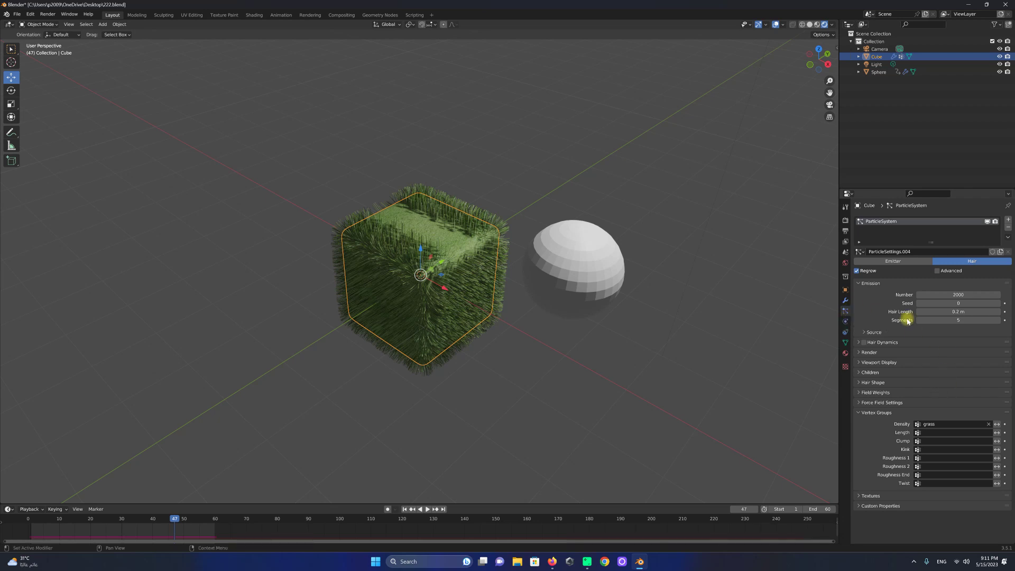
# Enable Advanced hair particle options and expand Velocity, collapsing Vertex Groups and Physics.
pyautogui.click(877, 413)
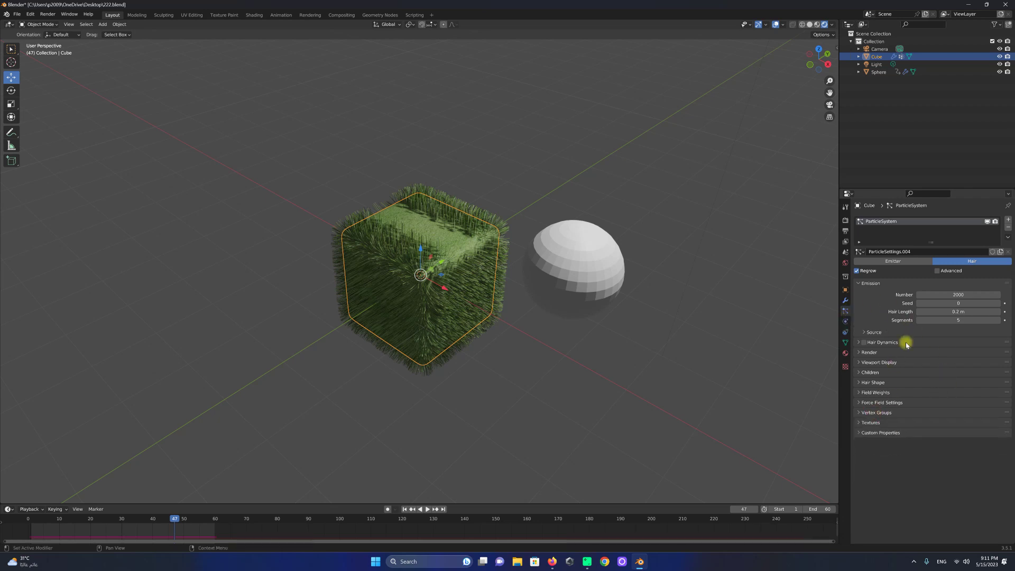
pyautogui.click(941, 272)
pyautogui.click(869, 353)
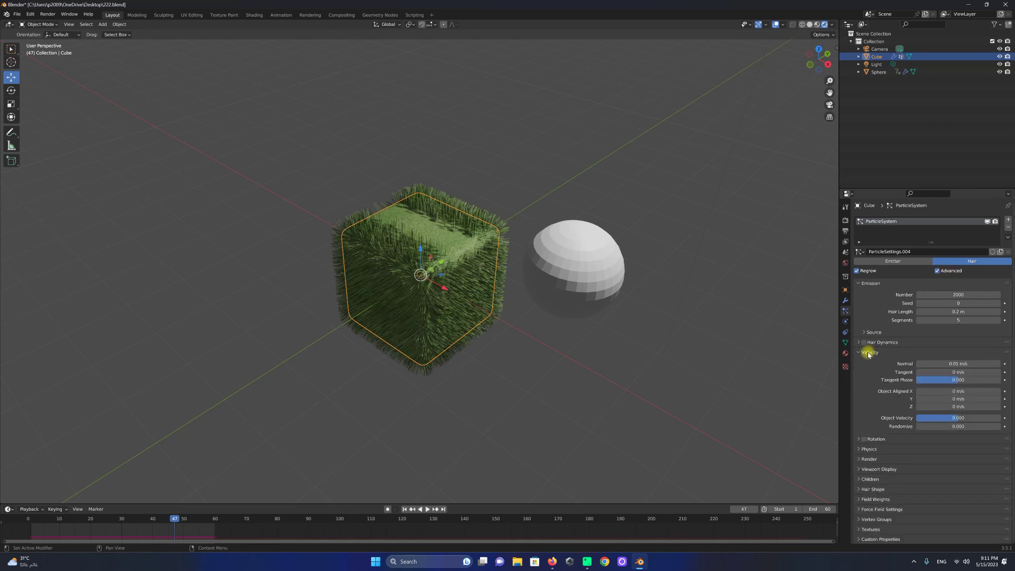
pyautogui.click(889, 449)
pyautogui.scroll(-1, 882, 452)
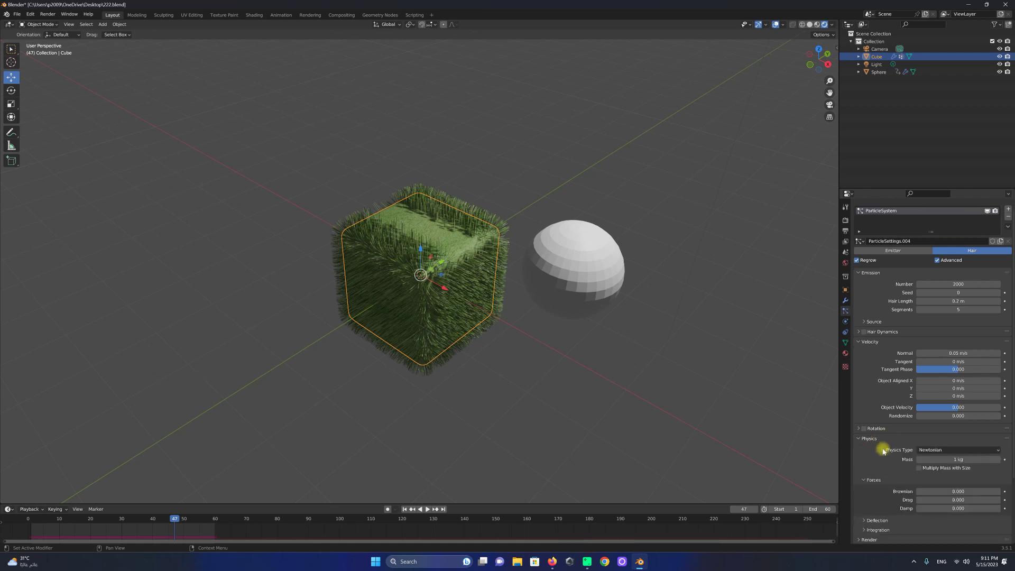
pyautogui.scroll(-3, 882, 451)
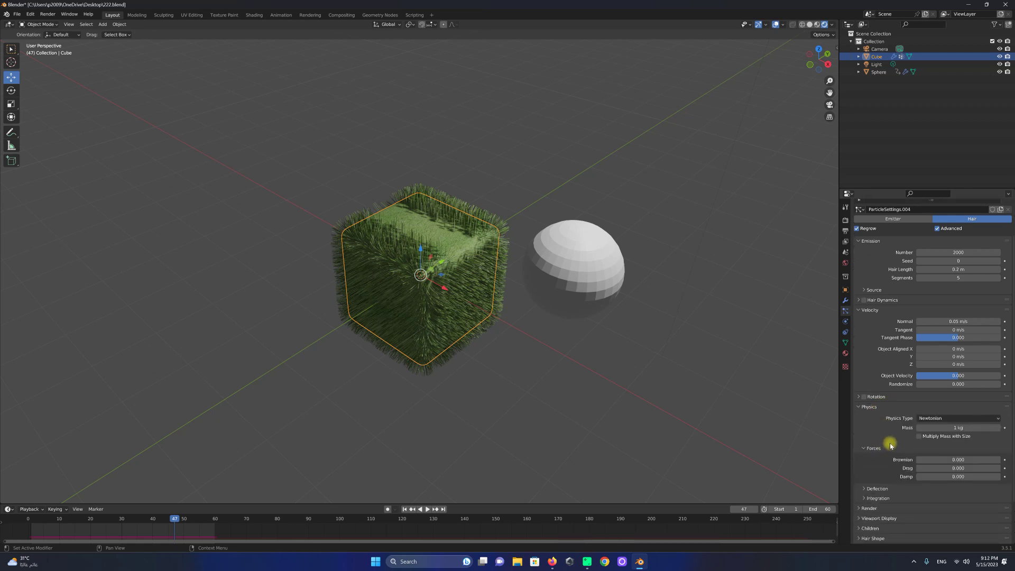
pyautogui.click(877, 407)
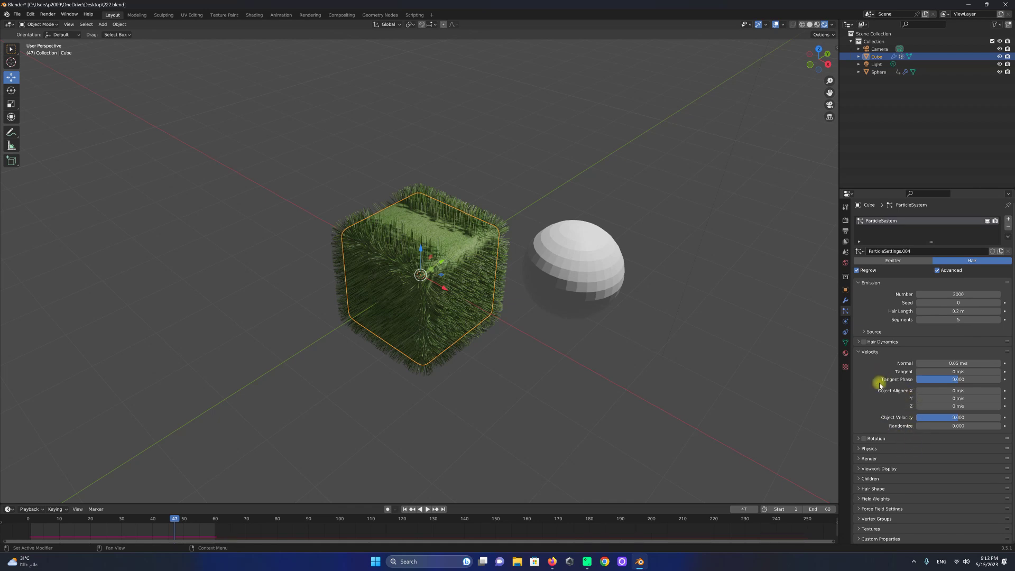
pyautogui.click(873, 478)
# Raise the hair children's Roughness Random value to about 0.41.
pyautogui.scroll(-2, 880, 479)
pyautogui.scroll(-2, 886, 478)
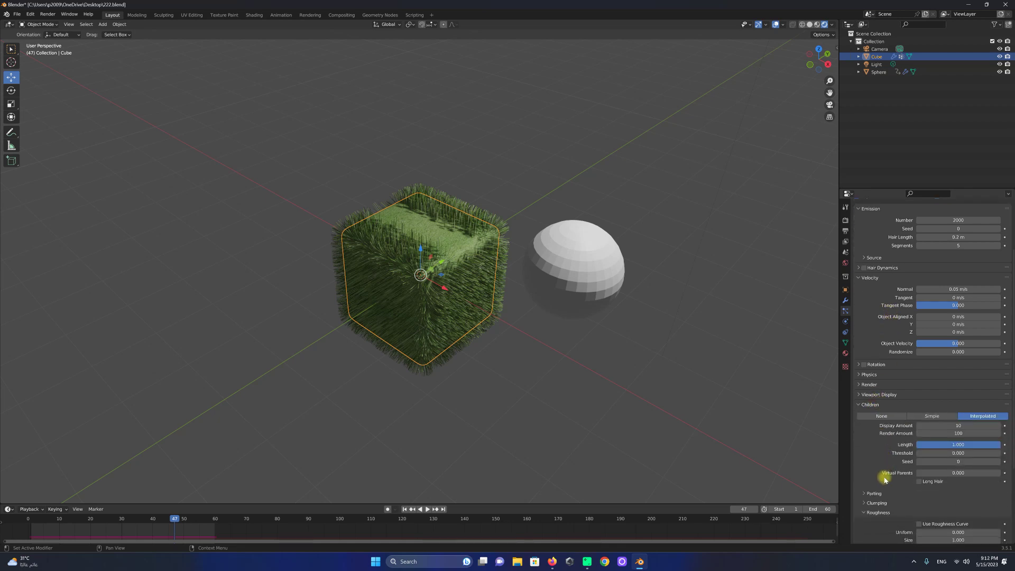
pyautogui.scroll(-1, 885, 478)
pyautogui.scroll(-2, 881, 483)
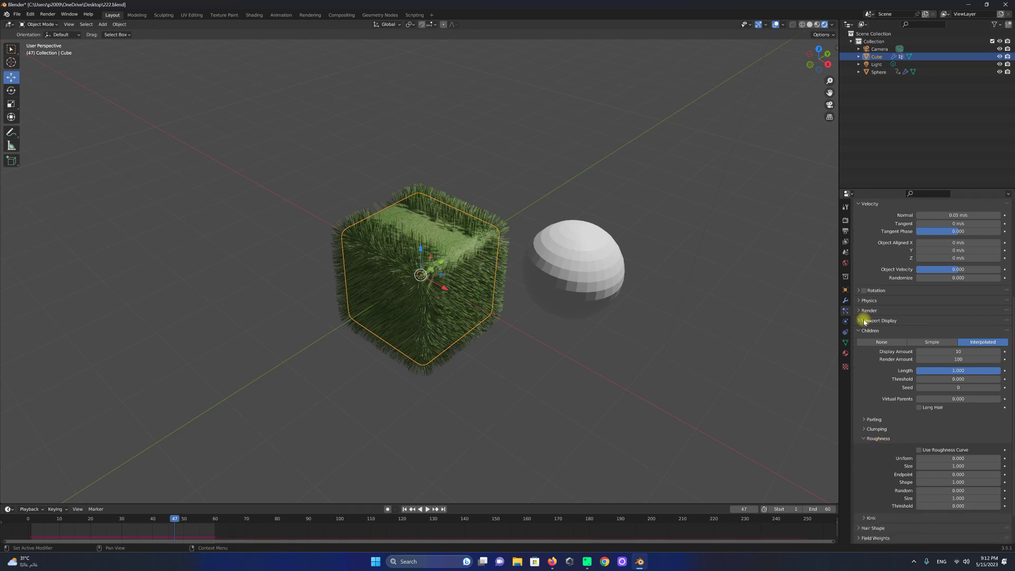
pyautogui.scroll(1, 893, 349)
pyautogui.scroll(1, 904, 355)
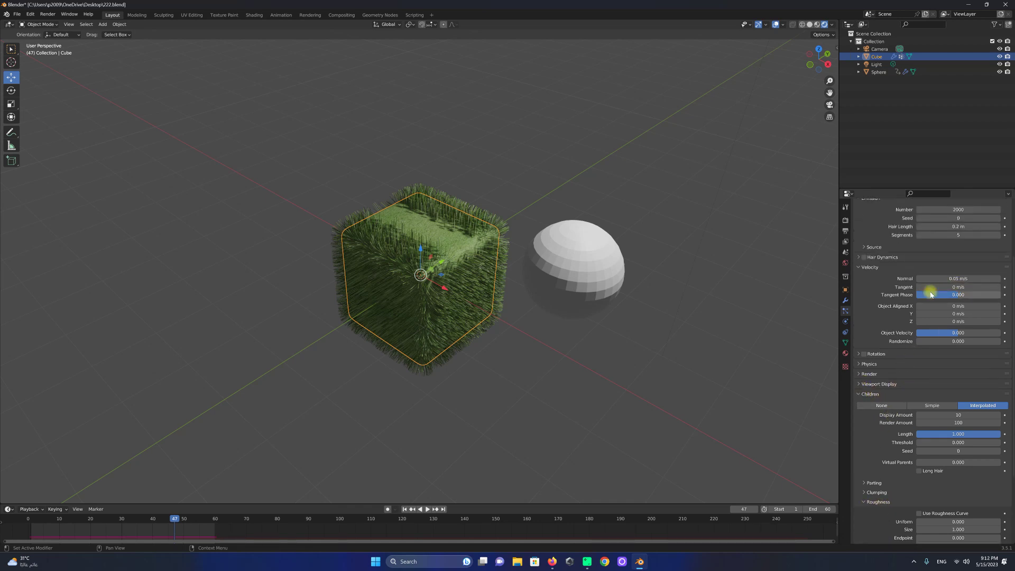
pyautogui.scroll(2, 922, 401)
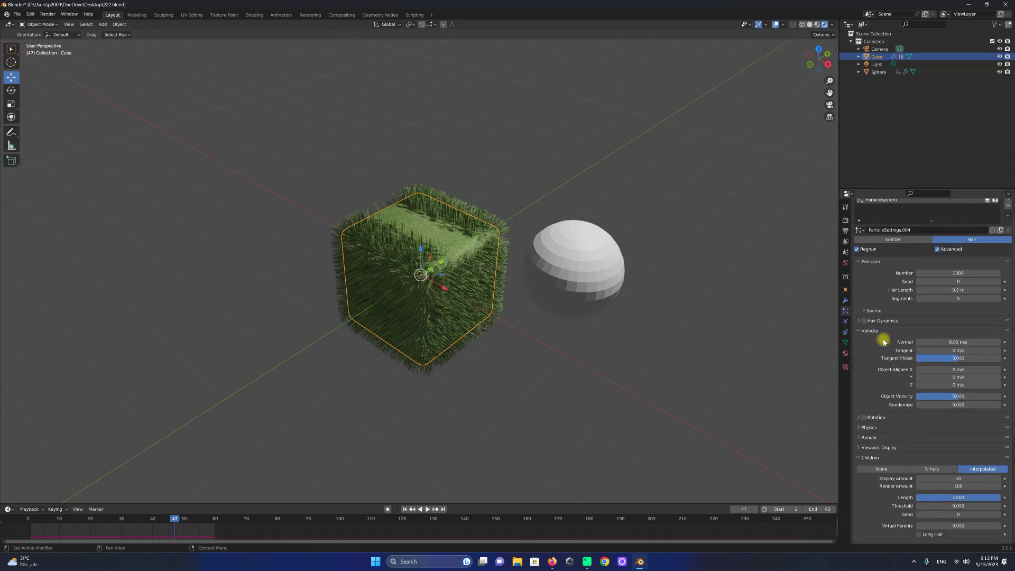
pyautogui.scroll(-1, 927, 383)
pyautogui.scroll(-1, 927, 379)
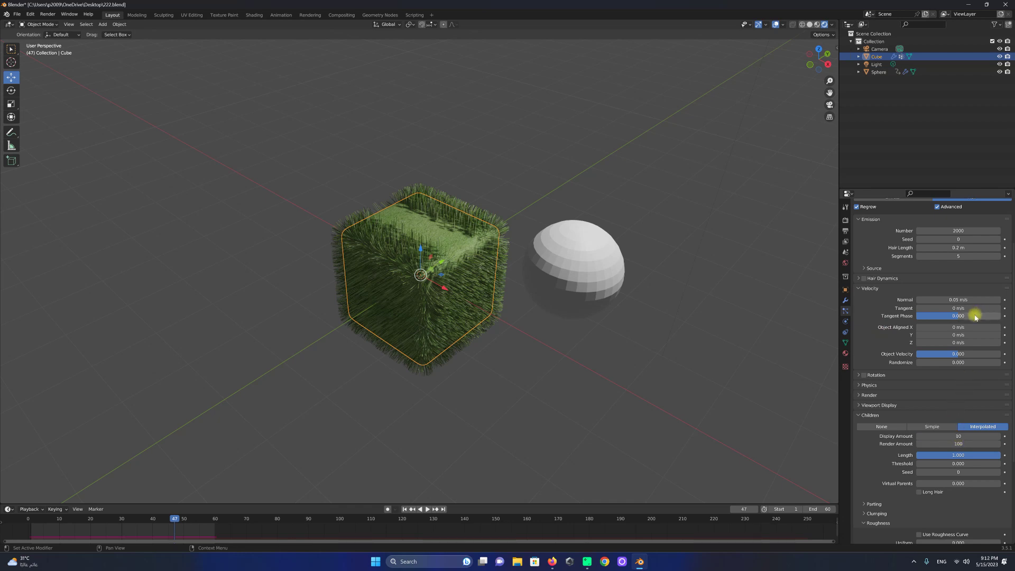
pyautogui.scroll(-2, 922, 473)
pyautogui.scroll(-2, 878, 475)
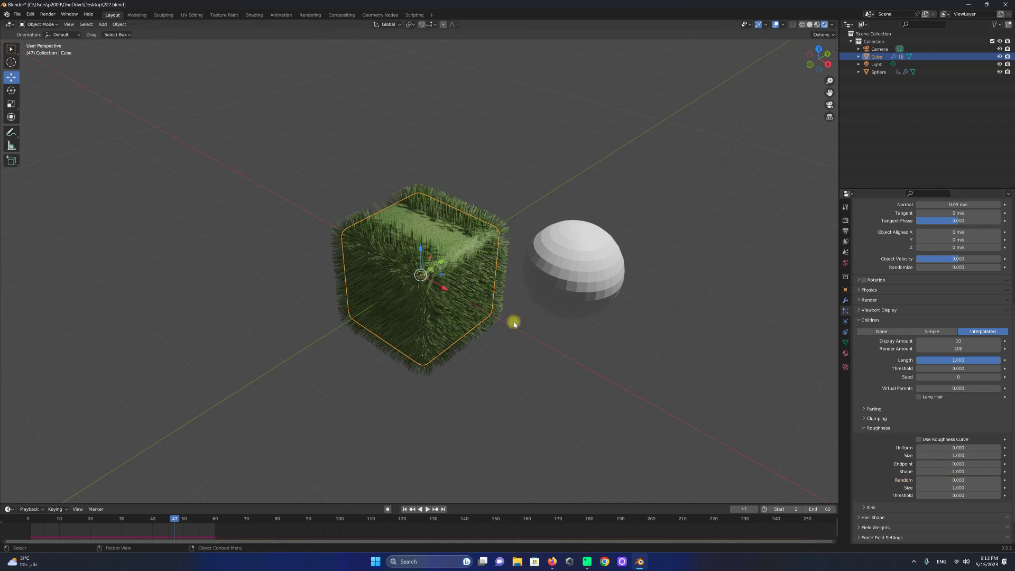
pyautogui.scroll(3, 518, 325)
pyautogui.moveTo(935, 479); pyautogui.dragTo(954, 479)
pyautogui.moveTo(458, 344)
pyautogui.mouseDown()
pyautogui.moveTo(554, 327)
pyautogui.moveTo(531, 457)
pyautogui.mouseUp()
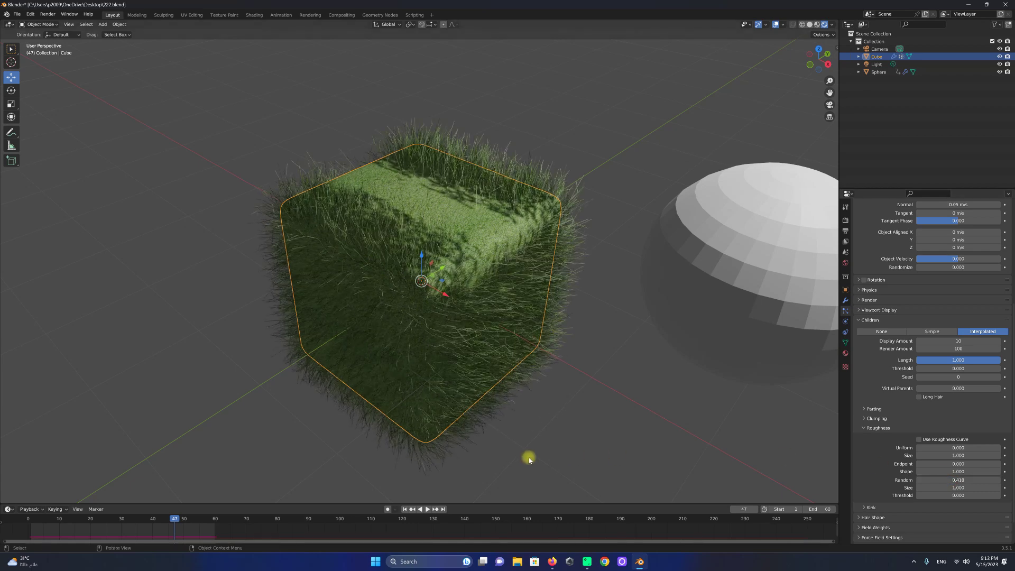
# Cycle viewport shading through Wireframe, Solid and Material Preview back to Rendered.
pyautogui.scroll(2, 528, 452)
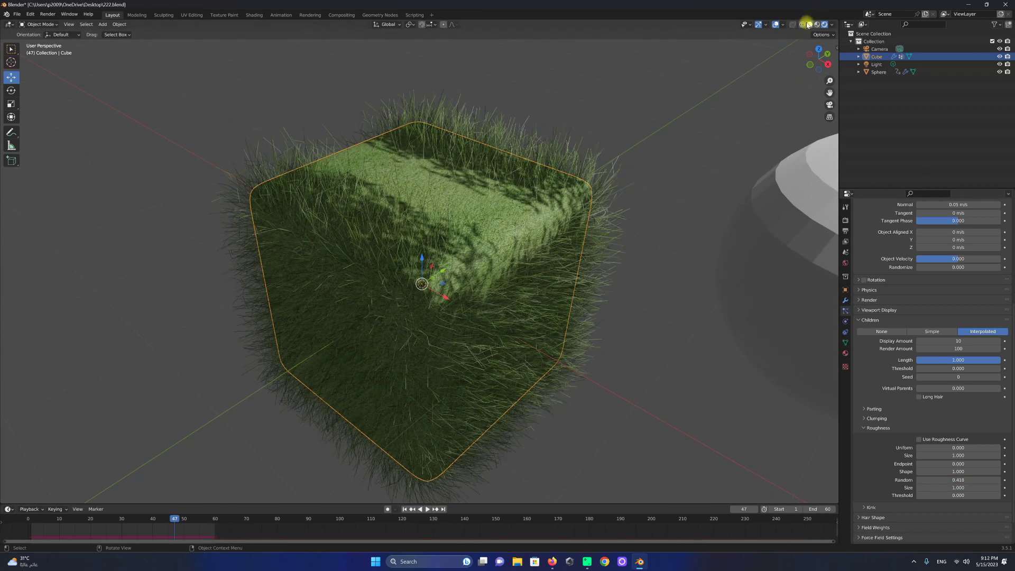
pyautogui.click(801, 25)
pyautogui.click(809, 25)
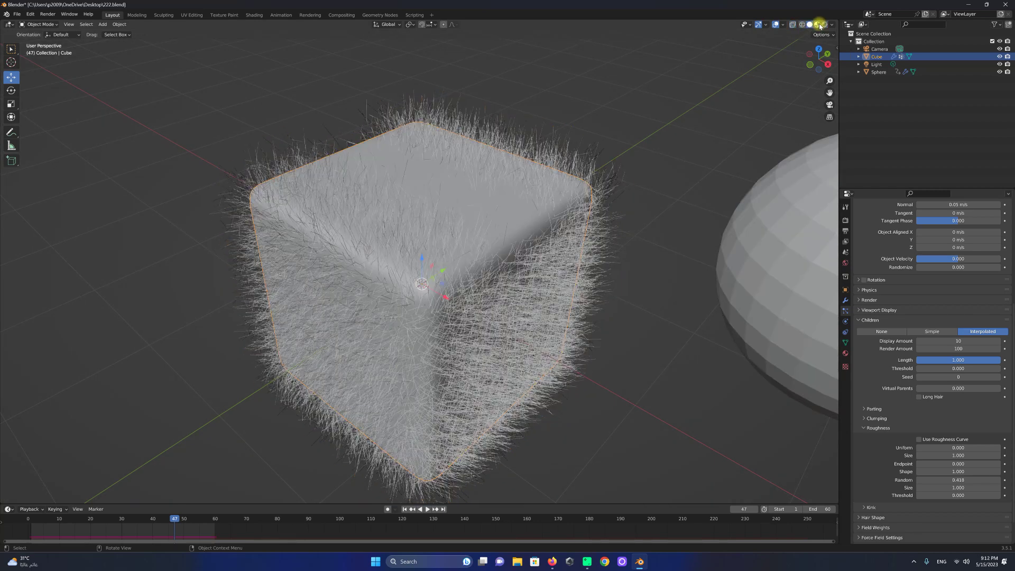
pyautogui.click(817, 24)
pyautogui.click(823, 25)
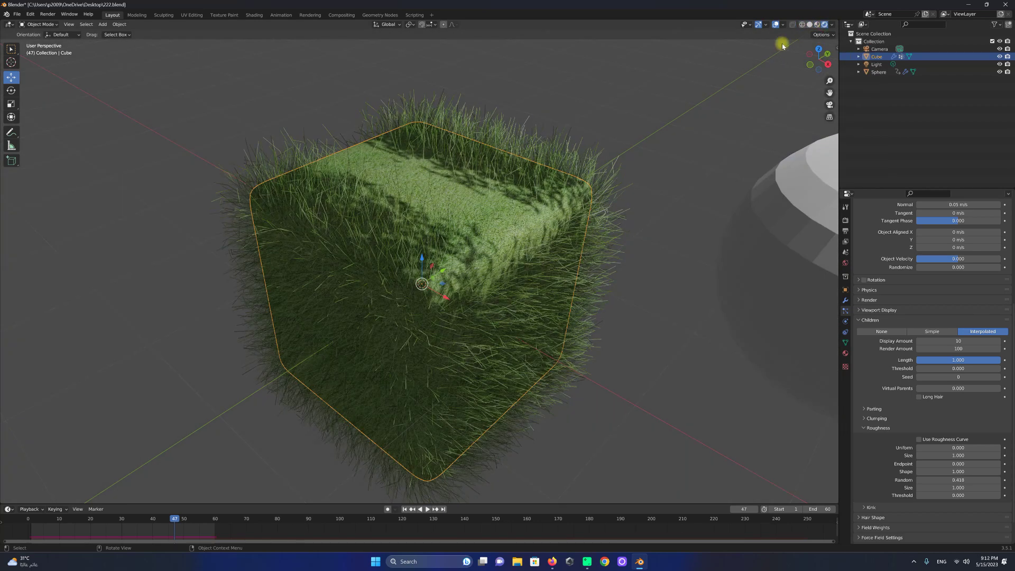
# Reset Random roughness to 0, then set it to 0.242 and lower roughness Size to 0.010.
pyautogui.click(952, 479)
pyautogui.press('Return')
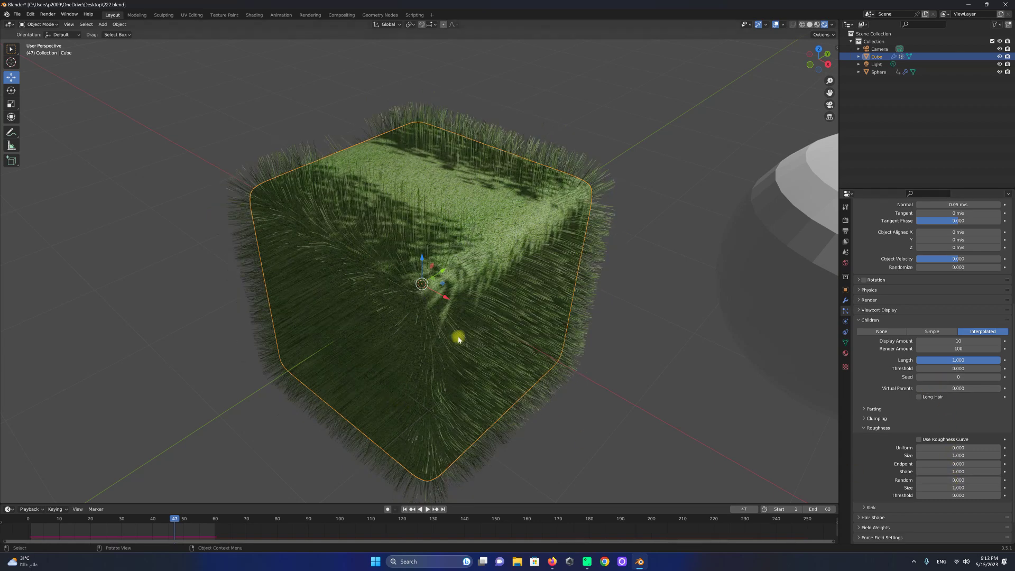
pyautogui.moveTo(953, 483); pyautogui.dragTo(956, 480)
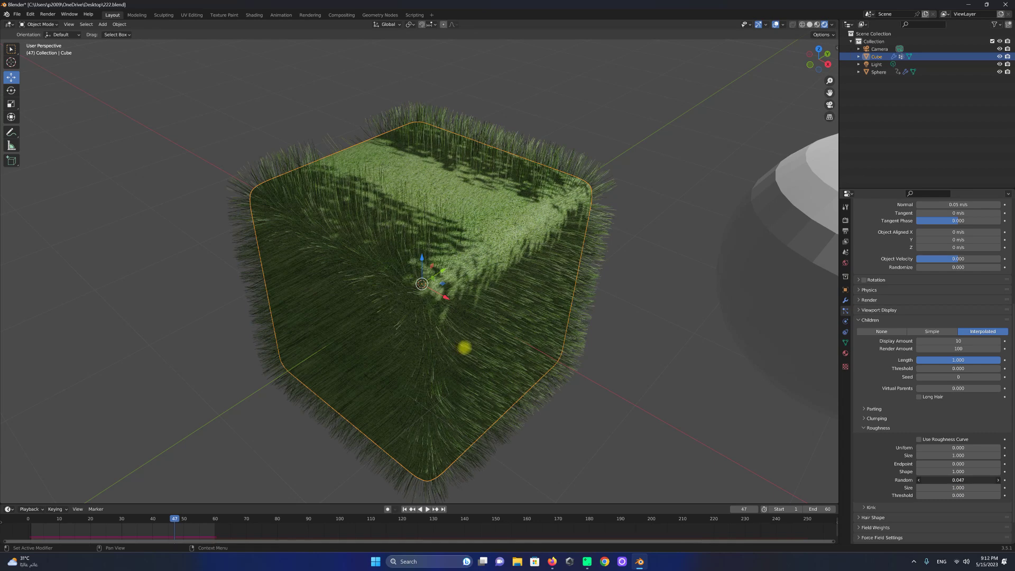
pyautogui.moveTo(513, 341); pyautogui.dragTo(635, 453)
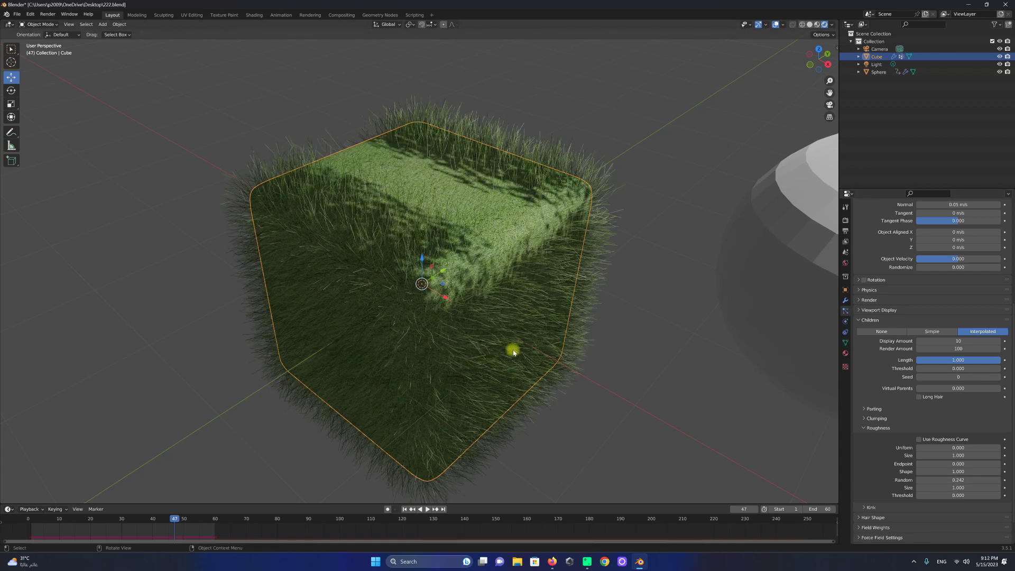
pyautogui.moveTo(949, 448); pyautogui.dragTo(951, 450)
pyautogui.moveTo(940, 455); pyautogui.dragTo(921, 456)
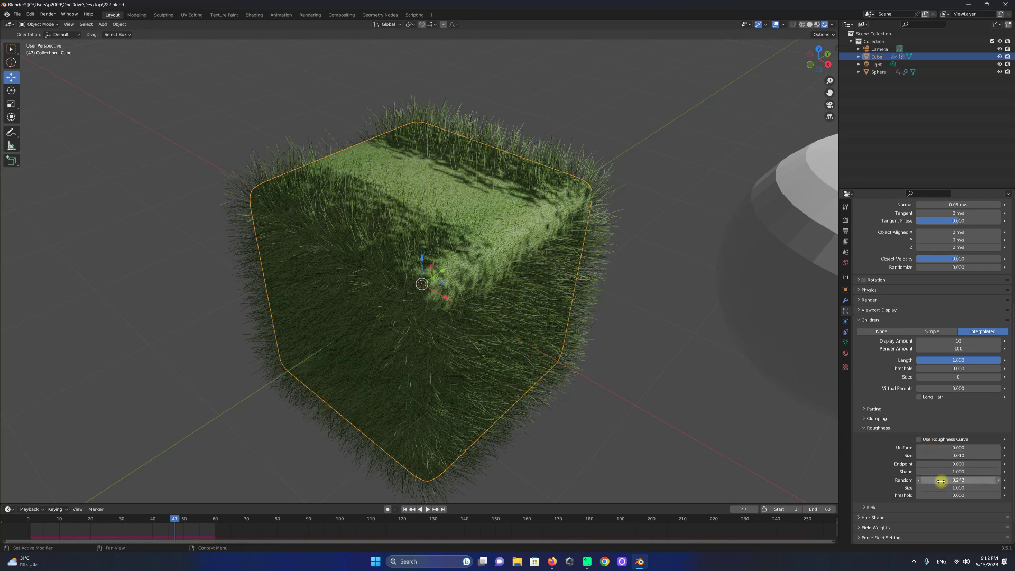
pyautogui.click(48, 14)
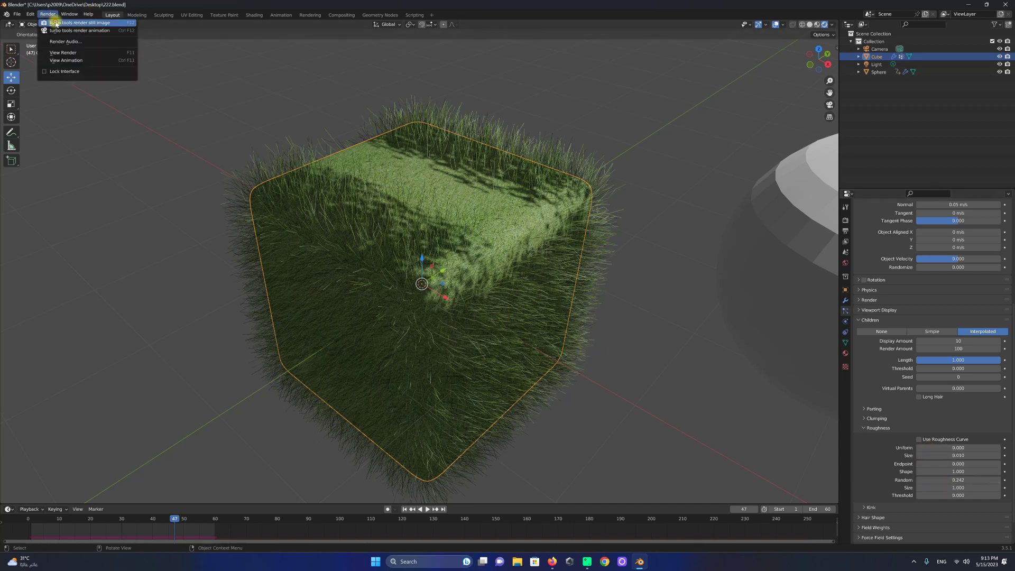
# Review the test render of the grass and close the render window.
pyautogui.scroll(2, 297, 169)
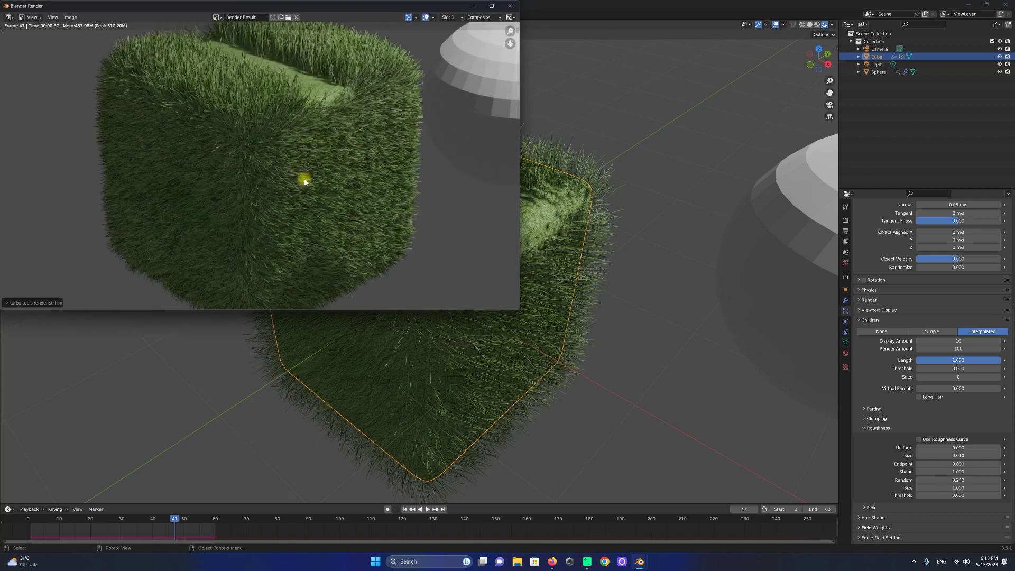
pyautogui.scroll(-2, 304, 180)
pyautogui.scroll(-1, 288, 156)
pyautogui.scroll(-1, 285, 150)
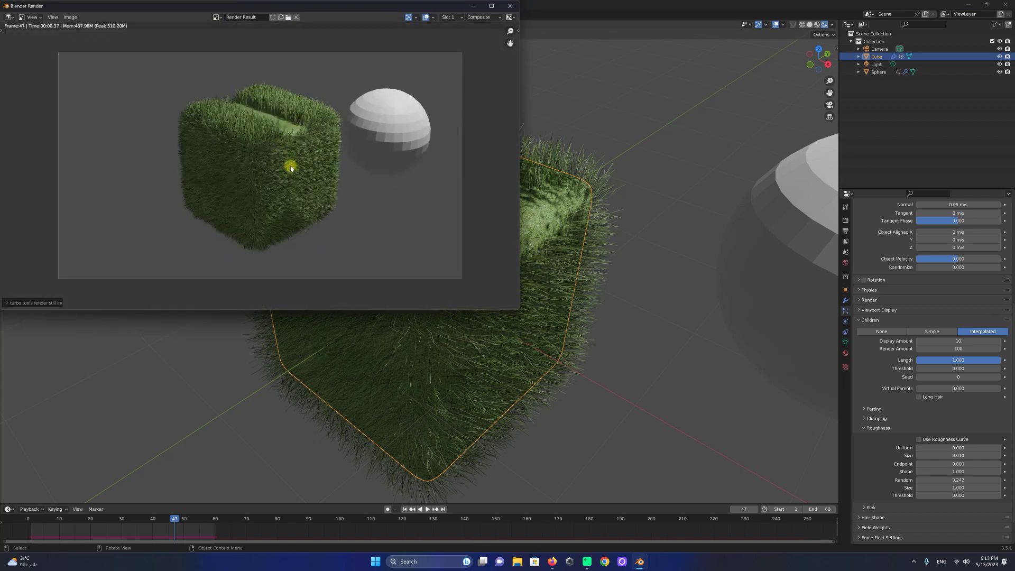
pyautogui.click(511, 7)
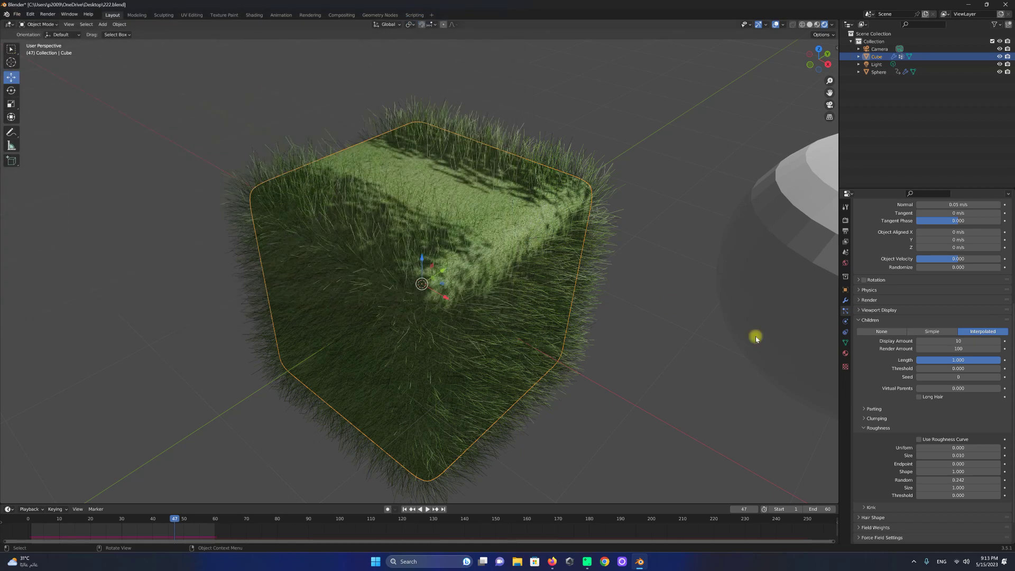
# Lengthen the grass Hair Length past 0.23 m, test-render, then trim it to 0.27 m.
pyautogui.scroll(3, 903, 332)
pyautogui.scroll(3, 902, 330)
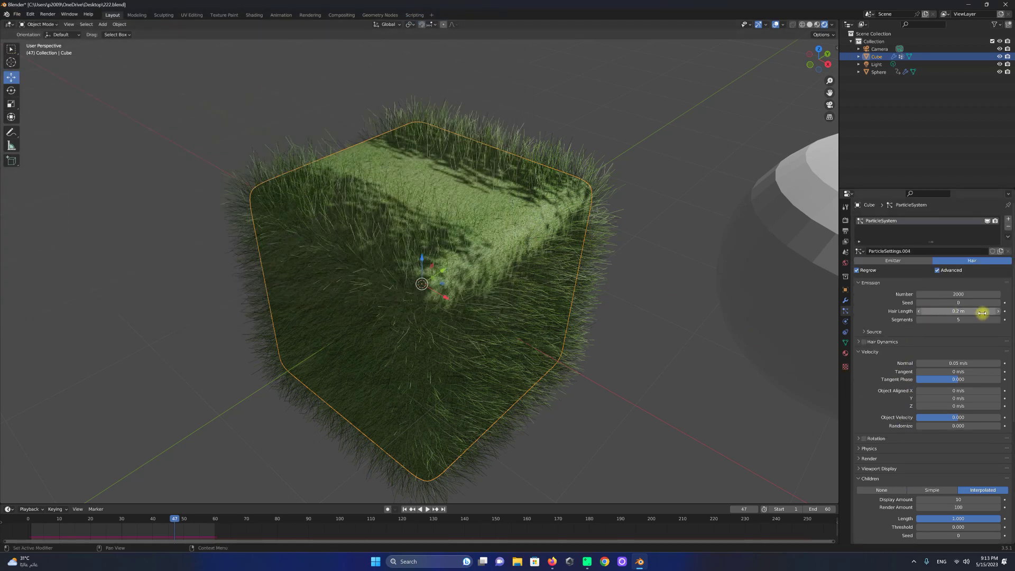
pyautogui.click(998, 311)
pyautogui.click(999, 311)
pyautogui.click(998, 311)
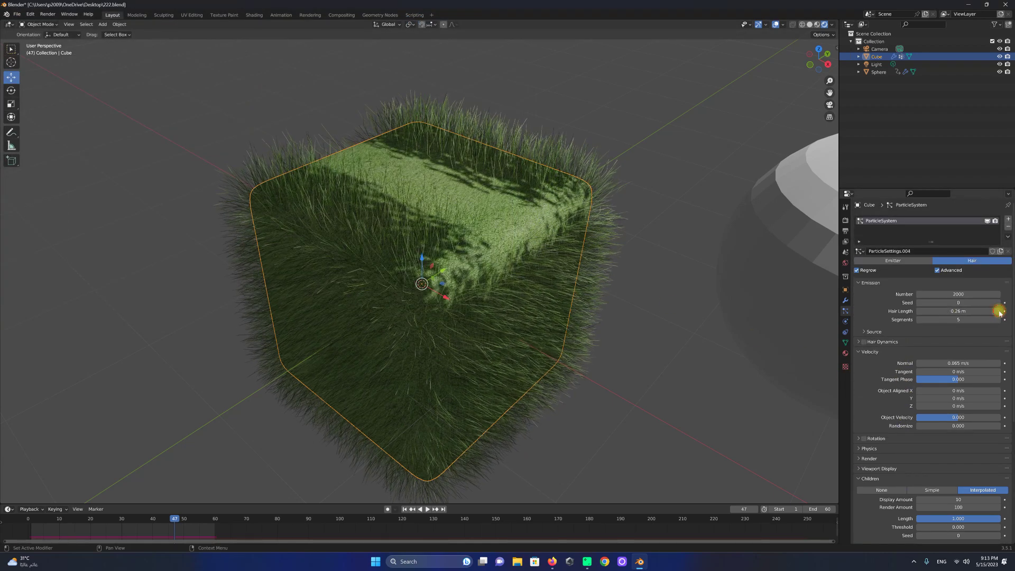
pyautogui.click(998, 311)
pyautogui.click(998, 311)
pyautogui.click(55, 16)
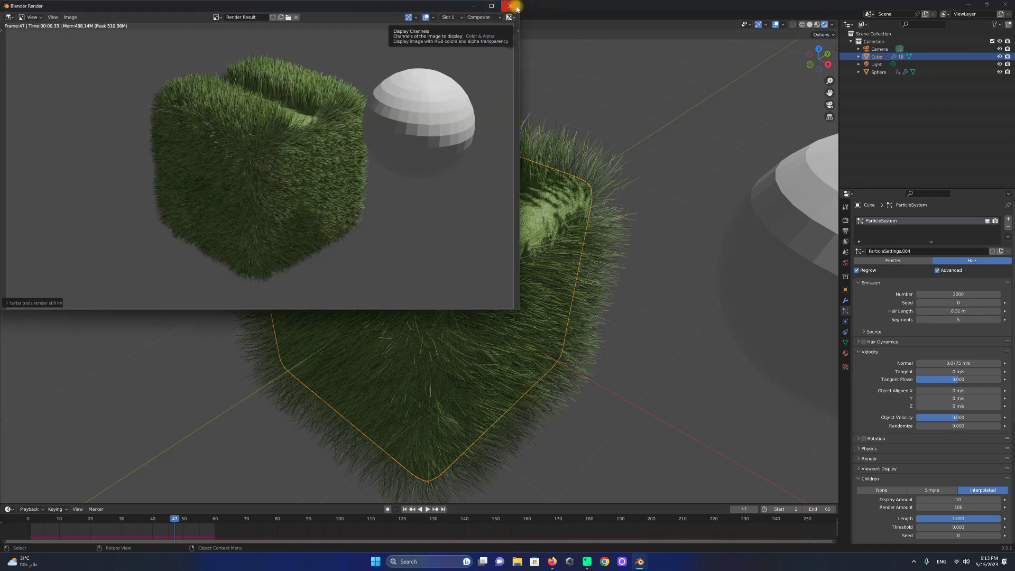
pyautogui.click(517, 9)
pyautogui.click(918, 312)
pyautogui.click(918, 311)
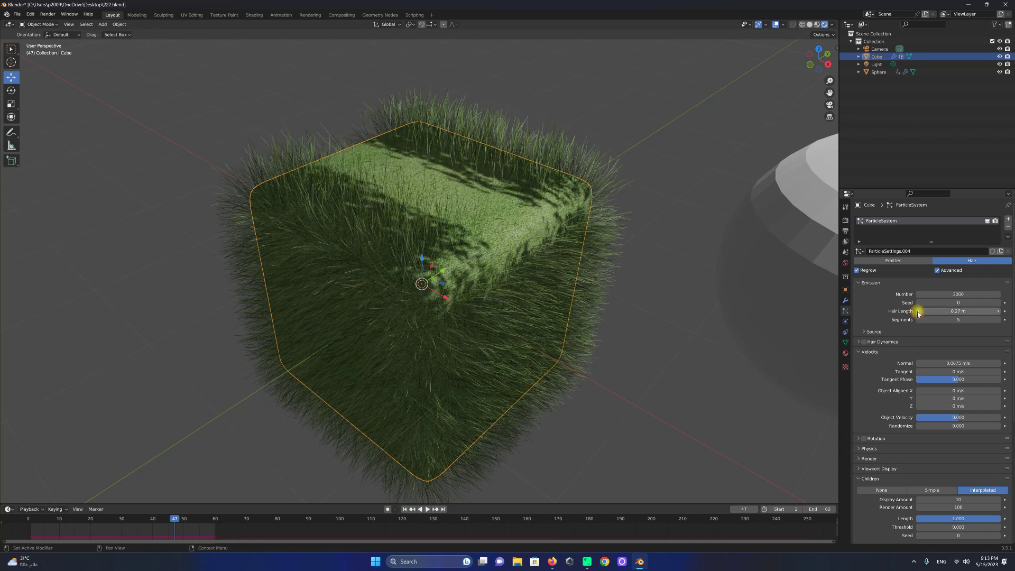
pyautogui.click(918, 312)
pyautogui.click(918, 311)
pyautogui.click(918, 311)
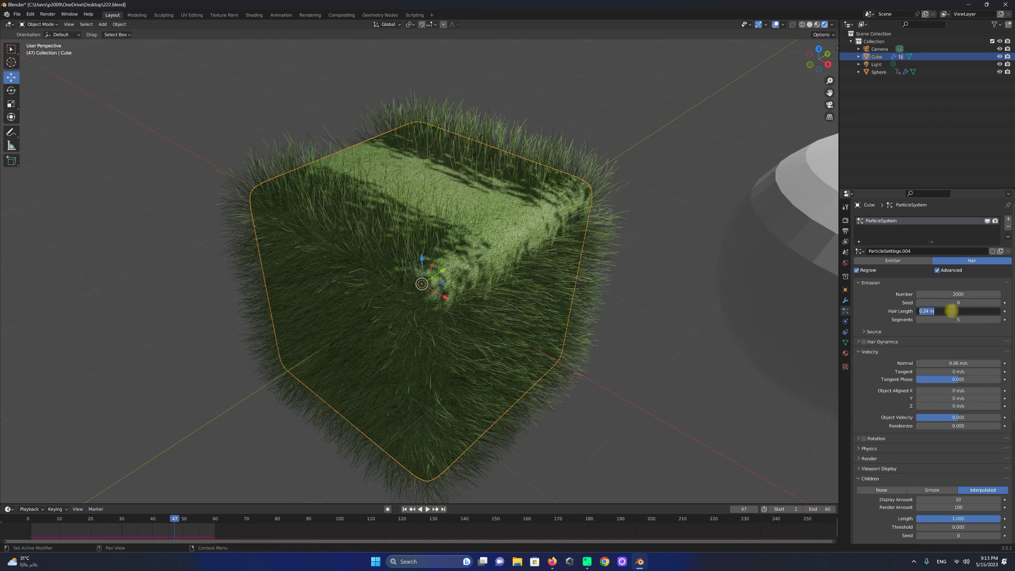
# Set Hair Length to 0.25 m and try adjusting the Tangent Phase.
pyautogui.write('5')
pyautogui.press('Return')
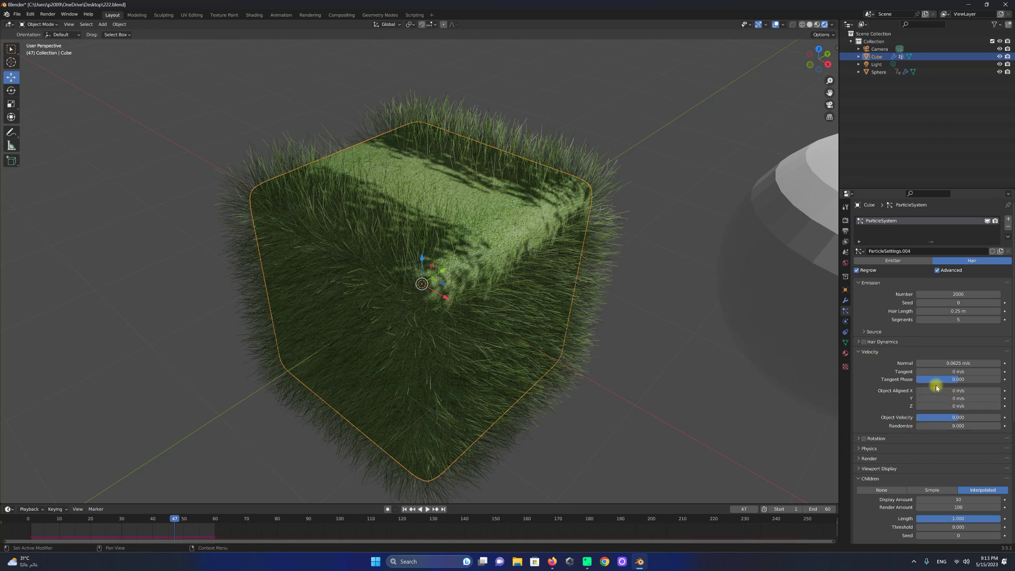
pyautogui.moveTo(957, 378)
pyautogui.mouseDown()
pyautogui.moveTo(440, 243)
pyautogui.moveTo(939, 372)
pyautogui.mouseUp()
# Collapse the Velocity panel and render a test still of the grass.
pyautogui.scroll(-1, 912, 458)
pyautogui.scroll(-3, 913, 458)
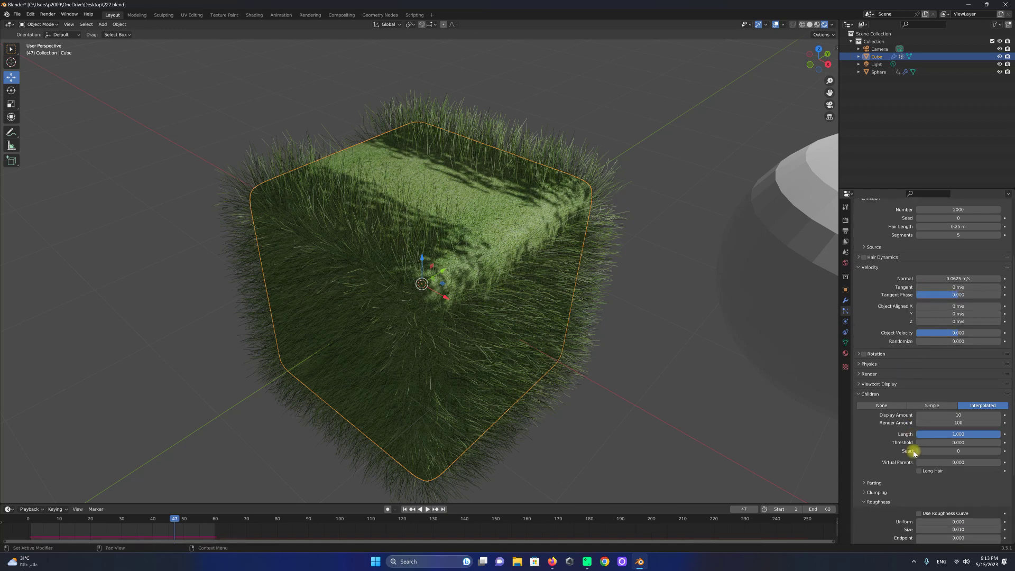
pyautogui.scroll(-2, 914, 453)
pyautogui.scroll(-2, 914, 453)
pyautogui.scroll(6, 916, 423)
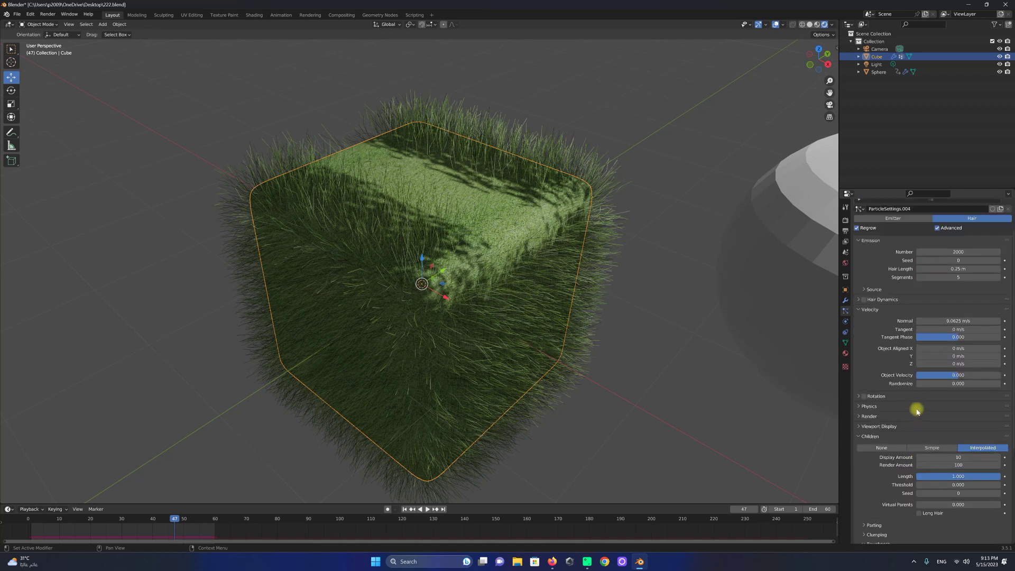
pyautogui.click(865, 310)
pyautogui.scroll(2, 904, 294)
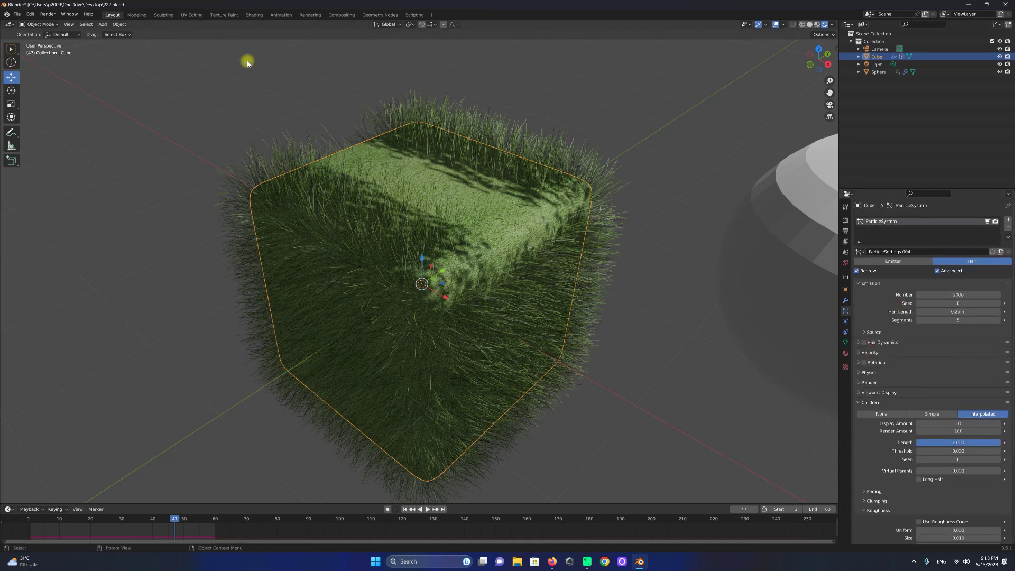
pyautogui.click(47, 15)
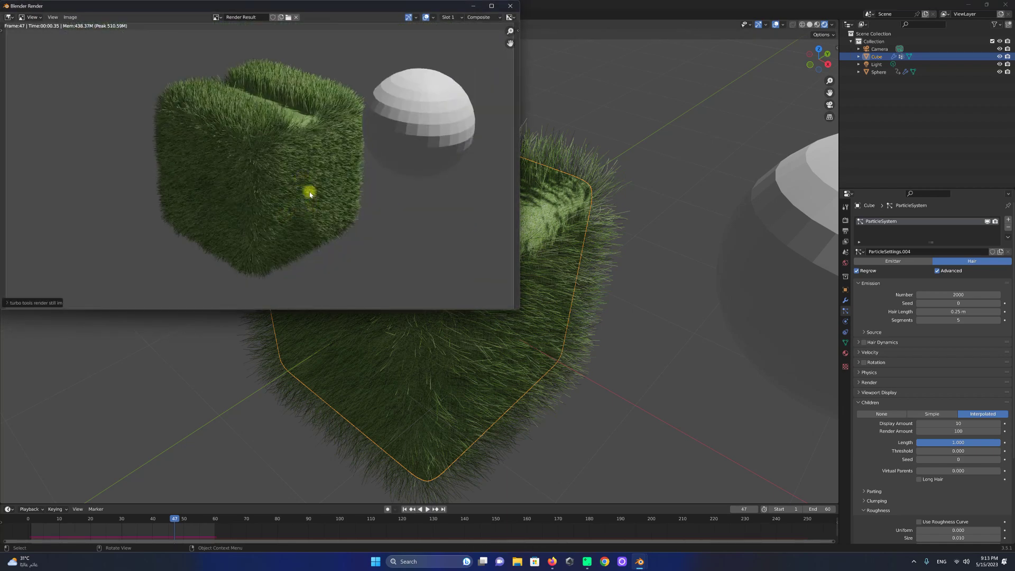
pyautogui.click(510, 5)
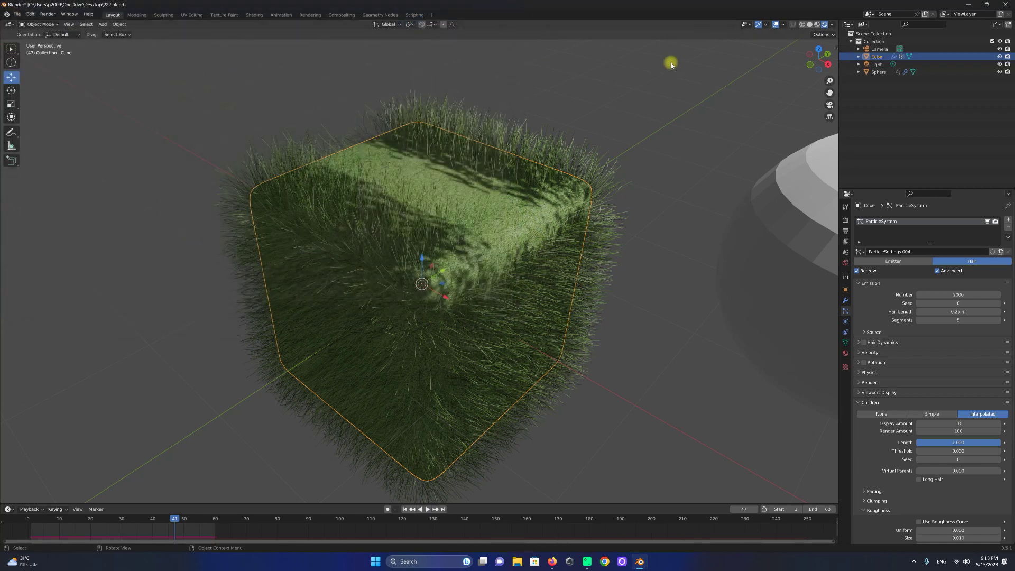
# Play the animation from the start, stop at frame 34 and render a still.
pyautogui.click(404, 509)
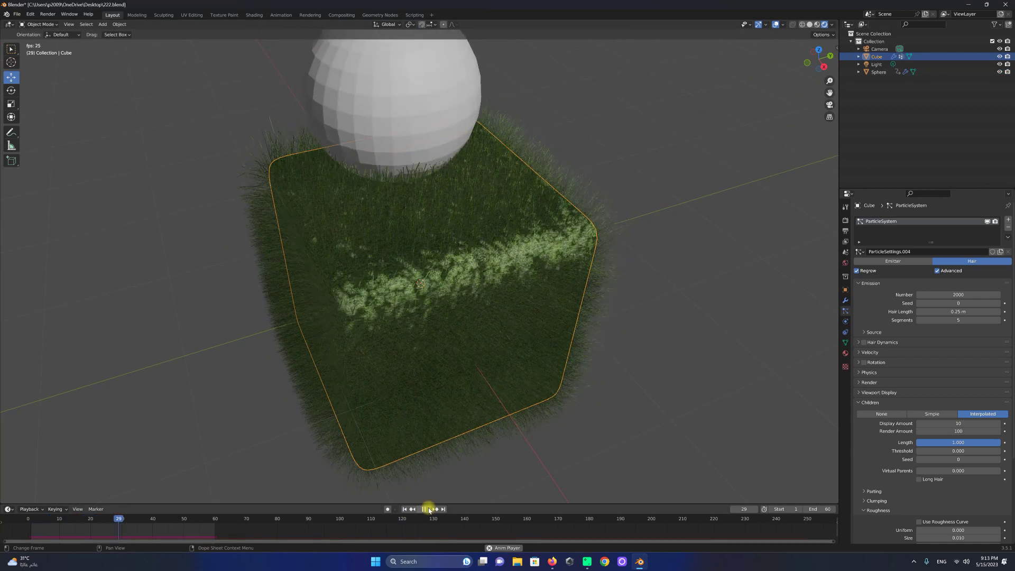
pyautogui.click(427, 509)
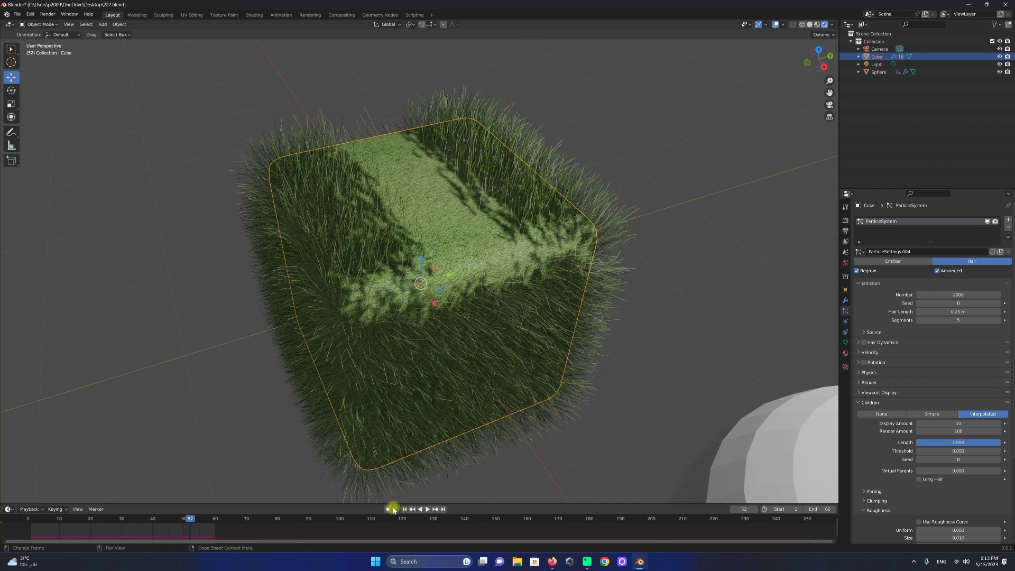
pyautogui.click(404, 508)
pyautogui.click(427, 509)
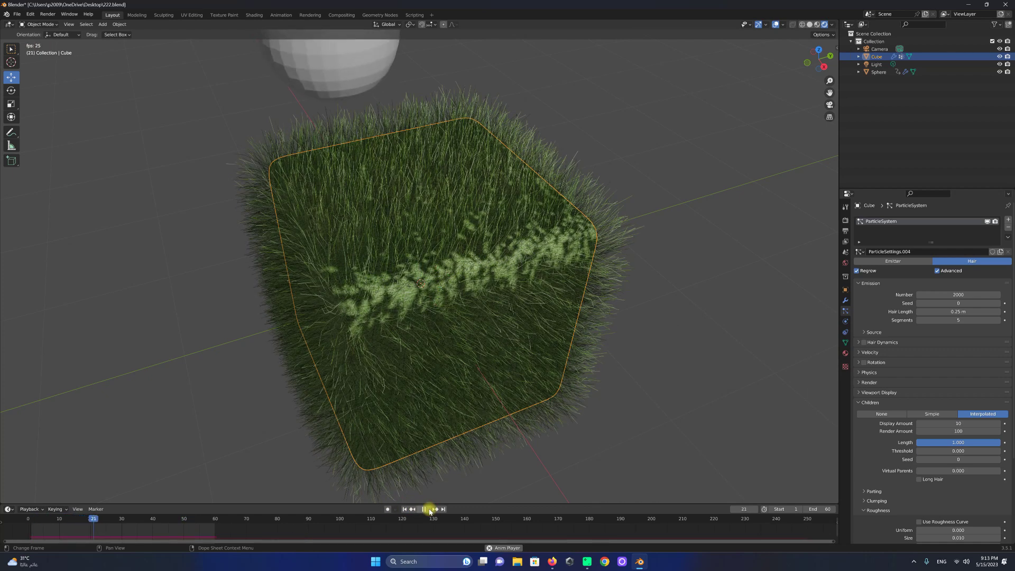
pyautogui.click(48, 15)
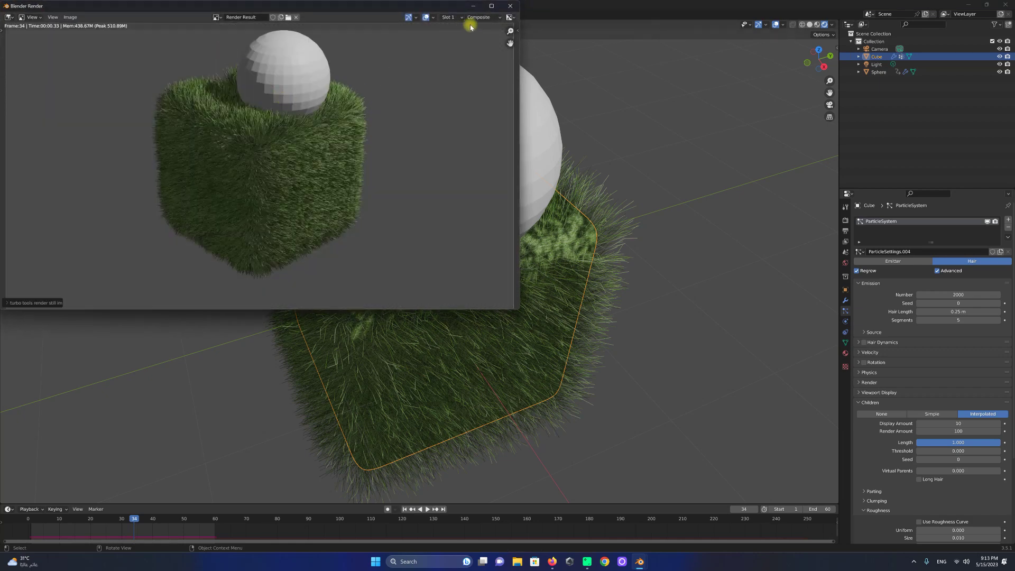
pyautogui.click(513, 7)
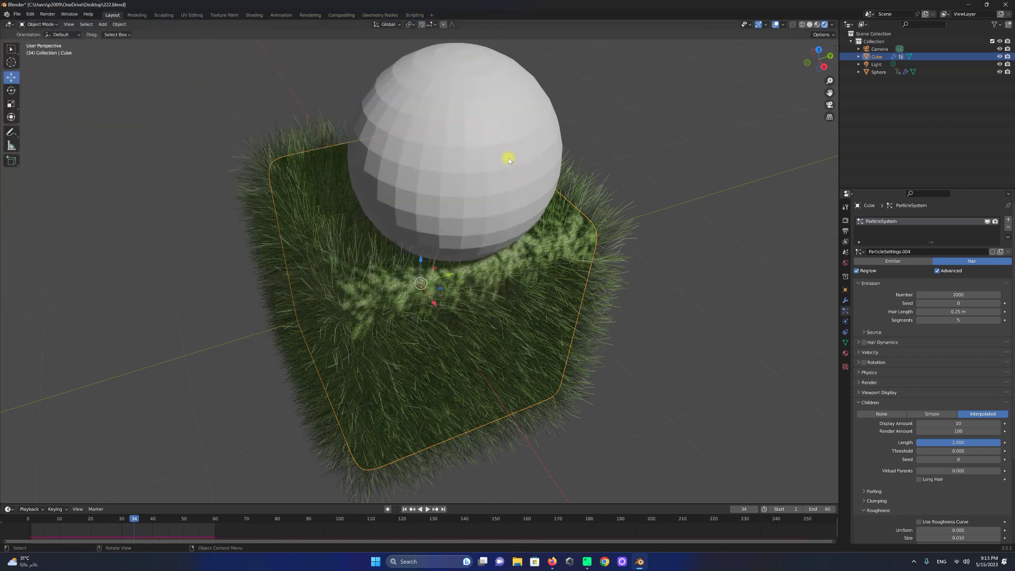
# Select the sphere and orbit to a more side-on view.
pyautogui.click(507, 159)
pyautogui.scroll(-4, 604, 204)
pyautogui.moveTo(833, 66); pyautogui.dragTo(11, 47)
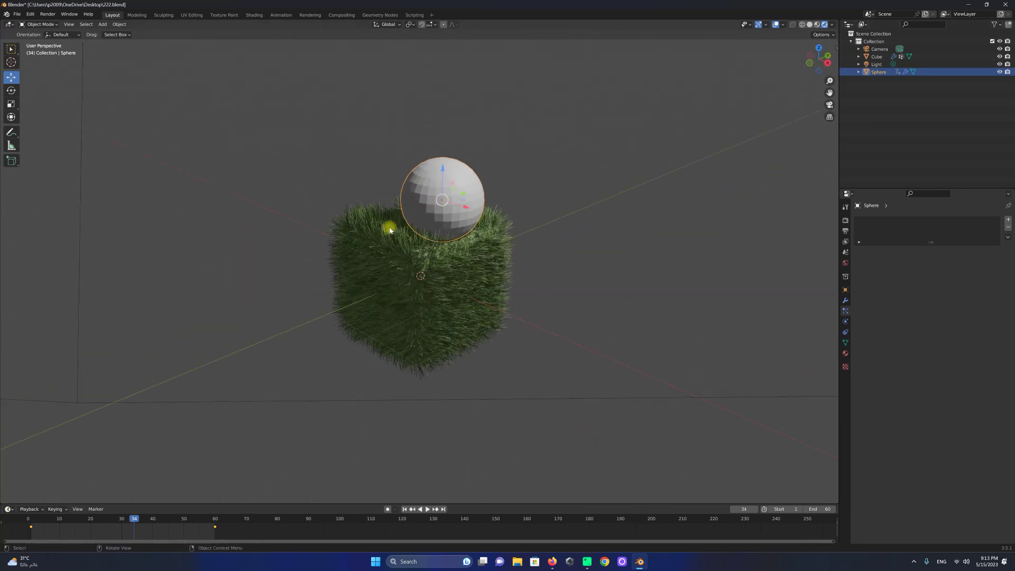
# Scale the sphere down to about 0.69 and lower it onto the grass cube.
pyautogui.press('s')
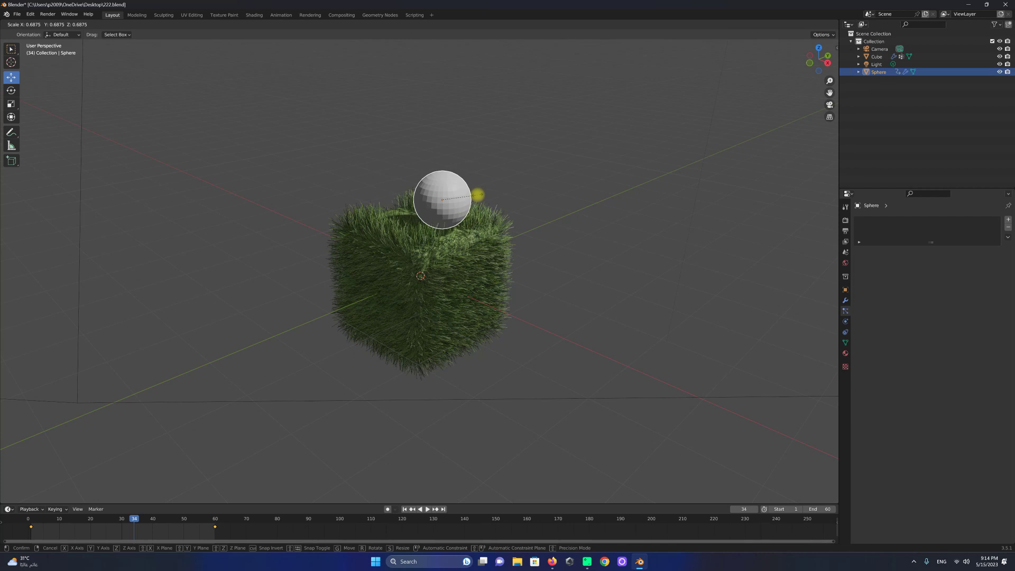
pyautogui.click(477, 195)
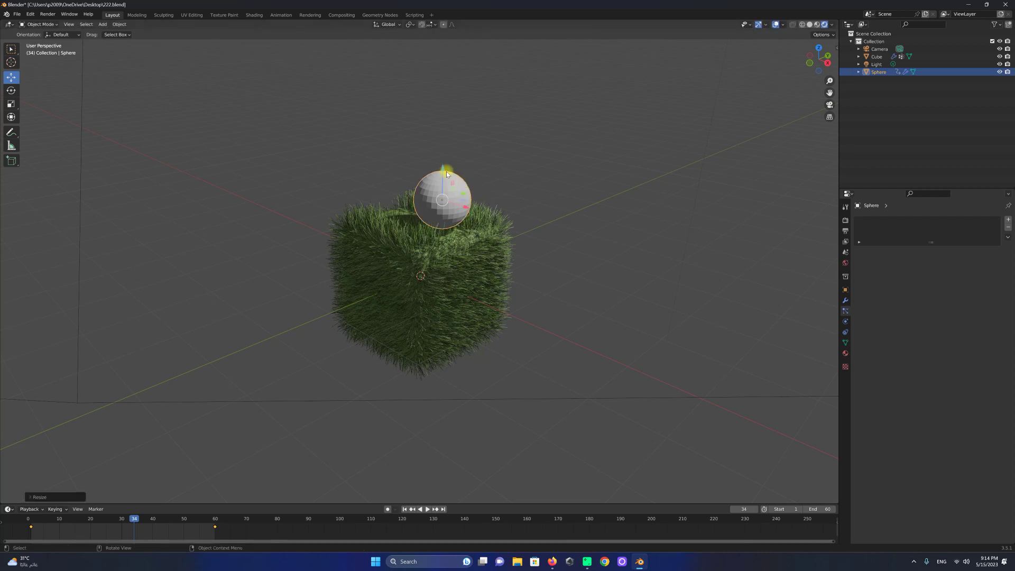
pyautogui.moveTo(442, 167); pyautogui.dragTo(443, 183)
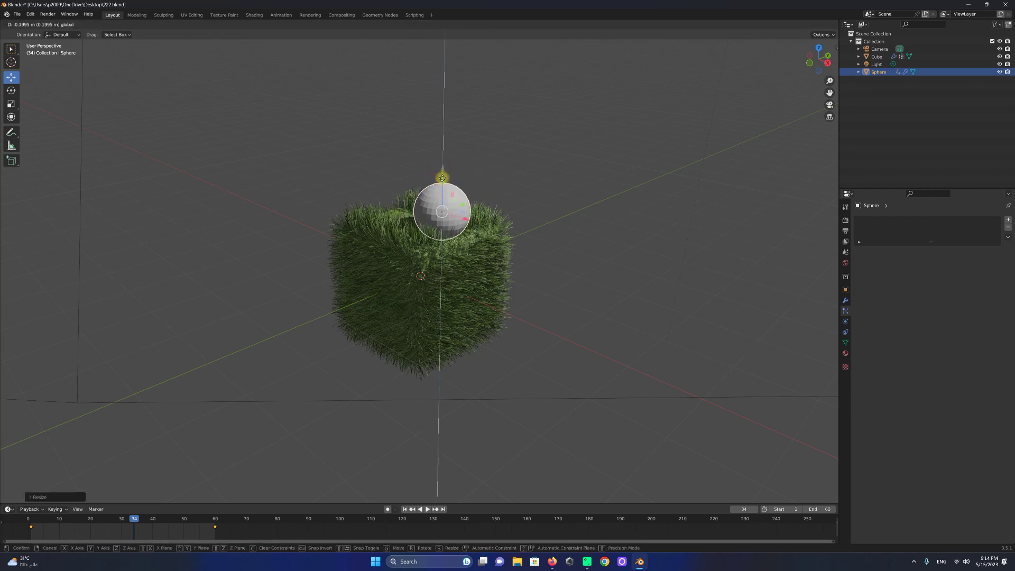
# Replay the animation, return to frame 1 and select the grass cube.
pyautogui.click(427, 508)
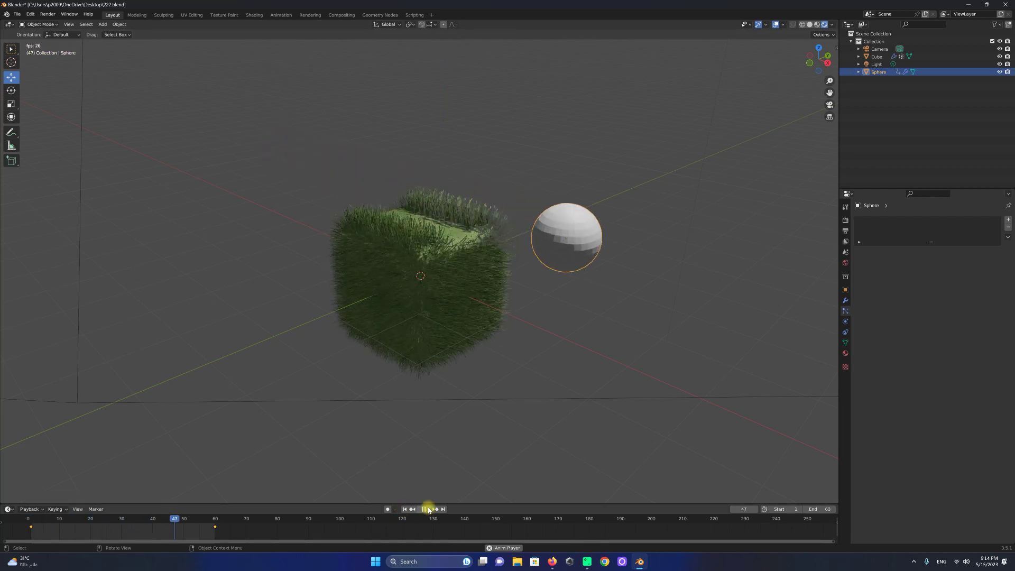
pyautogui.click(428, 509)
pyautogui.click(412, 509)
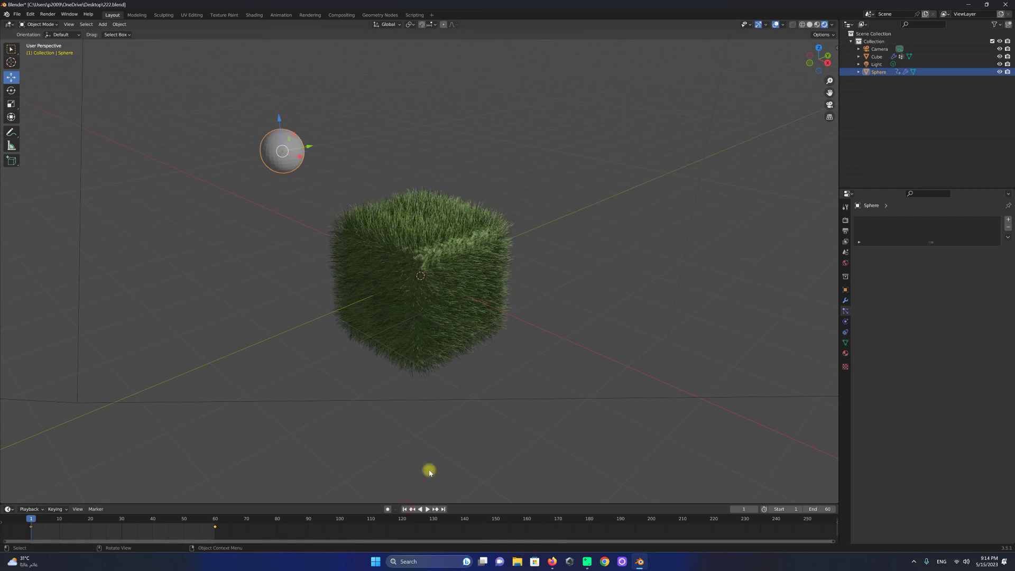
pyautogui.moveTo(814, 56); pyautogui.dragTo(822, 53)
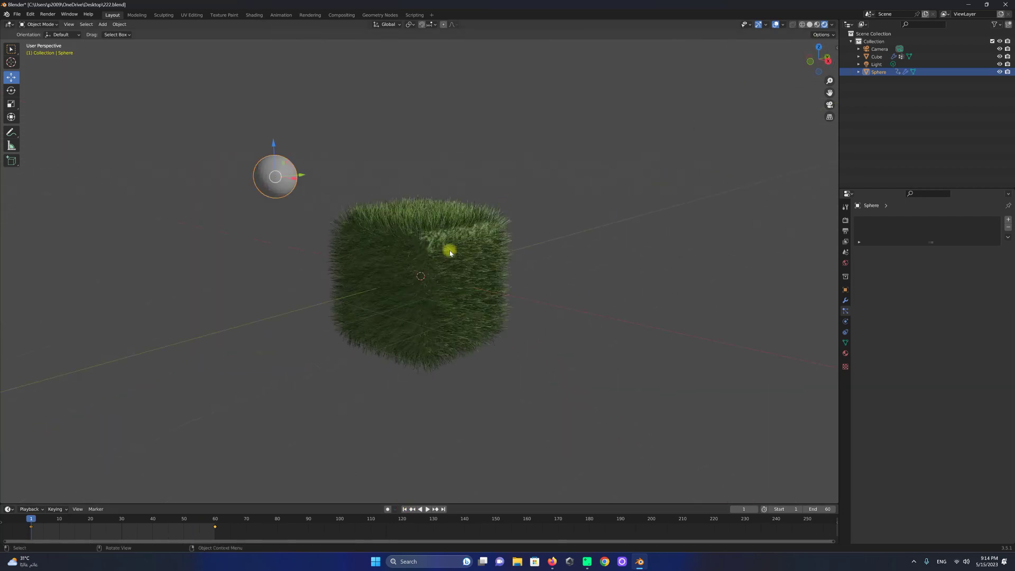
pyautogui.click(439, 273)
pyautogui.click(845, 330)
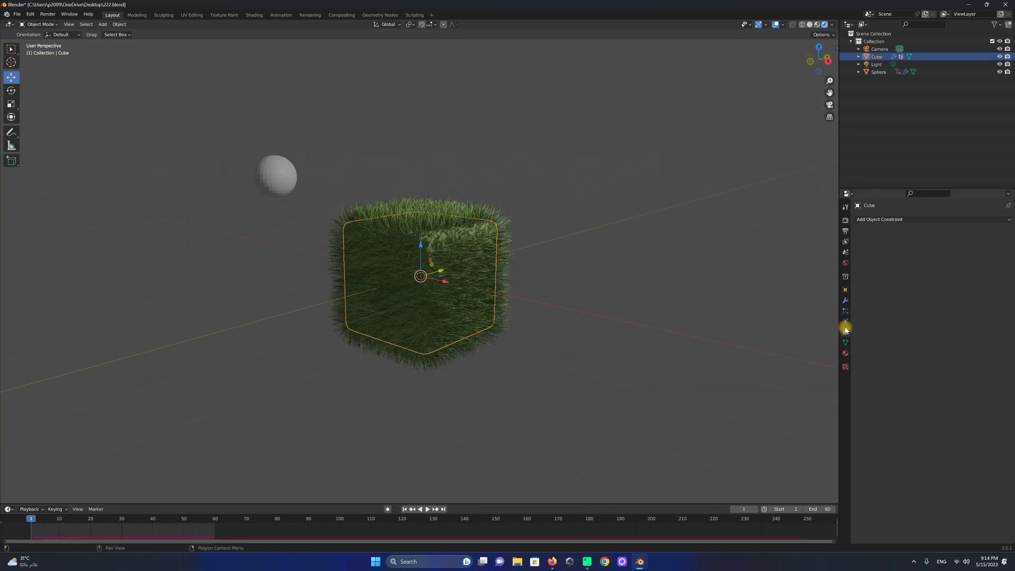
# Bake the cube's Dynamic Paint canvas and play back the result.
pyautogui.click(845, 322)
pyautogui.click(895, 475)
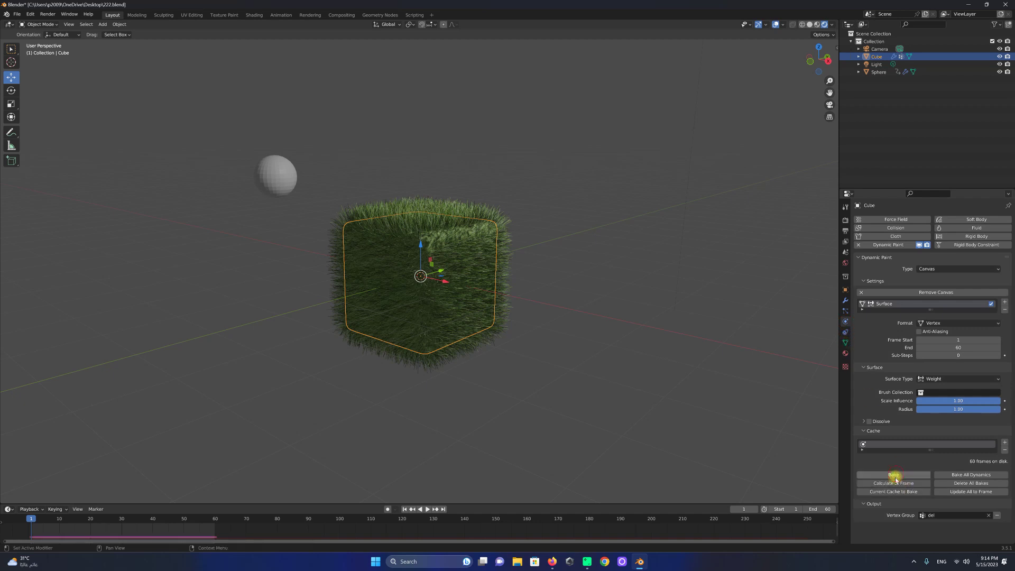
pyautogui.click(428, 509)
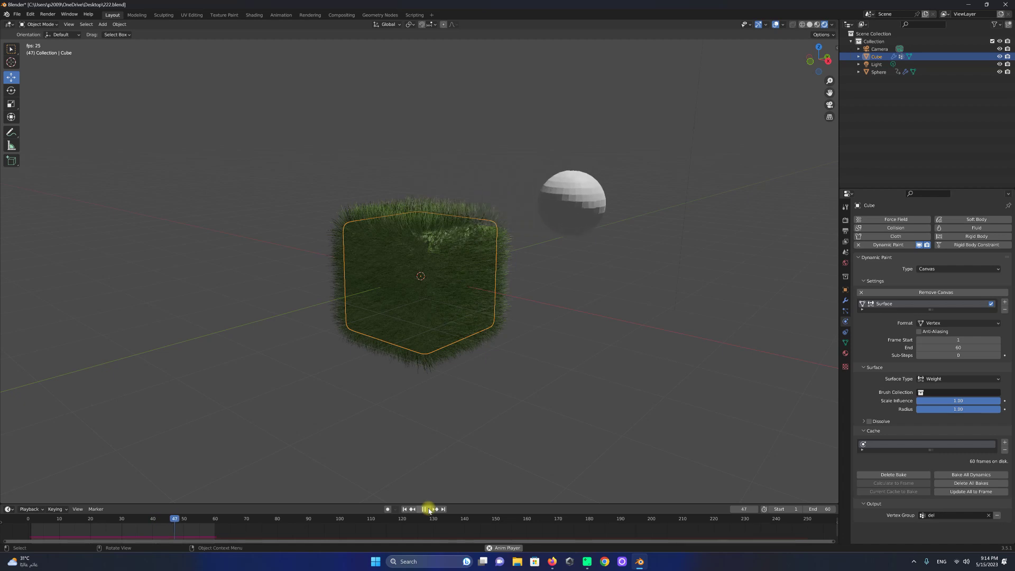
pyautogui.press('space')
pyautogui.moveTo(818, 59); pyautogui.dragTo(578, 215)
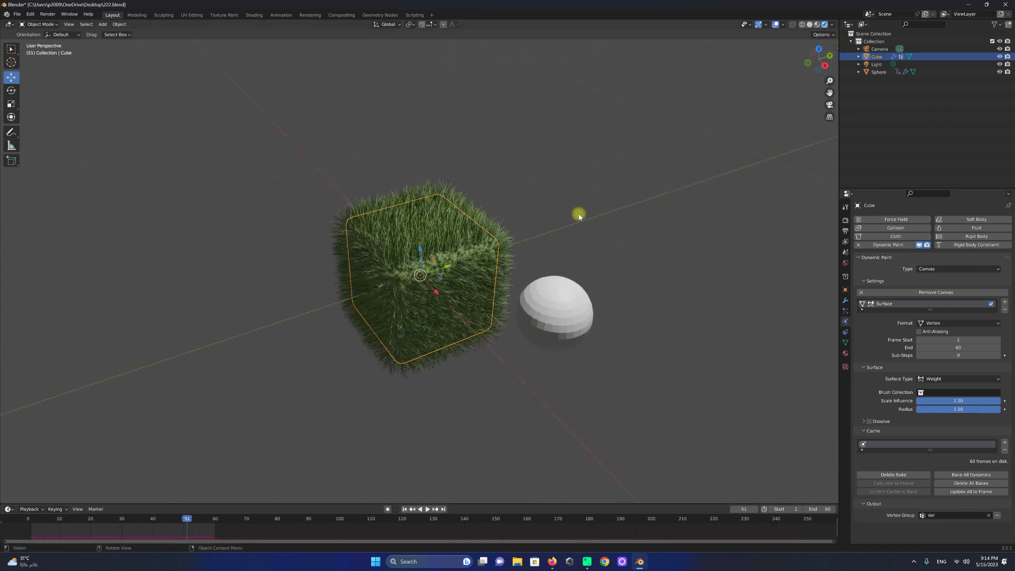
# Free the Dynamic Paint bake, return to frame 1 and undo the sphere's shrinking.
pyautogui.click(899, 474)
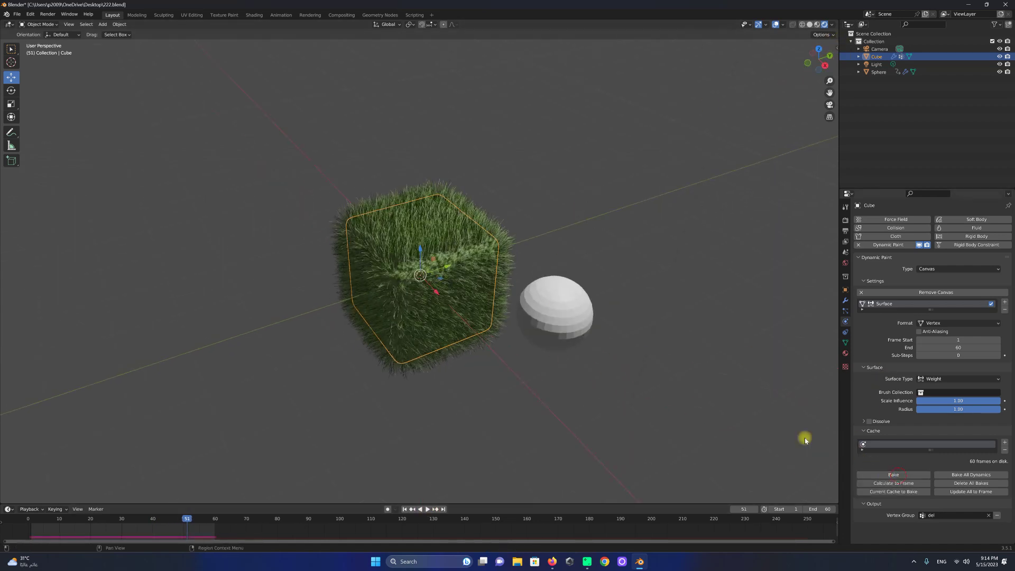
pyautogui.hotkey('shift', 'Left')
pyautogui.click(322, 117)
pyautogui.press('space')
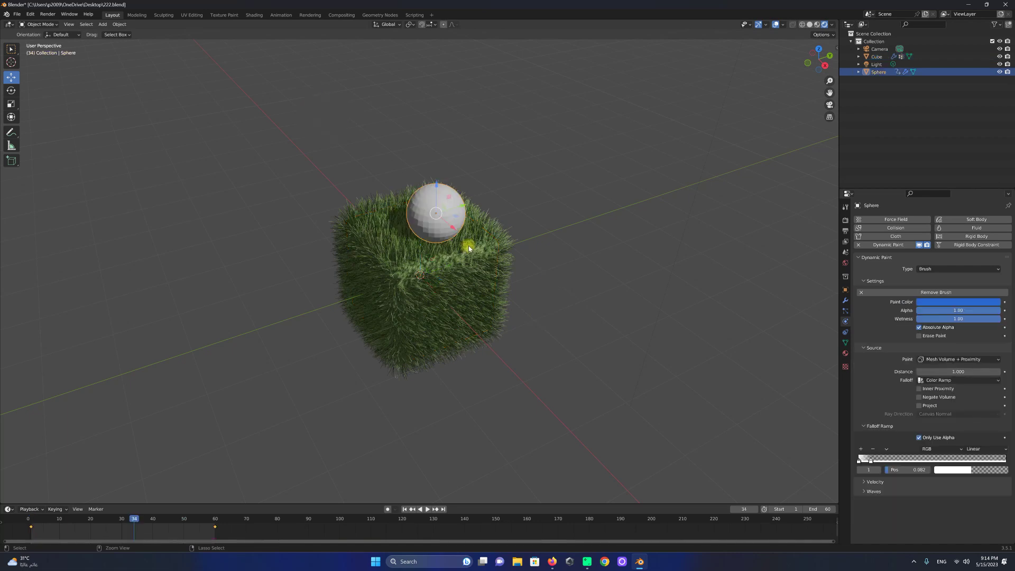
pyautogui.hotkey('ctrl', 'z')
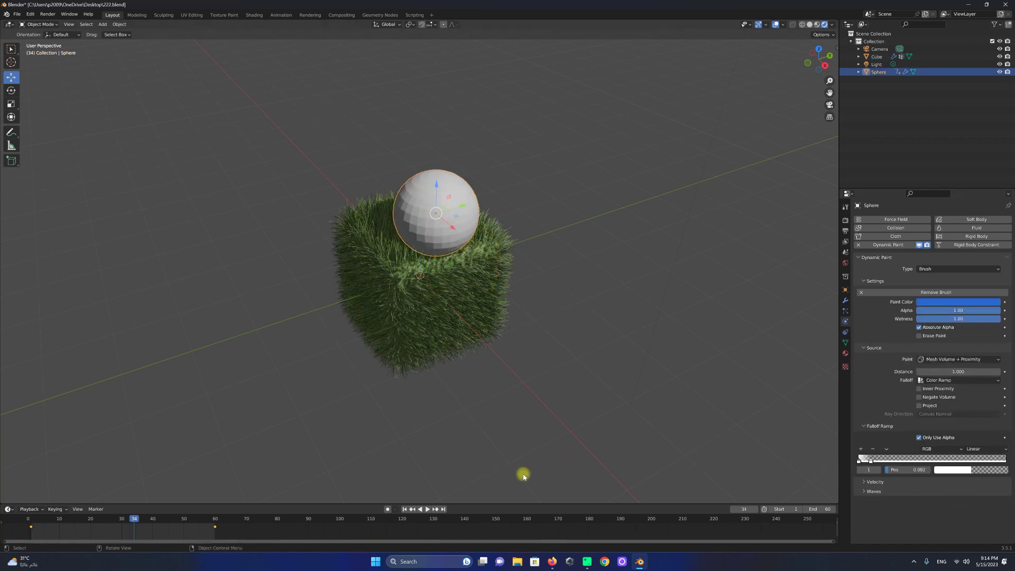
# Rebake the canvas and play to frame 49 to inspect the flattened grass trail.
pyautogui.click(493, 279)
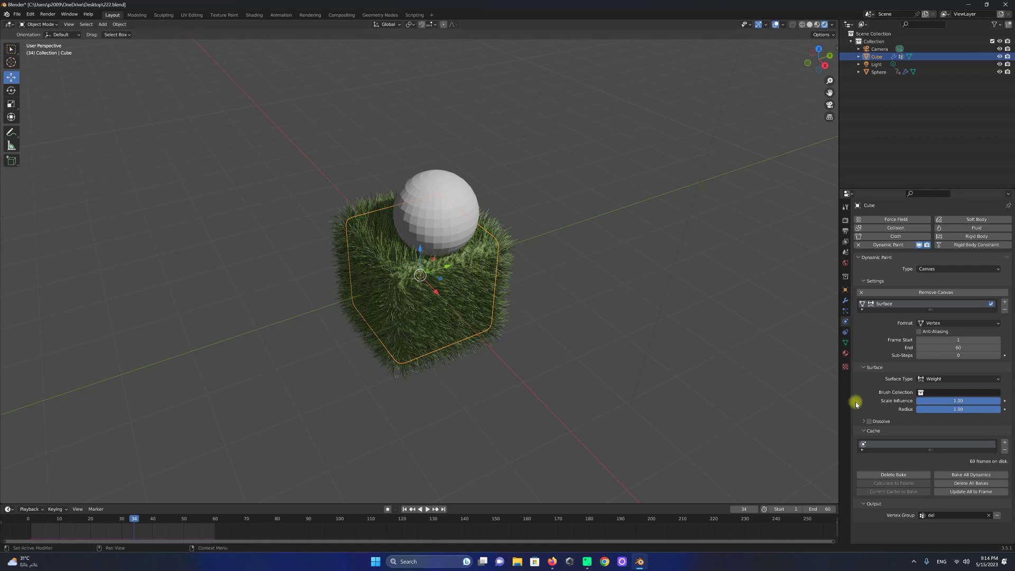
pyautogui.click(891, 474)
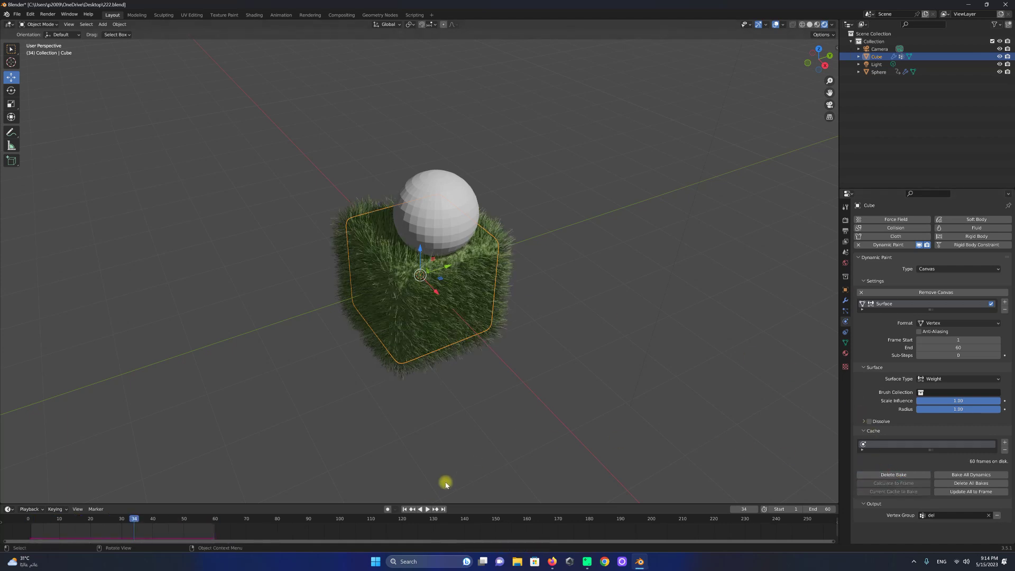
pyautogui.click(407, 508)
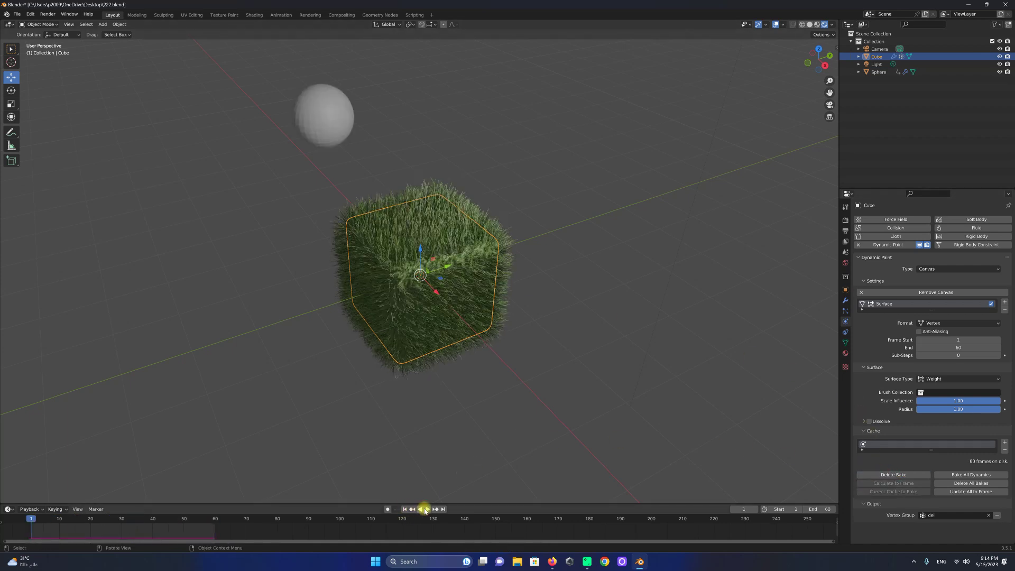
pyautogui.click(427, 509)
pyautogui.moveTo(822, 68)
pyautogui.mouseDown()
pyautogui.moveTo(813, 70)
pyautogui.moveTo(822, 73)
pyautogui.mouseUp()
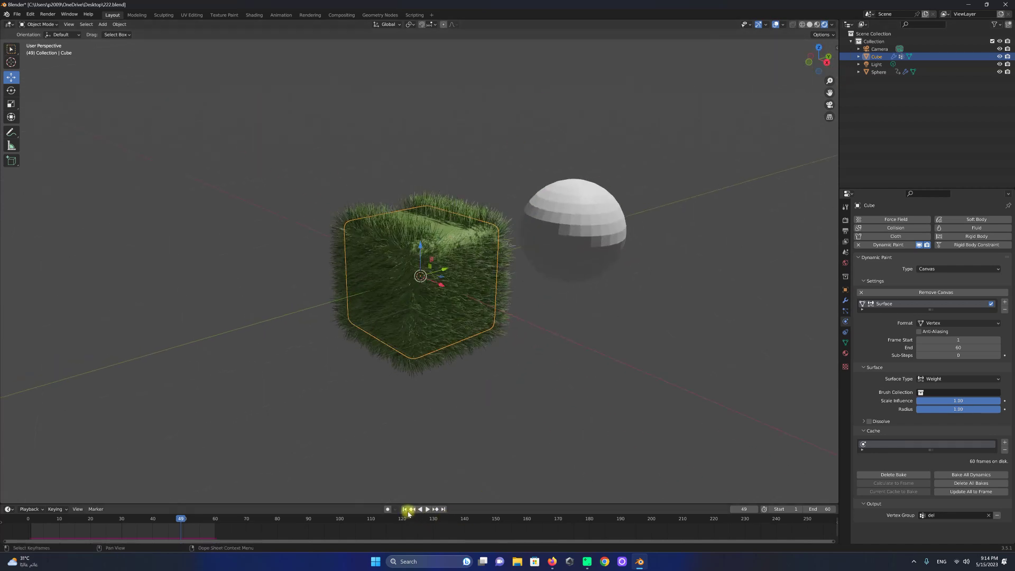
pyautogui.click(581, 228)
pyautogui.rightClick(582, 228)
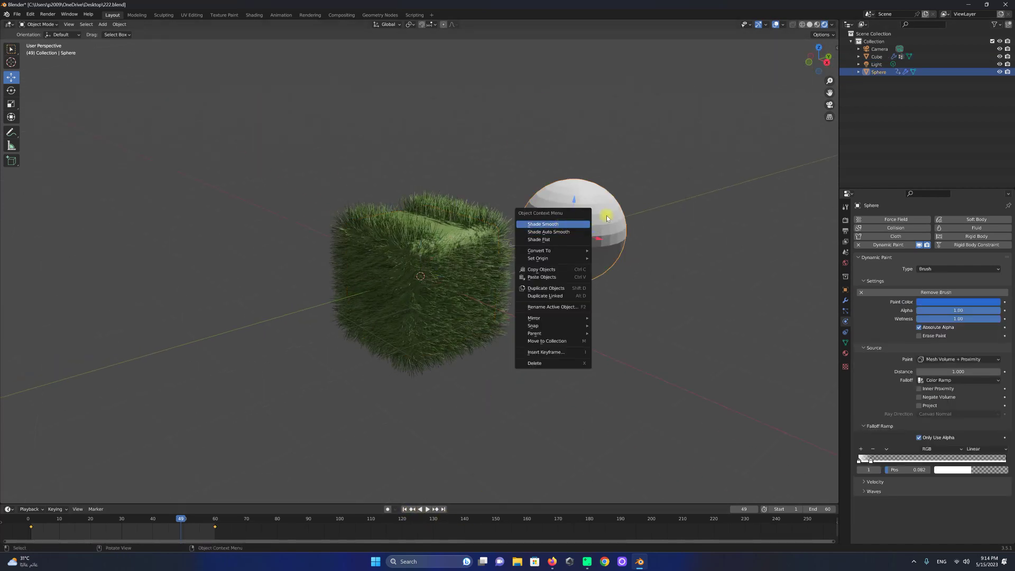
# Set the sphere to Shade Smooth from its right-click menu.
pyautogui.click(585, 211)
pyautogui.rightClick(582, 217)
pyautogui.click(566, 215)
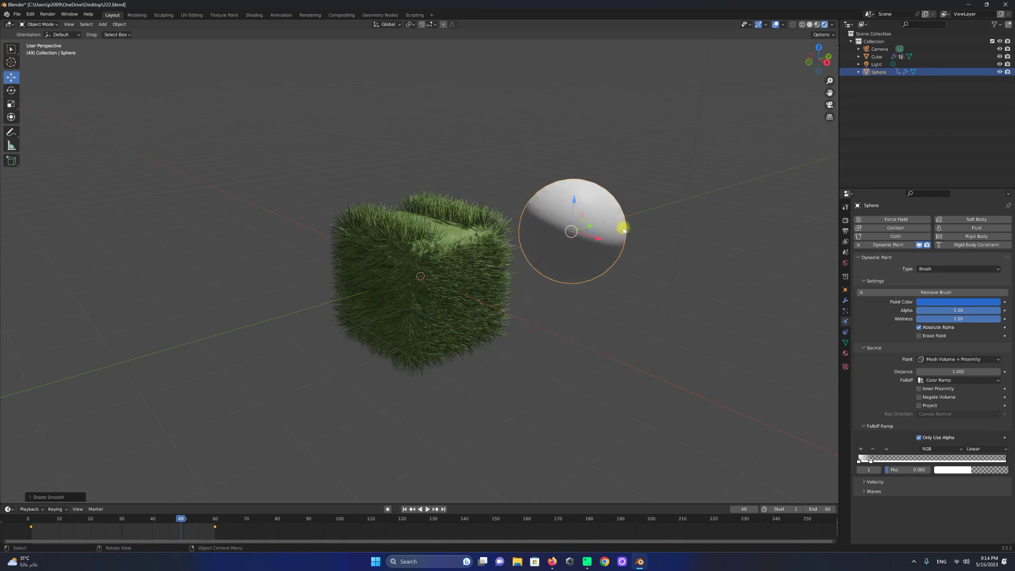
pyautogui.click(417, 353)
# Replay the animation from frame 1 and stop playback.
pyautogui.click(405, 509)
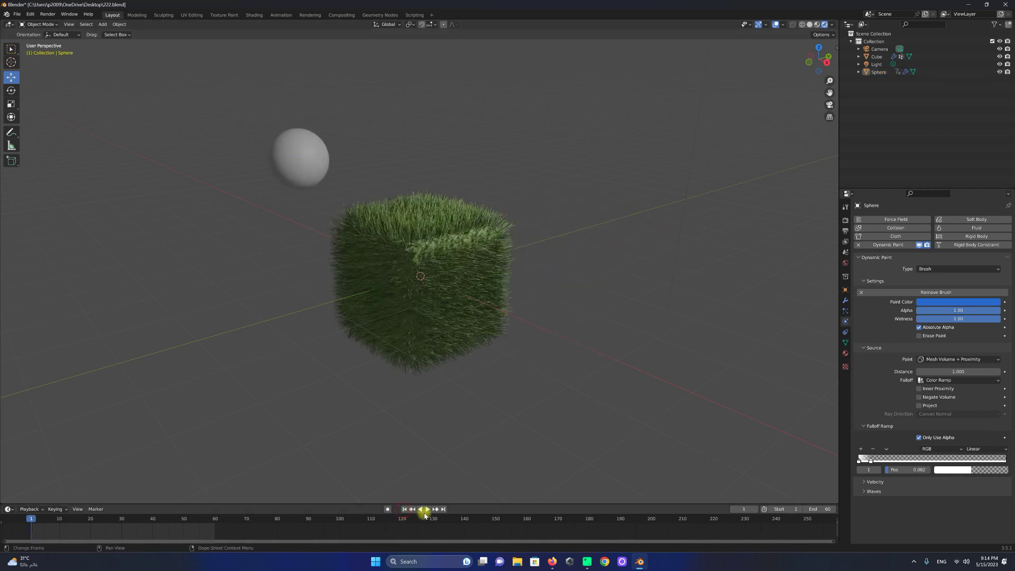
pyautogui.click(404, 509)
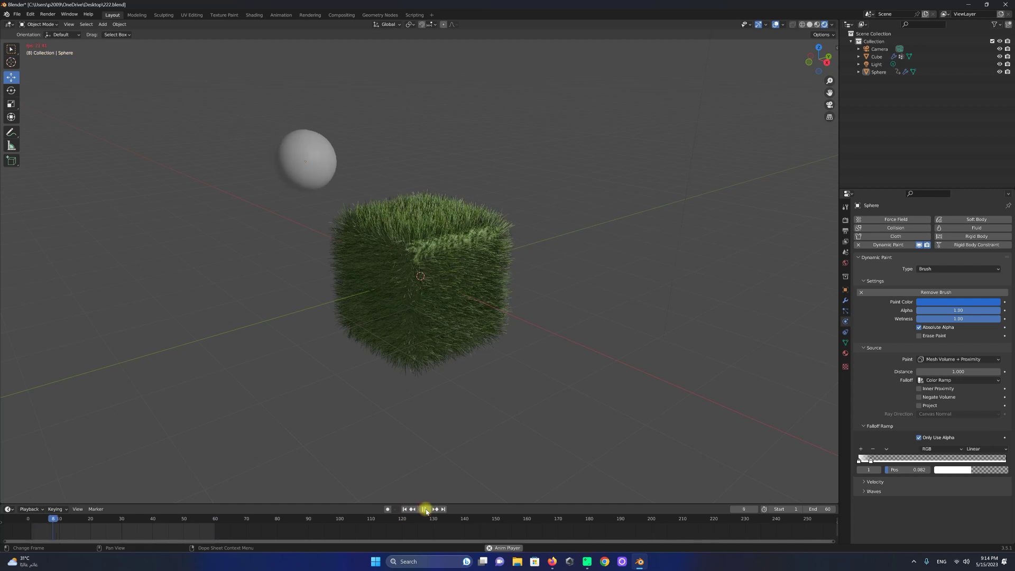
pyautogui.click(425, 509)
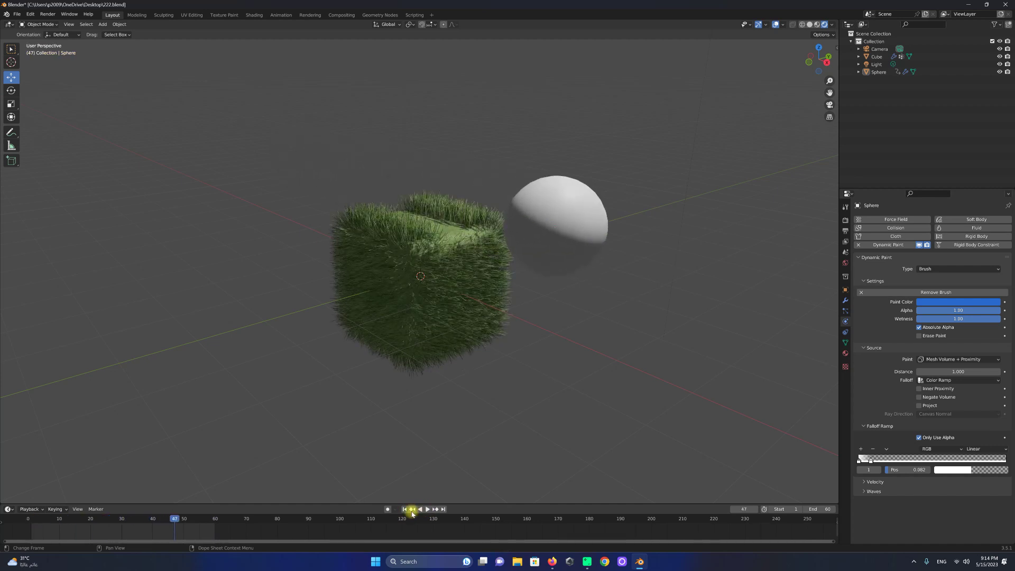
# Preview the hair in Solid shading by playing the timeline until the sphere reaches the cube.
pyautogui.click(803, 24)
pyautogui.click(810, 25)
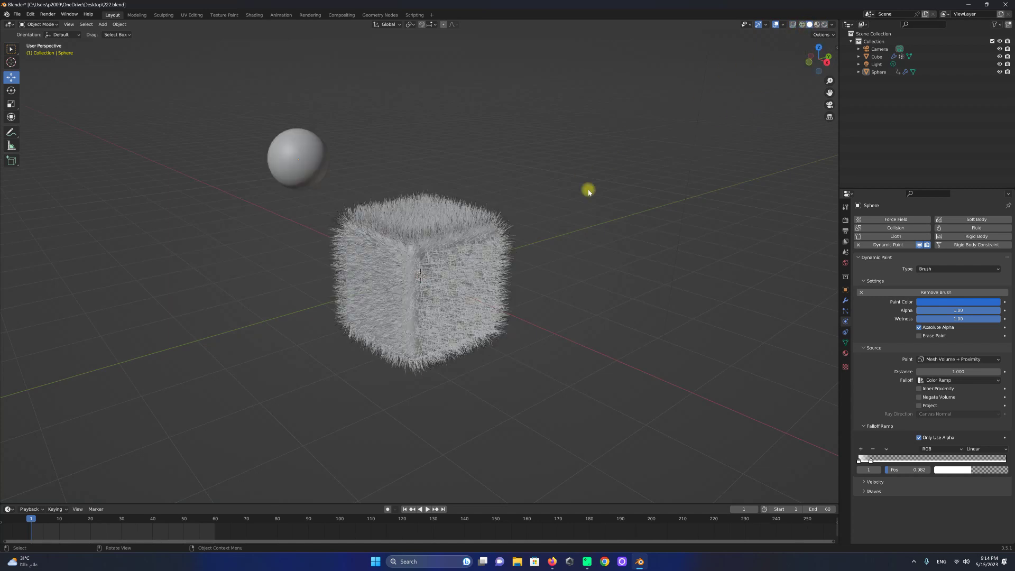
pyautogui.scroll(2, 428, 321)
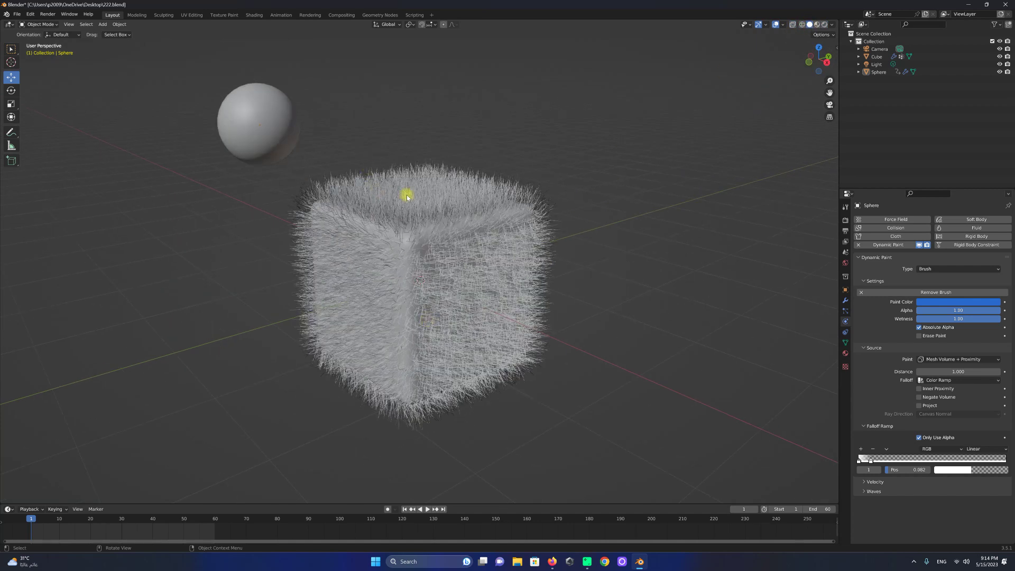
pyautogui.click(427, 508)
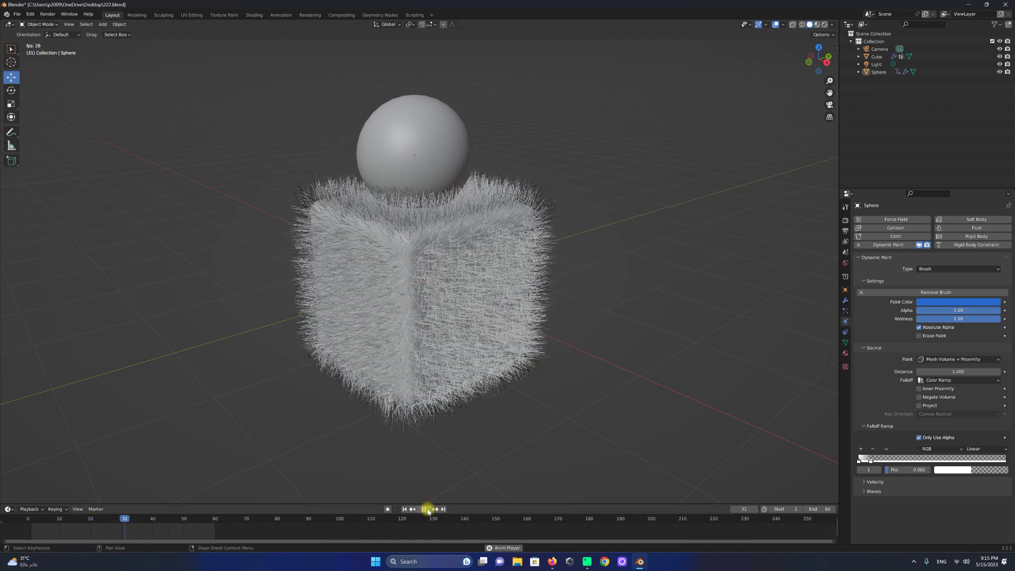
pyautogui.click(422, 509)
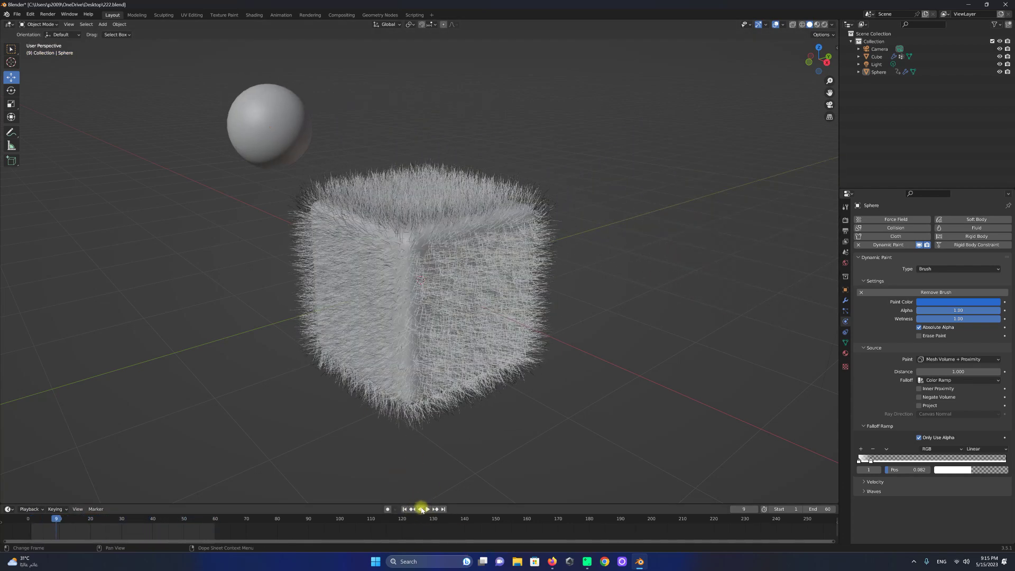
pyautogui.click(427, 508)
pyautogui.click(416, 510)
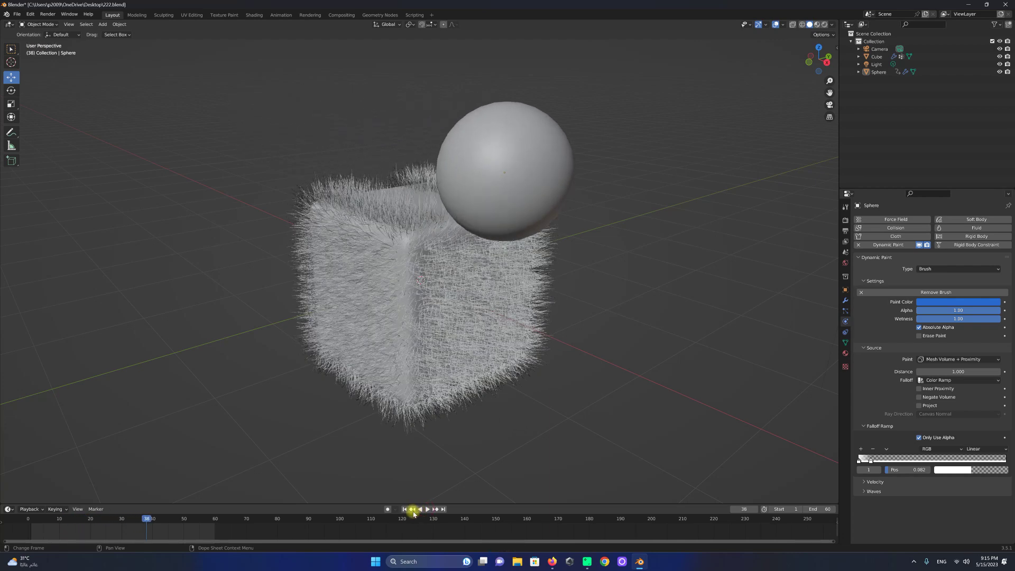
# Return to frame 1 in Rendered shading with the grass cube selected.
pyautogui.click(406, 509)
pyautogui.click(824, 25)
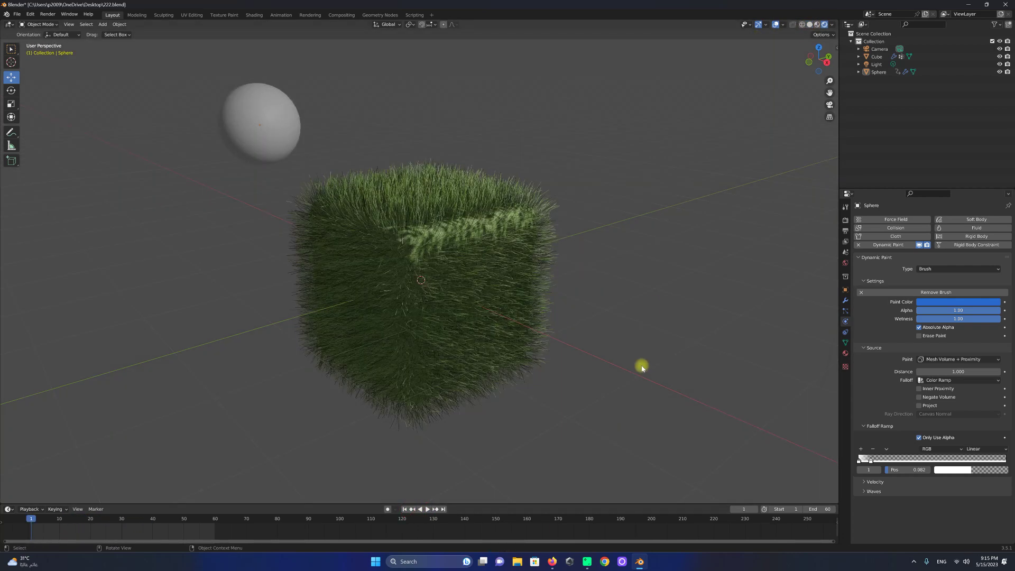
pyautogui.scroll(-3, 642, 359)
pyautogui.click(389, 246)
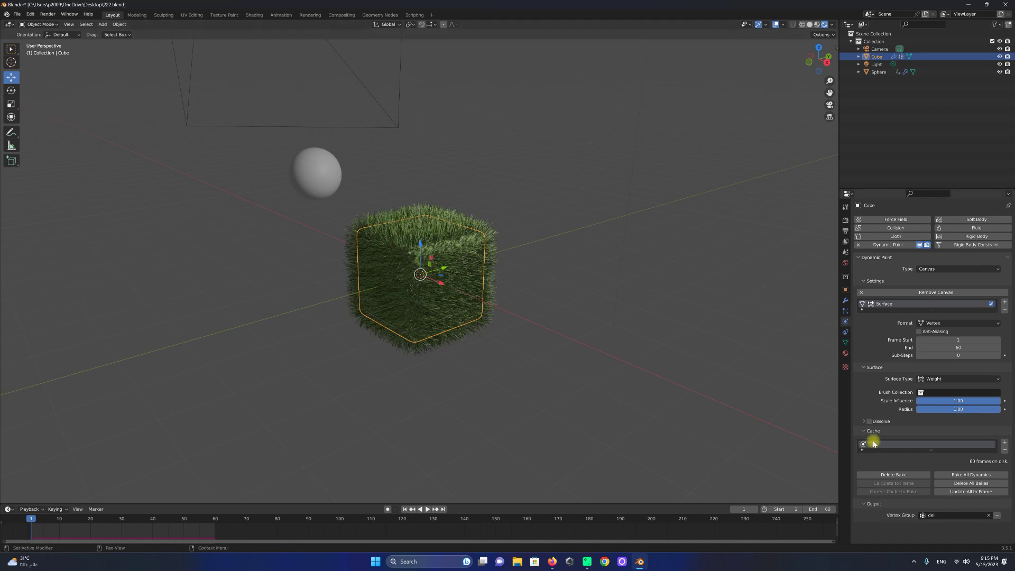
# Show the cube's hair particle settings and expand the Vertex Groups panel.
pyautogui.click(845, 311)
pyautogui.scroll(-3, 881, 454)
pyautogui.scroll(-2, 879, 449)
pyautogui.scroll(3, 883, 444)
pyautogui.scroll(2, 898, 430)
pyautogui.scroll(-5, 910, 416)
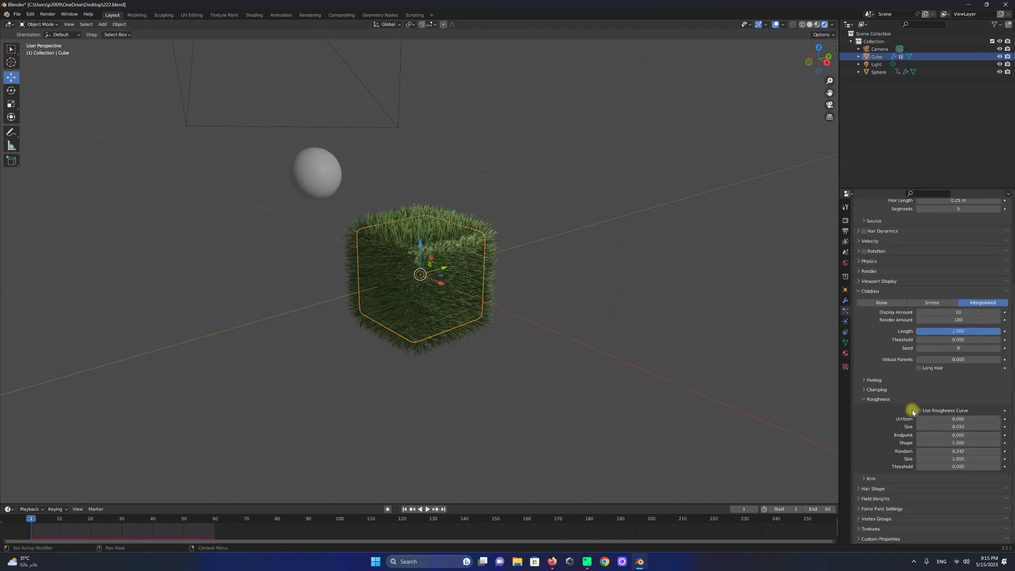
pyautogui.click(879, 520)
# Move the grass vertex group from Density to Length, then preview playback.
pyautogui.scroll(-2, 893, 507)
pyautogui.scroll(-1, 925, 486)
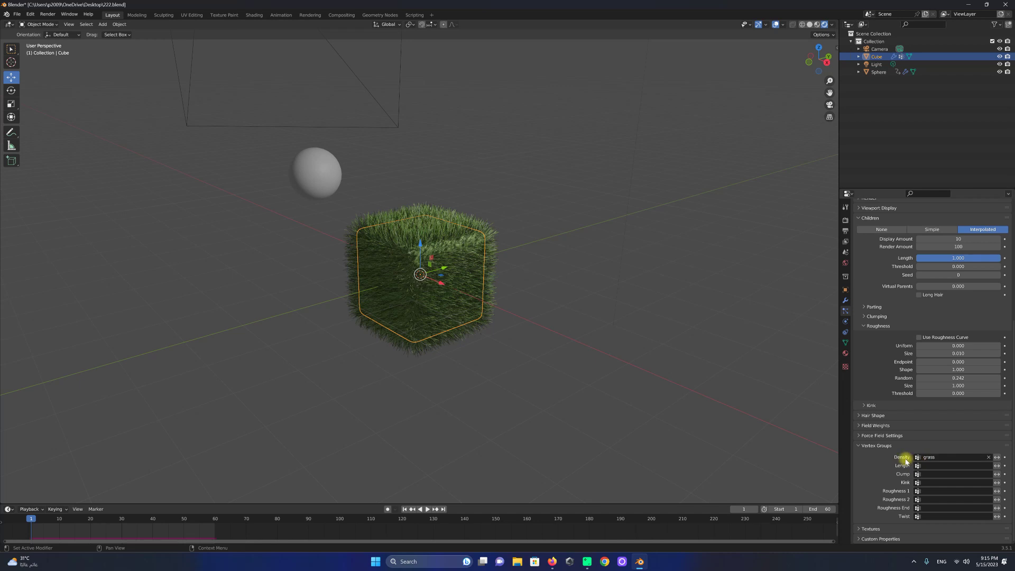
pyautogui.click(988, 457)
pyautogui.click(931, 466)
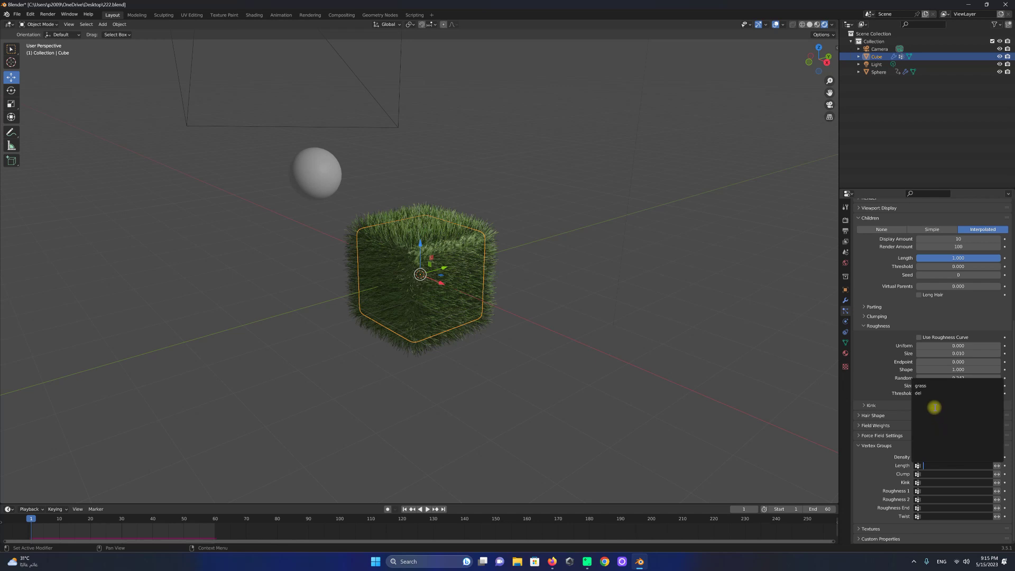
pyautogui.click(925, 385)
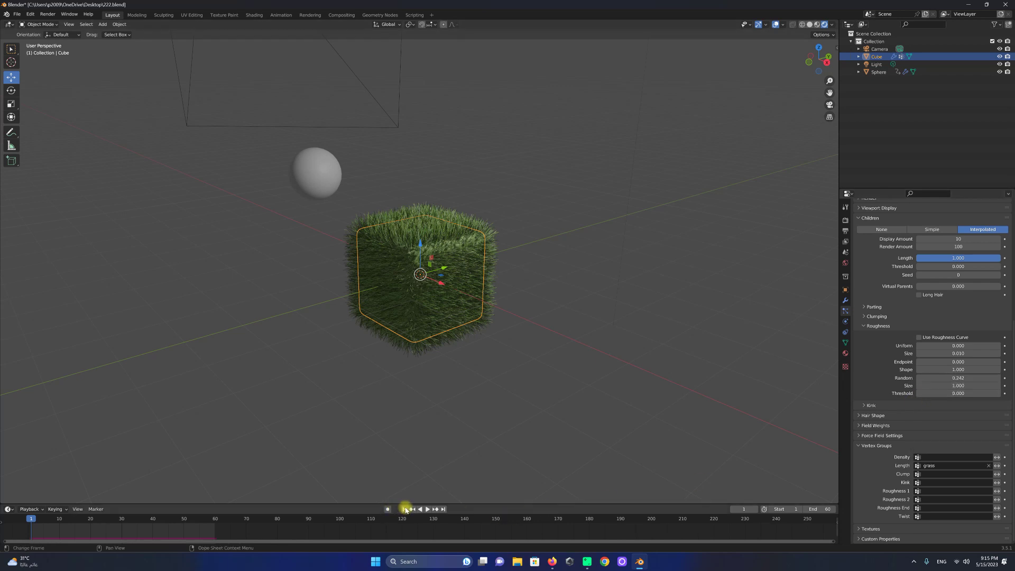
pyautogui.click(426, 510)
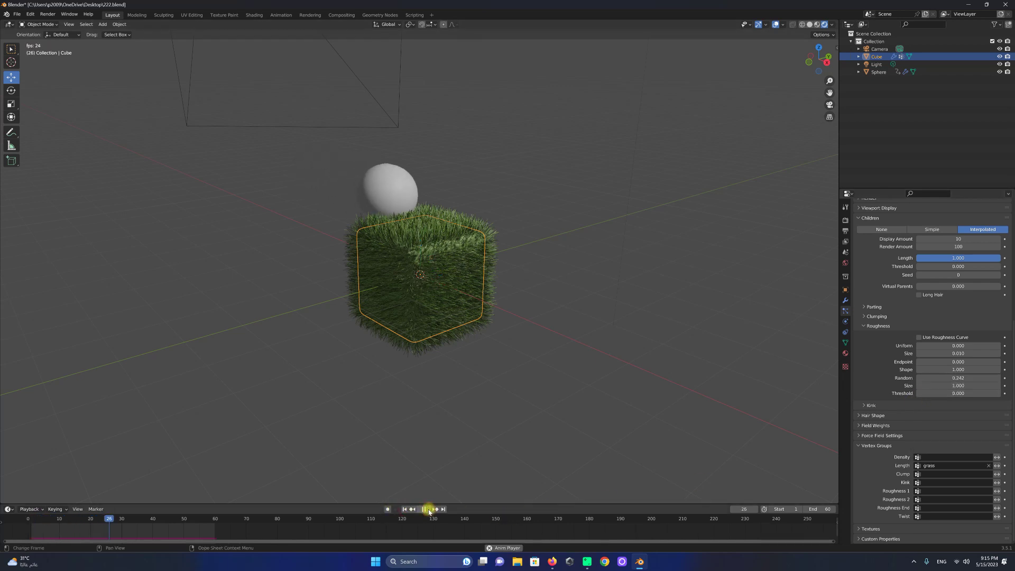
pyautogui.click(426, 509)
pyautogui.scroll(4, 410, 339)
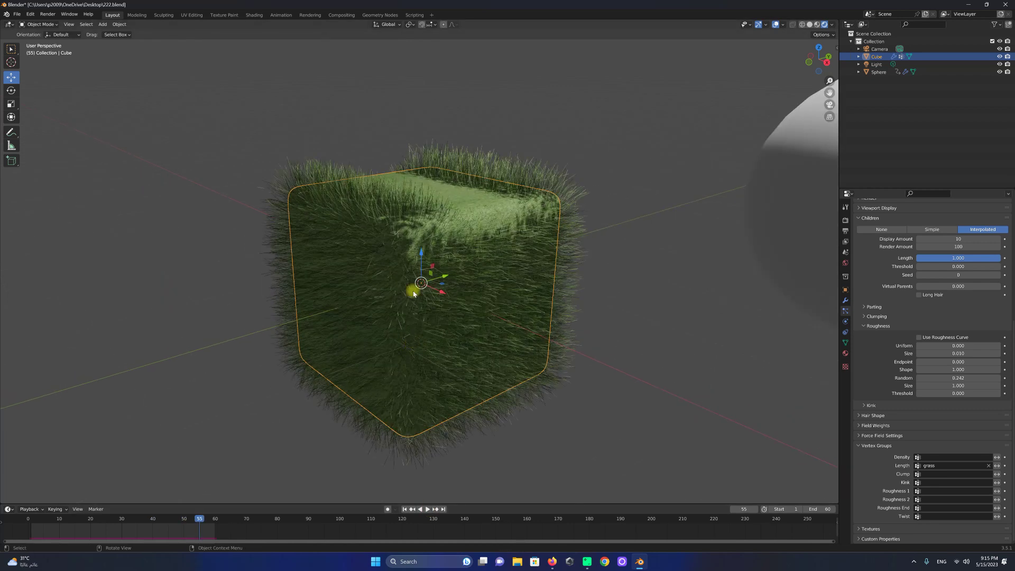
pyautogui.click(809, 24)
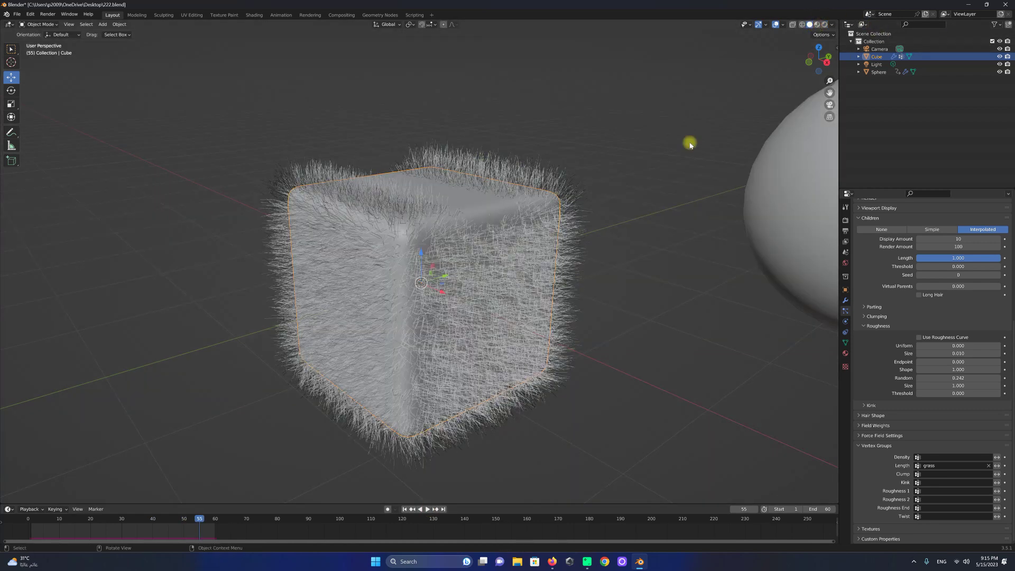
pyautogui.click(426, 509)
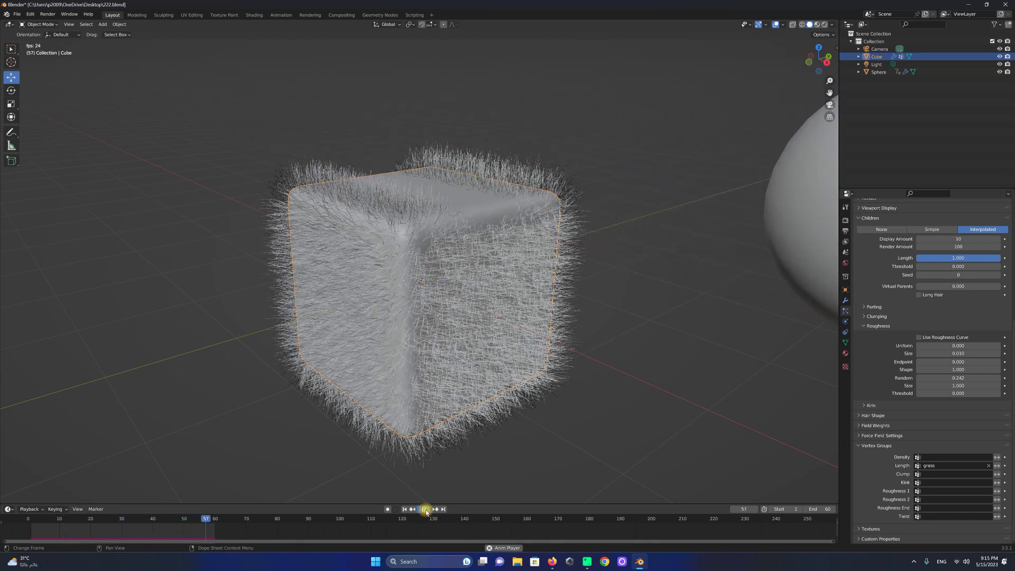
pyautogui.click(424, 509)
pyautogui.click(405, 509)
pyautogui.click(425, 508)
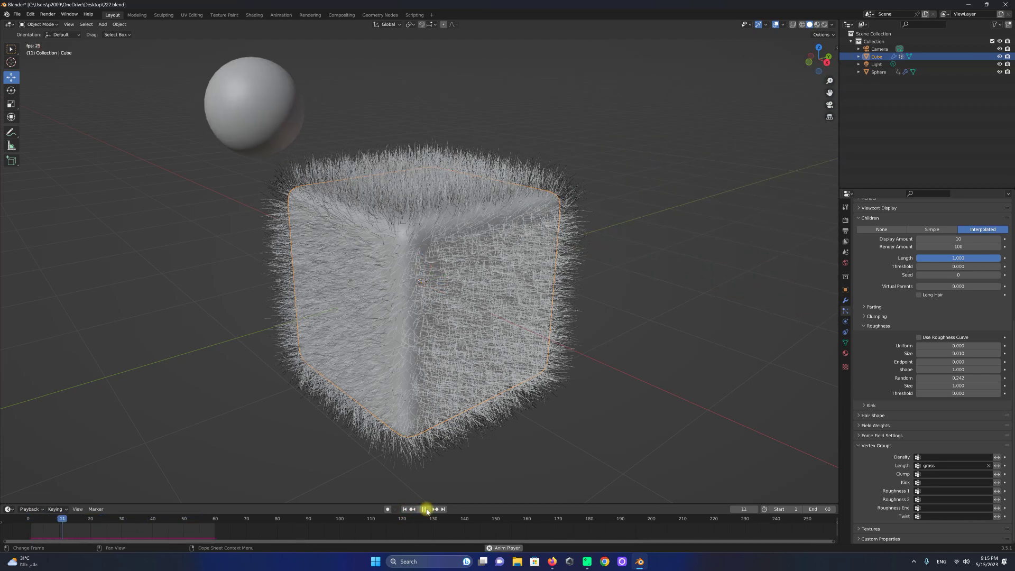
pyautogui.click(424, 509)
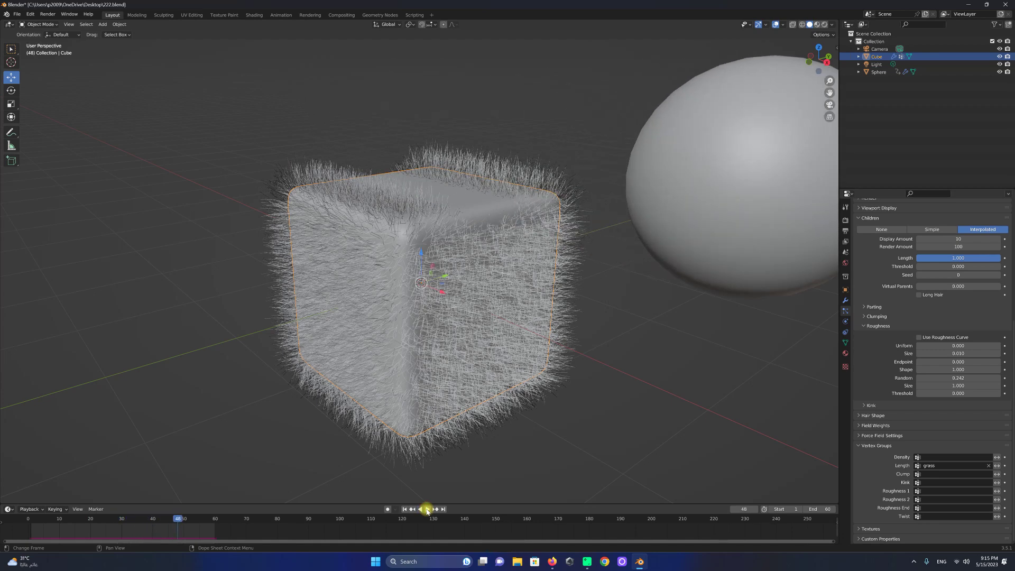
pyautogui.click(823, 25)
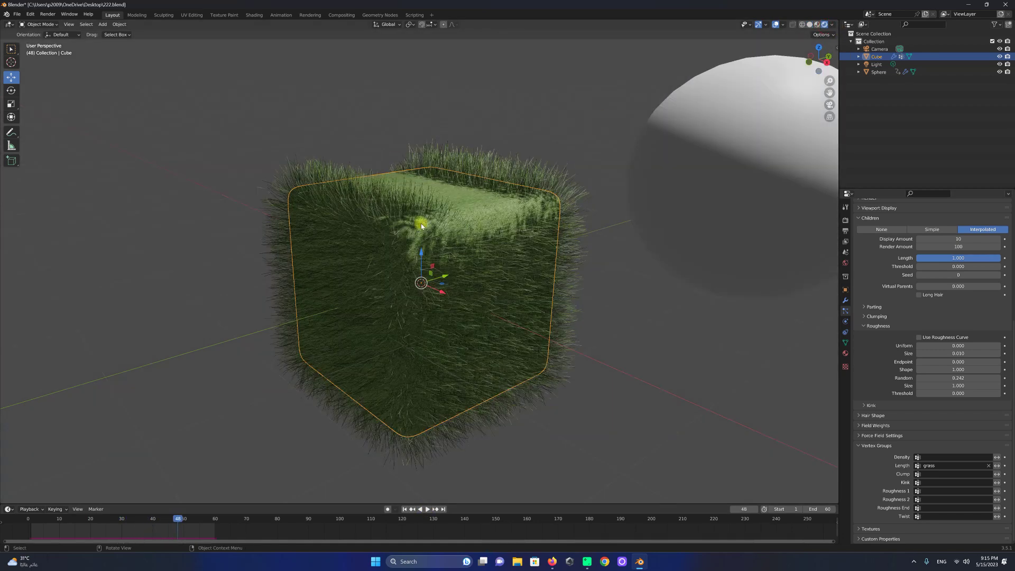
pyautogui.moveTo(827, 62); pyautogui.dragTo(667, 144)
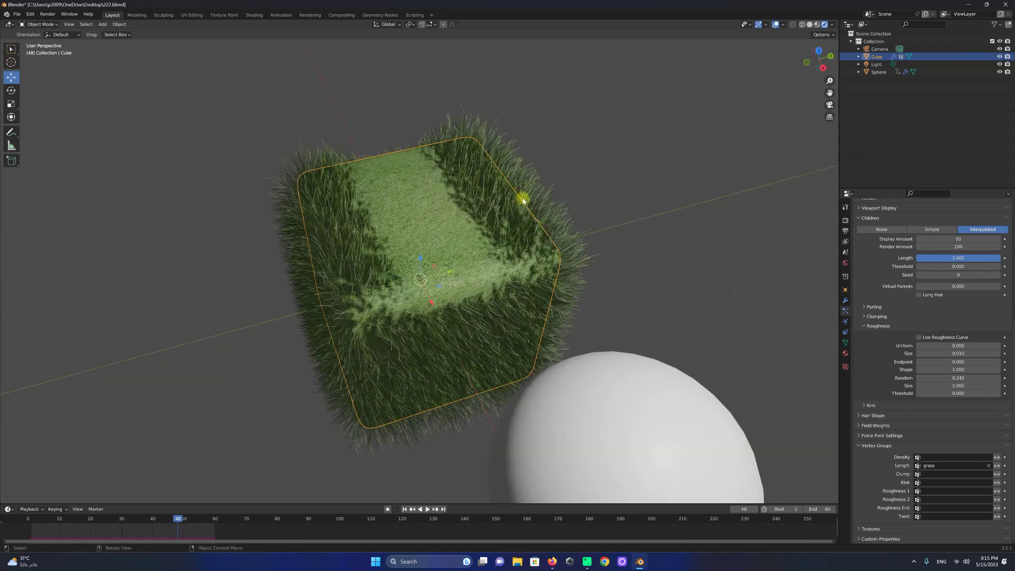
pyautogui.moveTo(819, 59); pyautogui.dragTo(826, 66)
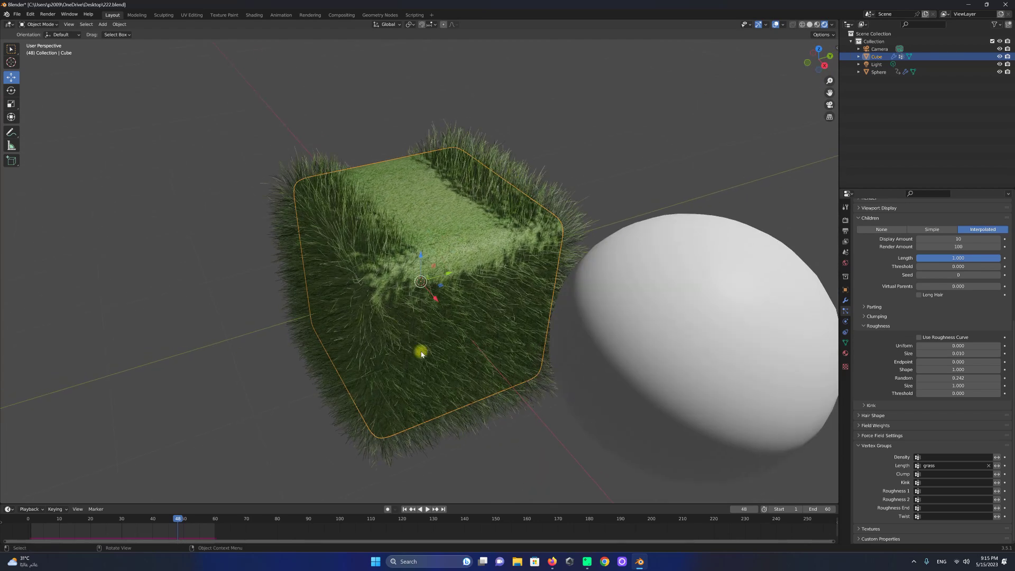
pyautogui.scroll(-2, 421, 351)
pyautogui.click(427, 509)
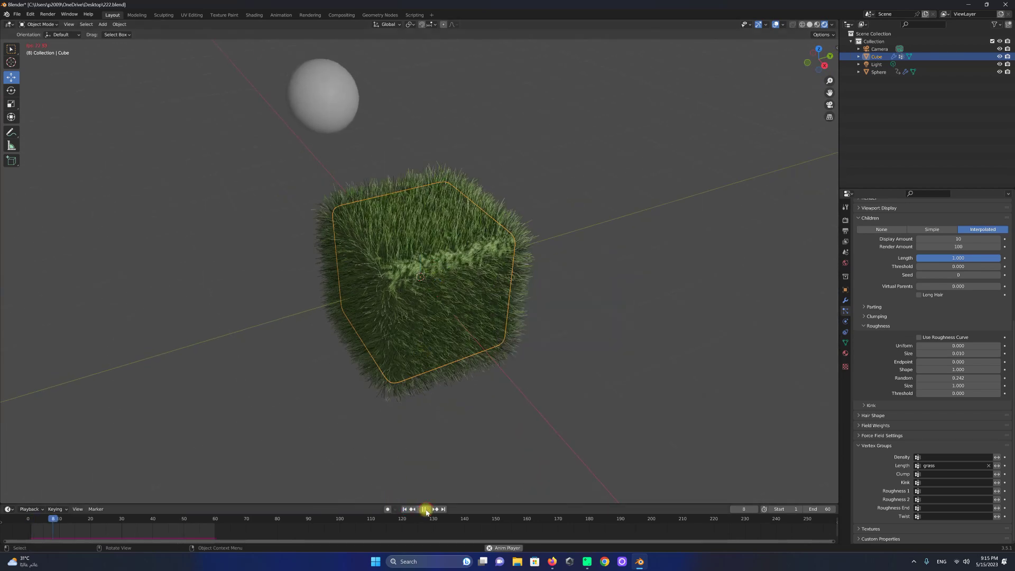
pyautogui.click(426, 509)
# Render frame 37 as a still image, close the render window, and resume playback.
pyautogui.click(48, 14)
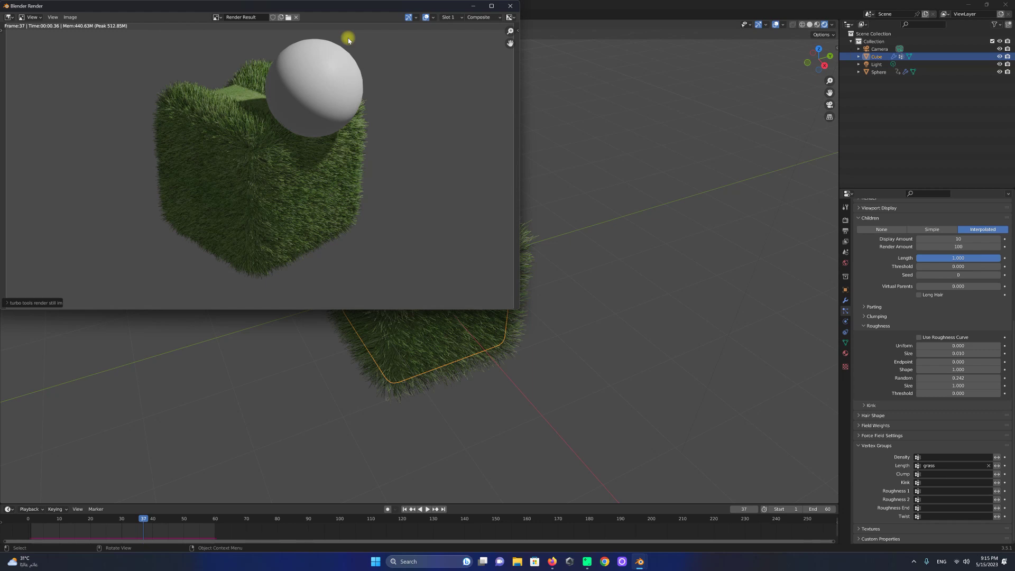
pyautogui.click(510, 6)
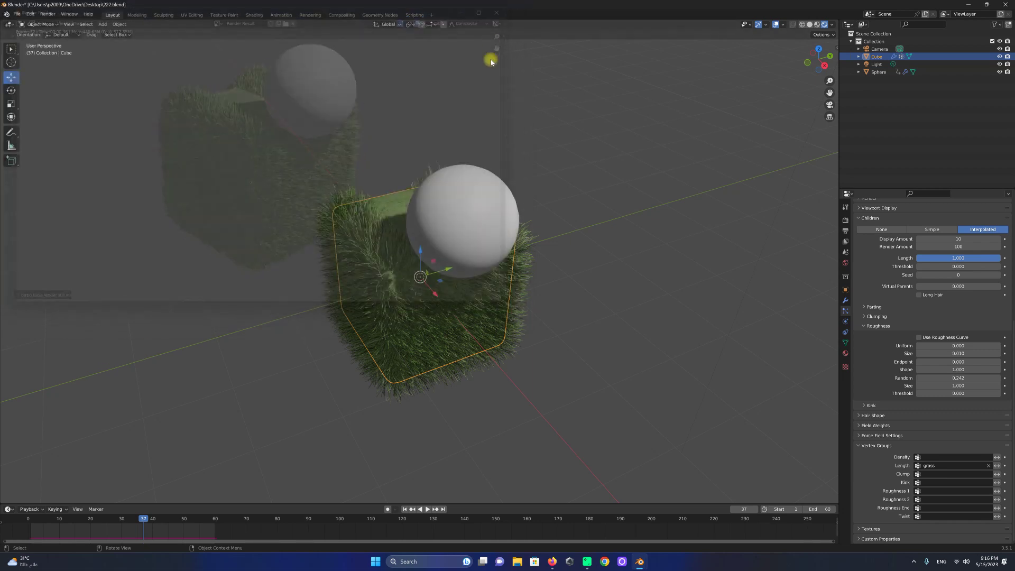
pyautogui.click(424, 509)
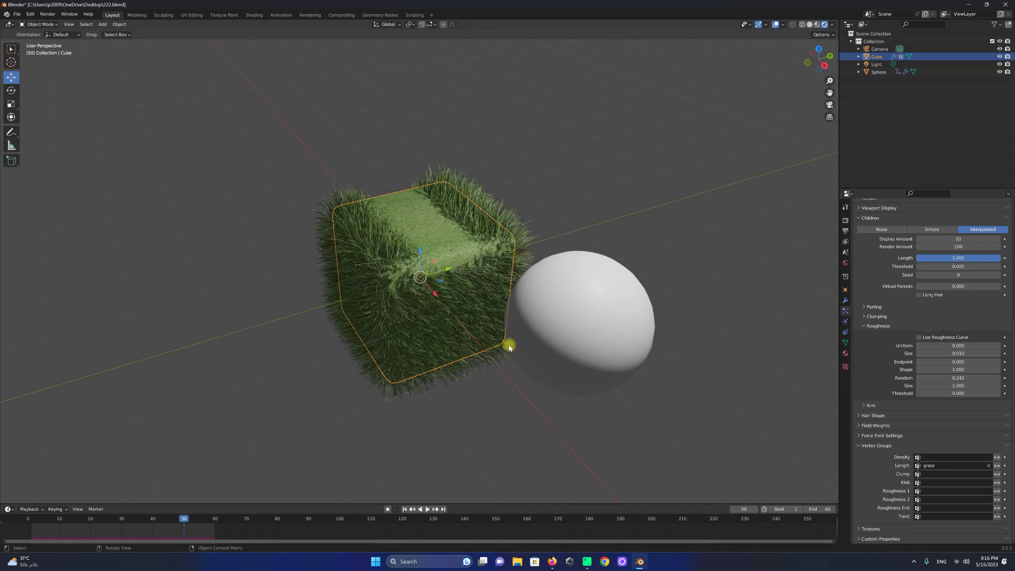
# Set the sphere's Dynamic Paint brush Alpha and Wetness to 0.50 each, then return to frame 1.
pyautogui.click(639, 319)
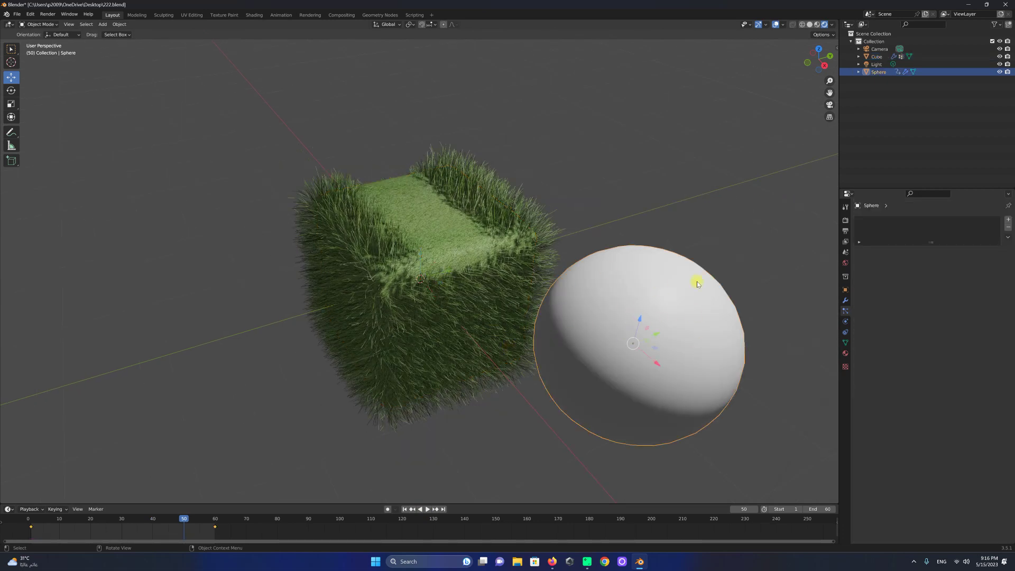
pyautogui.click(845, 321)
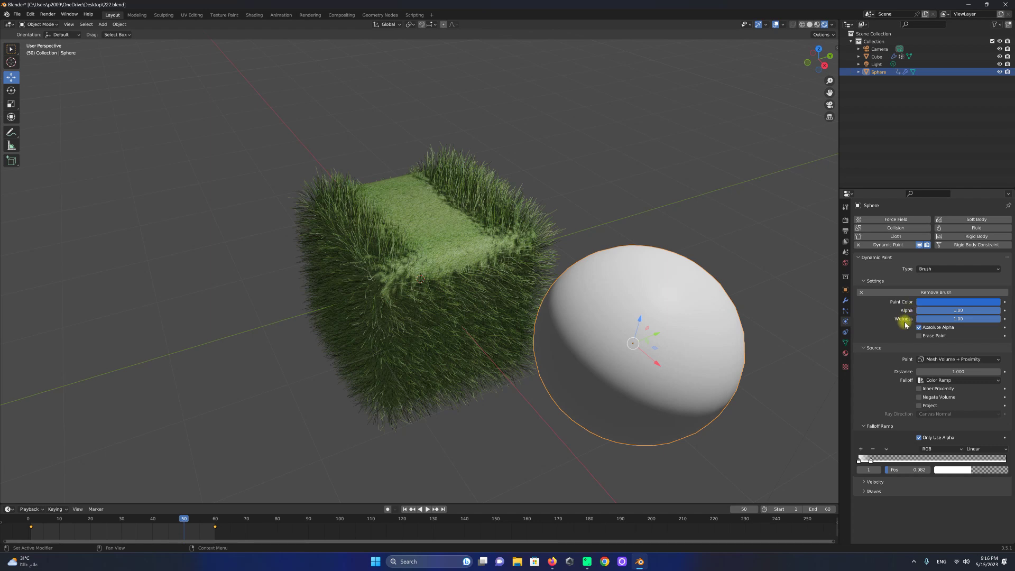
pyautogui.click(950, 310)
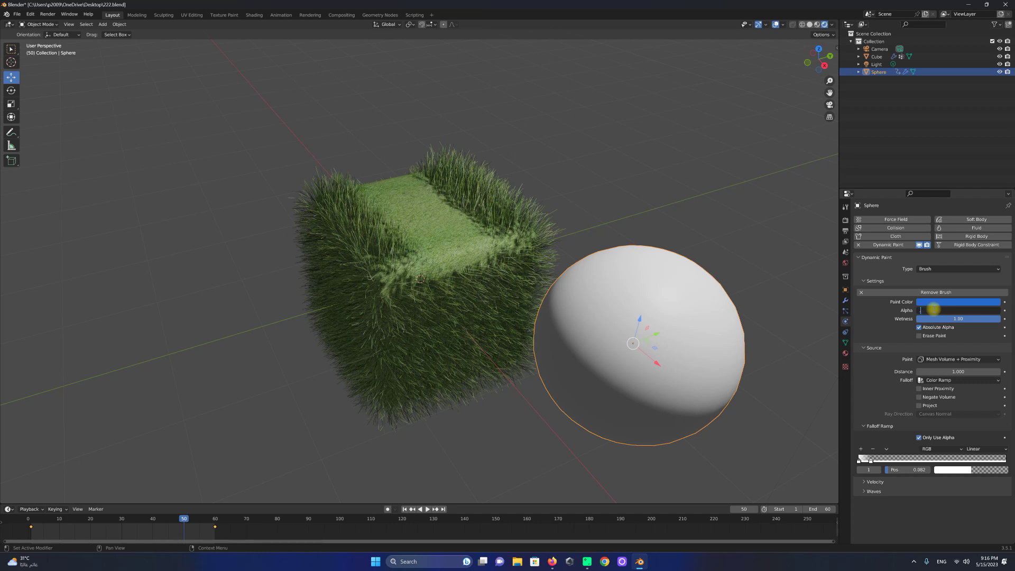
pyautogui.write('5')
pyautogui.press('Return')
pyautogui.click(943, 318)
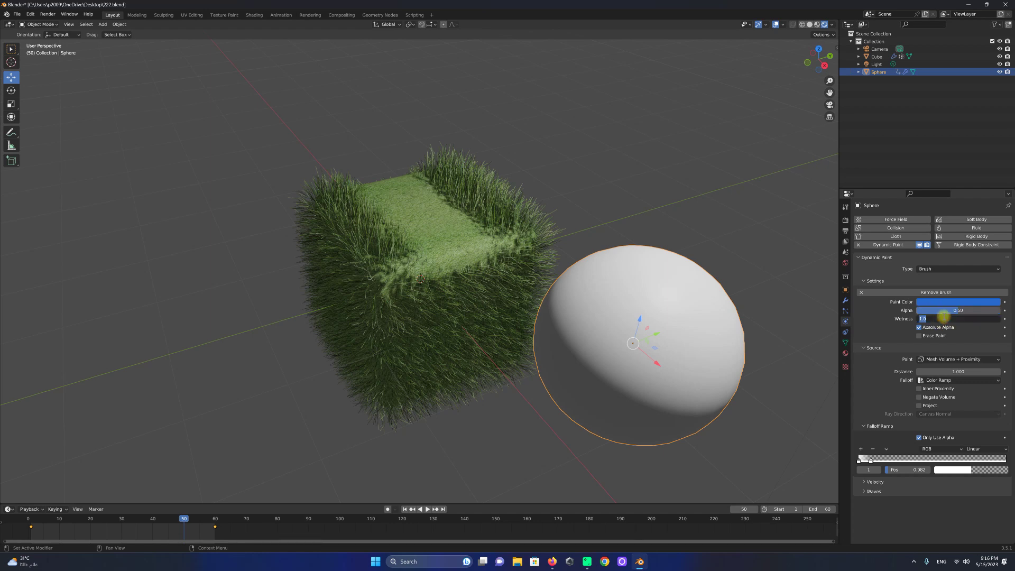
pyautogui.write('5')
pyautogui.write('0.5')
pyautogui.press('Return')
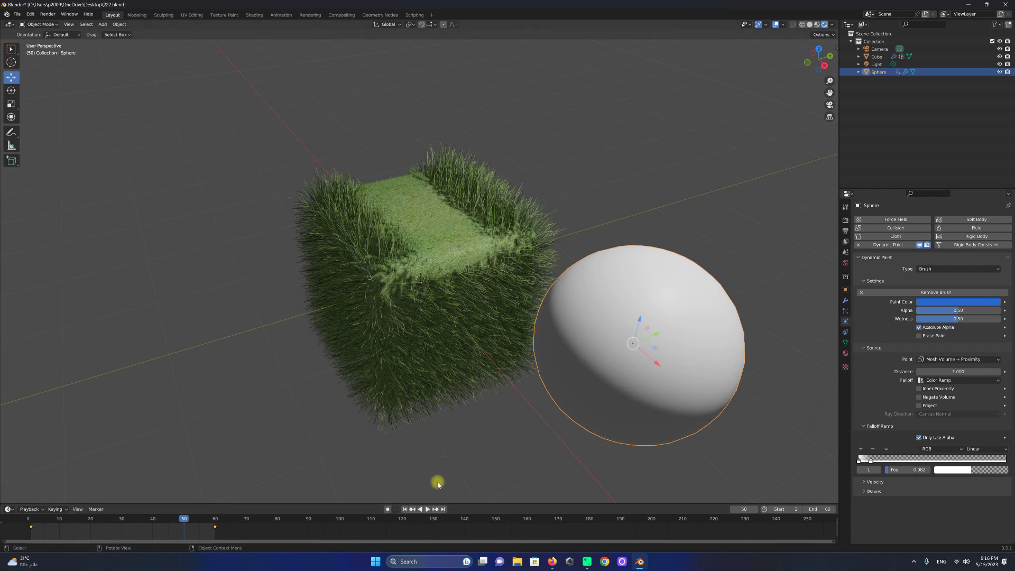
pyautogui.click(404, 509)
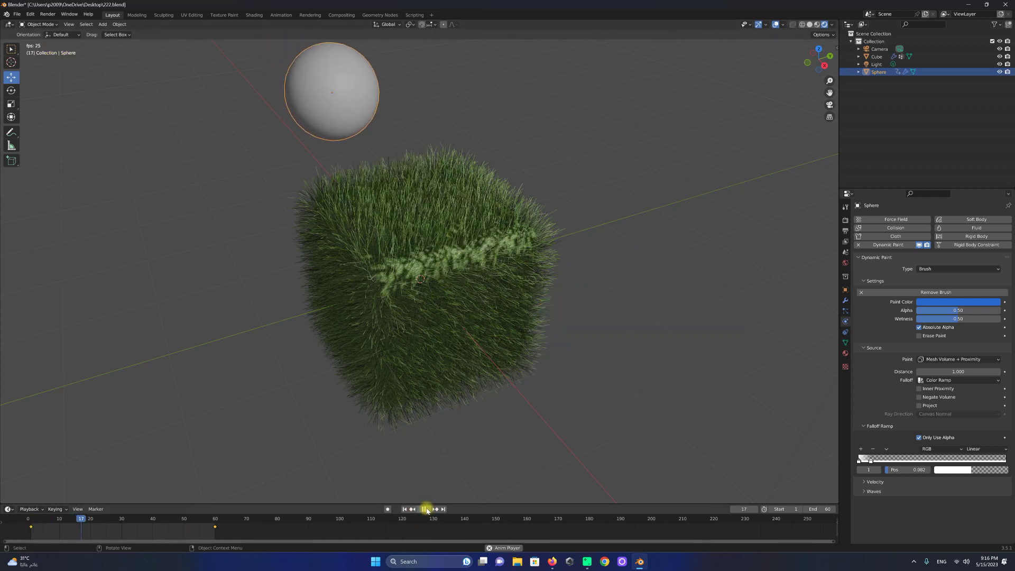
# Select the cube, delete its outdated Dynamic Paint bake, and replay the timeline to rebake.
pyautogui.click(426, 509)
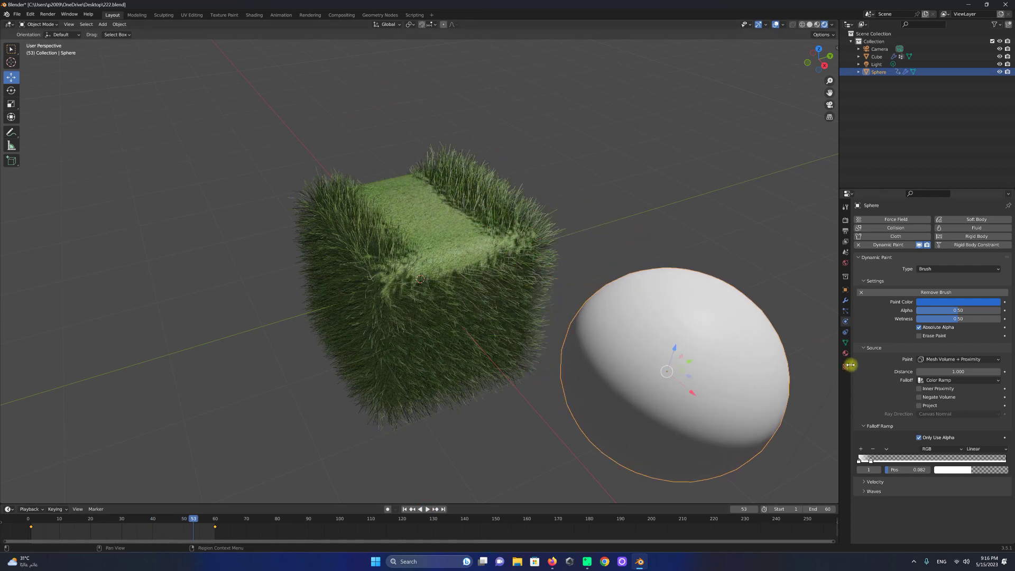
pyautogui.click(846, 343)
pyautogui.click(845, 321)
pyautogui.click(845, 333)
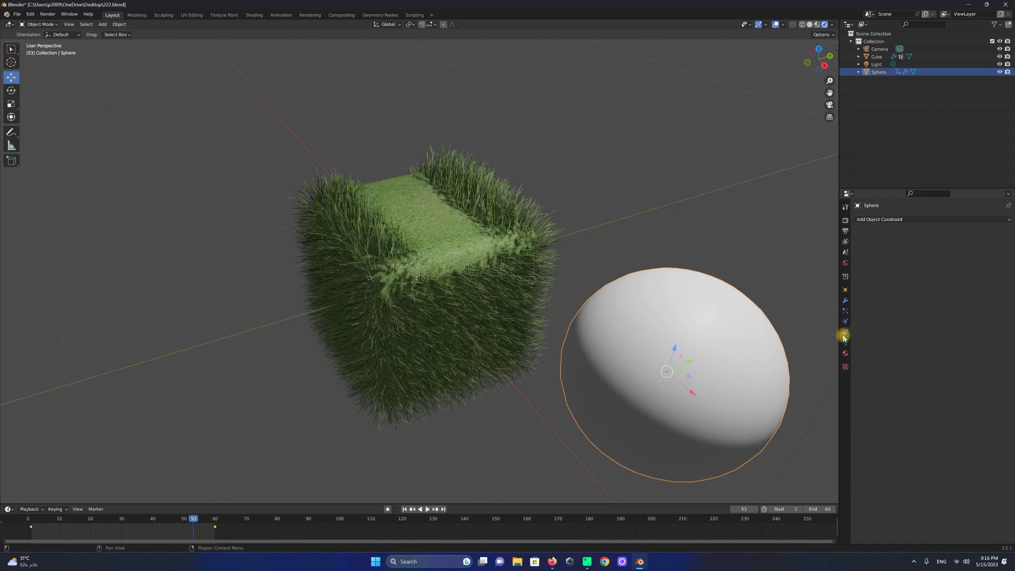
pyautogui.click(456, 262)
pyautogui.click(845, 321)
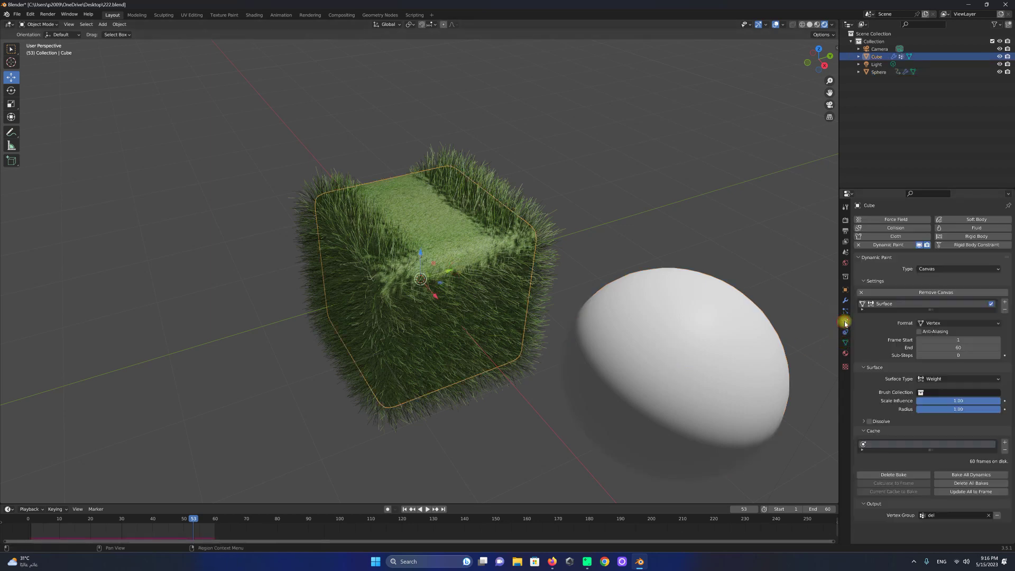
pyautogui.click(896, 475)
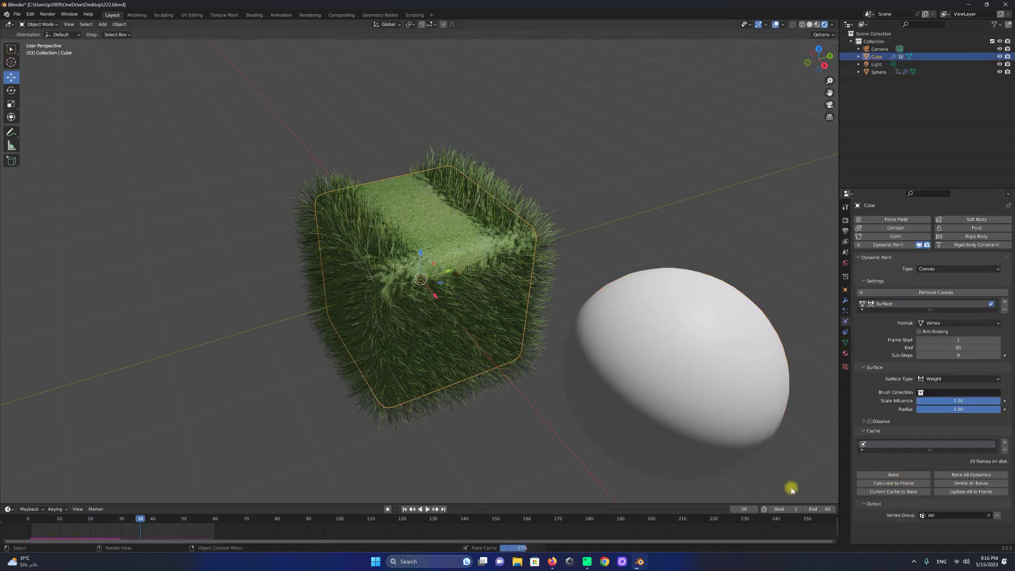
pyautogui.click(404, 508)
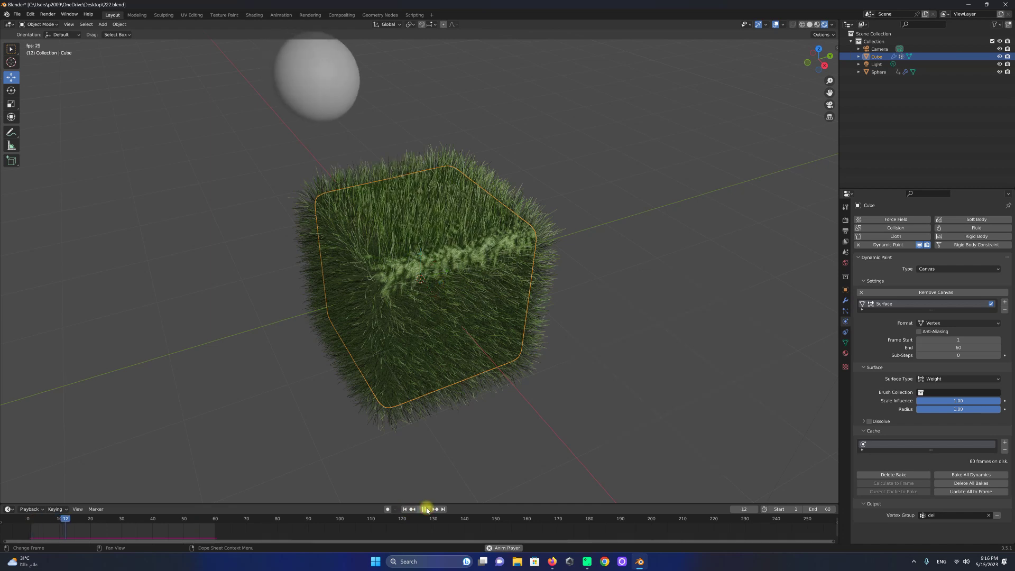
pyautogui.click(427, 508)
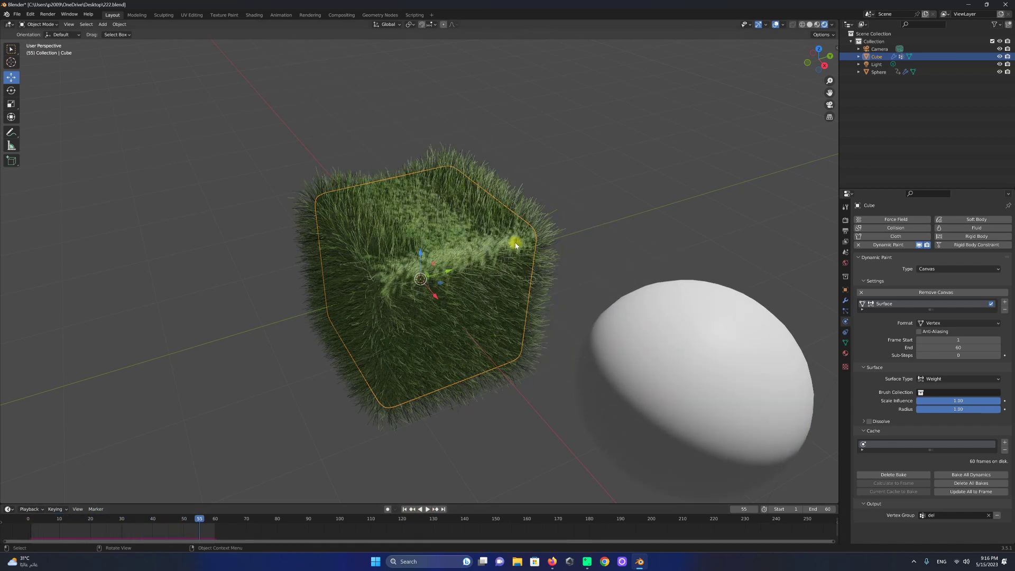
# Render a test still of frame 55, close it, and return to frame 1 with the sphere selected.
pyautogui.click(48, 14)
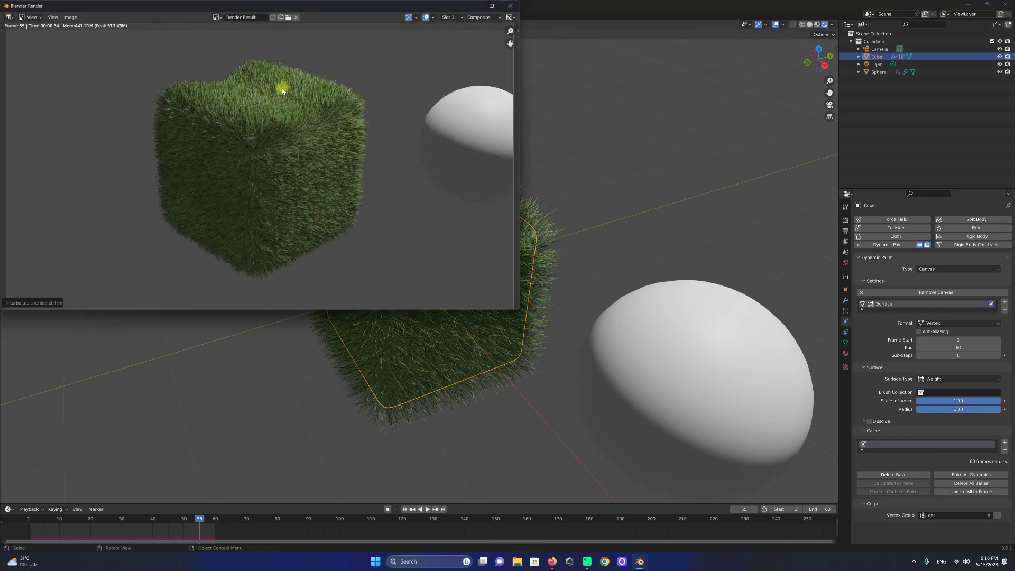
pyautogui.scroll(1, 284, 90)
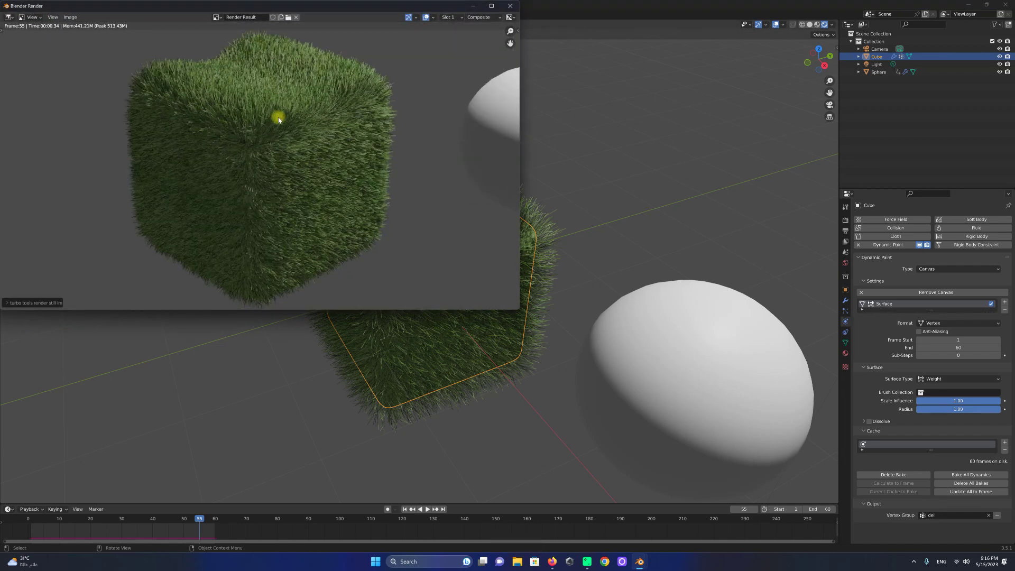
pyautogui.click(509, 6)
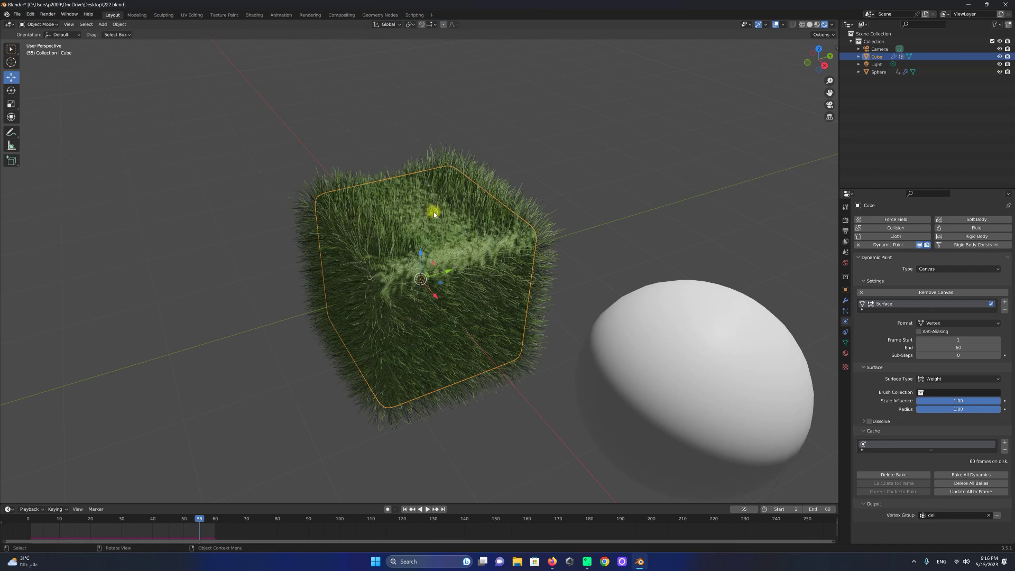
pyautogui.click(407, 510)
pyautogui.click(308, 95)
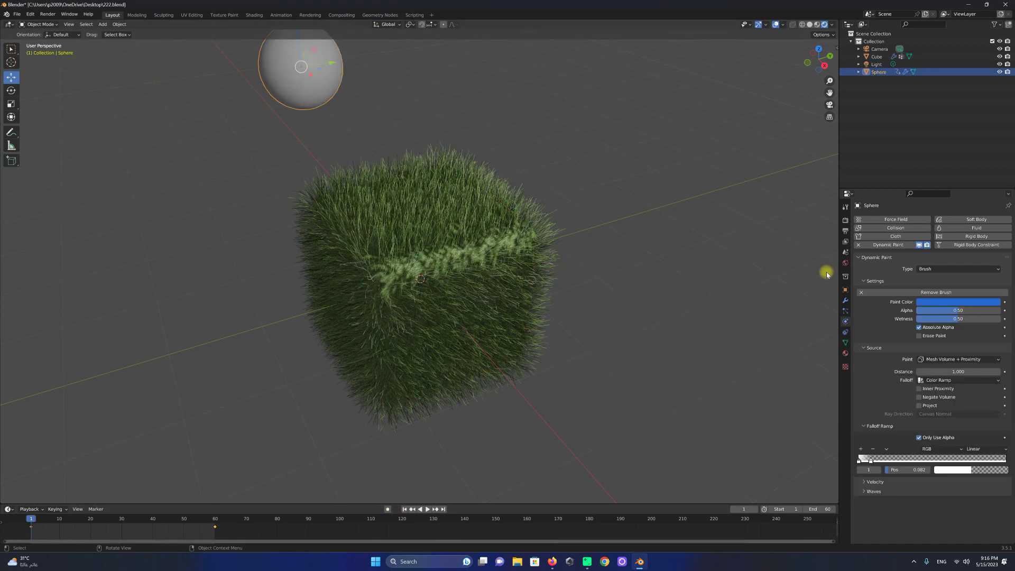
# Raise the sphere brush's Alpha and Wetness to 0.70 each and preview playback.
pyautogui.doubleClick(945, 310)
pyautogui.moveTo(944, 312); pyautogui.dragTo(871, 294)
pyautogui.write('0.7')
pyautogui.press('Return')
pyautogui.doubleClick(951, 318)
pyautogui.press('Return')
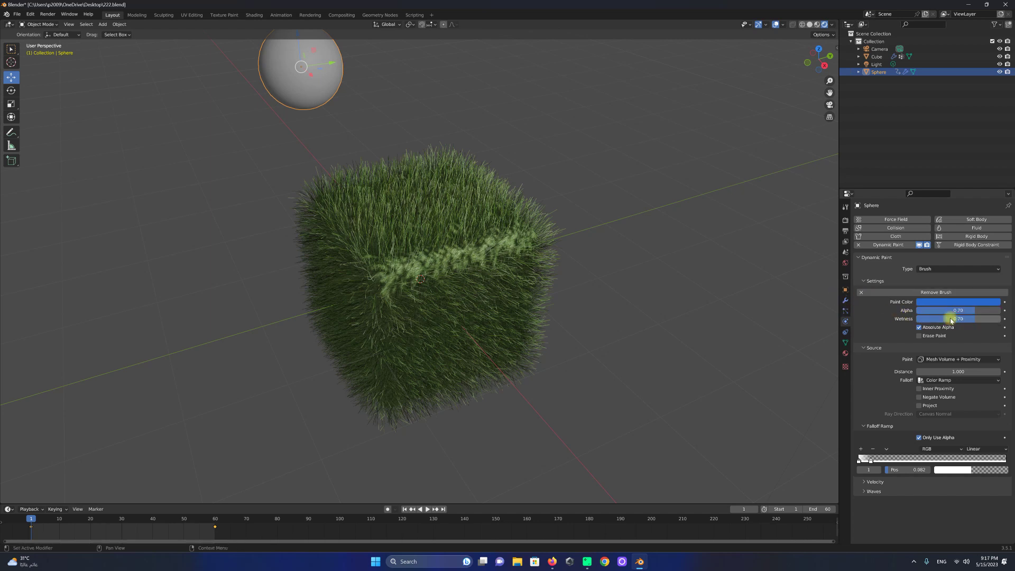
pyautogui.click(427, 509)
pyautogui.click(427, 509)
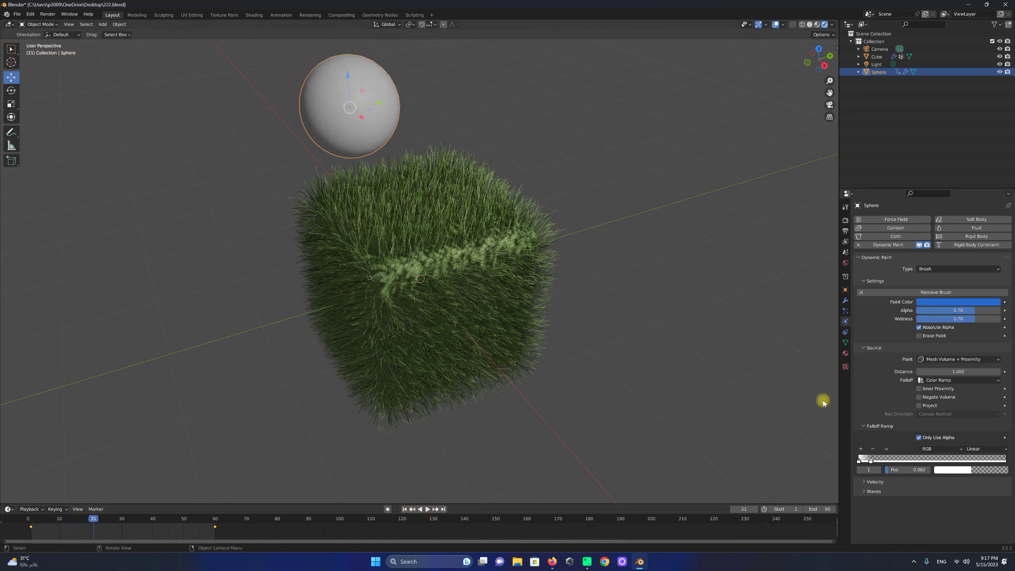
# Delete the cube's bake, replay to rebake, and render a test still of frame 58.
pyautogui.click(529, 281)
pyautogui.click(892, 475)
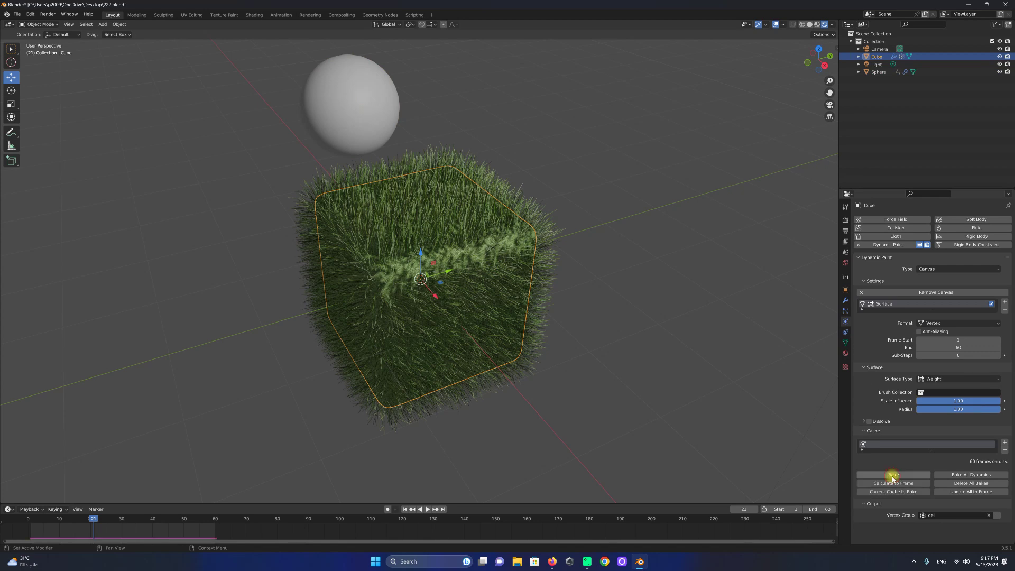
pyautogui.click(426, 509)
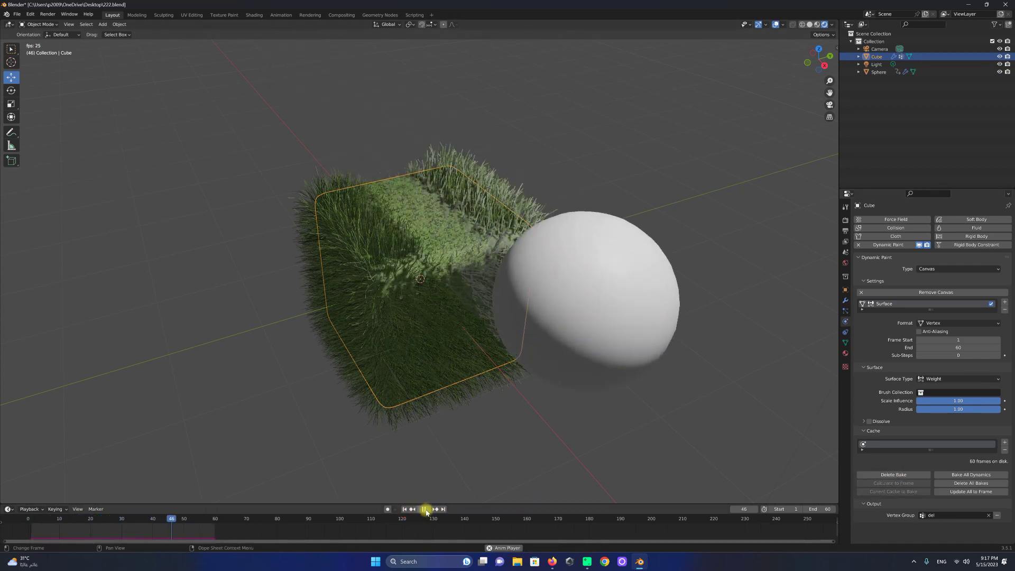
pyautogui.click(426, 509)
pyautogui.scroll(3, 414, 232)
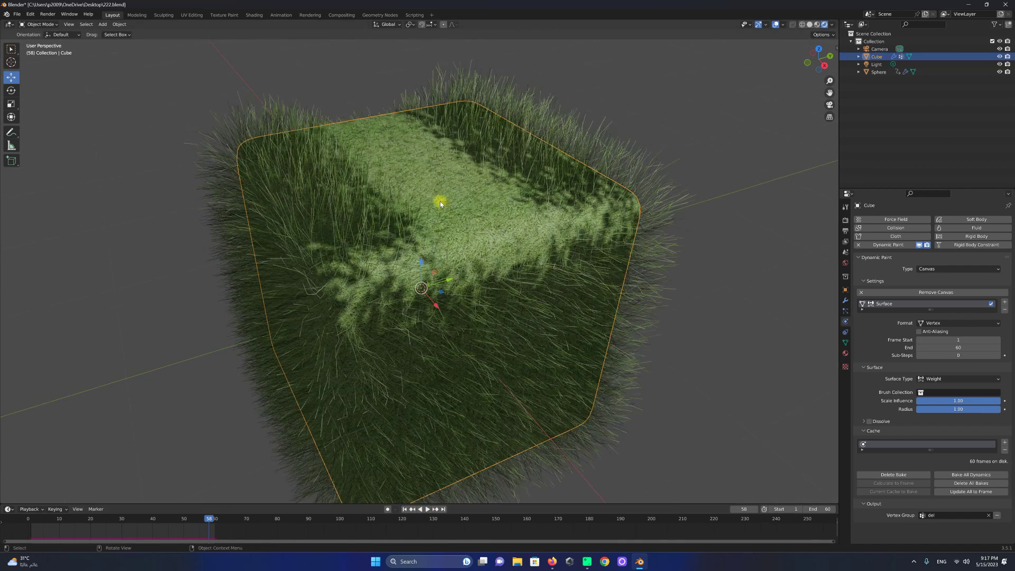
pyautogui.scroll(-2, 439, 200)
pyautogui.scroll(-1, 417, 218)
pyautogui.click(48, 15)
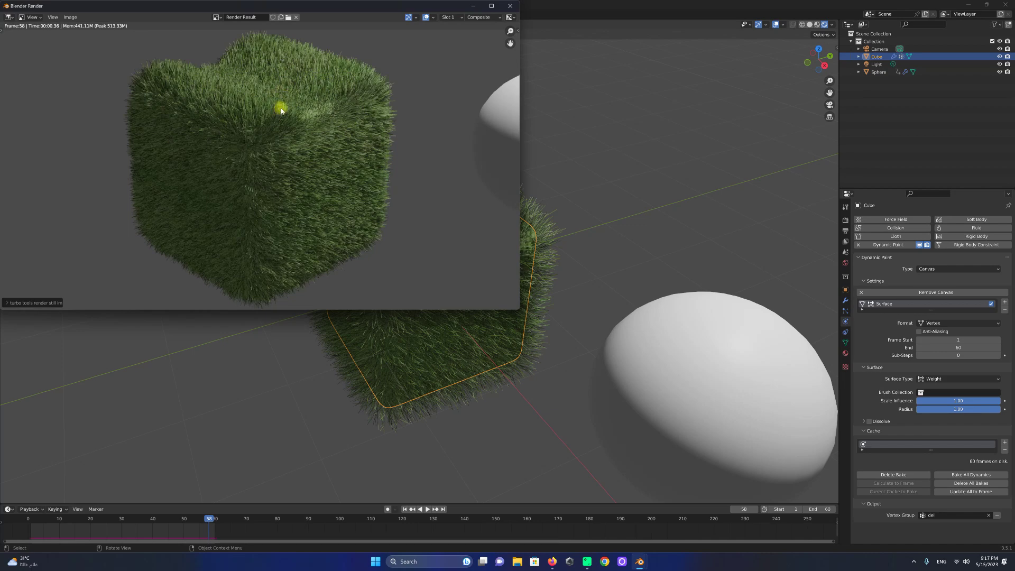
pyautogui.scroll(-1, 282, 110)
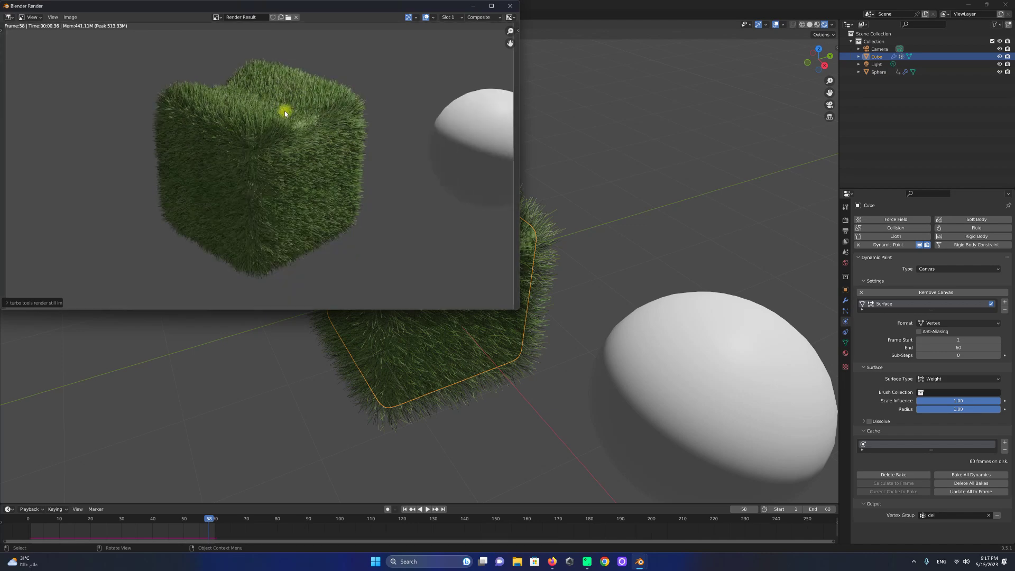
pyautogui.click(511, 8)
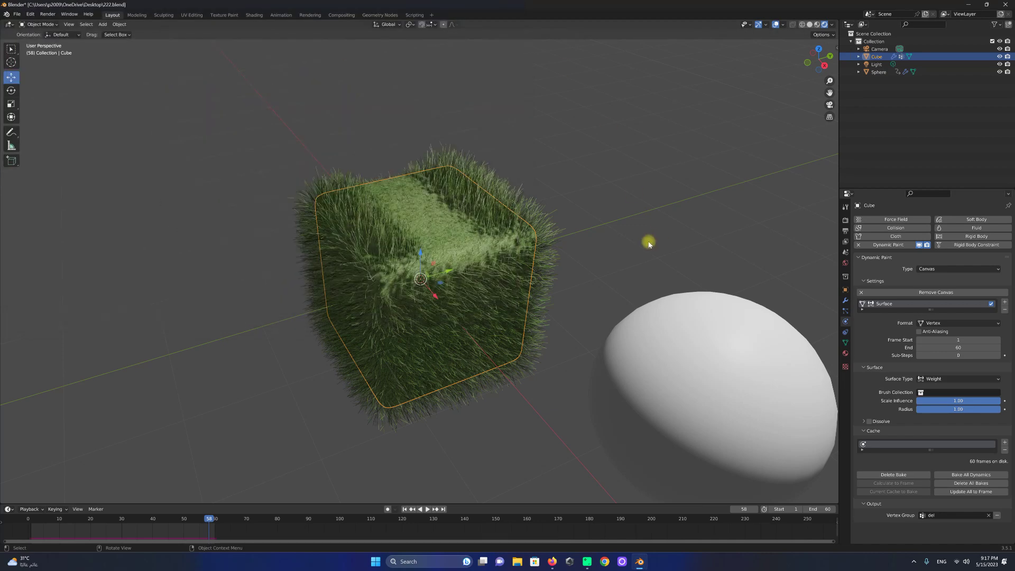
# Select the grass cube and enable Dissolve on its Dynamic Paint canvas surface.
pyautogui.click(404, 509)
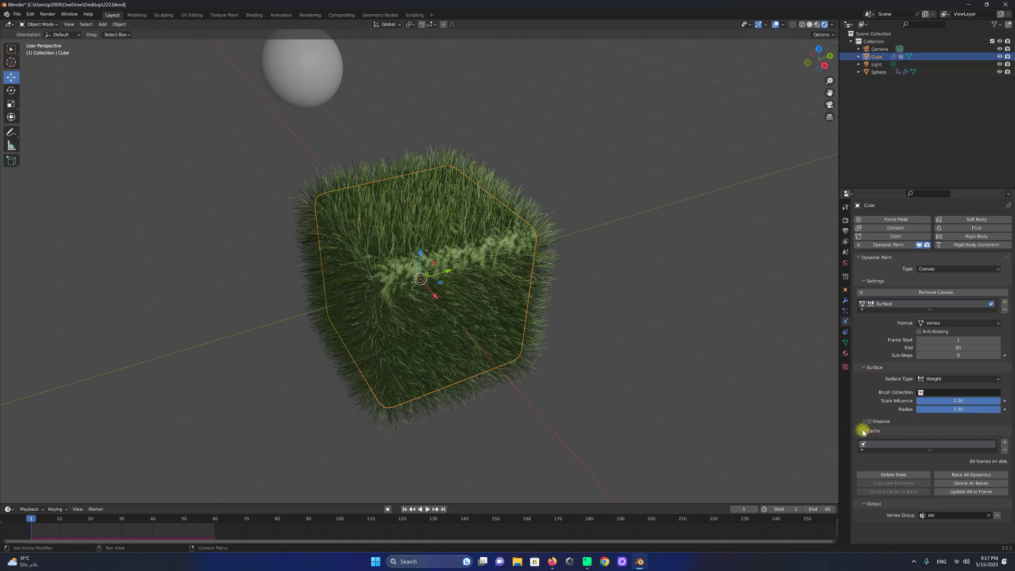
pyautogui.click(304, 53)
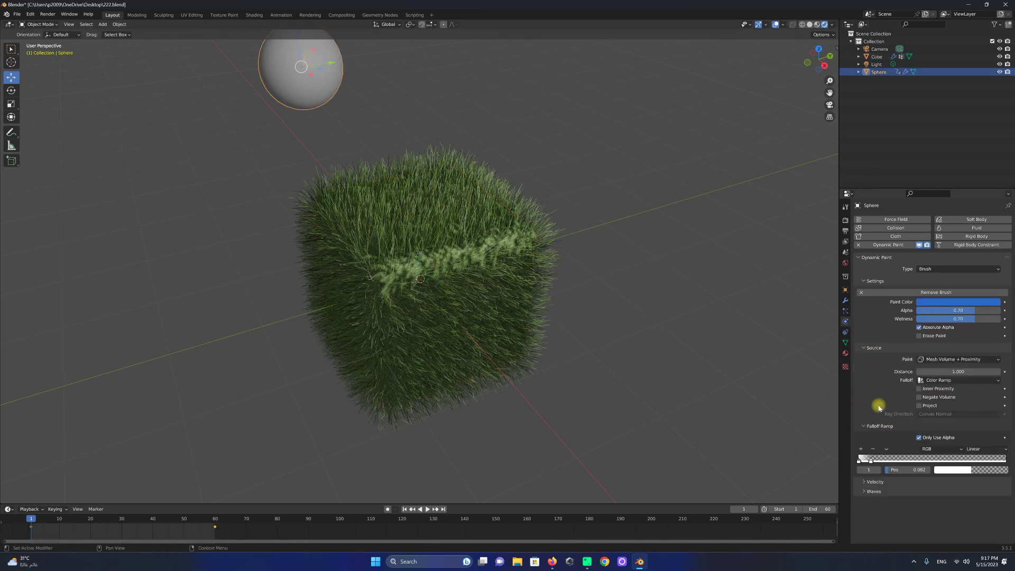
pyautogui.click(525, 291)
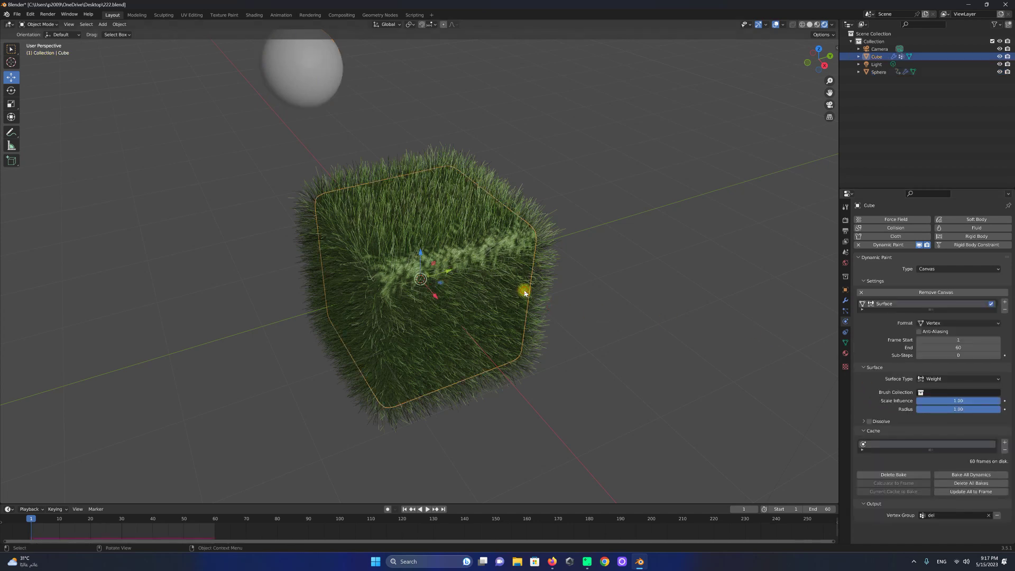
pyautogui.click(862, 422)
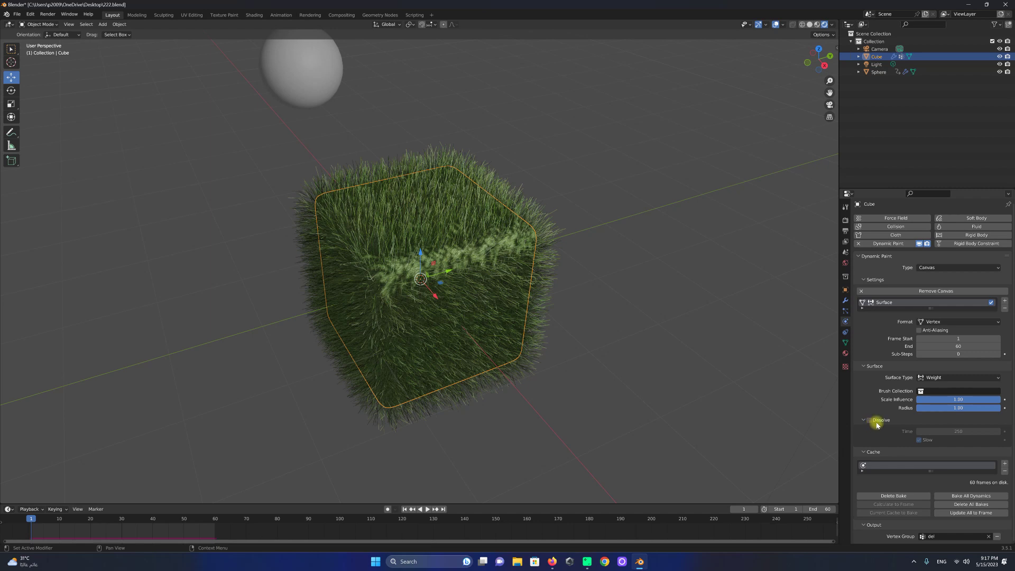
pyautogui.click(870, 421)
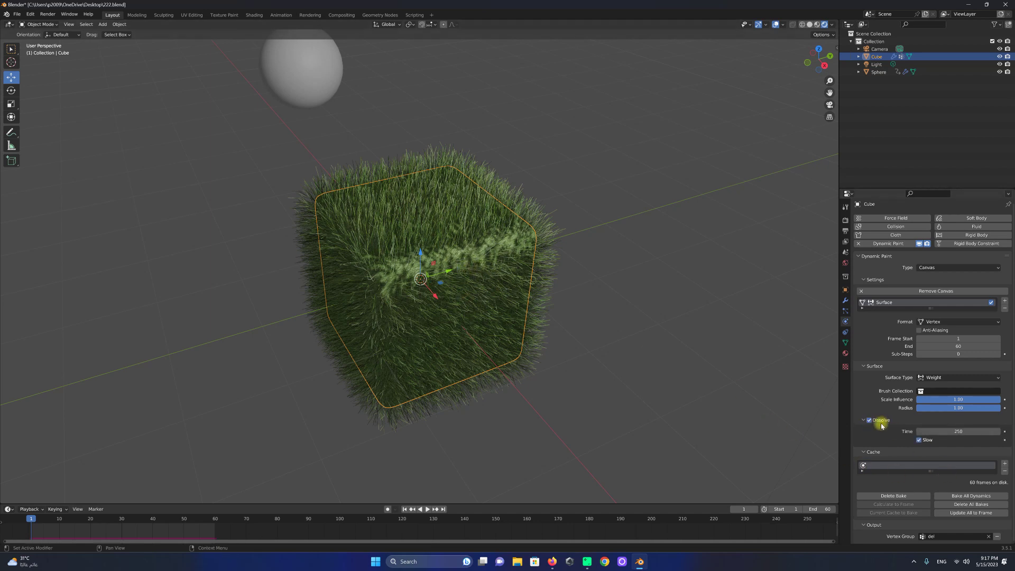
pyautogui.click(869, 420)
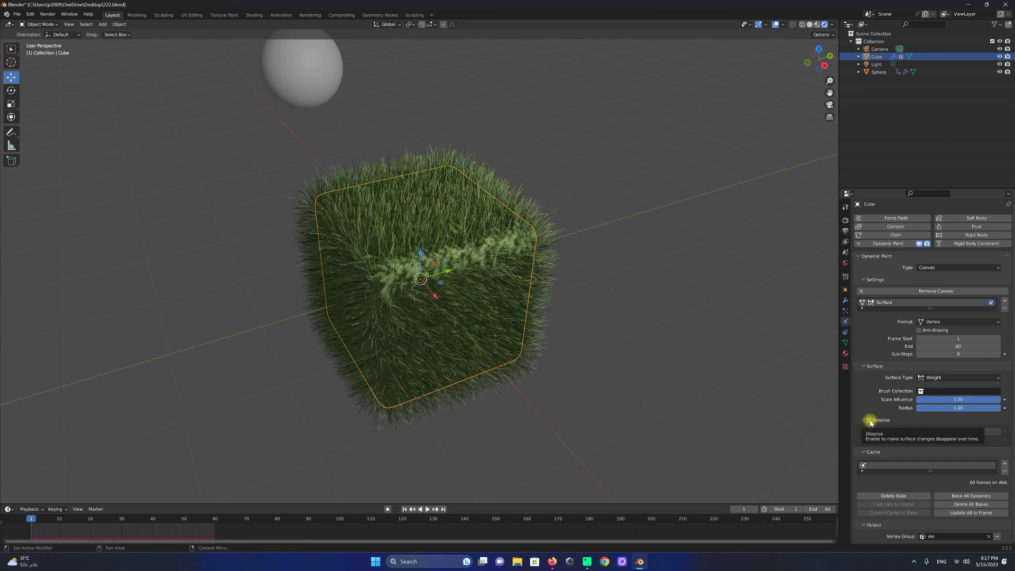
pyautogui.click(869, 420)
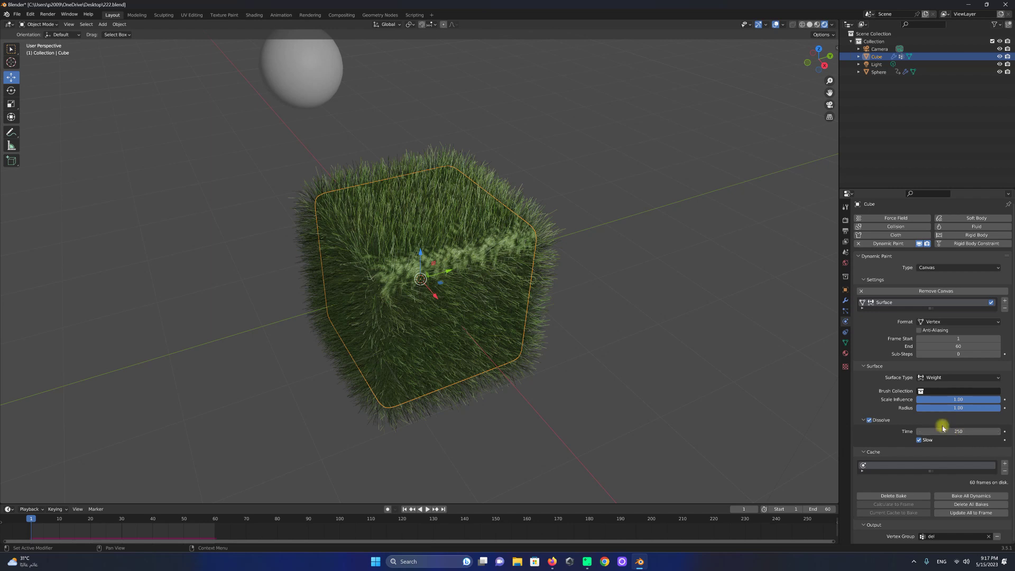
pyautogui.click(886, 421)
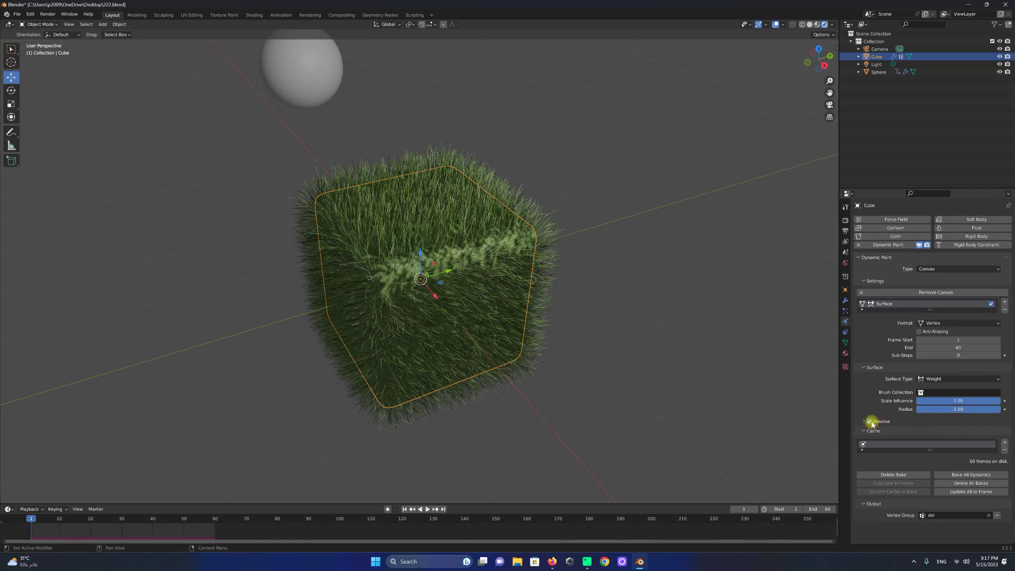
pyautogui.click(865, 421)
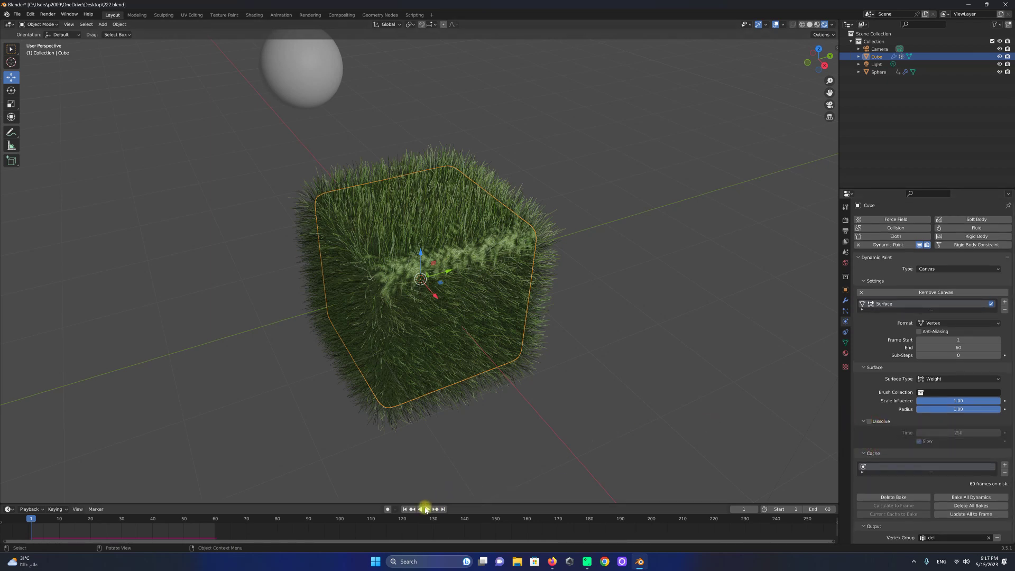
# Preview the flattening, re-enable Dissolve, and replay to check the grass recovery.
pyautogui.click(426, 509)
pyautogui.click(424, 509)
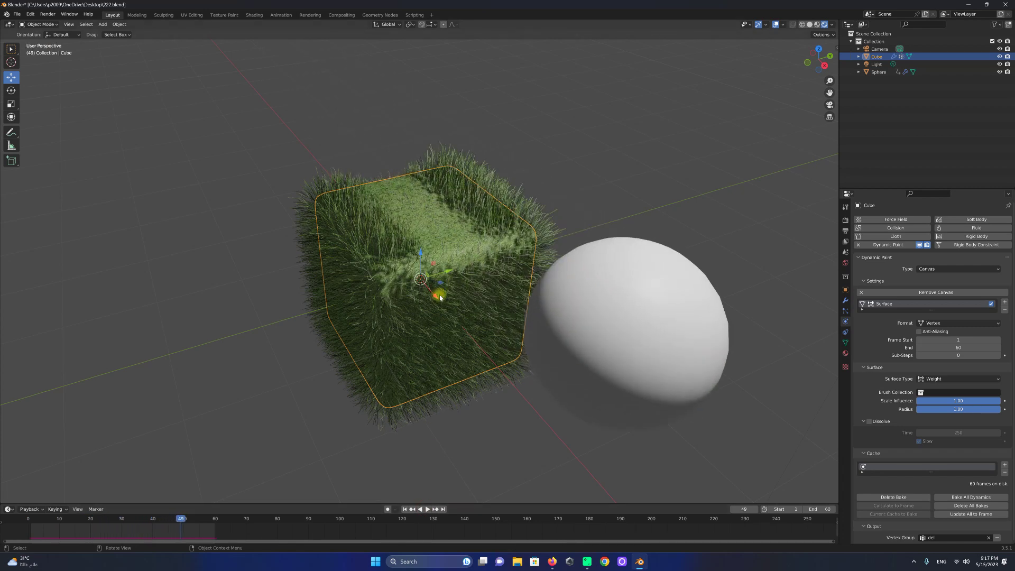
pyautogui.click(405, 509)
pyautogui.click(865, 421)
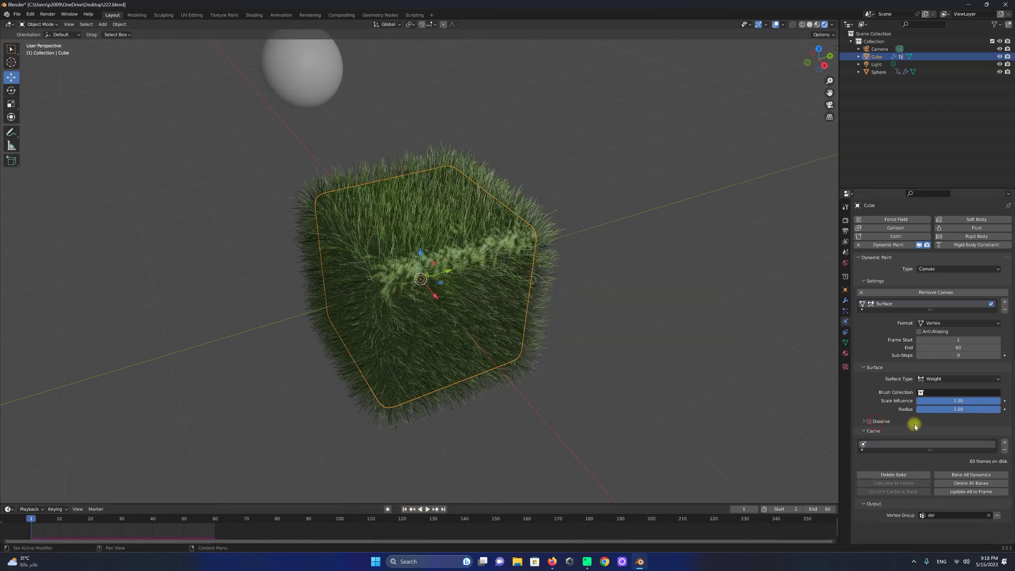
pyautogui.click(863, 421)
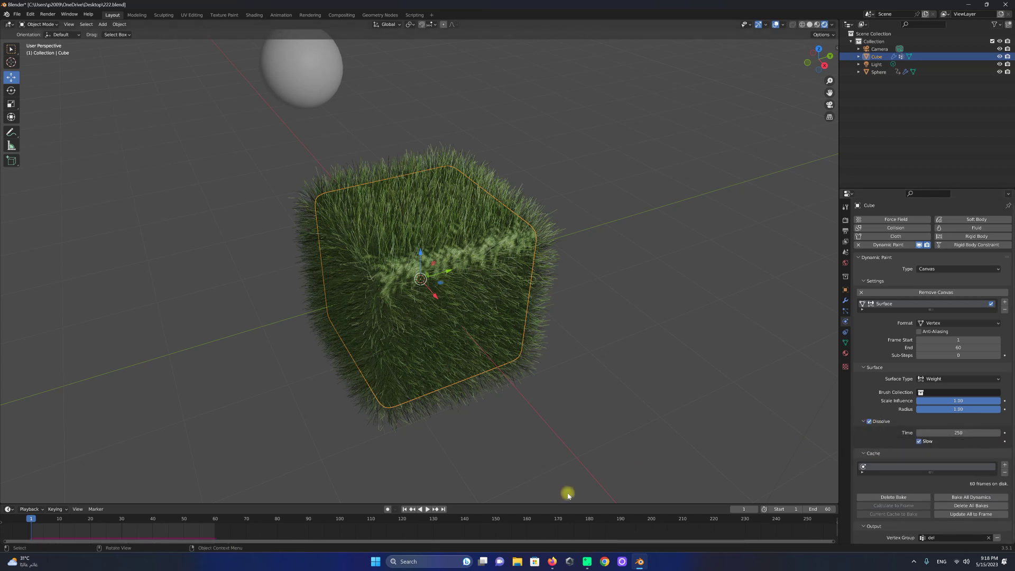
pyautogui.click(426, 510)
pyautogui.click(425, 509)
pyautogui.click(406, 509)
# Rebake the cube's Dynamic Paint cache with Dissolve time 250 and Slow, then play it.
pyautogui.click(846, 333)
pyautogui.click(846, 321)
pyautogui.click(891, 497)
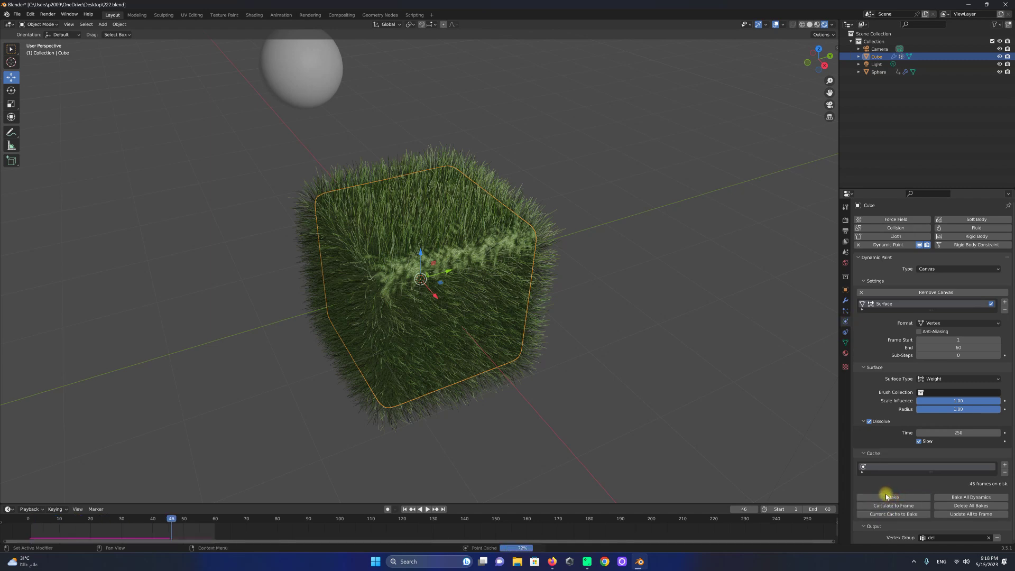
pyautogui.click(427, 509)
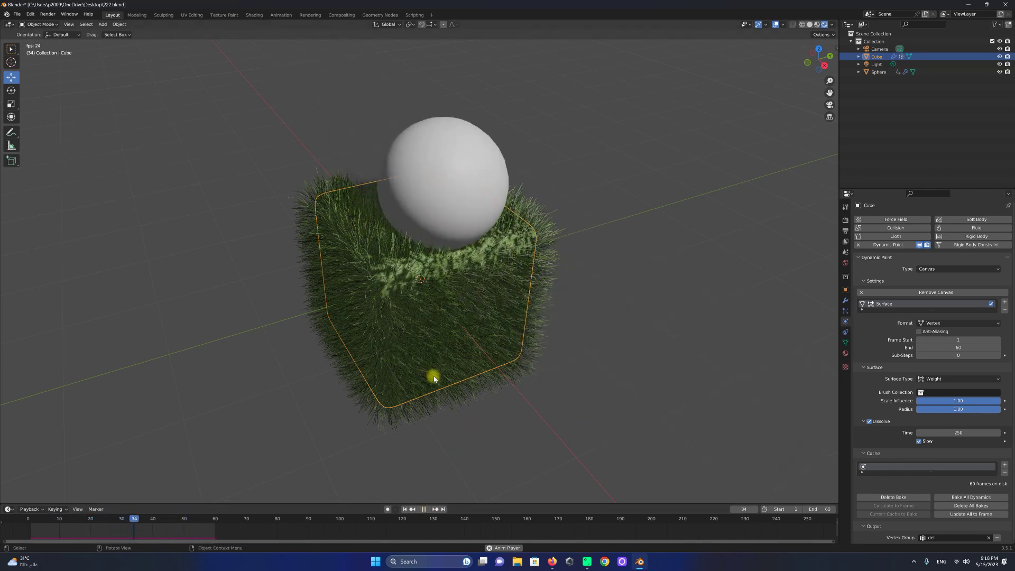
# Stop playback and render a test still of the current frame, then close it.
pyautogui.scroll(2, 446, 299)
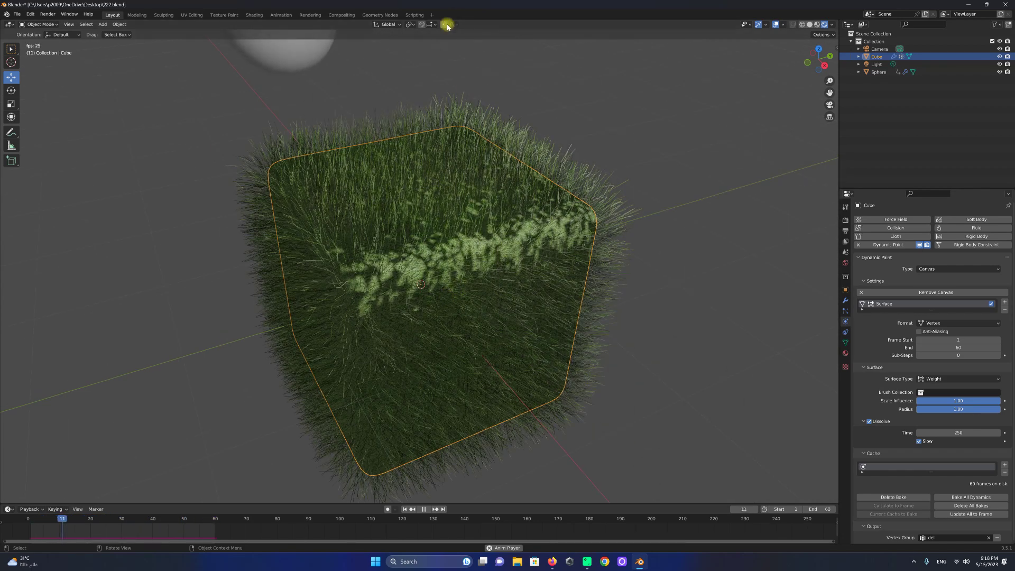
pyautogui.click(421, 508)
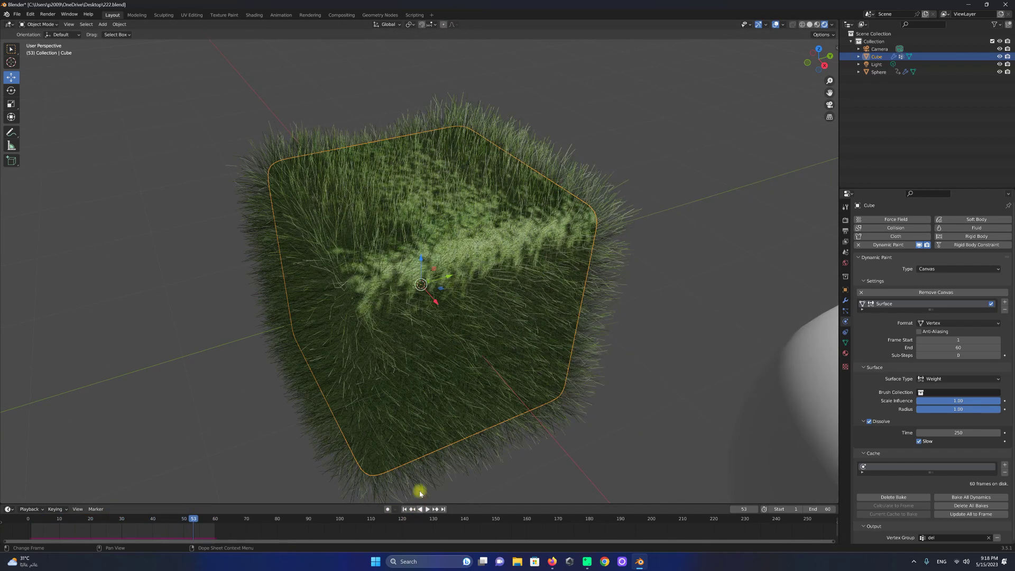
pyautogui.click(47, 15)
pyautogui.click(75, 24)
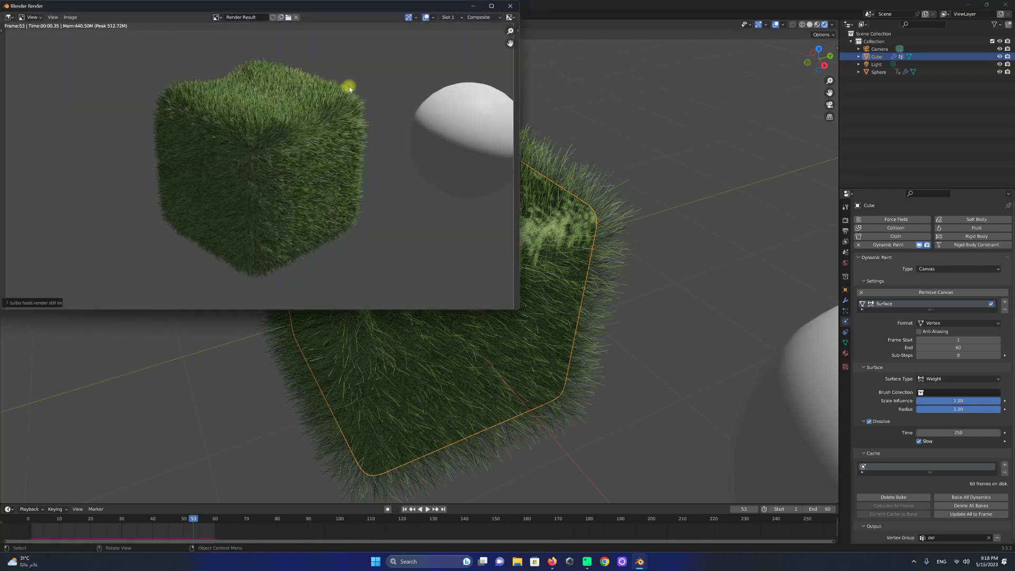
pyautogui.click(510, 5)
# Set Dissolve time to 50, rebake the paint cache, and preview the recovery.
pyautogui.click(945, 431)
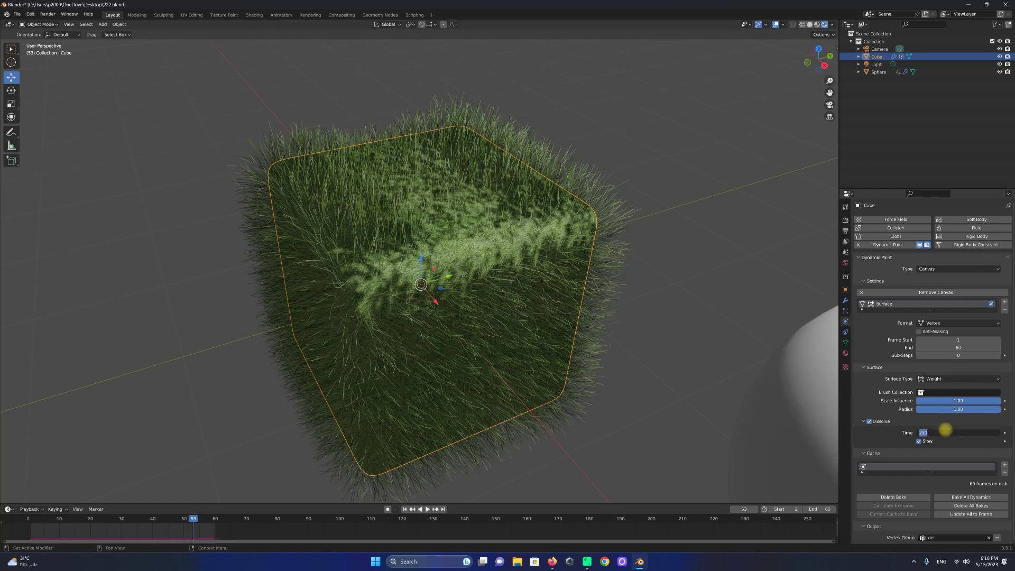
pyautogui.write('0')
pyautogui.press('Return')
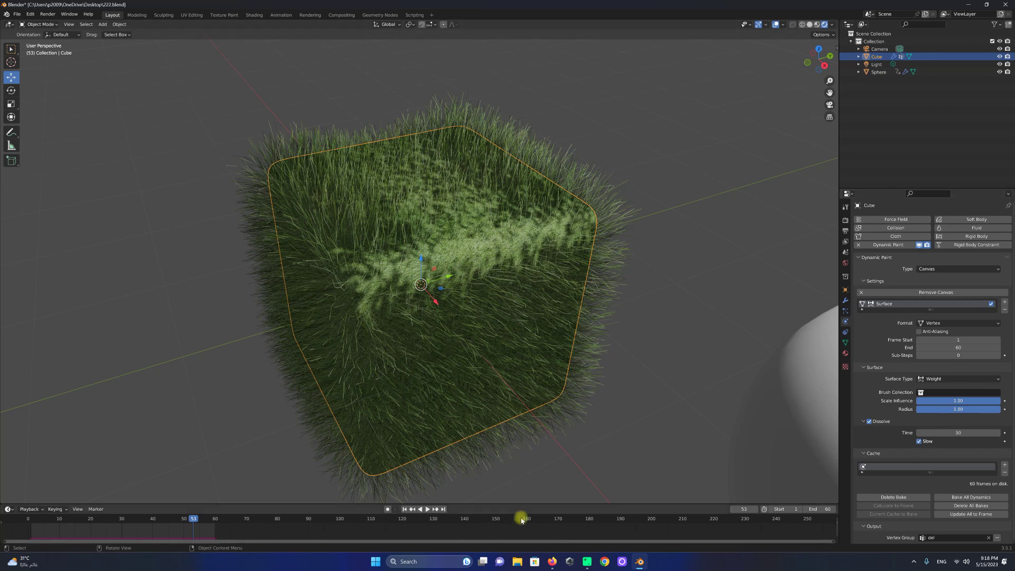
pyautogui.click(403, 509)
pyautogui.click(891, 496)
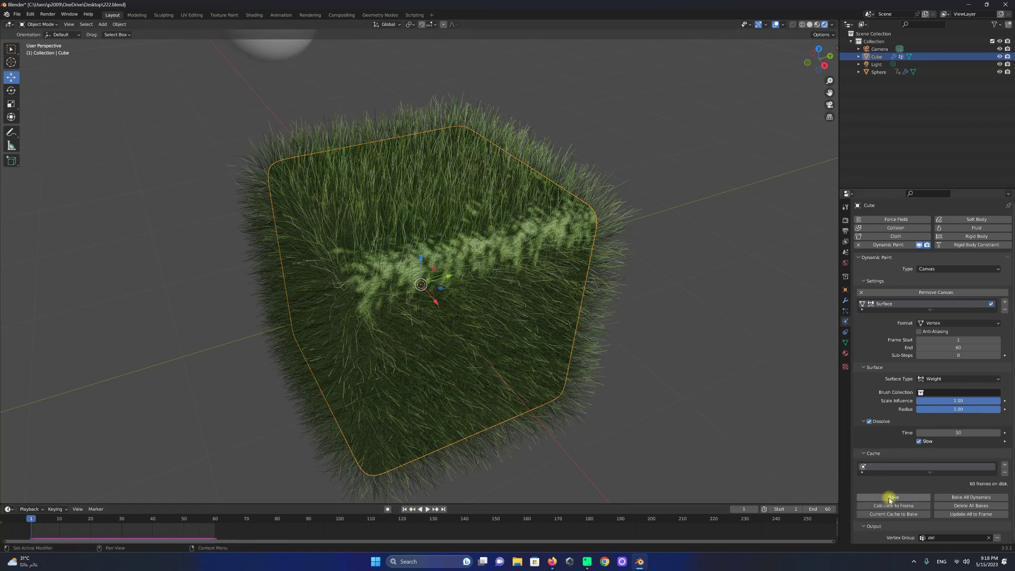
pyautogui.click(427, 509)
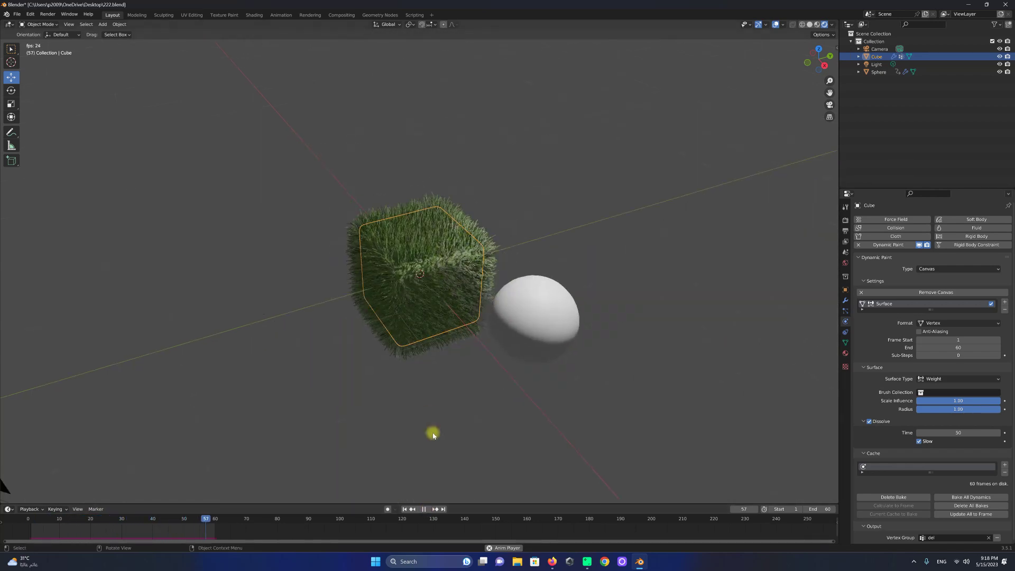
pyautogui.click(425, 508)
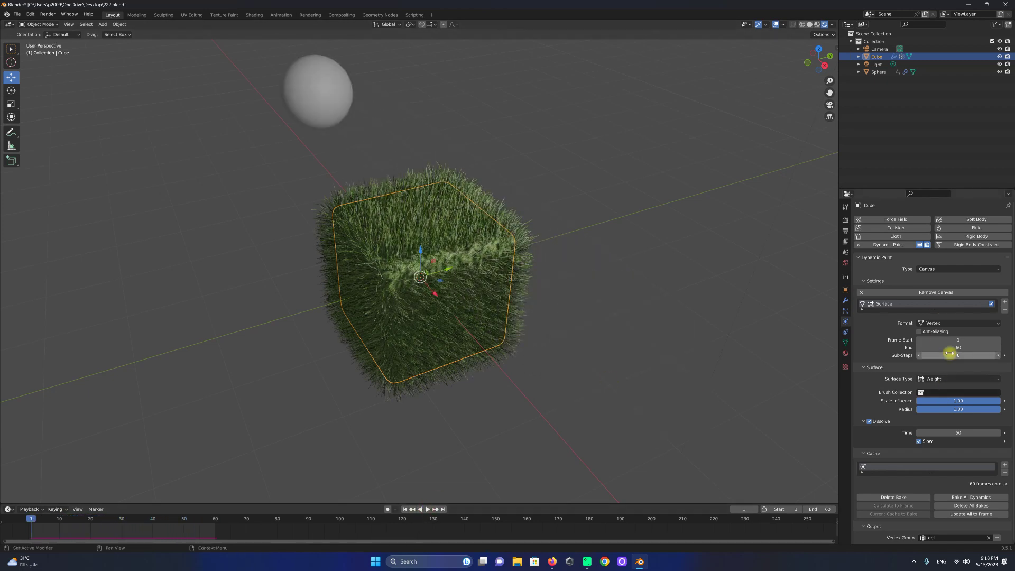
# Set Dissolve time to 500, bake the paint cache, and play it back.
pyautogui.click(936, 431)
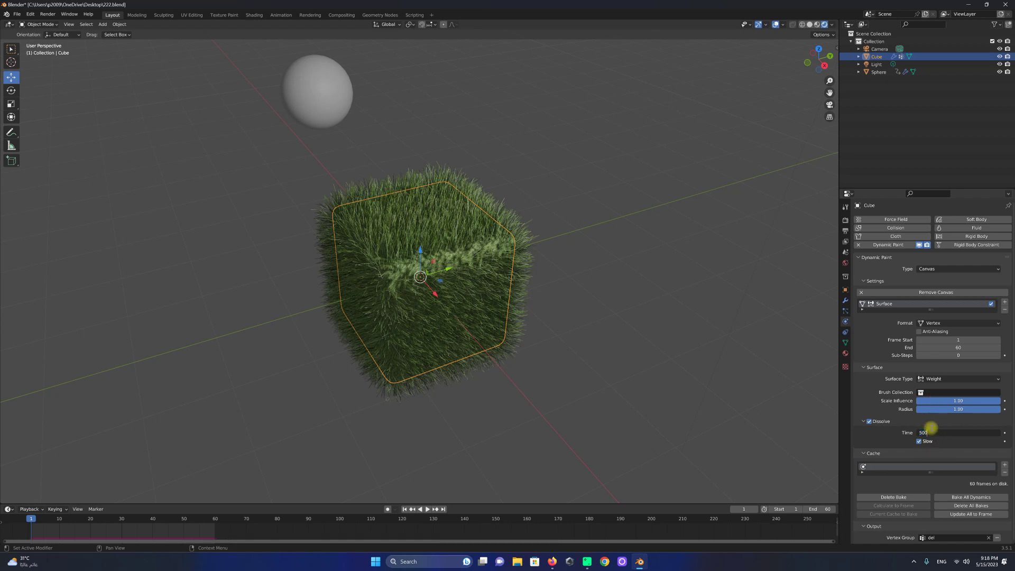
pyautogui.press('Return')
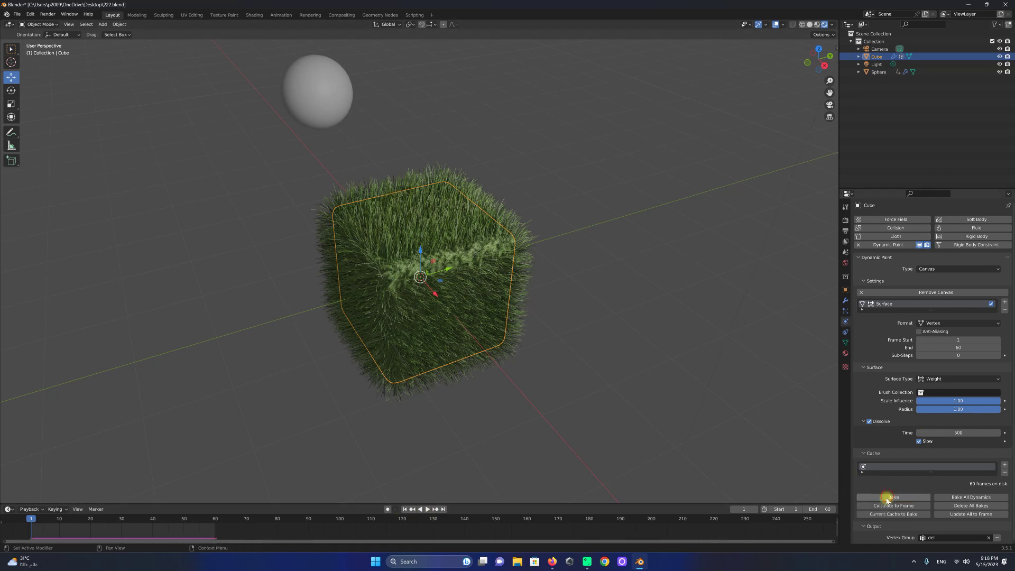
pyautogui.click(869, 497)
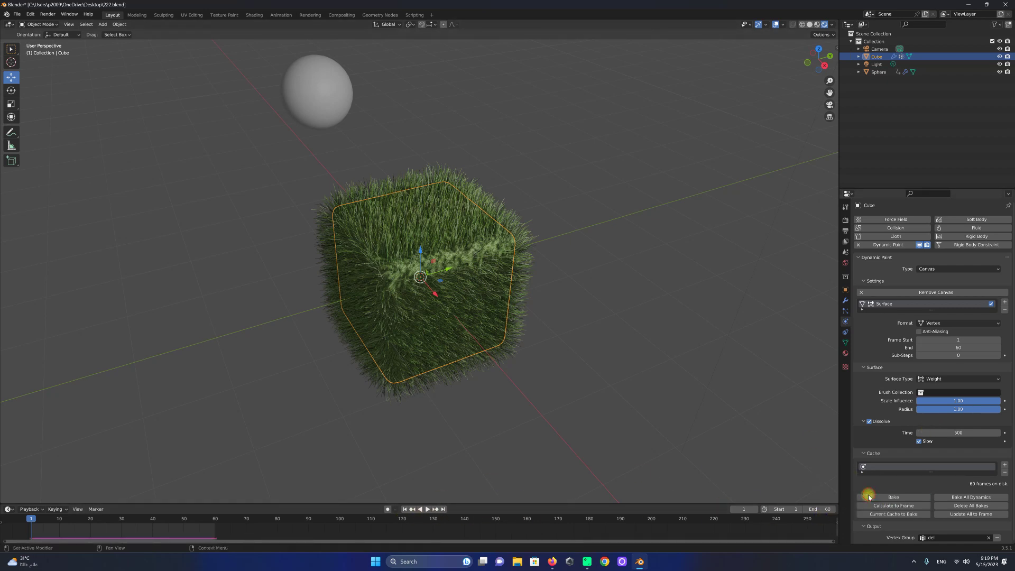
pyautogui.click(424, 509)
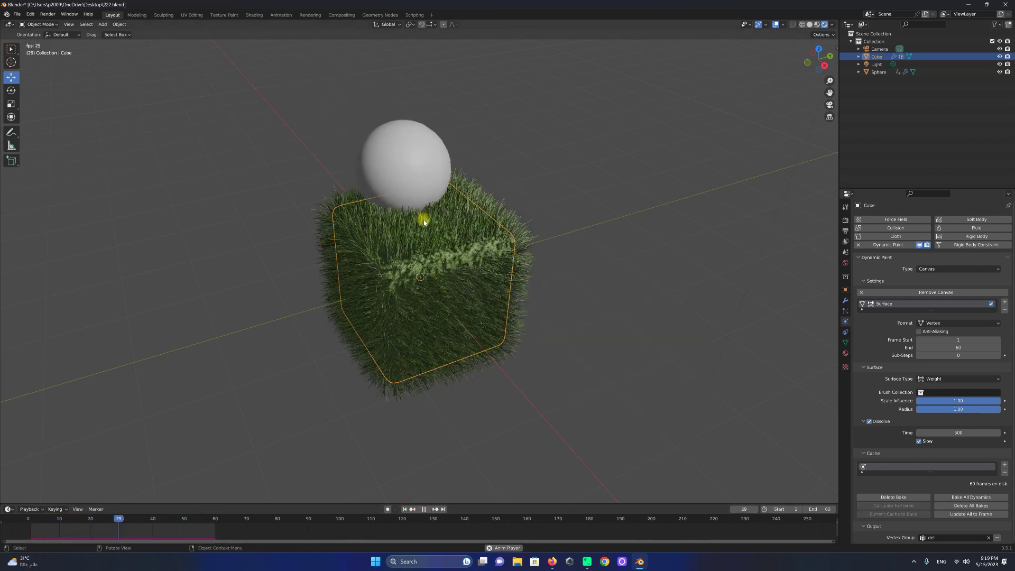
pyautogui.click(425, 509)
pyautogui.click(818, 508)
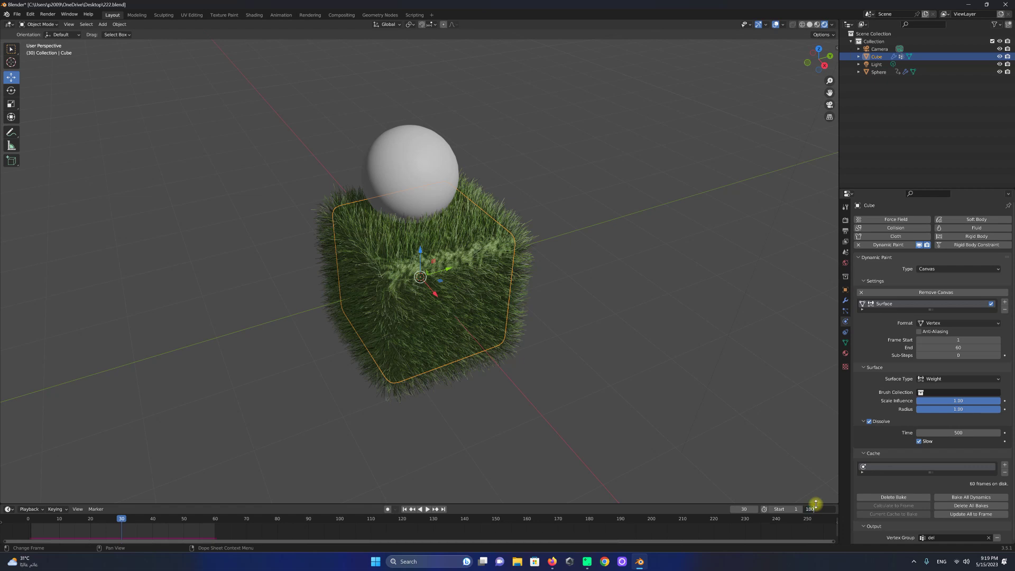
# Set the timeline and Dynamic Paint end frames to 100, bake, and render frame 64.
pyautogui.press('Return')
pyautogui.click(893, 496)
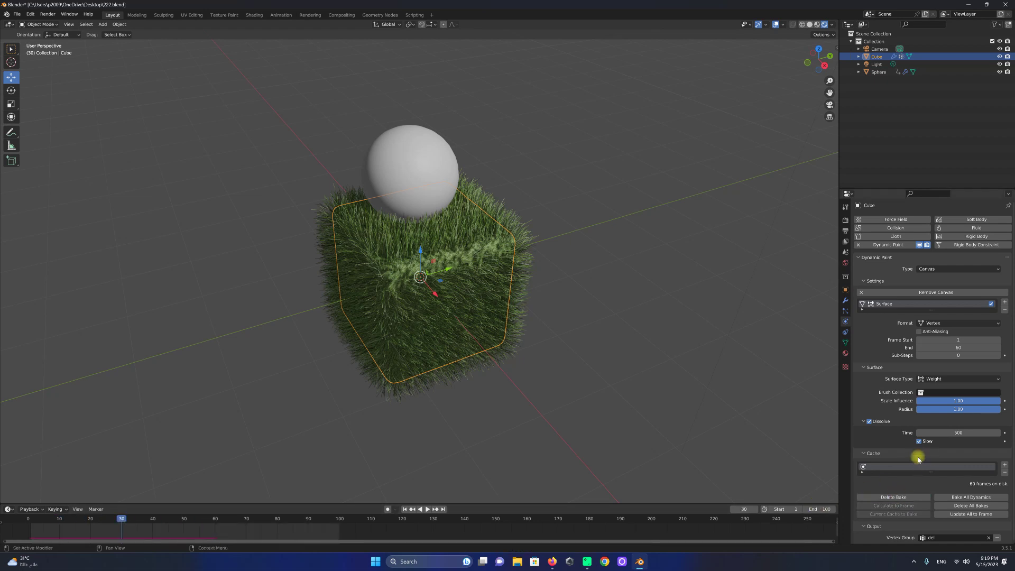
pyautogui.click(957, 347)
pyautogui.write('100')
pyautogui.press('Return')
pyautogui.click(875, 497)
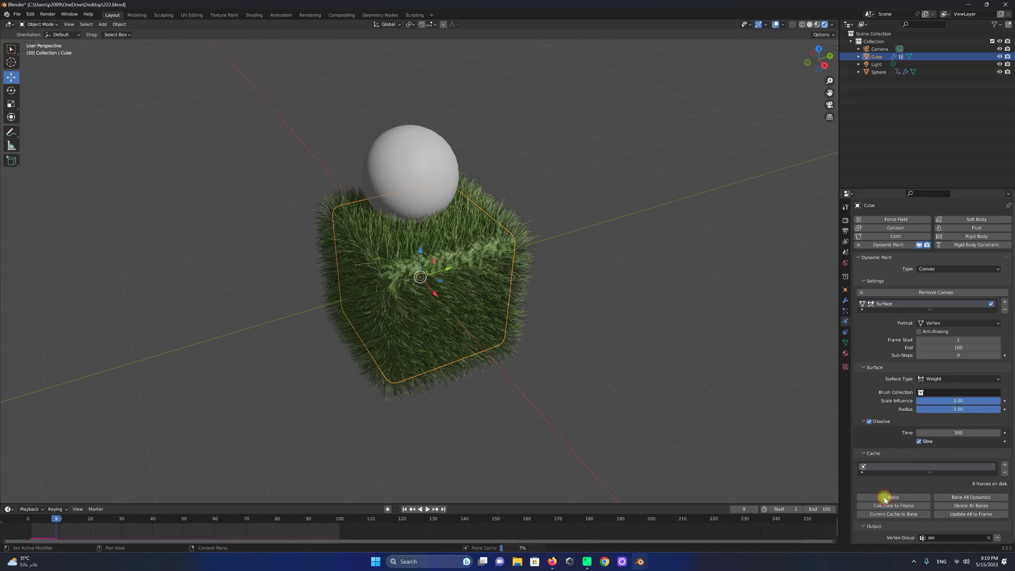
pyautogui.click(413, 509)
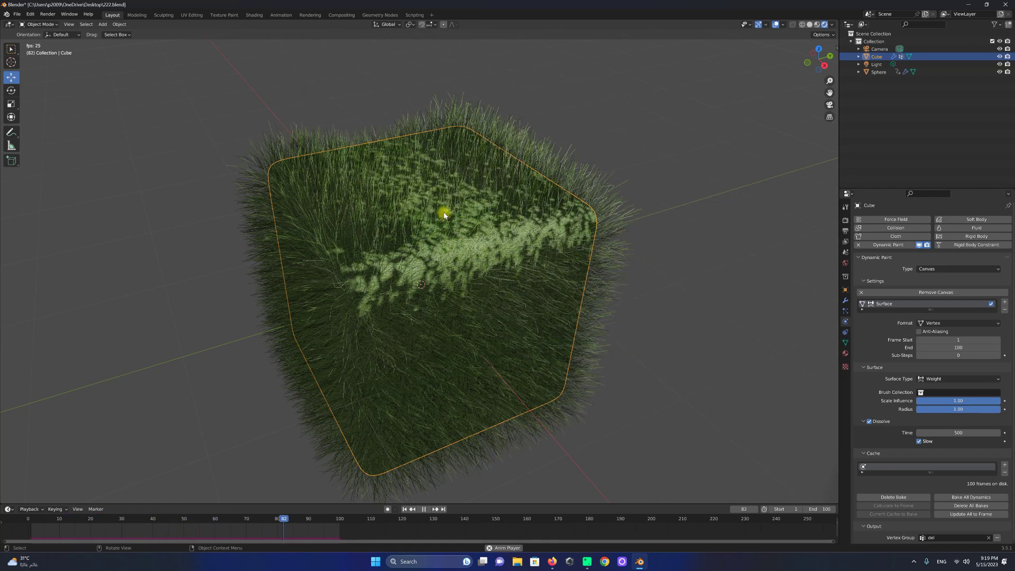
pyautogui.click(425, 510)
pyautogui.click(48, 15)
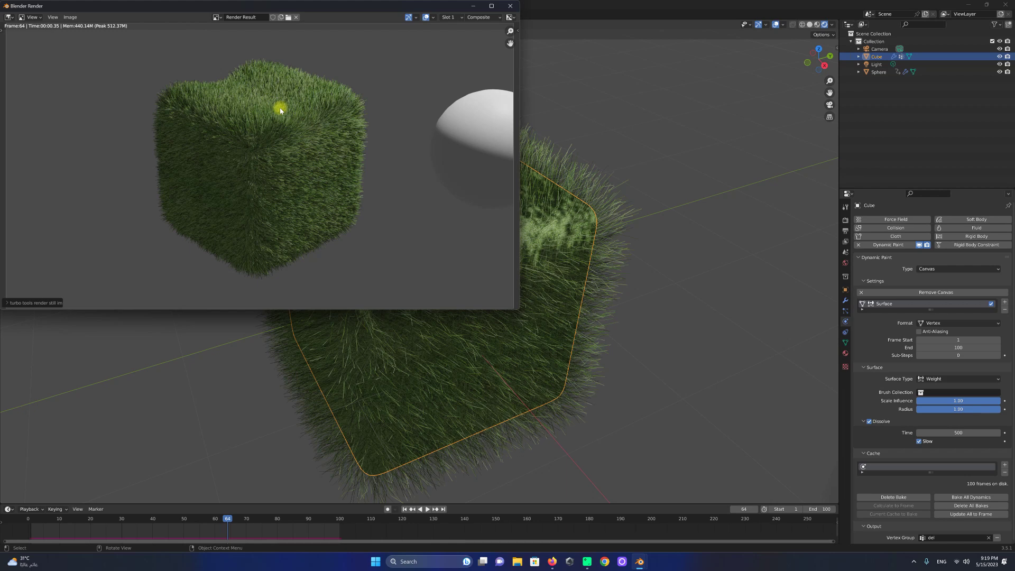
# Close the frame 64 render, zoom out the viewport, and deselect the grass cube.
pyautogui.click(509, 6)
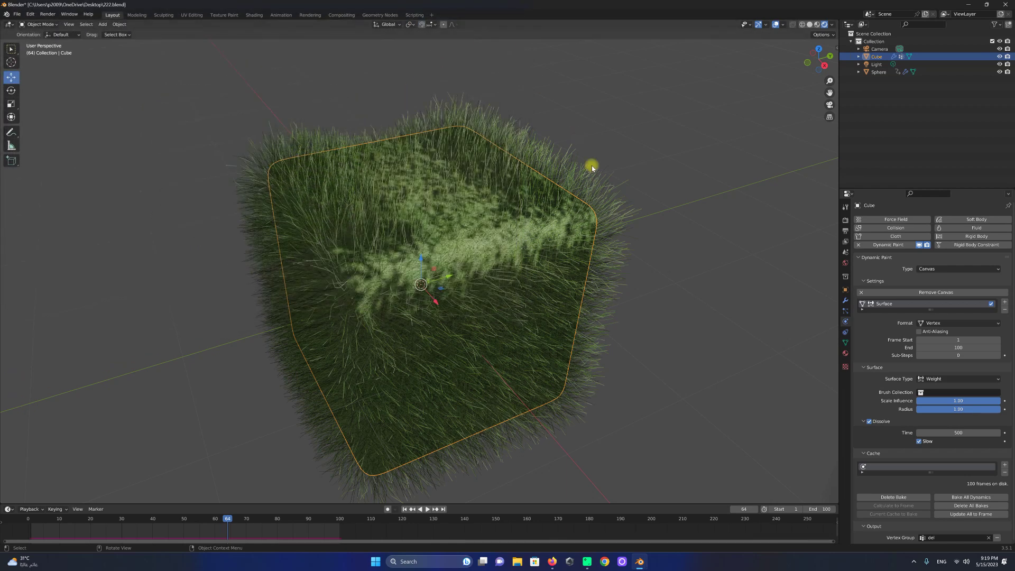
pyautogui.scroll(-3, 602, 346)
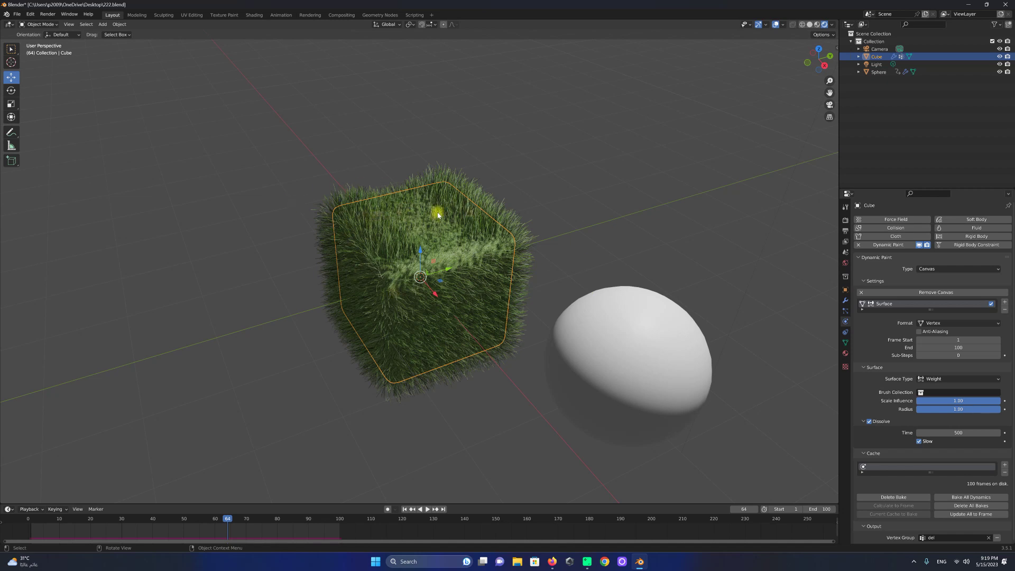
pyautogui.click(668, 210)
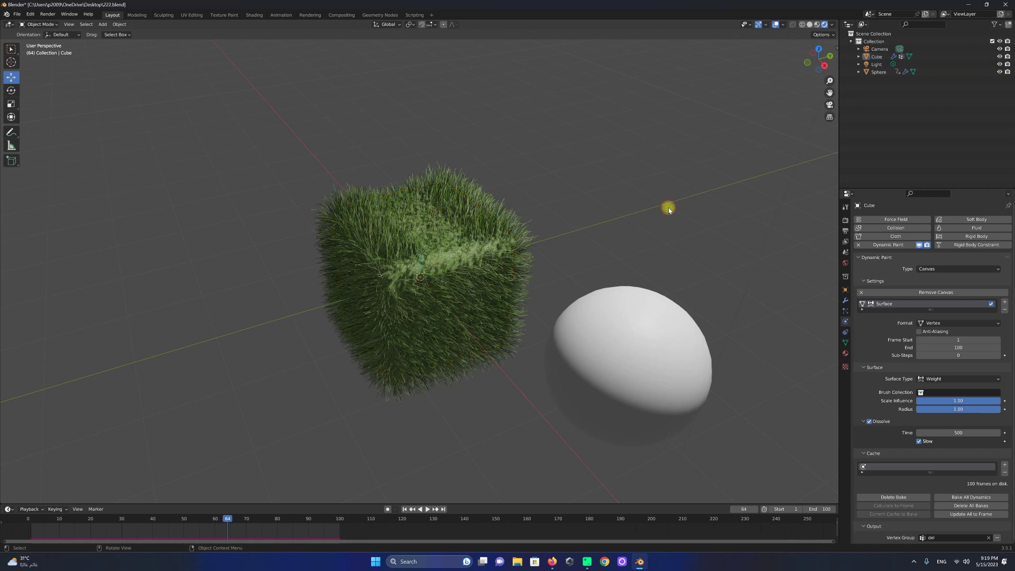
# Add a plain axes empty and move it above and to the left of the cube.
pyautogui.hotkey('shift', 'a')
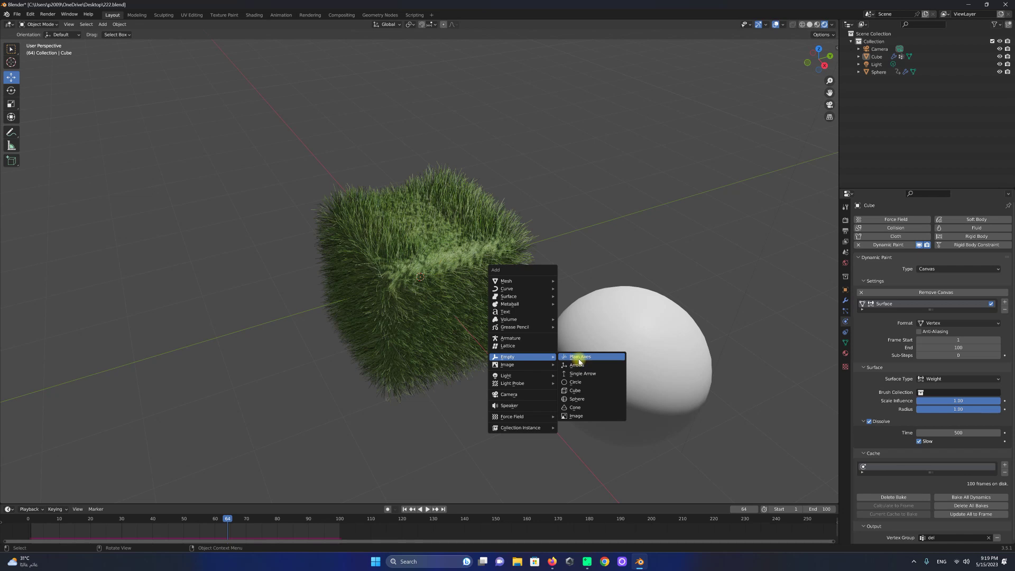
pyautogui.click(589, 359)
pyautogui.moveTo(421, 252); pyautogui.dragTo(438, 108)
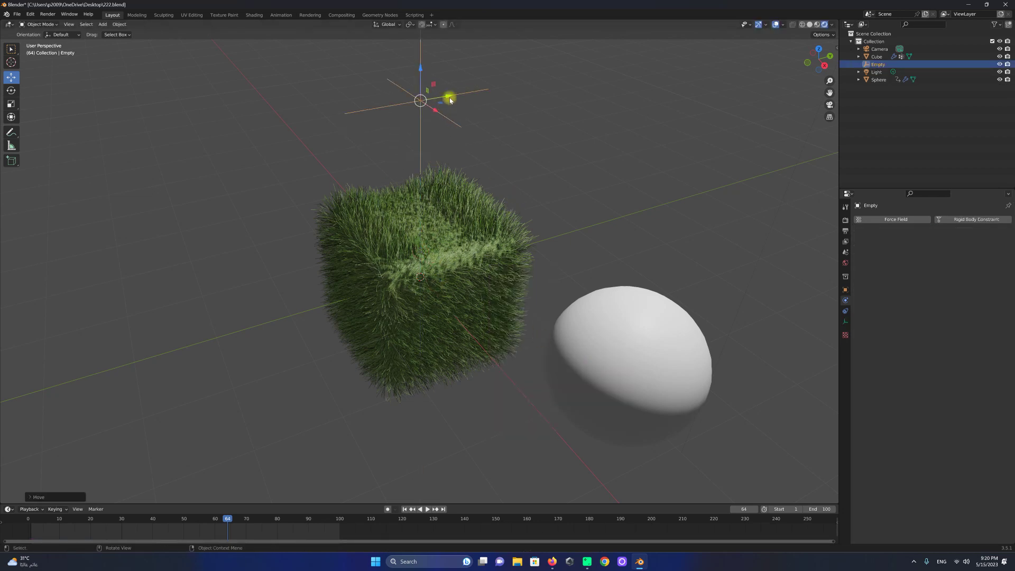
pyautogui.moveTo(450, 100); pyautogui.dragTo(151, 150)
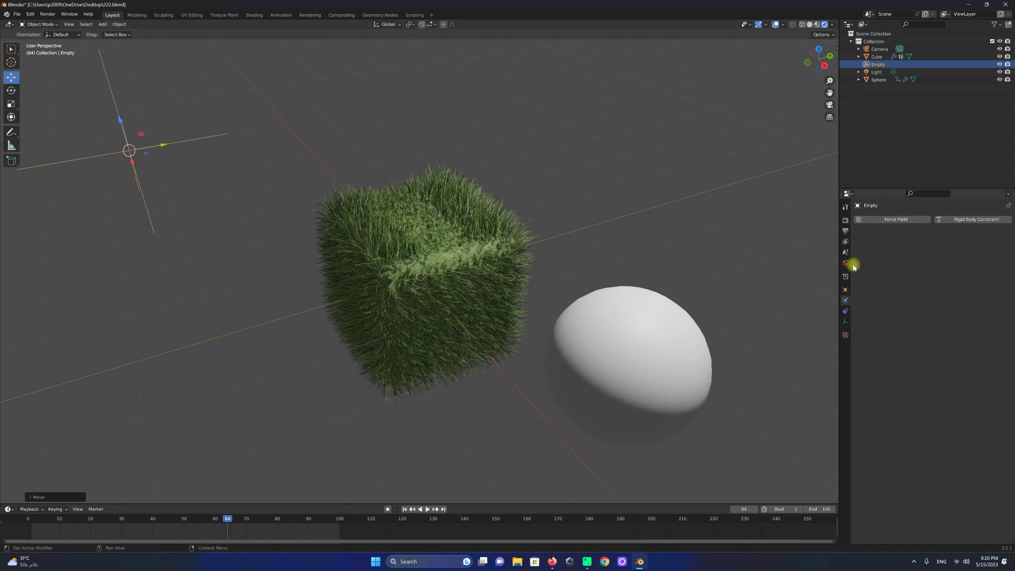
# Give the empty a Turbulence force field and reposition it to the upper left.
pyautogui.click(903, 223)
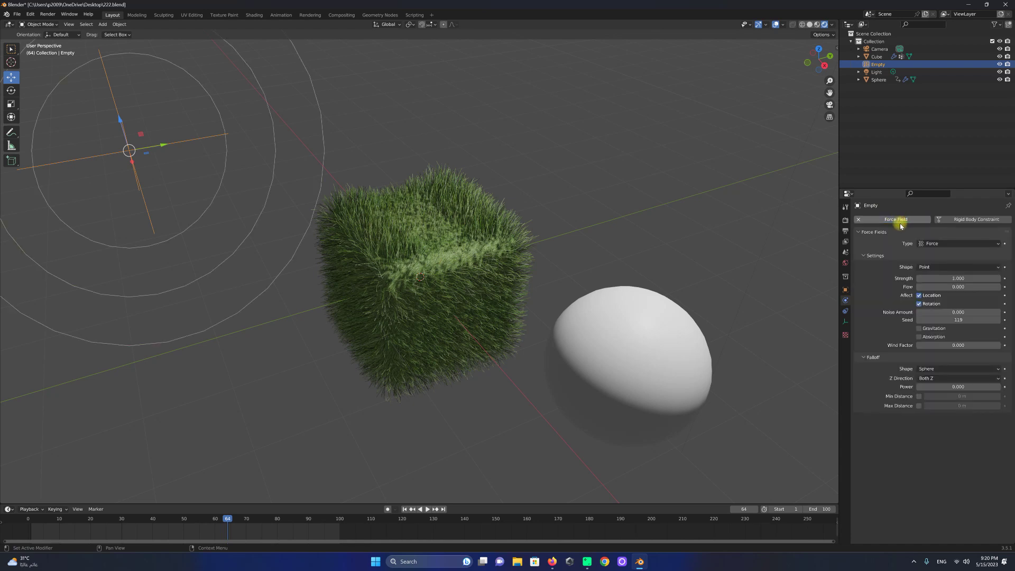
pyautogui.click(942, 244)
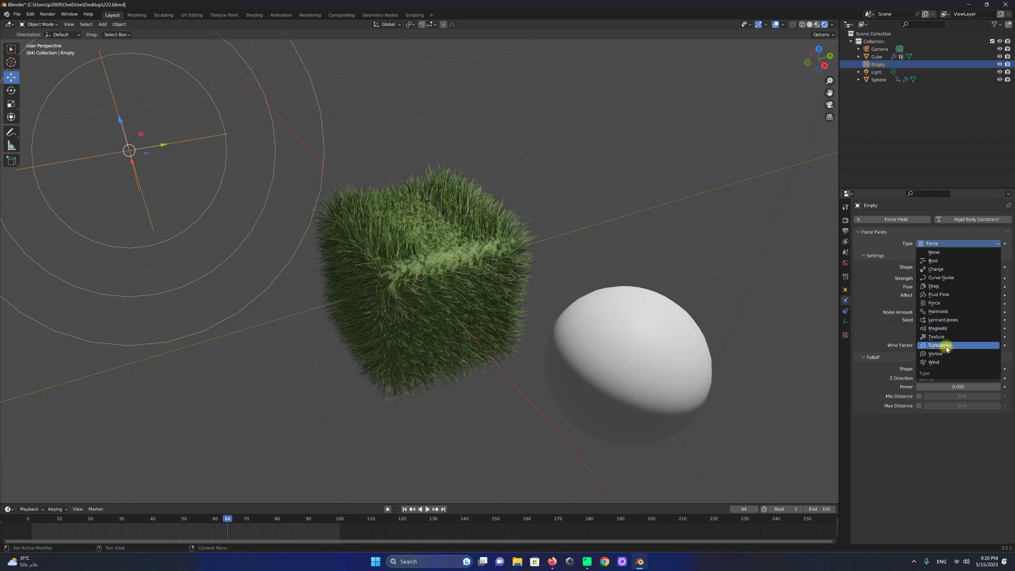
pyautogui.click(949, 346)
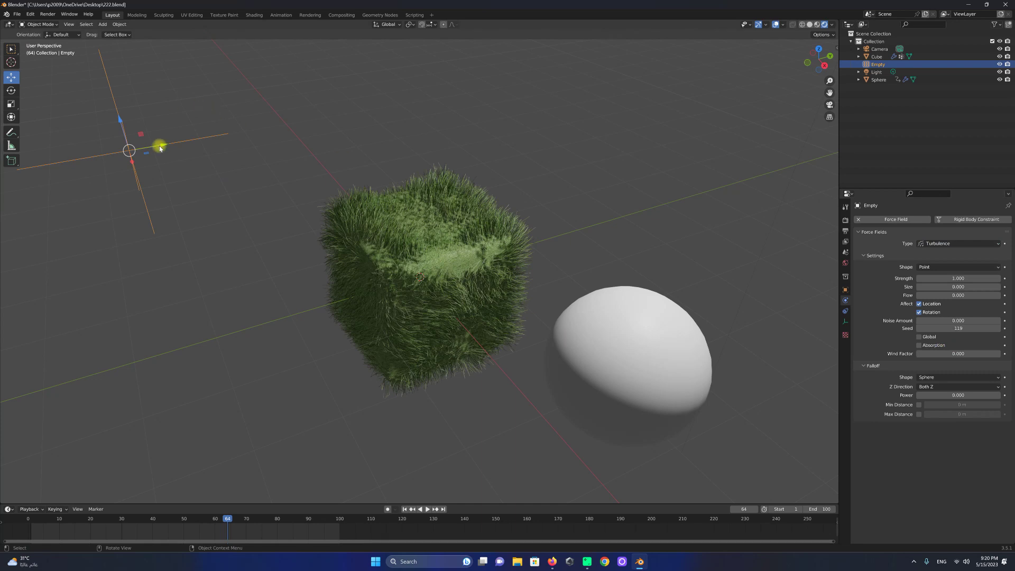
pyautogui.moveTo(163, 146)
pyautogui.mouseDown()
pyautogui.moveTo(511, 127)
pyautogui.moveTo(470, 119)
pyautogui.mouseUp()
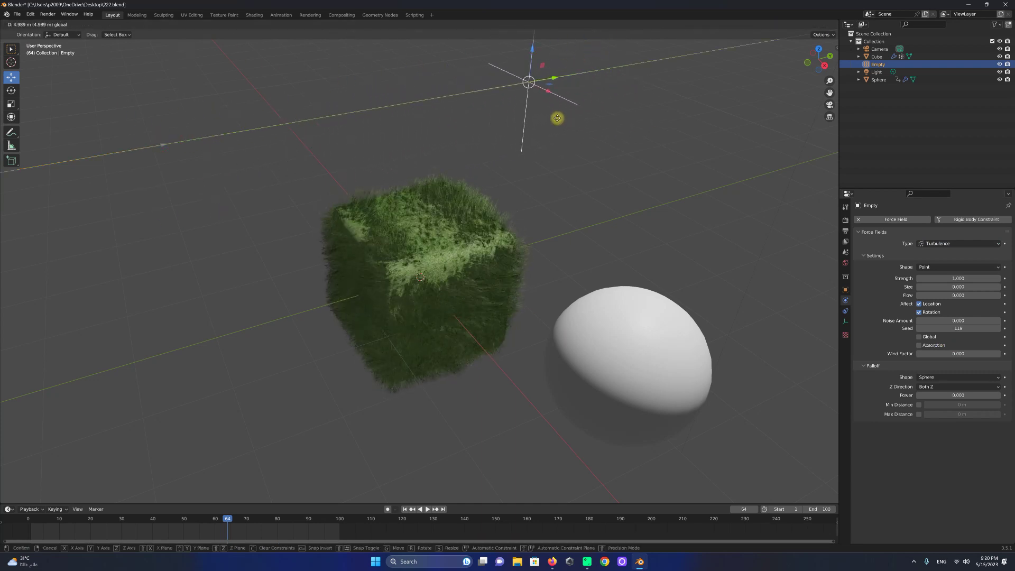
pyautogui.moveTo(471, 119); pyautogui.dragTo(215, 127)
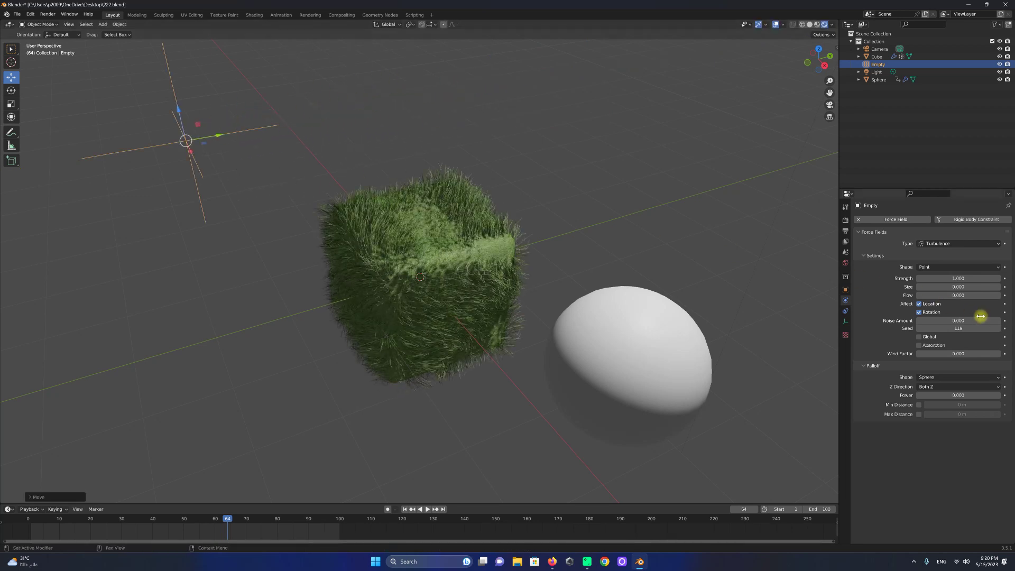
# Set turbulence strength to -0.300, fine-tune the empty above-left of the cube, and return to frame 0.
pyautogui.moveTo(927, 279); pyautogui.dragTo(951, 279)
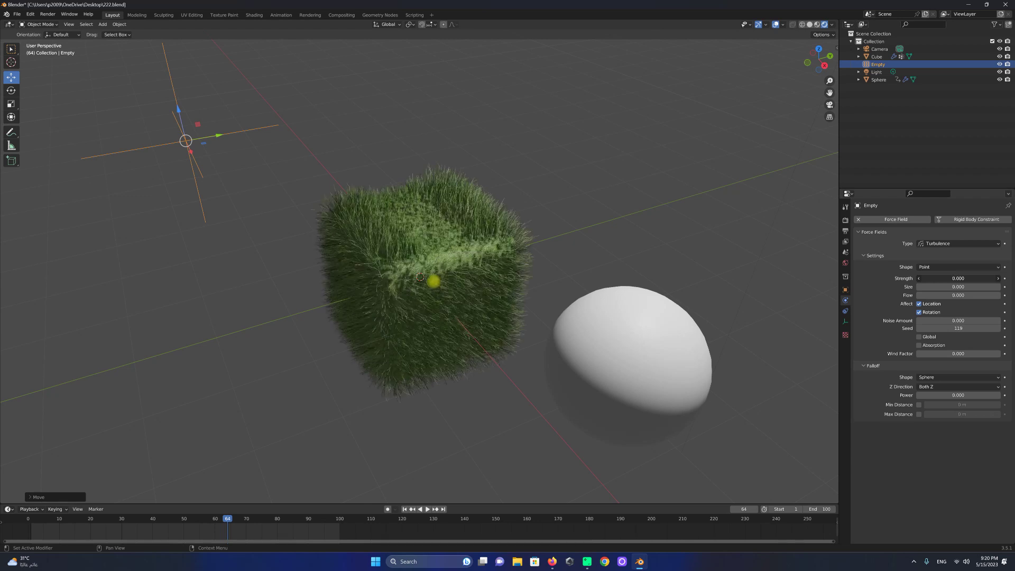
pyautogui.moveTo(444, 281); pyautogui.dragTo(426, 279)
pyautogui.moveTo(214, 132)
pyautogui.mouseDown()
pyautogui.moveTo(424, 124)
pyautogui.moveTo(230, 117)
pyautogui.mouseUp()
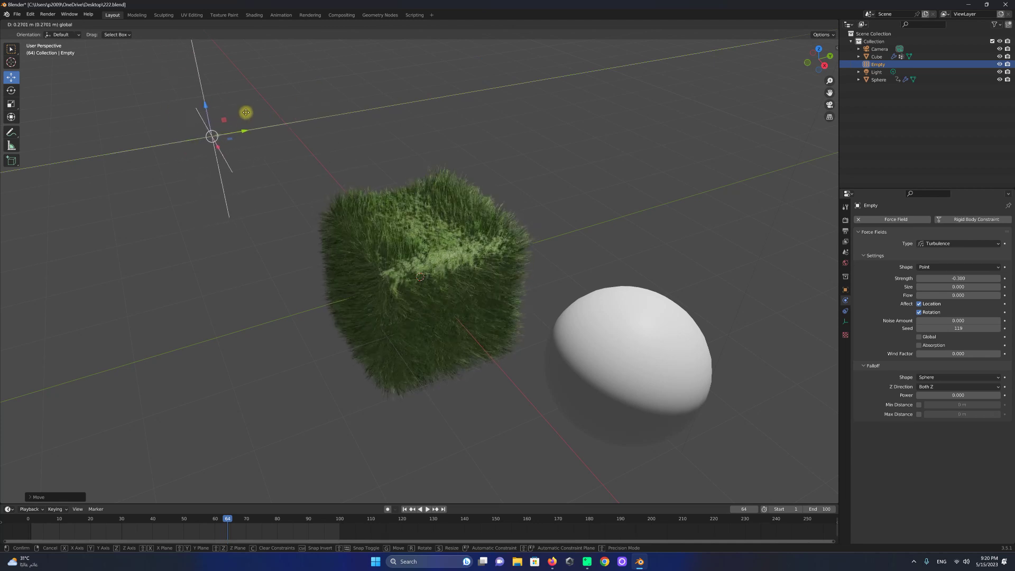
pyautogui.moveTo(231, 118); pyautogui.dragTo(253, 113)
pyautogui.press('space')
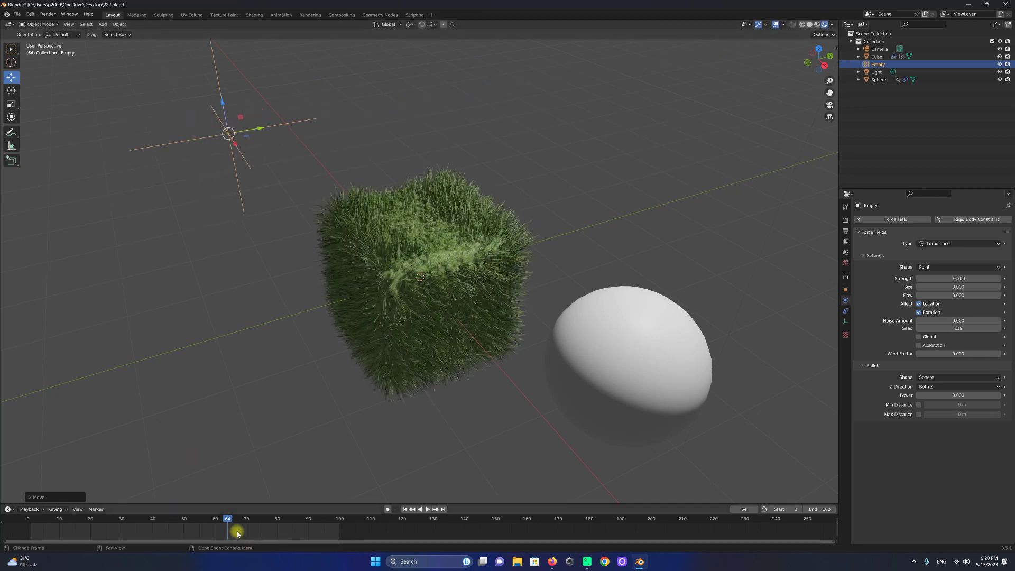
pyautogui.click(20, 515)
pyautogui.click(243, 154)
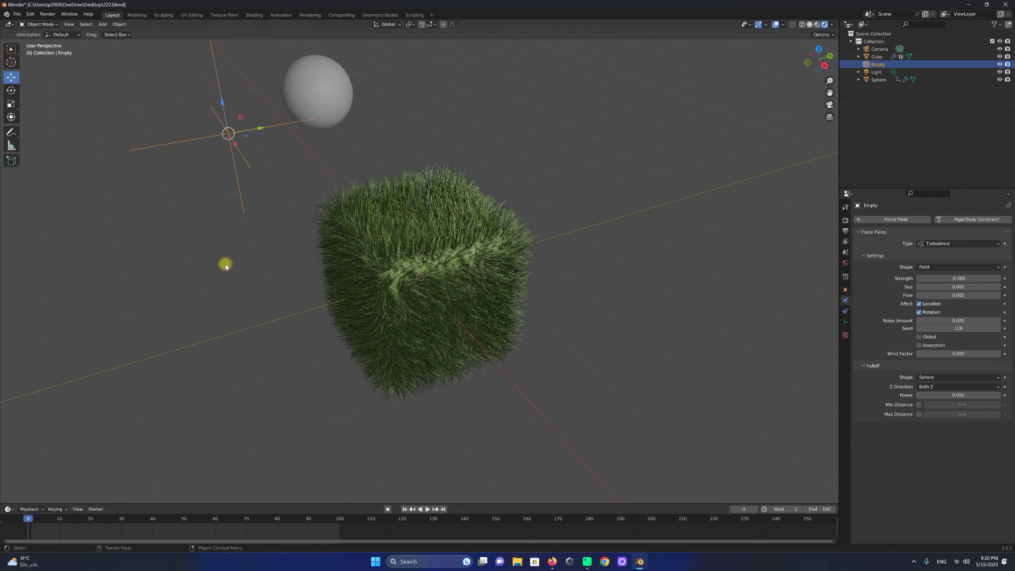
# Keyframe the empty's rotation at frame 0, then move it upper right at frame 100.
pyautogui.press('i')
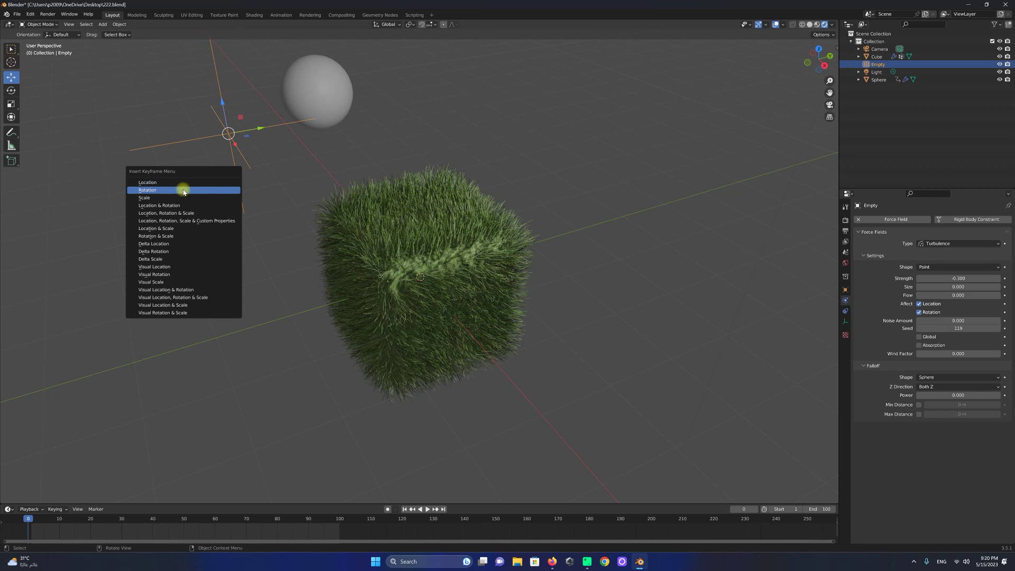
pyautogui.click(179, 190)
pyautogui.moveTo(30, 520); pyautogui.dragTo(340, 519)
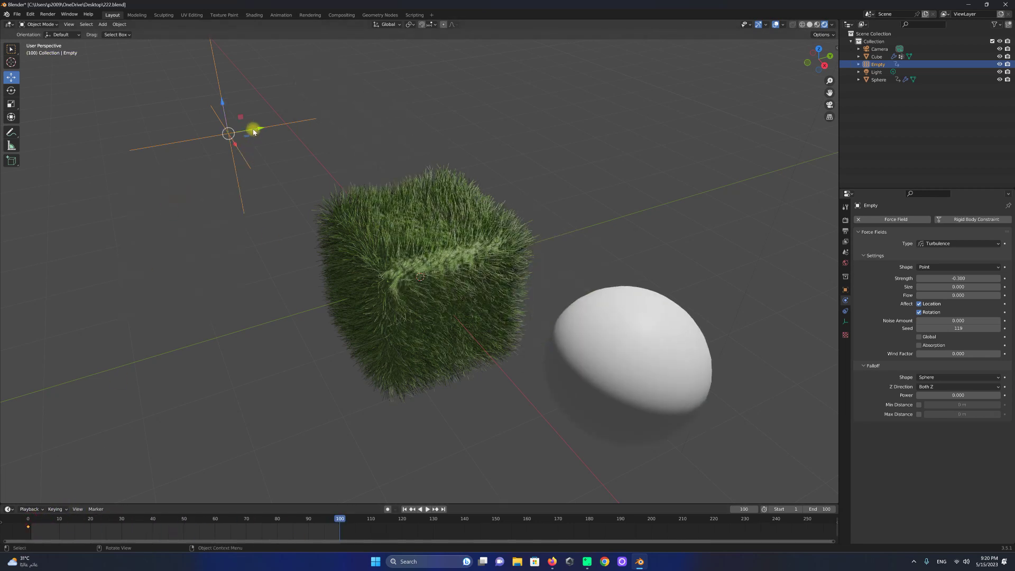
pyautogui.press('g')
pyautogui.click(744, 40)
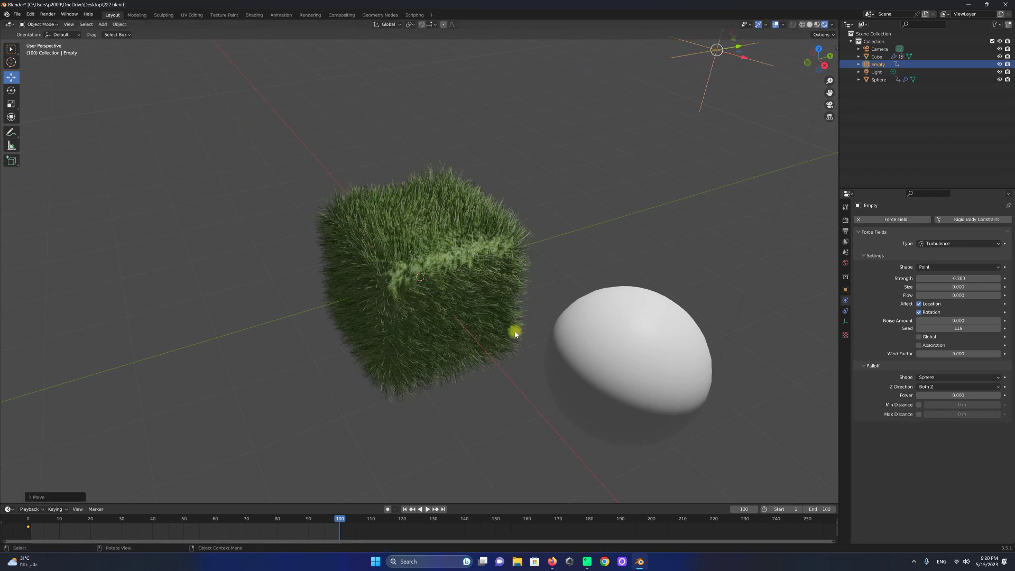
# Keyframe the empty's location at frame 100 and play back from frame 1.
pyautogui.press('i')
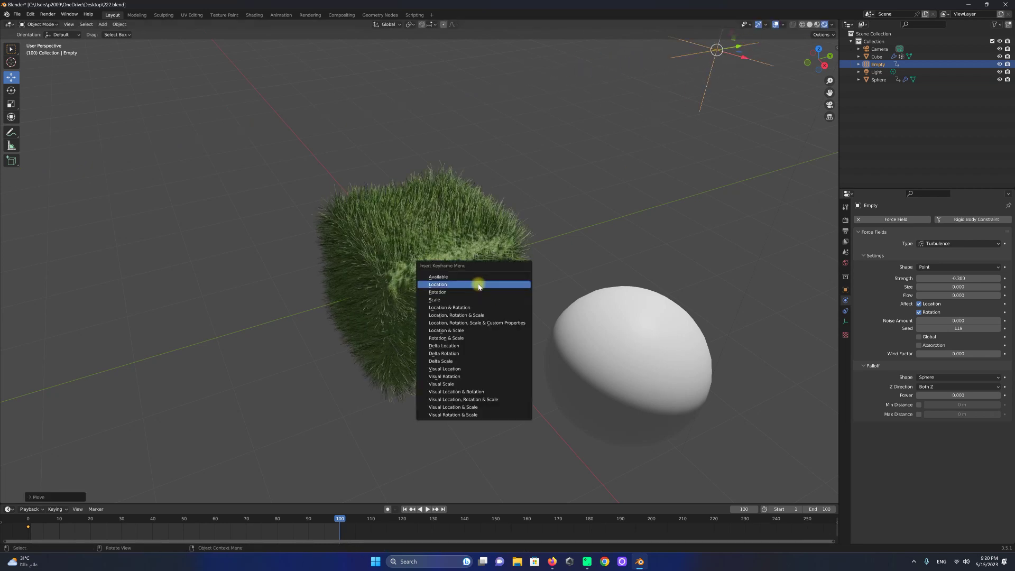
pyautogui.click(478, 285)
pyautogui.click(405, 509)
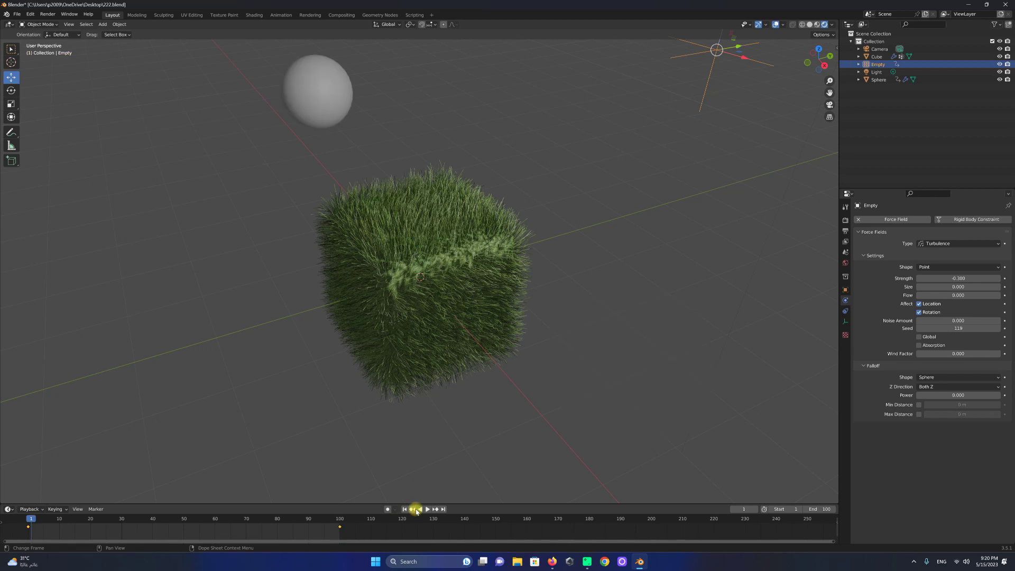
pyautogui.click(425, 509)
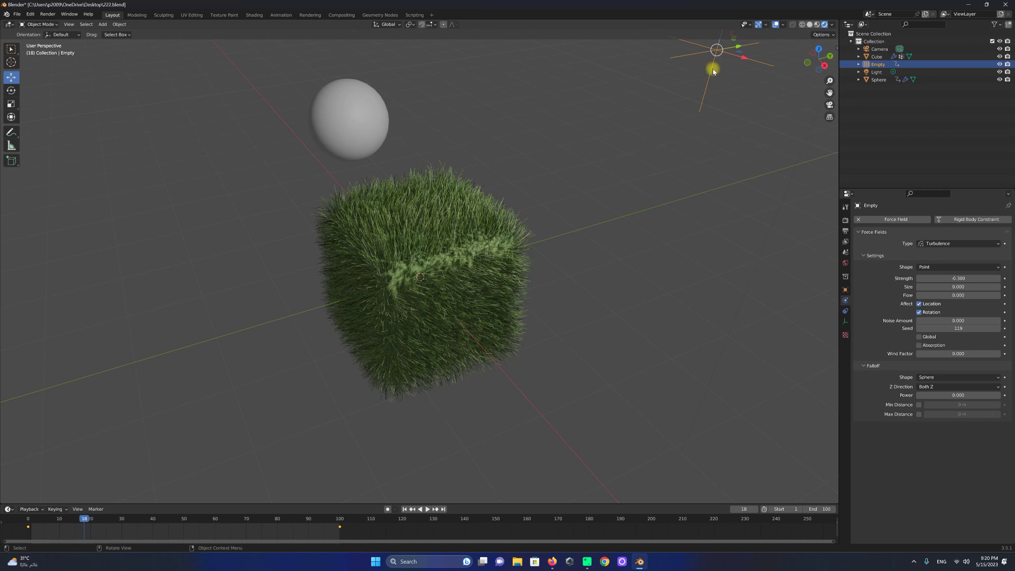
# Select the grass cube and clear and rebake its dynamic paint cache.
pyautogui.scroll(-3, 671, 127)
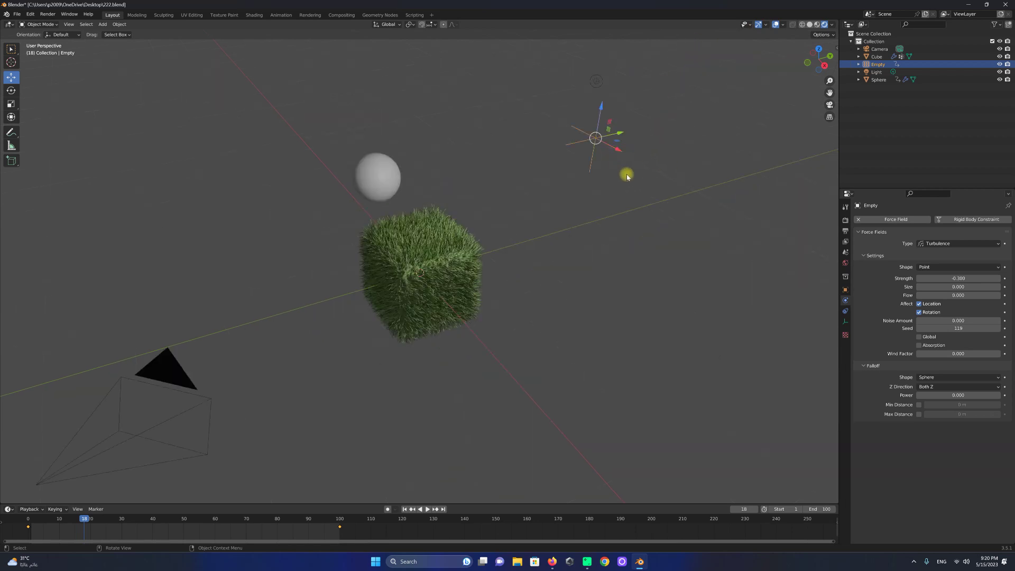
pyautogui.click(621, 158)
pyautogui.click(436, 275)
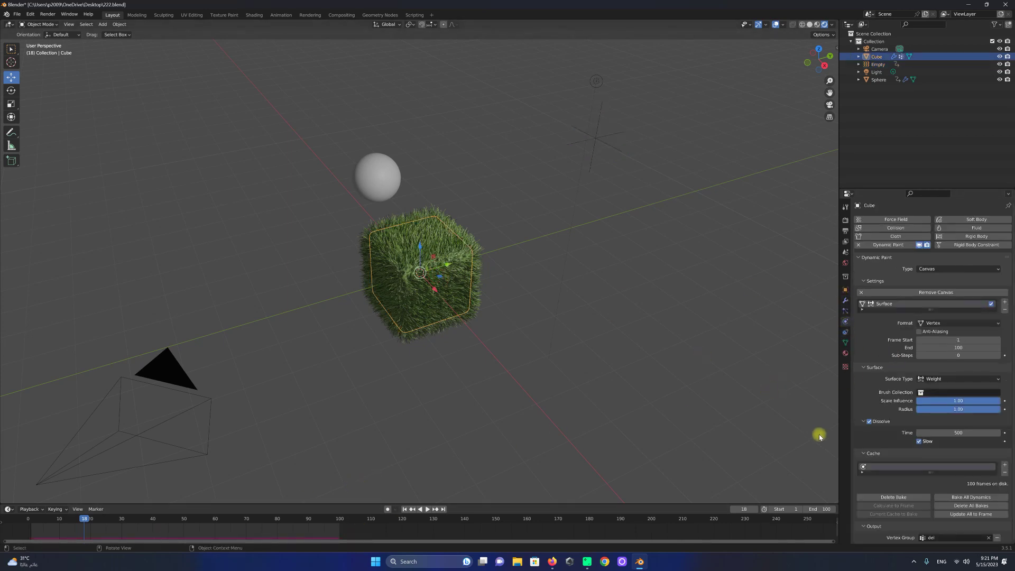
pyautogui.click(888, 496)
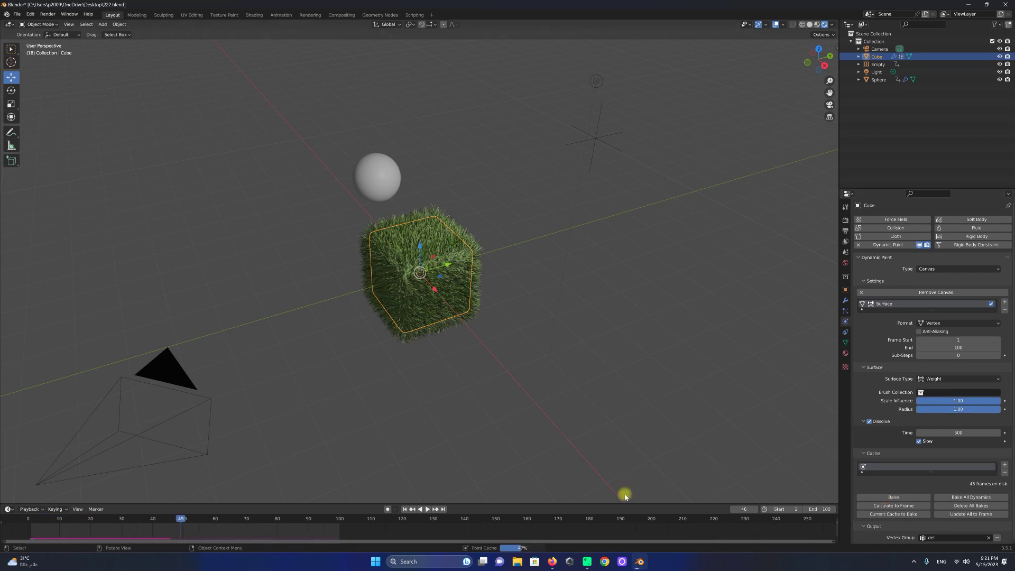
# At frame 1, move the force-field empty left of the cube along Y and key its location.
pyautogui.click(404, 510)
pyautogui.click(601, 142)
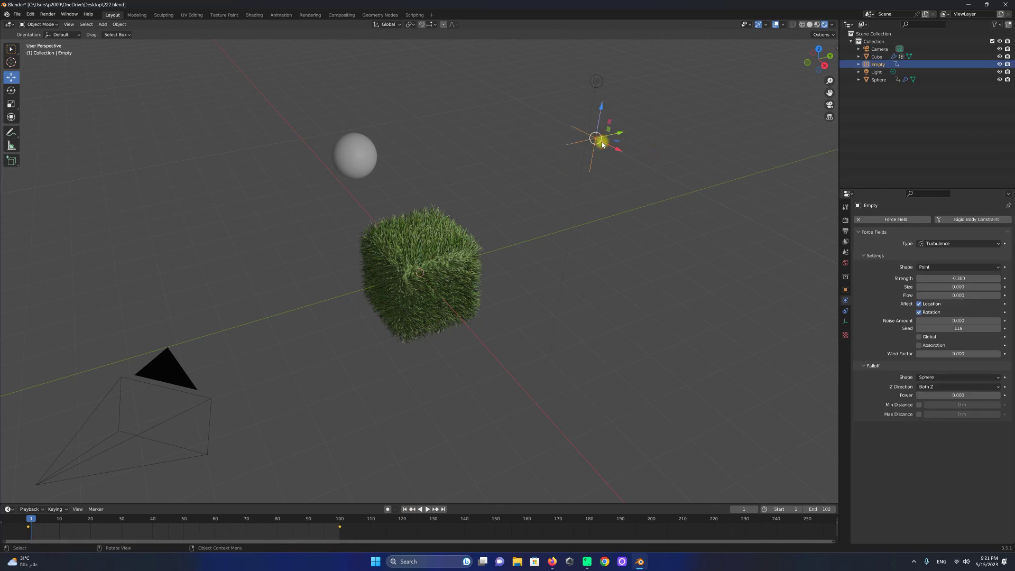
pyautogui.moveTo(615, 137); pyautogui.dragTo(210, 283)
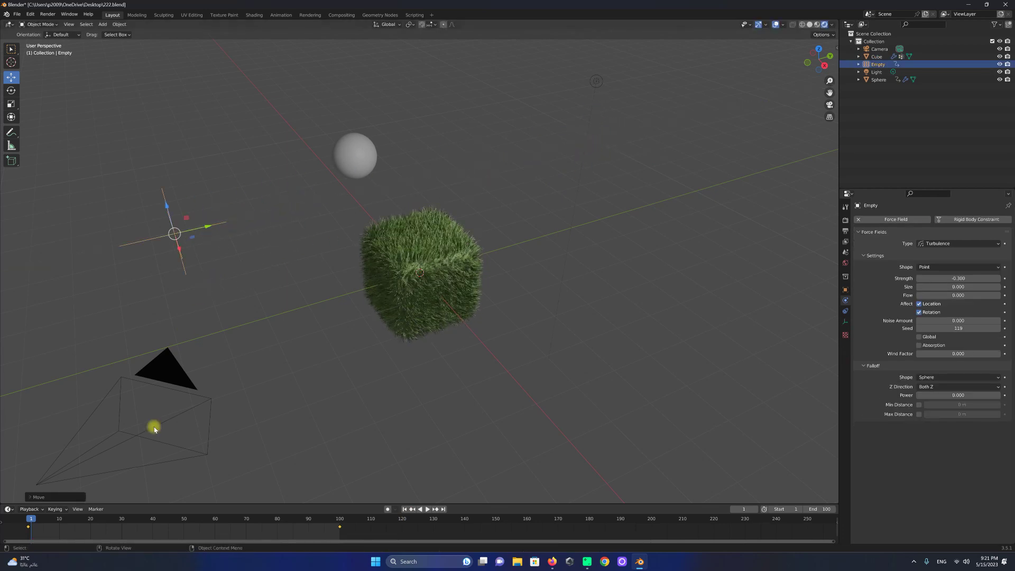
pyautogui.click(54, 530)
pyautogui.click(239, 536)
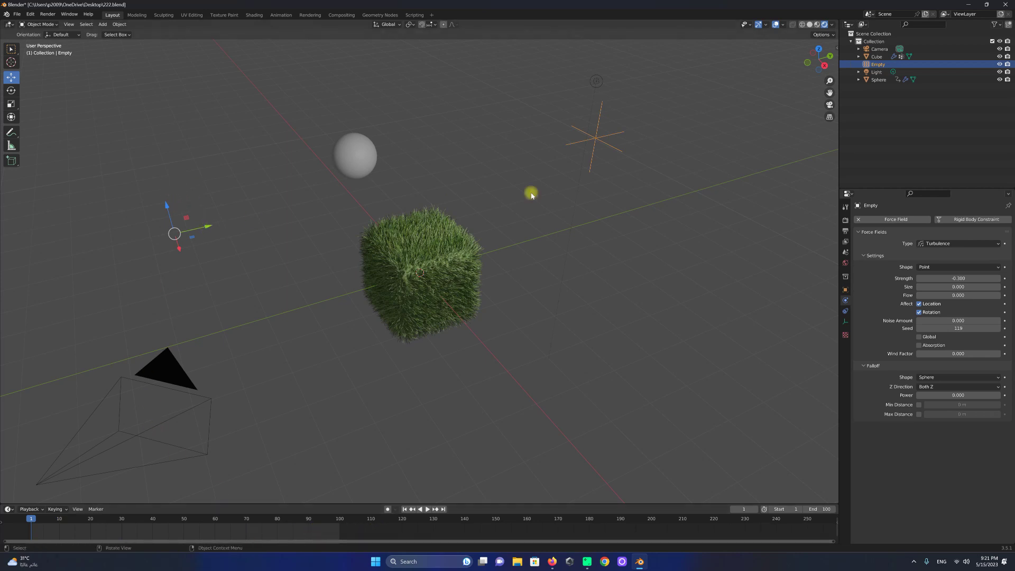
pyautogui.click(601, 139)
pyautogui.moveTo(616, 132); pyautogui.dragTo(235, 224)
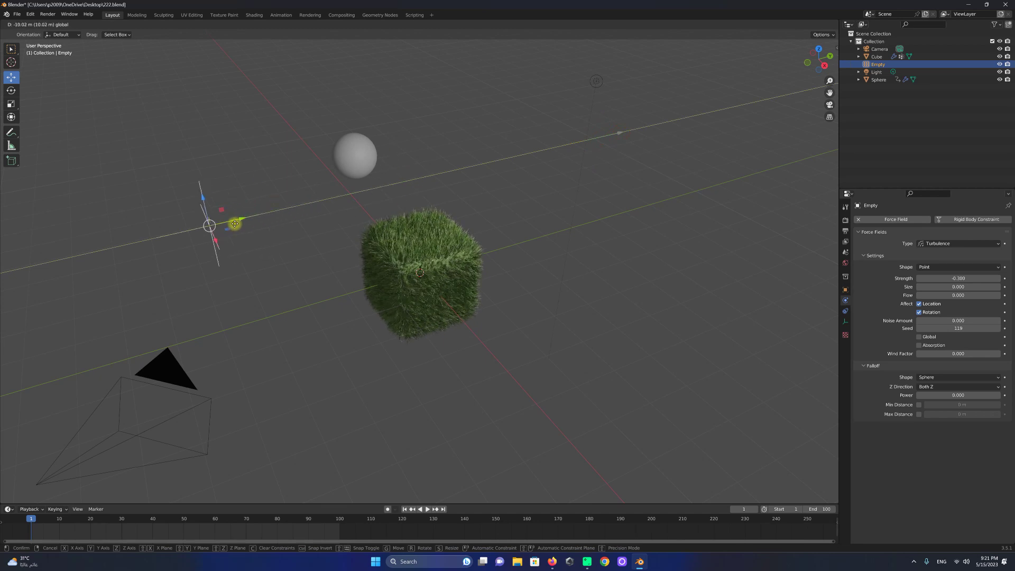
pyautogui.press('i')
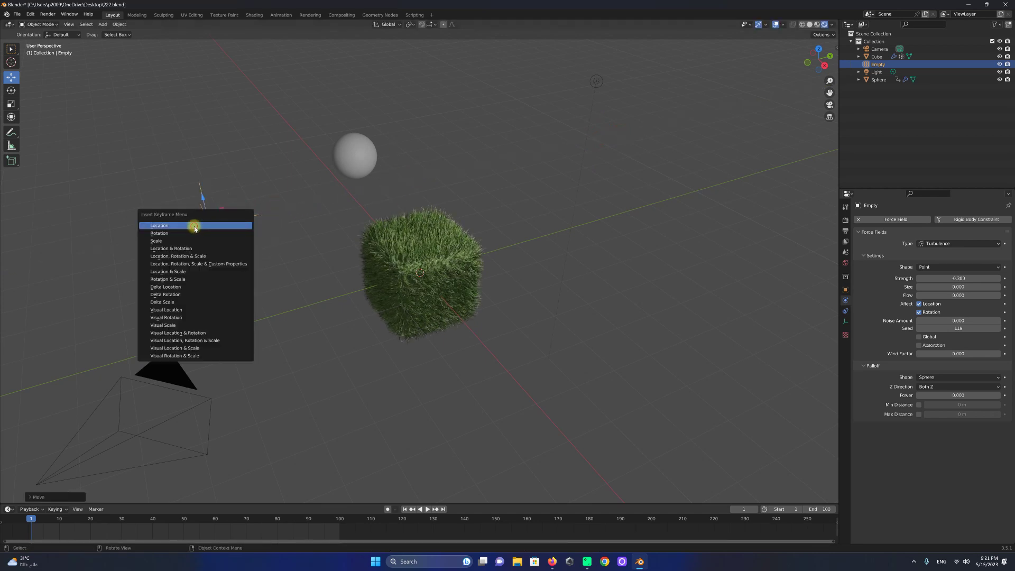
pyautogui.click(195, 226)
# At frame 100, move the empty to the upper right, key its location, and preview playback.
pyautogui.moveTo(229, 222)
pyautogui.mouseDown()
pyautogui.moveTo(623, 160)
pyautogui.moveTo(672, 140)
pyautogui.mouseUp()
pyautogui.press('space')
pyautogui.moveTo(113, 512); pyautogui.dragTo(342, 503)
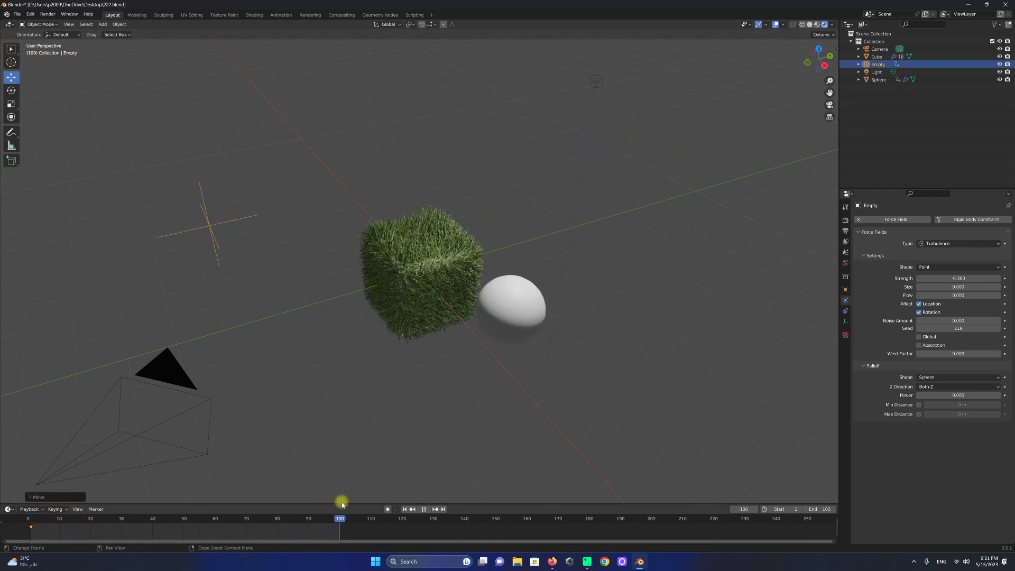
pyautogui.press('space')
pyautogui.moveTo(243, 220); pyautogui.dragTo(734, 124)
pyautogui.press('i')
pyautogui.click(661, 163)
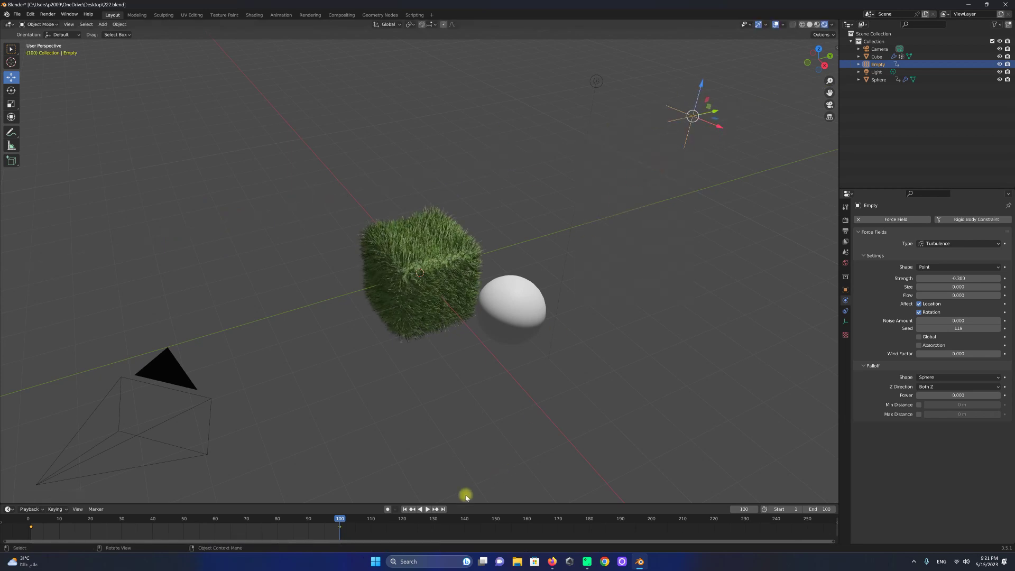
pyautogui.click(426, 509)
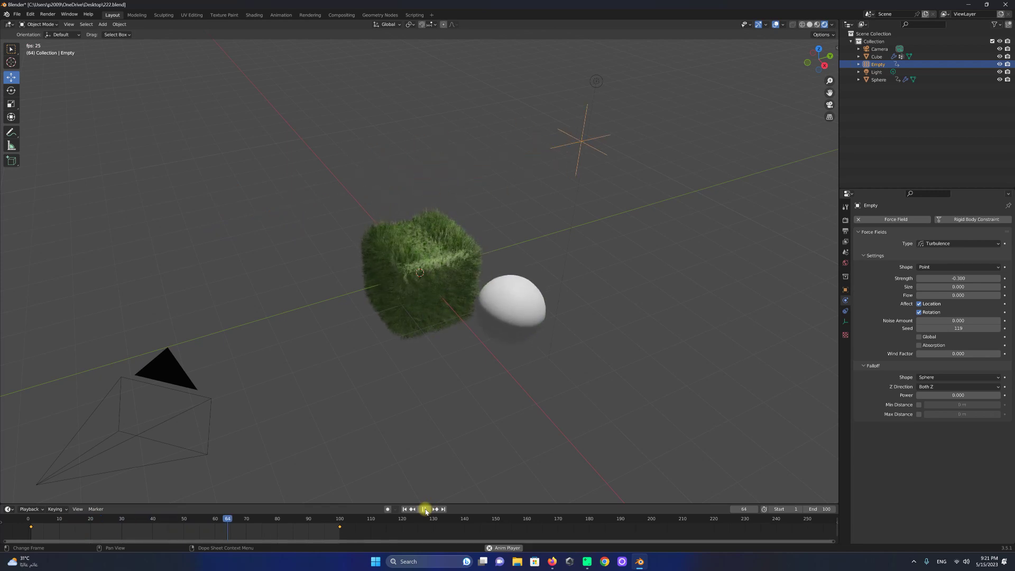
pyautogui.click(425, 509)
pyautogui.scroll(3, 424, 339)
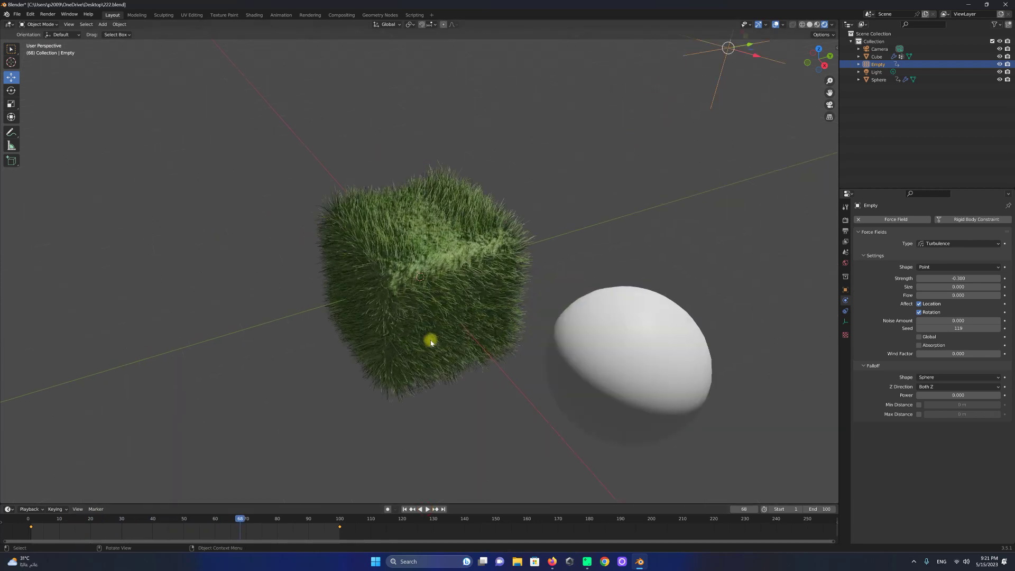
pyautogui.click(408, 509)
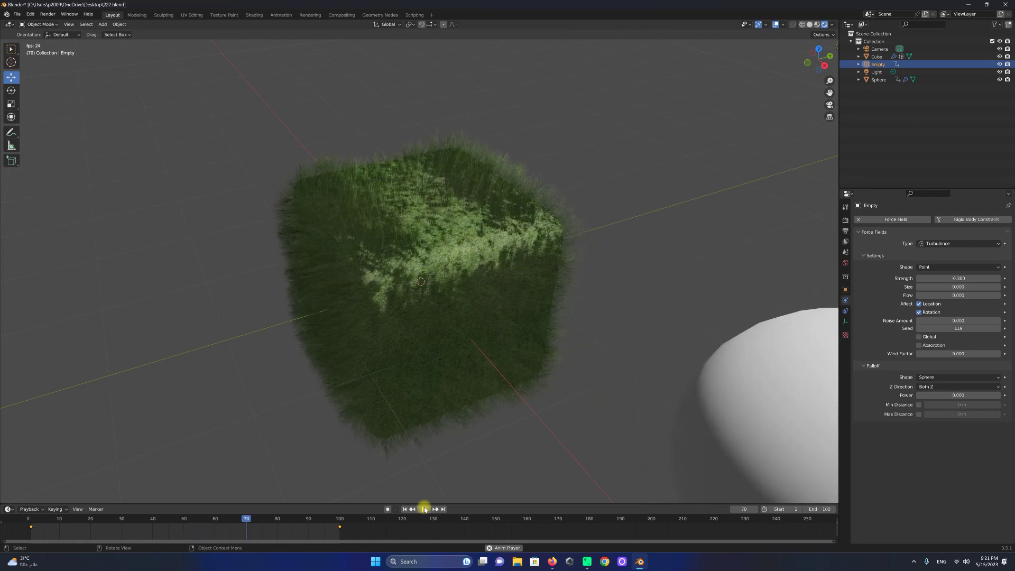
pyautogui.click(424, 509)
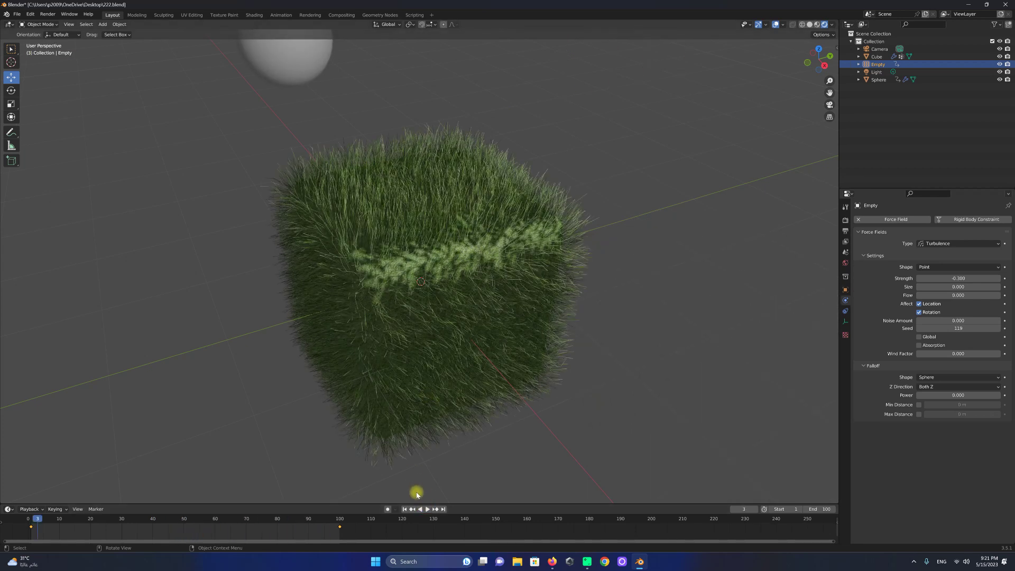
pyautogui.click(47, 14)
pyautogui.click(427, 510)
pyautogui.click(425, 511)
pyautogui.click(48, 14)
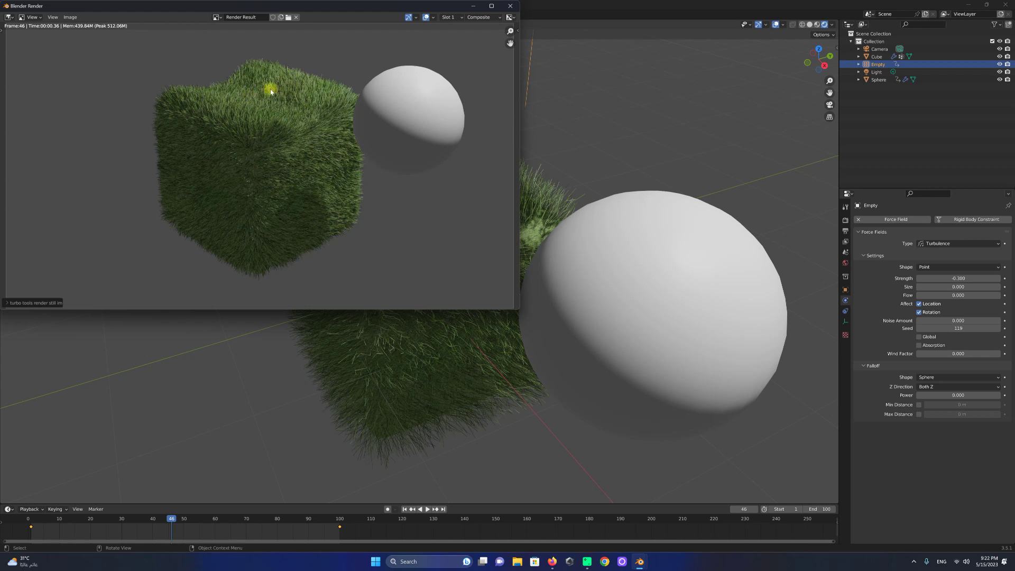
pyautogui.click(510, 6)
pyautogui.click(427, 510)
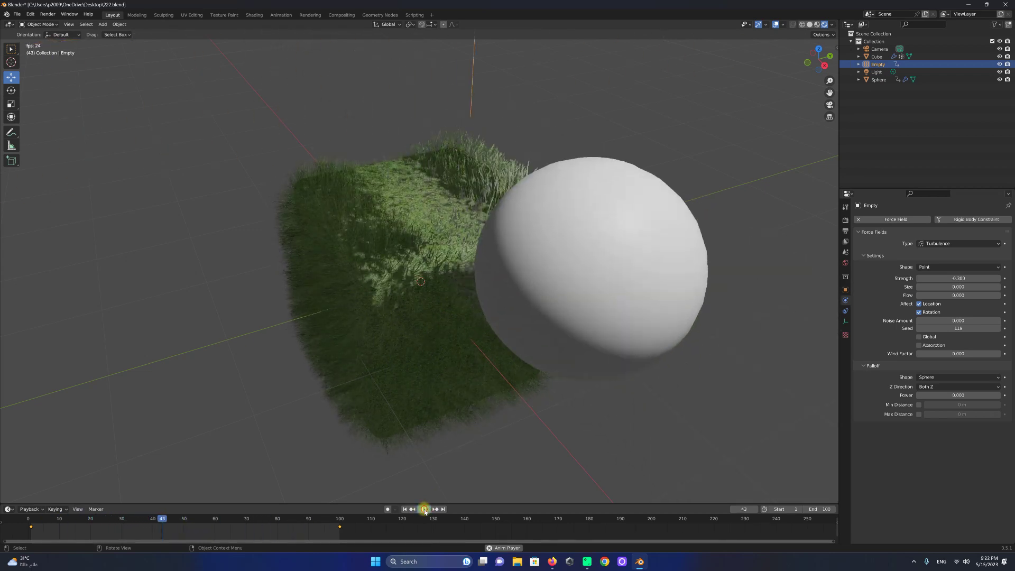
pyautogui.click(425, 509)
pyautogui.scroll(-2, 405, 316)
pyautogui.scroll(-3, 406, 317)
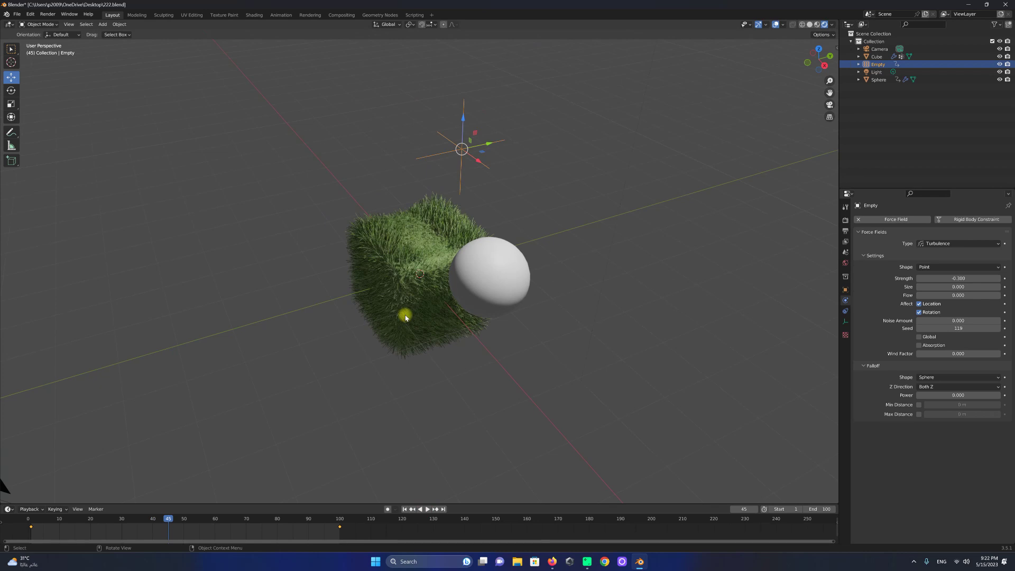